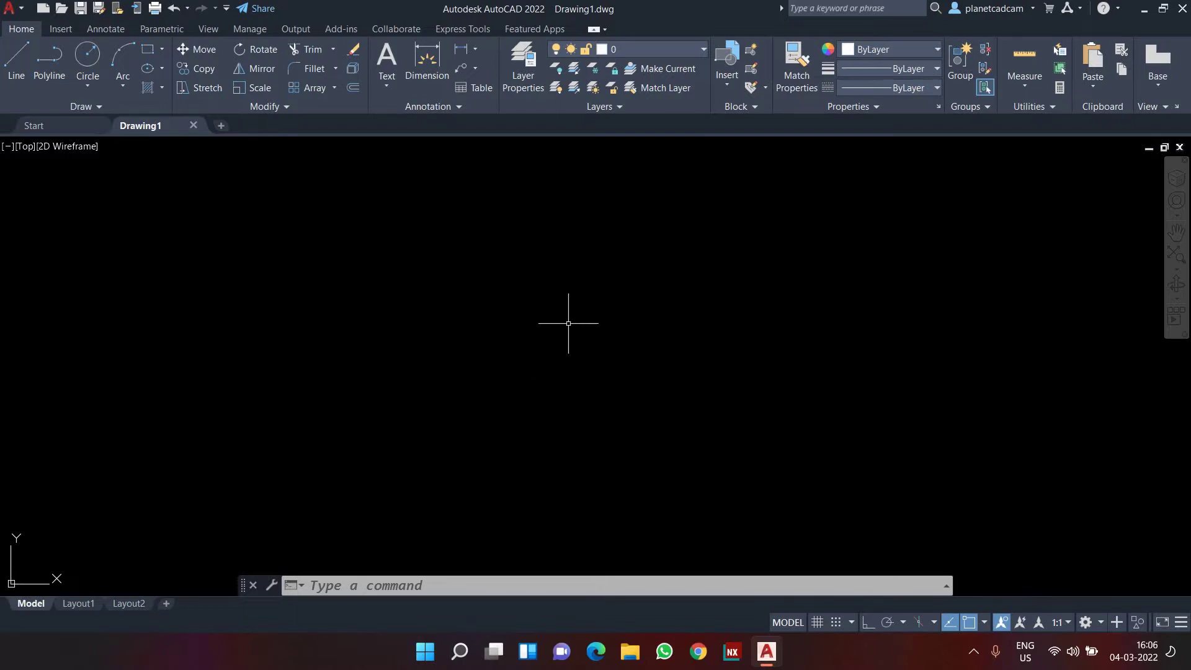
- Open Notepad and list the command names Move, Copy and Rotate on separate lines
{"action": "key", "text": "super+r"}
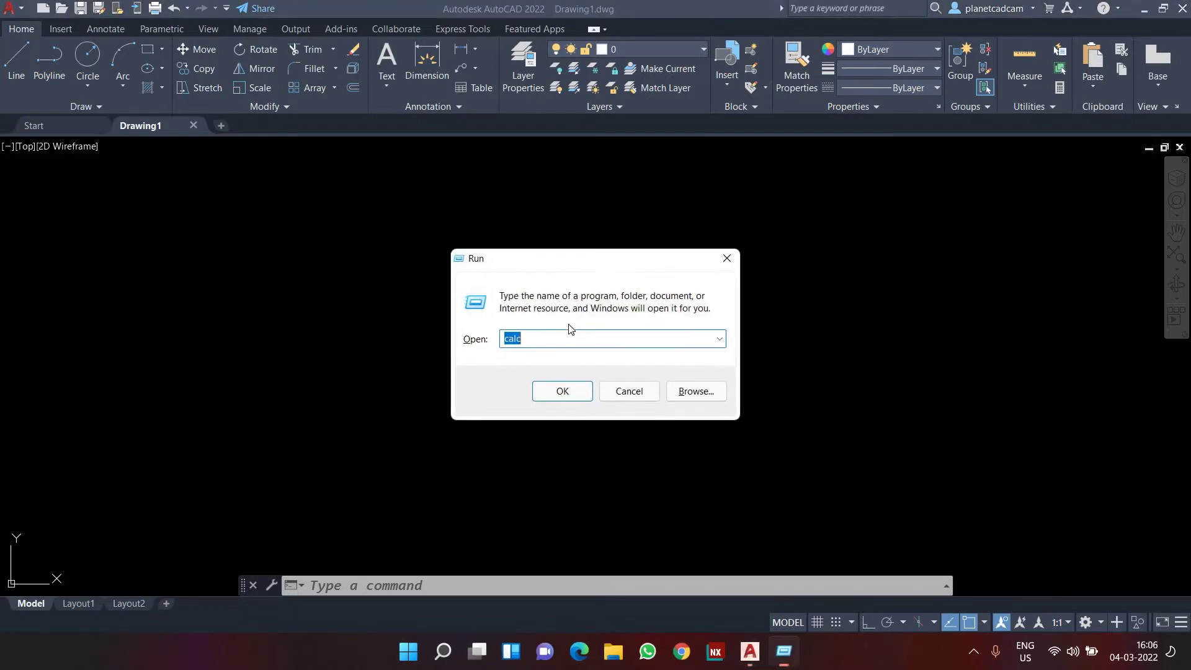
{"action": "key", "text": "Return"}
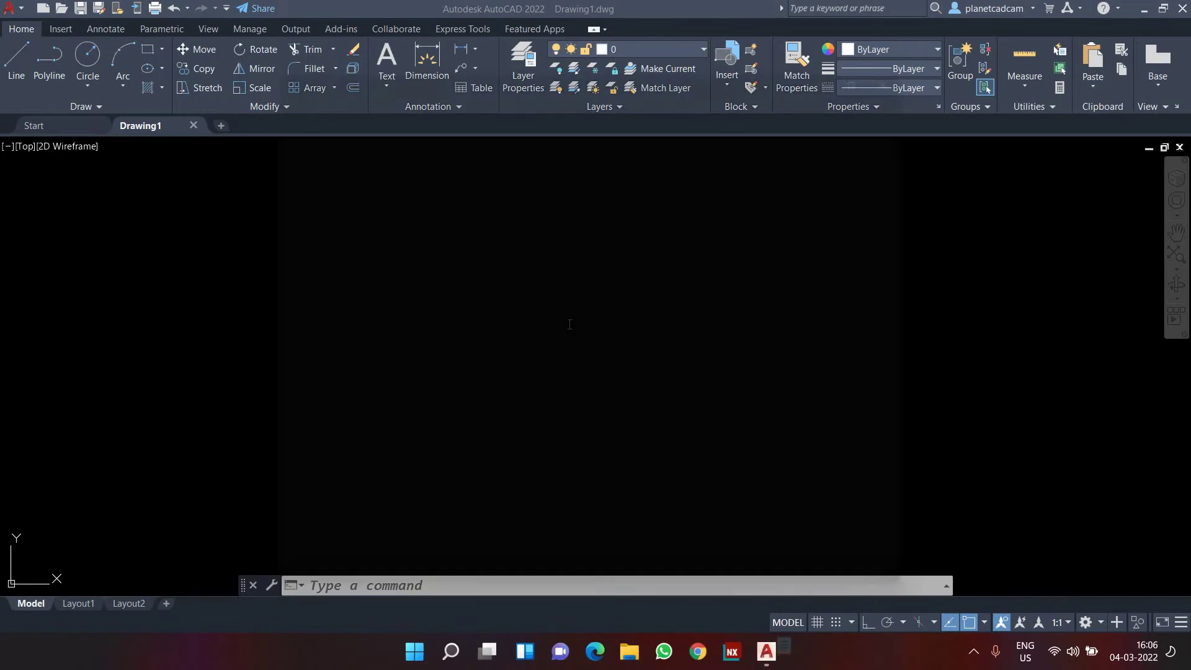
{"action": "type", "text": "Move"}
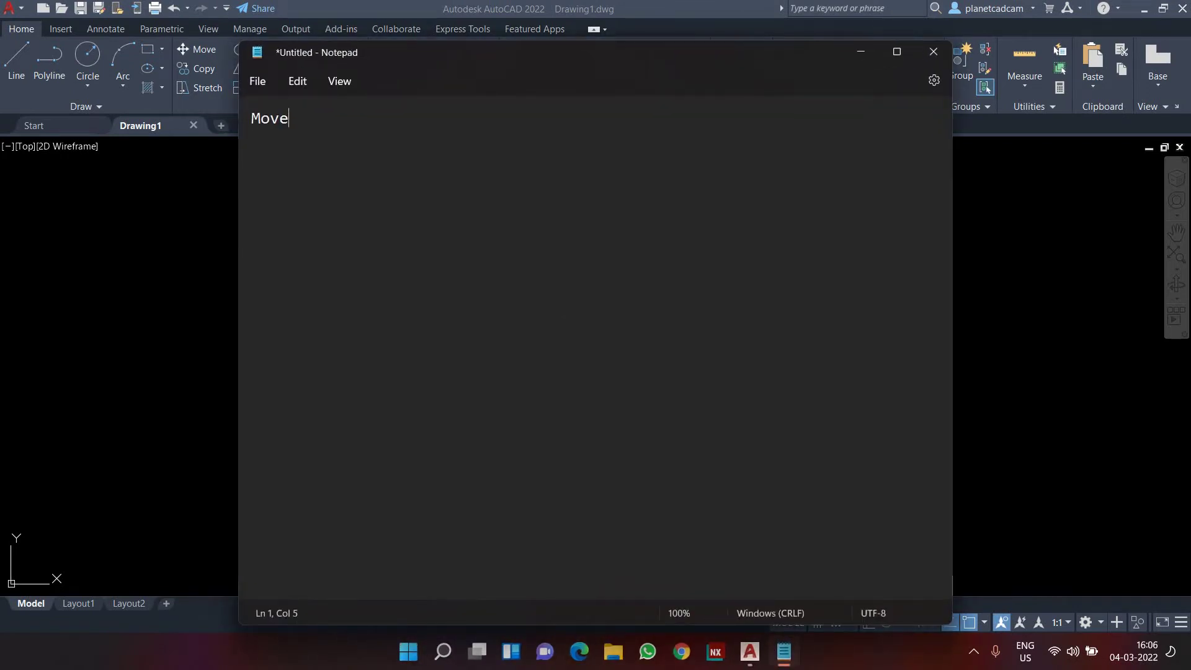
{"action": "key", "text": "Return"}
{"action": "type", "text": "cO"}
{"action": "key", "text": "BackSpace"}
{"action": "key", "text": "BackSpace"}
{"action": "type", "text": "Copy "}
{"action": "type", "text": "Rotat"}
{"action": "type", "text": "e"}
- Add Scale and Mirror on new lines below Rotate in the command list
{"action": "key", "text": "Return"}
{"action": "type", "text": "S"}
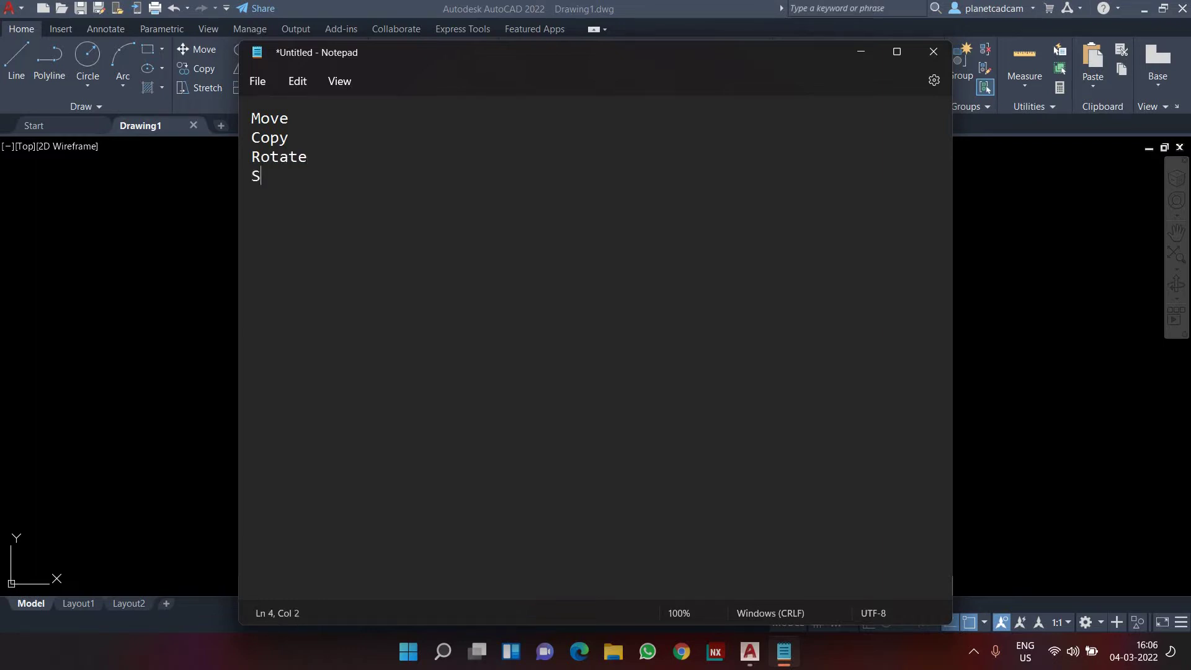
{"action": "type", "text": "cale"}
{"action": "key", "text": "Return"}
{"action": "type", "text": "Mirror"}
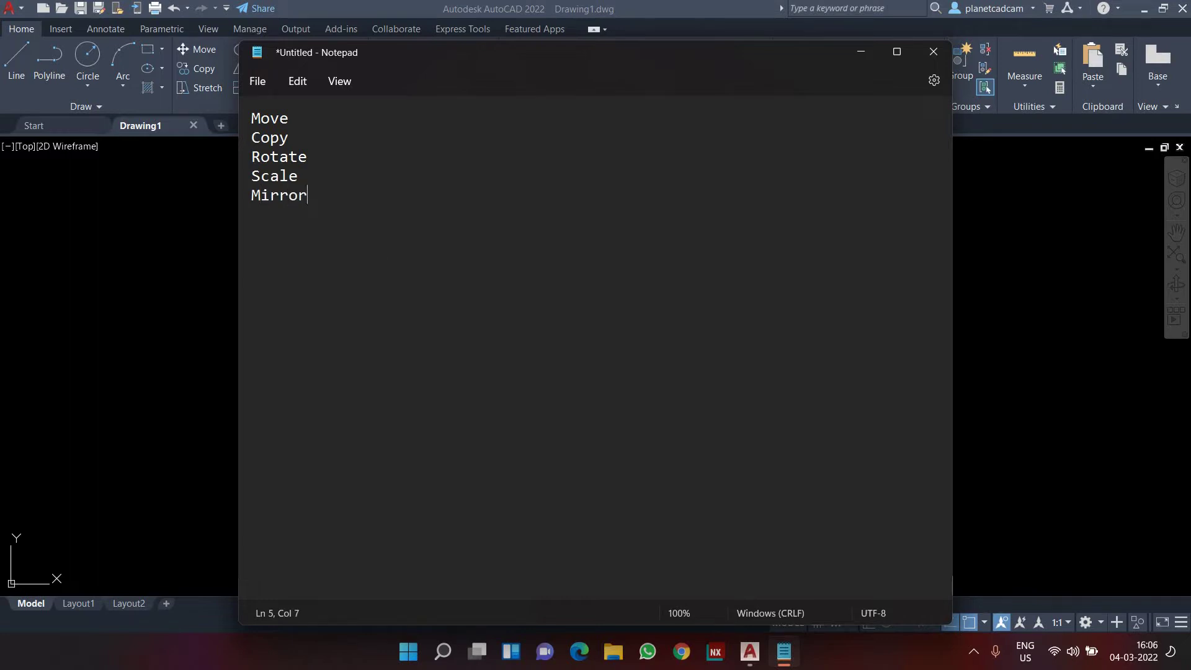
- Append the shortcuts to the listed commands: M for Move, CO for Copy, RO for Rotate, SC for Scale and MI for Mirror
{"action": "left_click", "coordinate": [289, 117]}
{"action": "type", "text": "- M"}
{"action": "left_click", "coordinate": [289, 137]}
{"action": "type", "text": "- CO"}
{"action": "left_click", "coordinate": [307, 156]}
{"action": "type", "text": "- RO"}
{"action": "left_click", "coordinate": [300, 176]}
{"action": "type", "text": "- SC"}
{"action": "left_click", "coordinate": [308, 194]}
{"action": "type", "text": "- MI"}
- Review the list by highlighting the lines for Move, Copy, Rotate, Scale and Mirror with their shortcuts
{"action": "left_click_drag", "start_coordinate": [251, 118], "coordinate": [340, 126]}
{"action": "key", "text": "shift+End"}
{"action": "left_click", "coordinate": [253, 138]}
{"action": "key", "text": "shift+End"}
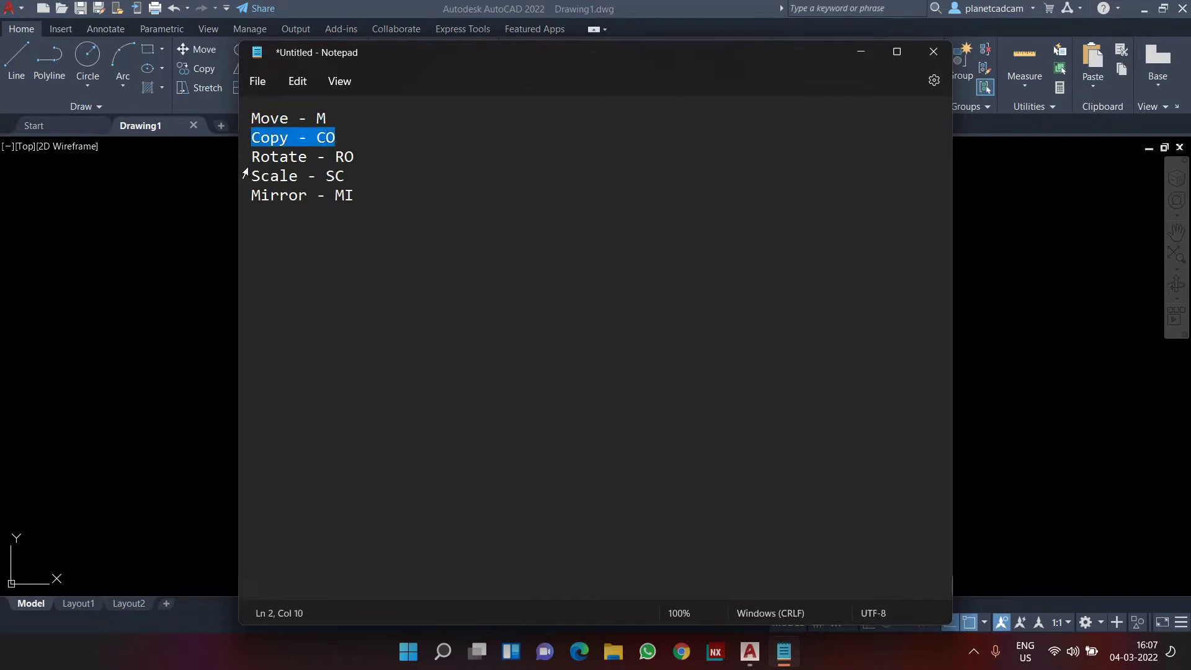
{"action": "left_click_drag", "start_coordinate": [252, 157], "coordinate": [353, 157]}
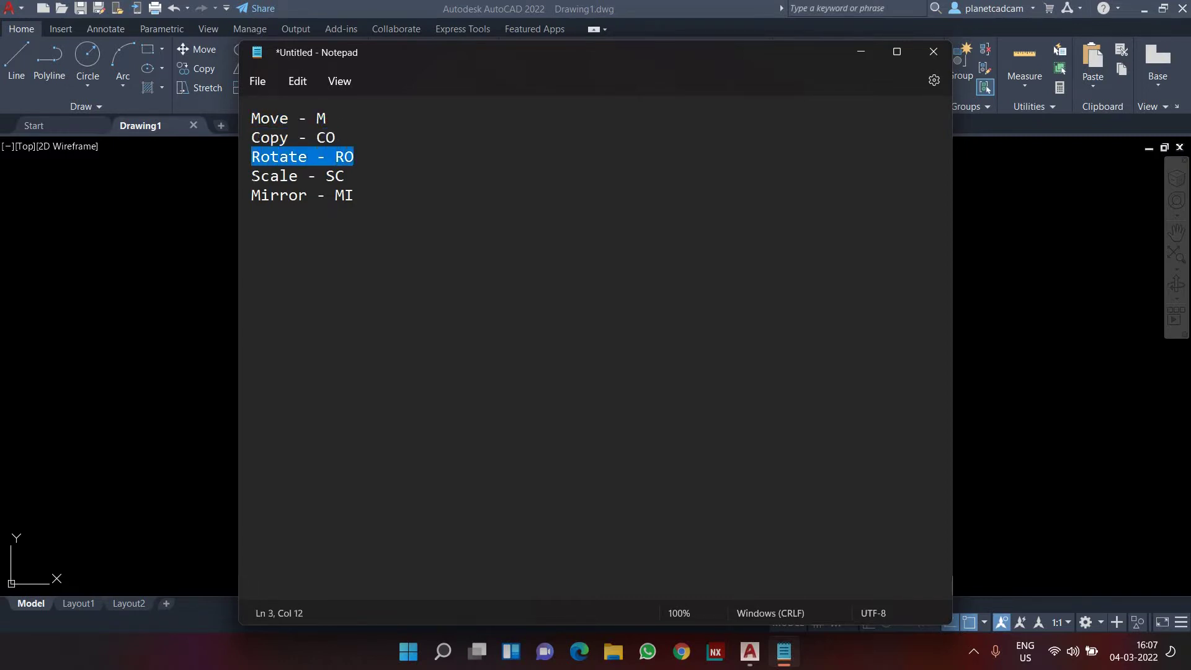
{"action": "left_click", "coordinate": [252, 177]}
{"action": "left_click_drag", "start_coordinate": [251, 176], "coordinate": [353, 196]}
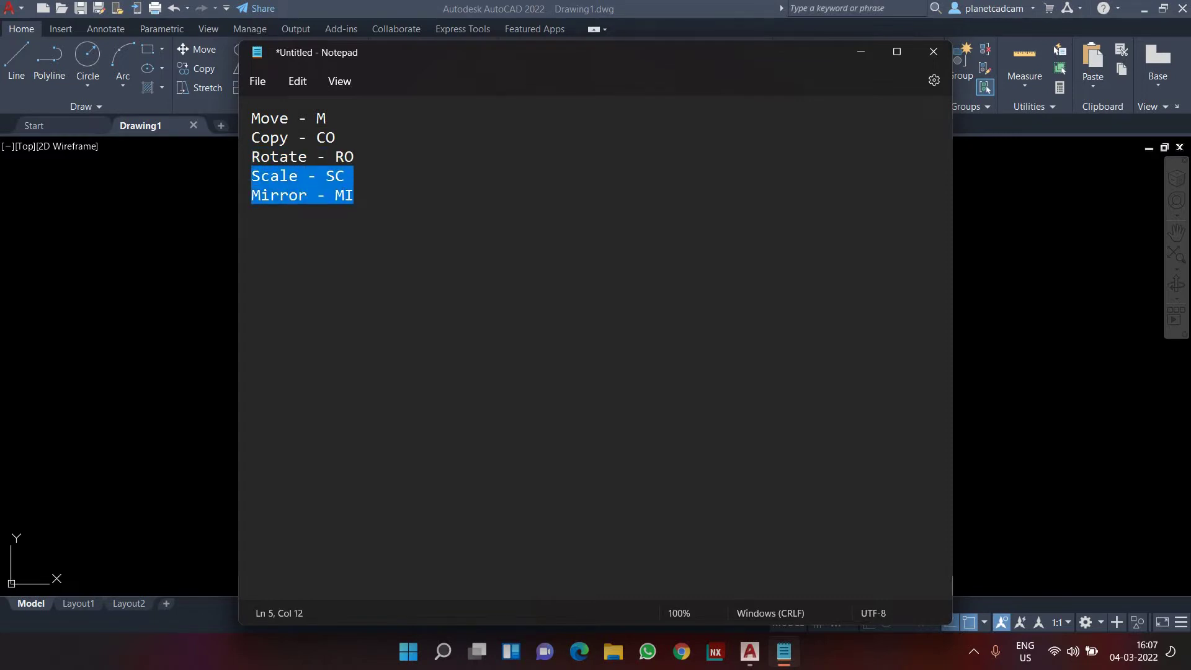
- Minimize Notepad to return to AutoCAD and draw a circle of arbitrary radius in the empty drawing
{"action": "left_click", "coordinate": [860, 52]}
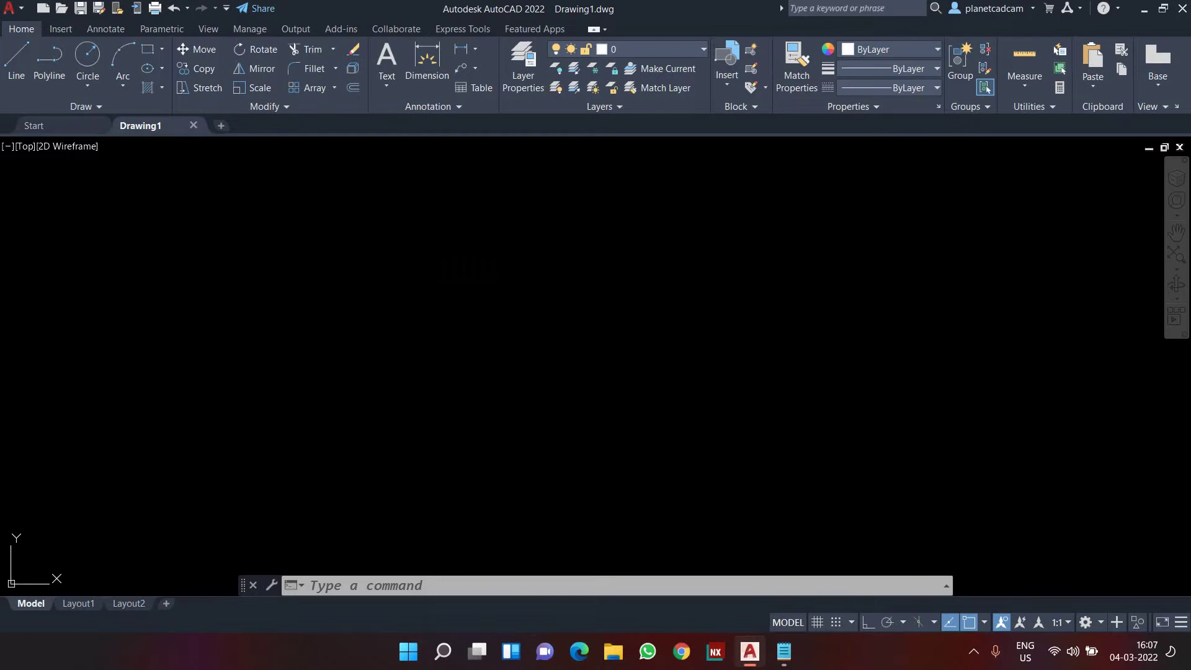
{"action": "left_click", "coordinate": [526, 302]}
{"action": "left_click", "coordinate": [433, 388]}
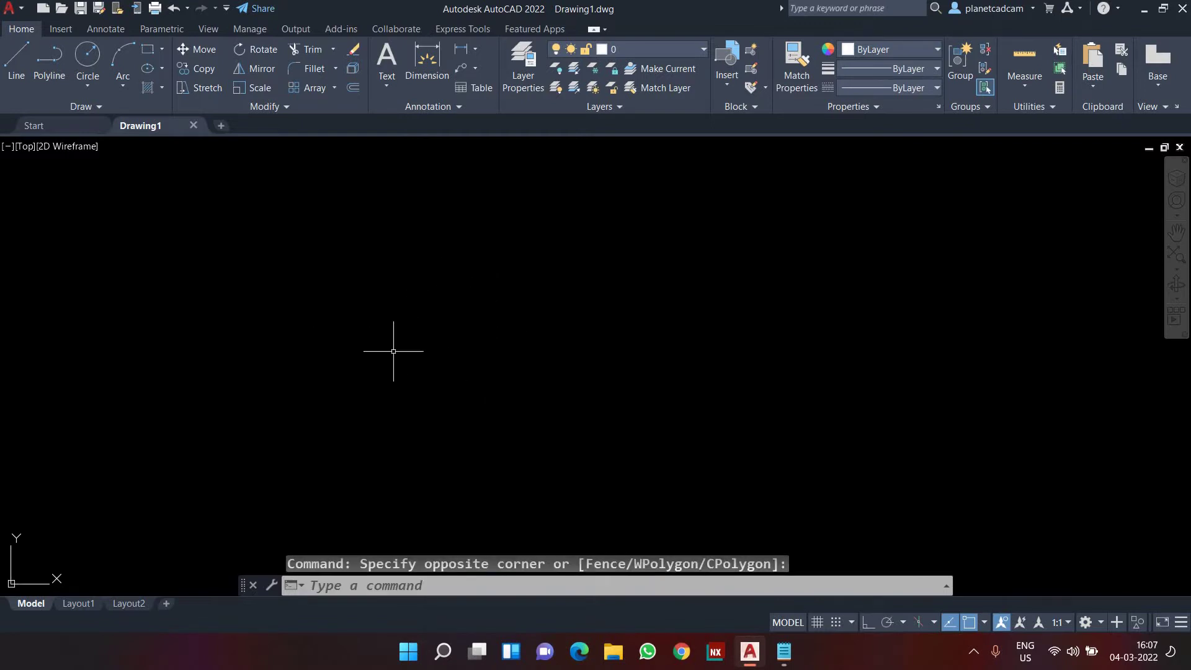
{"action": "type", "text": "c"}
{"action": "key", "text": "Return"}
{"action": "left_click", "coordinate": [369, 330]}
{"action": "left_click", "coordinate": [392, 355]}
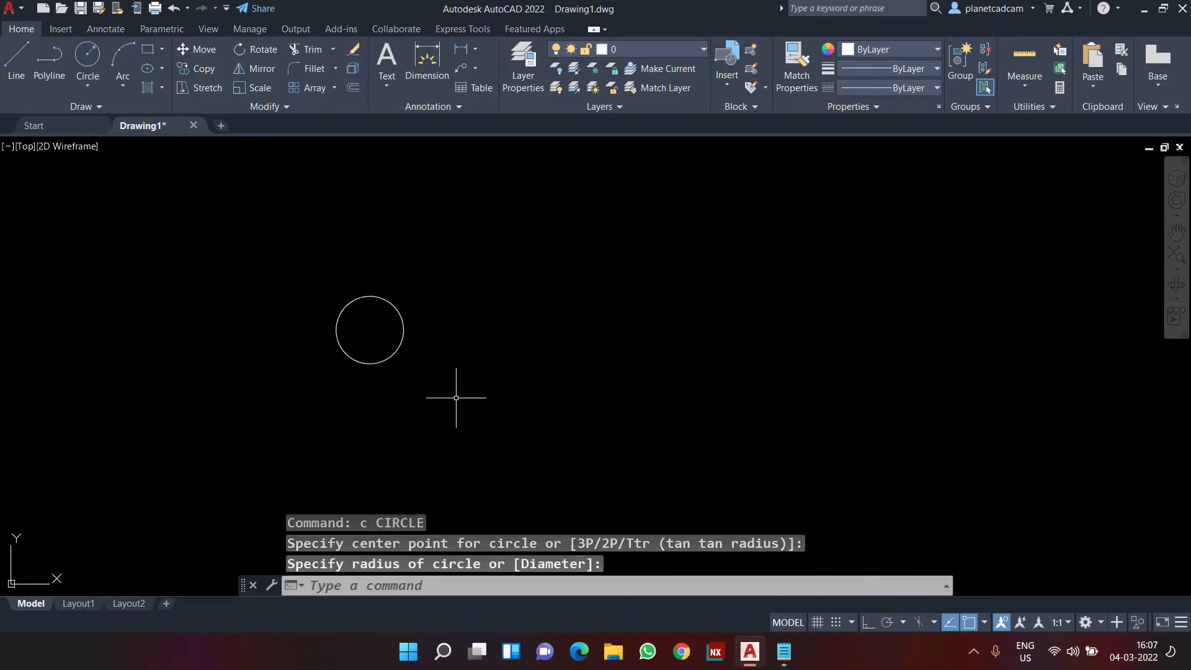
- Draw a single vertical line to the right of the circle with Ortho on
{"action": "type", "text": "l"}
{"action": "key", "text": "Return"}
{"action": "left_click", "coordinate": [638, 322]}
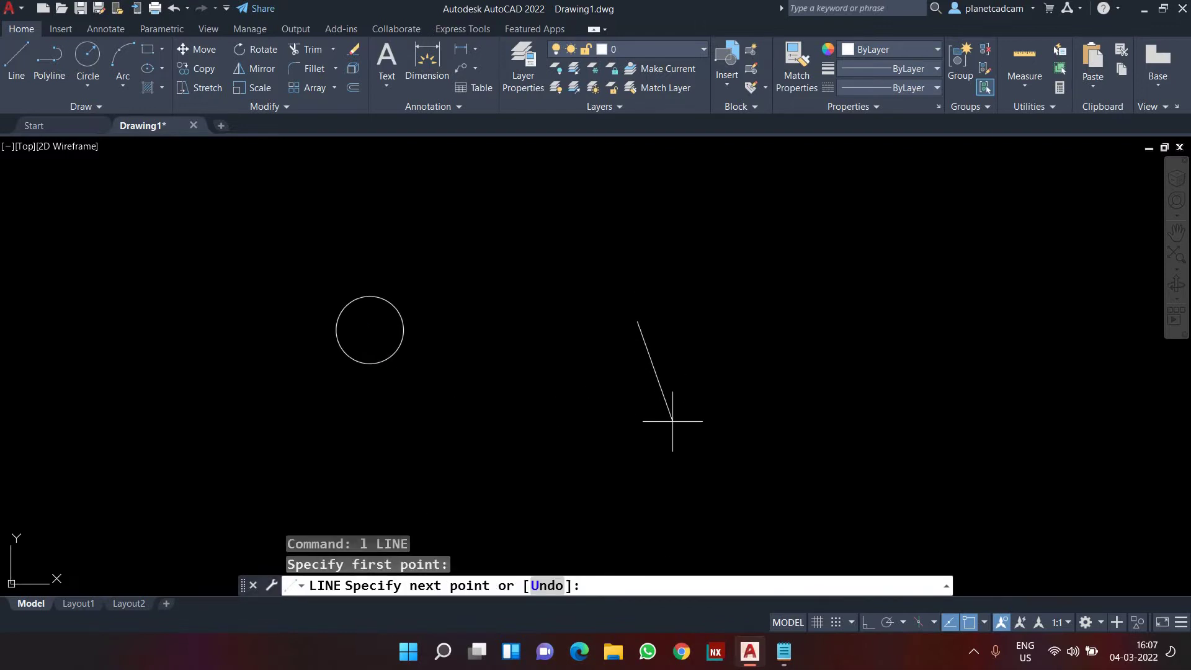
{"action": "key", "text": "F8"}
{"action": "left_click", "coordinate": [640, 411]}
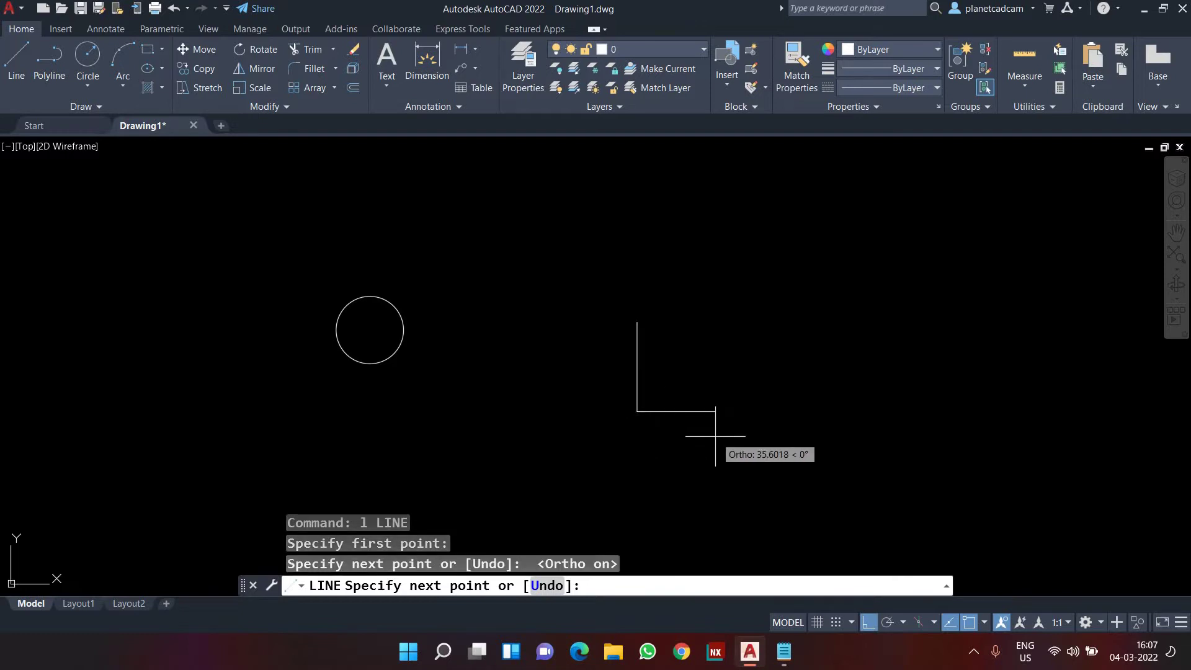
{"action": "key", "text": "Escape"}
- Move the circle by its center to a free point above and to the left of the line, with Ortho off
{"action": "middle_click_drag", "start_coordinate": [679, 424], "coordinate": [604, 410]}
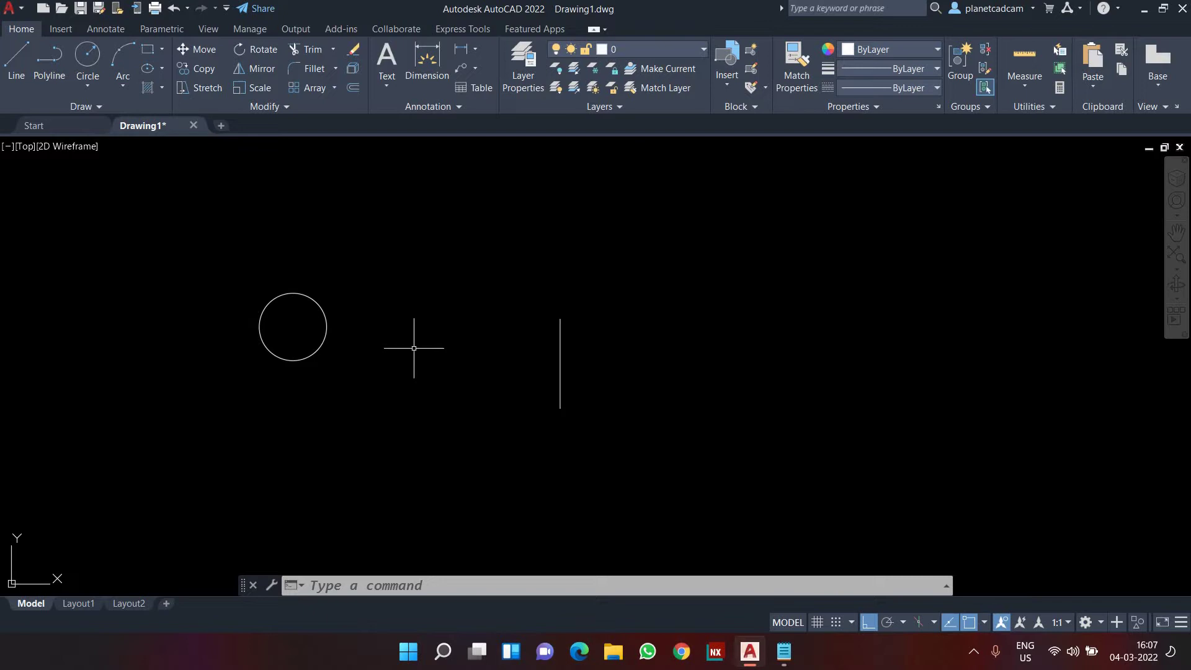
{"action": "type", "text": "m"}
{"action": "key", "text": "Return"}
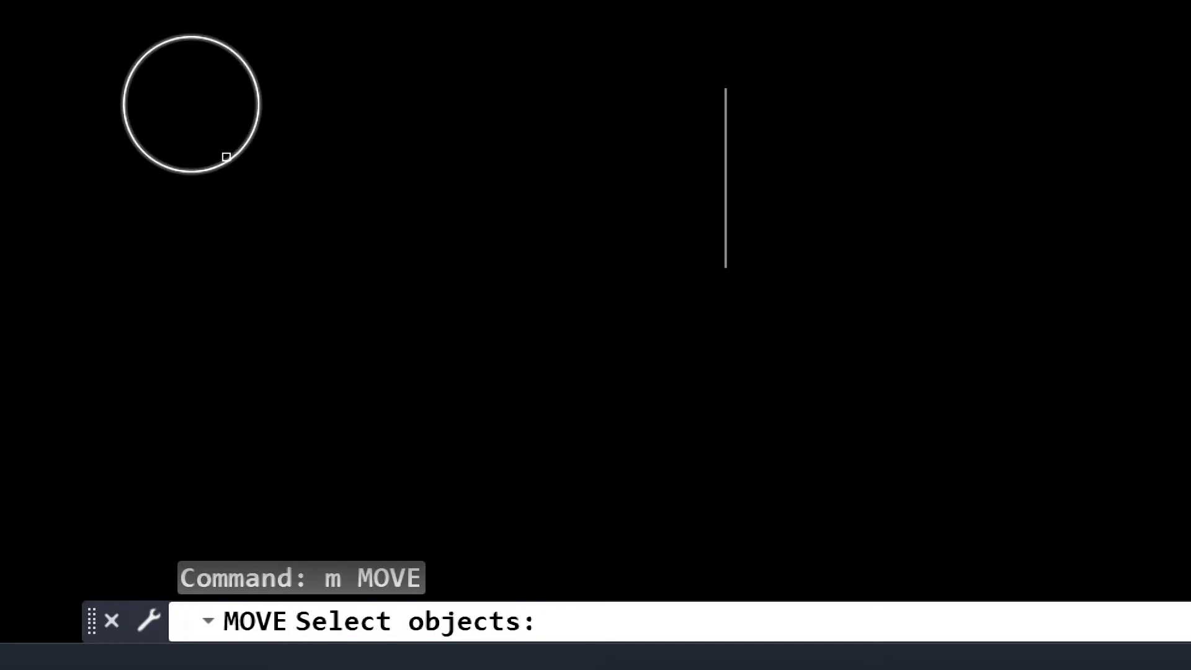
{"action": "left_click", "coordinate": [229, 159]}
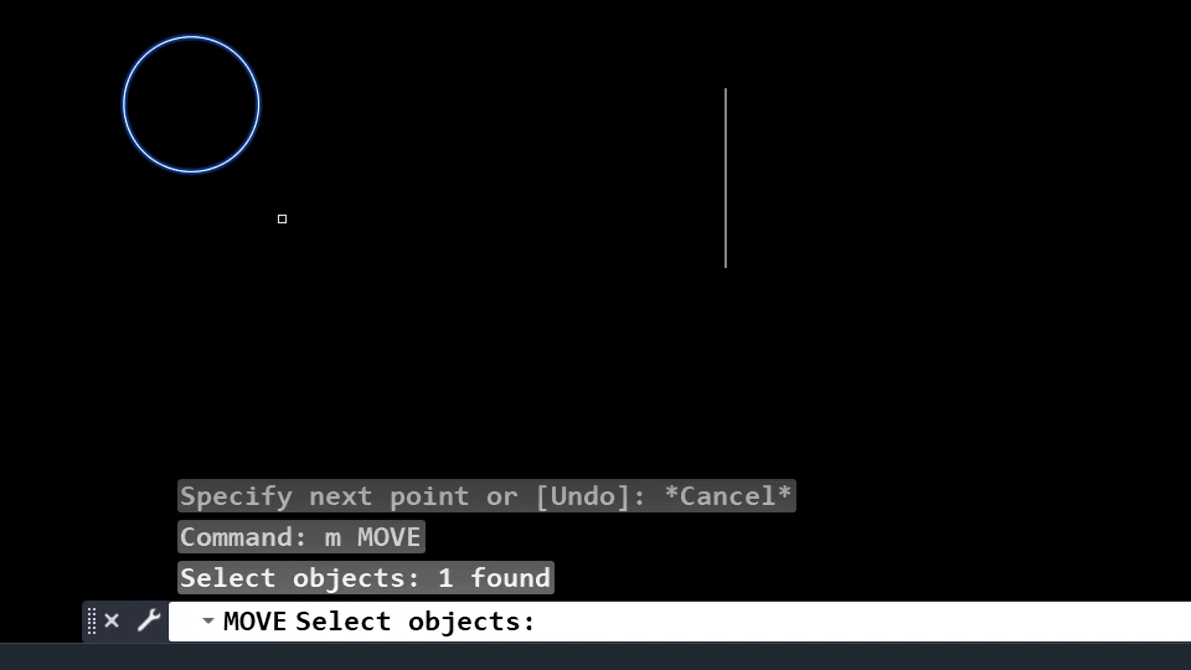
{"action": "key", "text": "Return"}
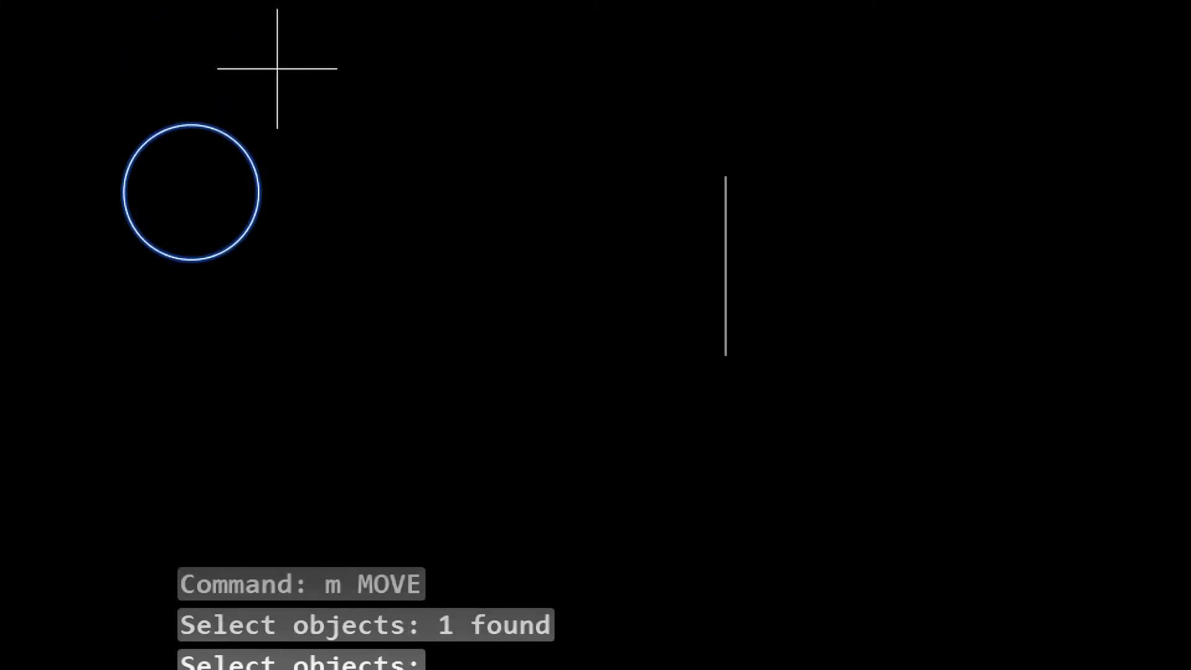
{"action": "left_click", "coordinate": [191, 191]}
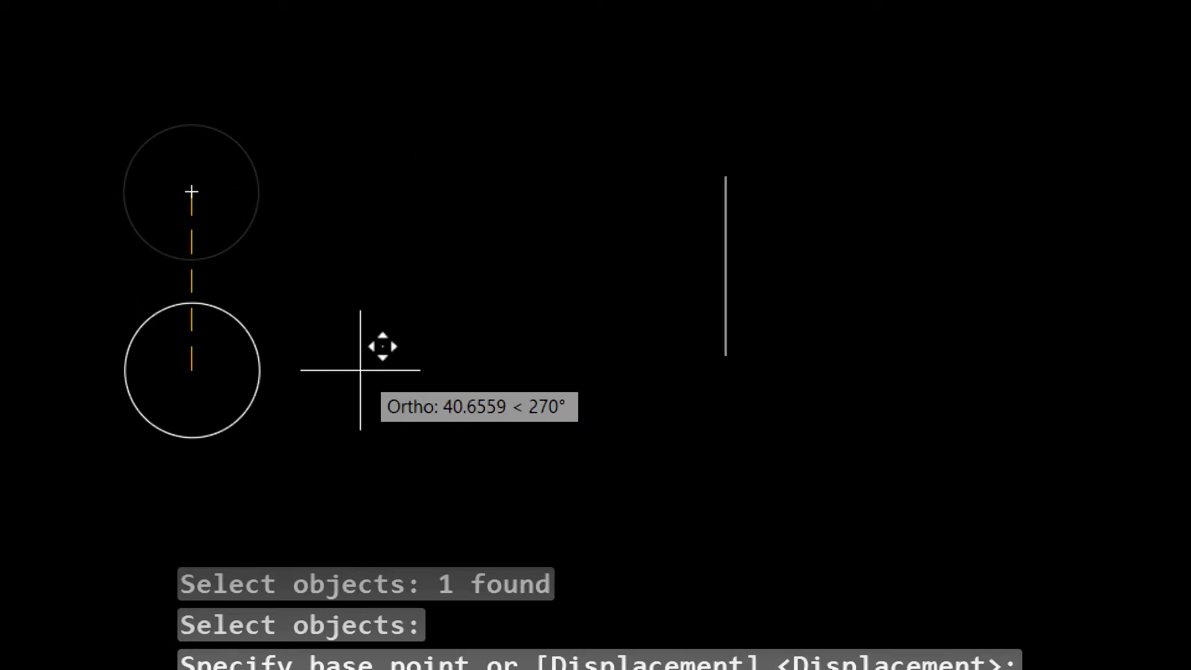
{"action": "key", "text": "F8"}
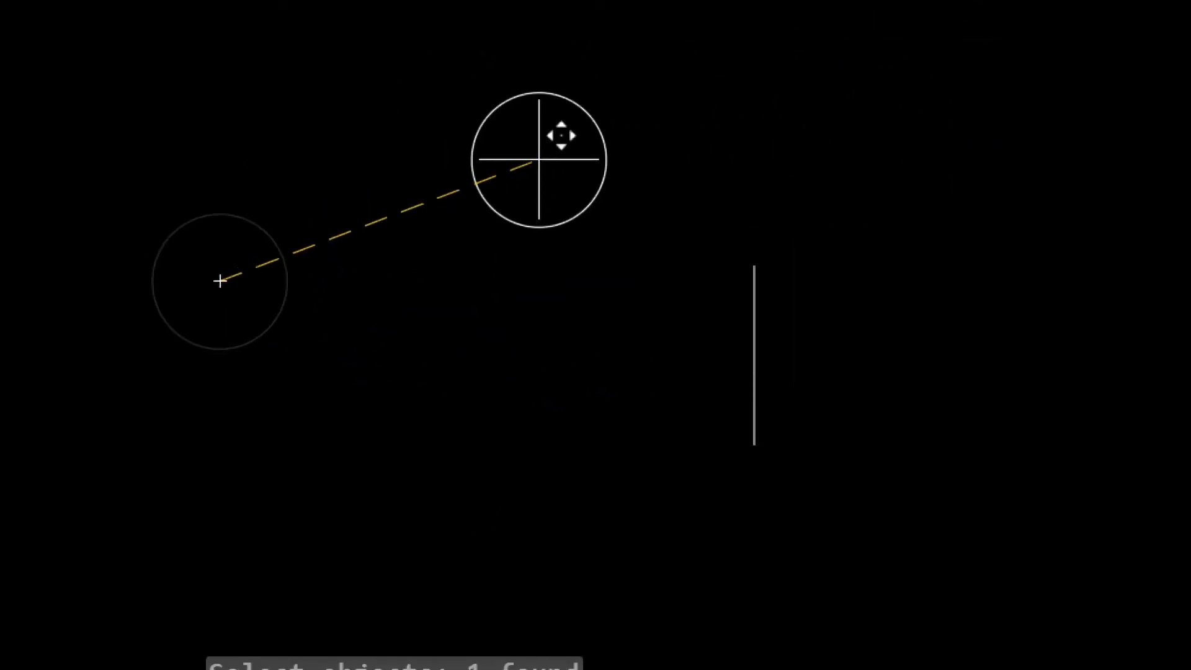
{"action": "scroll", "coordinate": [539, 128], "scroll_direction": "up", "scroll_amount": 2}
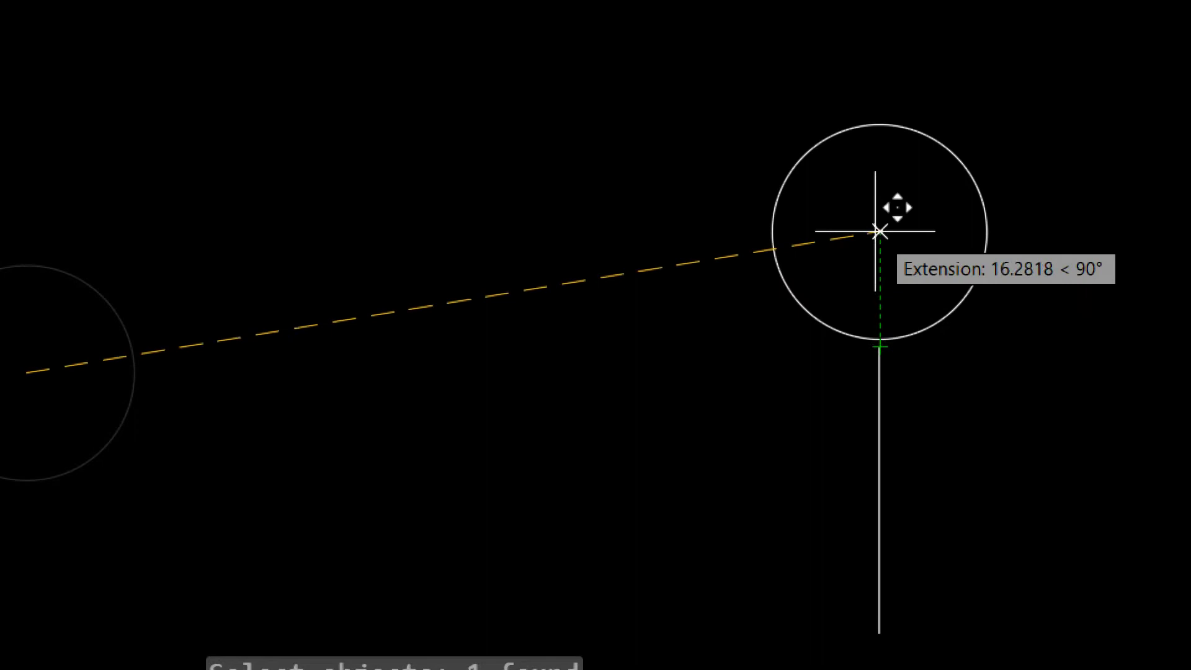
{"action": "left_click", "coordinate": [471, 191]}
- Move the circle from its bottom quadrant onto the upper endpoint of the vertical line
{"action": "scroll", "coordinate": [588, 341], "scroll_direction": "down", "scroll_amount": 2}
{"action": "middle_click_drag", "start_coordinate": [593, 408], "coordinate": [598, 494]}
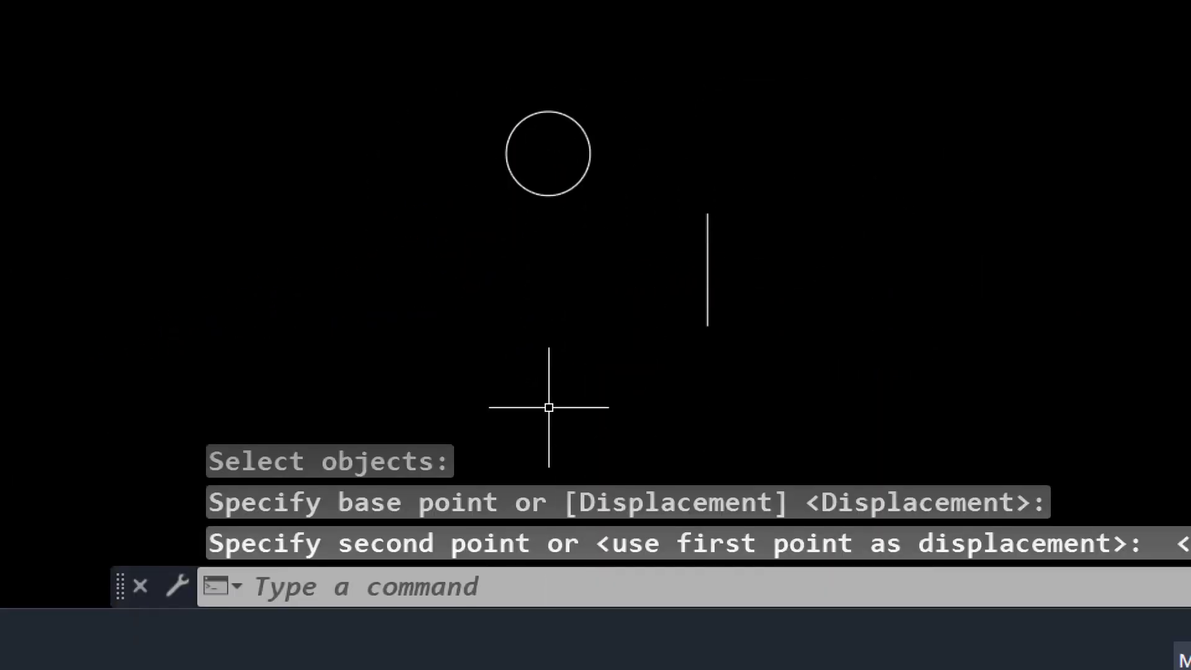
{"action": "type", "text": "m"}
{"action": "key", "text": "Return"}
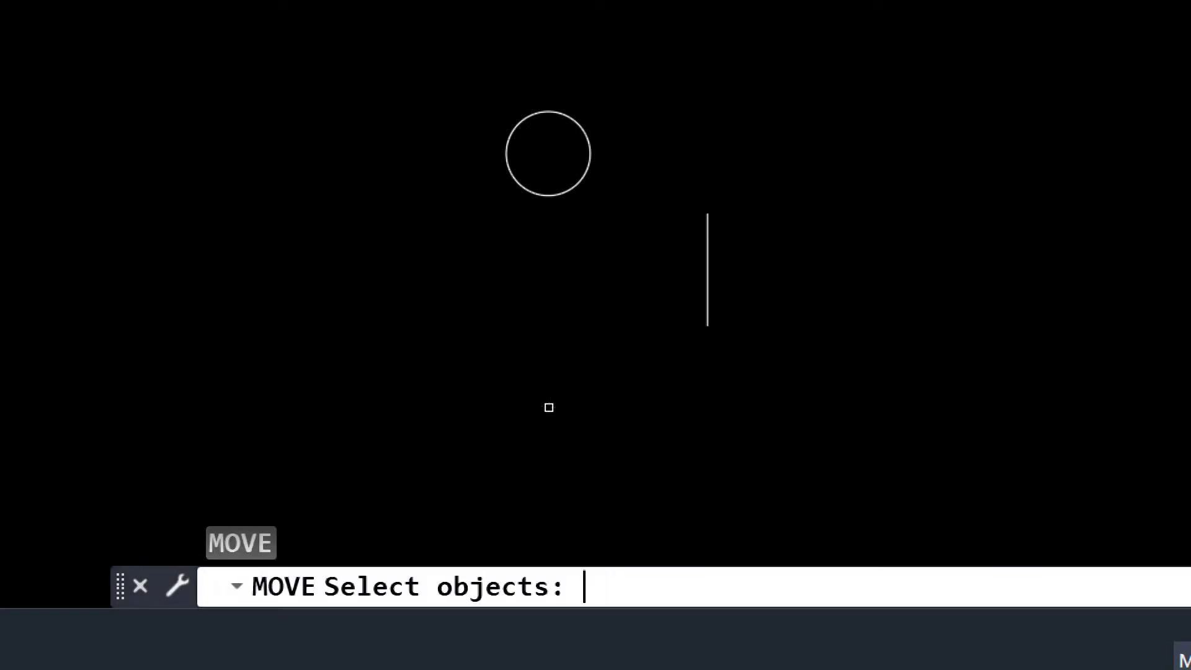
{"action": "left_click", "coordinate": [554, 198]}
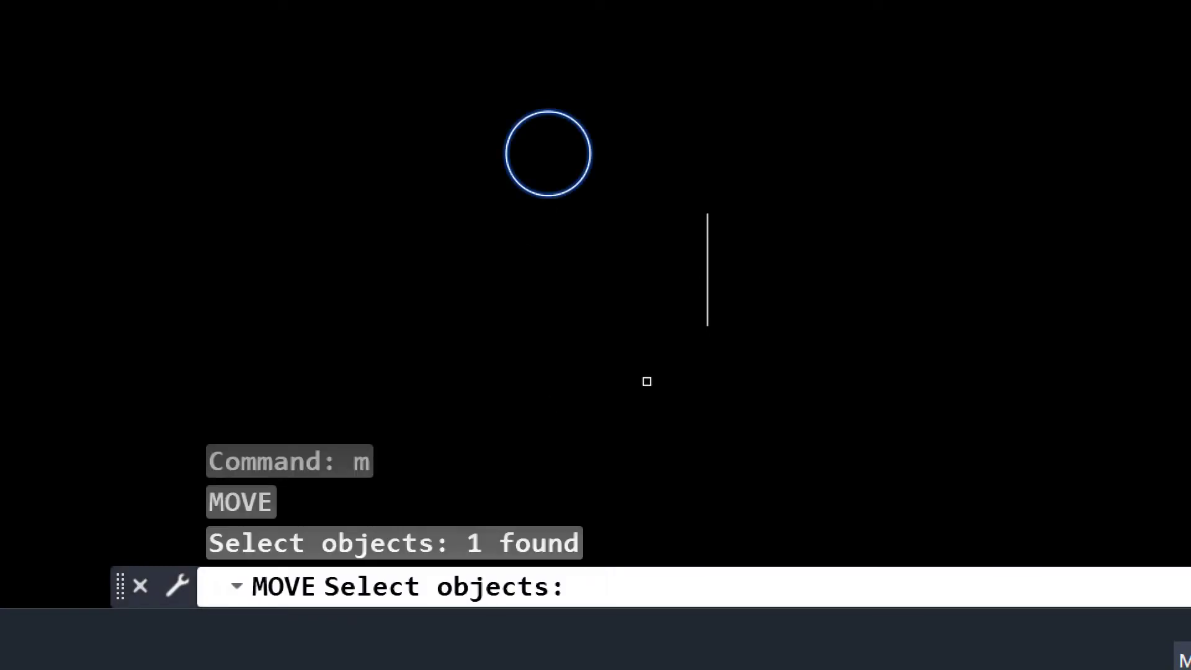
{"action": "key", "text": "Return"}
{"action": "scroll", "coordinate": [638, 272], "scroll_direction": "up", "scroll_amount": 2}
{"action": "middle_click_drag", "start_coordinate": [637, 272], "coordinate": [606, 409]}
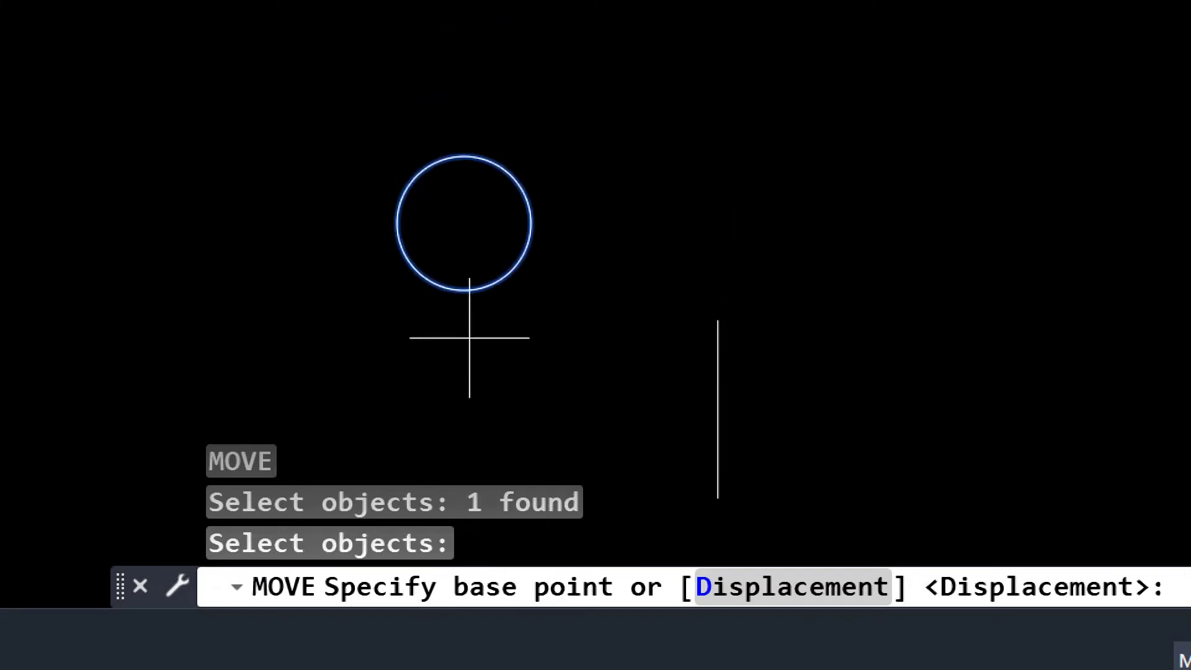
{"action": "left_click", "coordinate": [464, 289]}
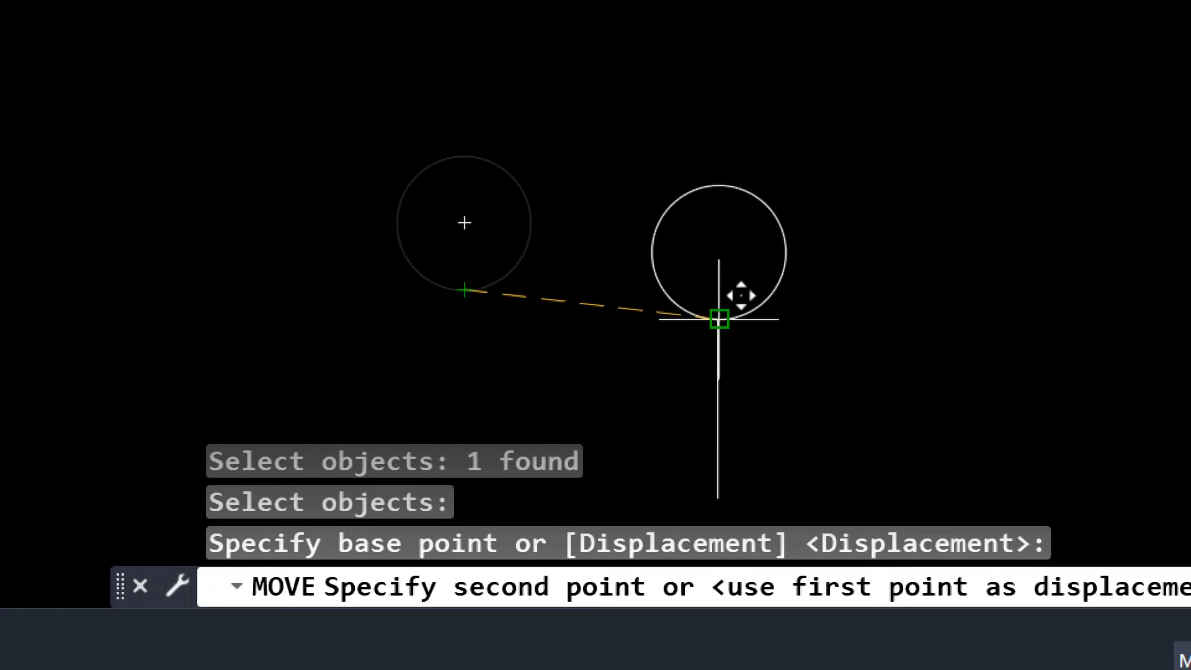
{"action": "left_click", "coordinate": [719, 318]}
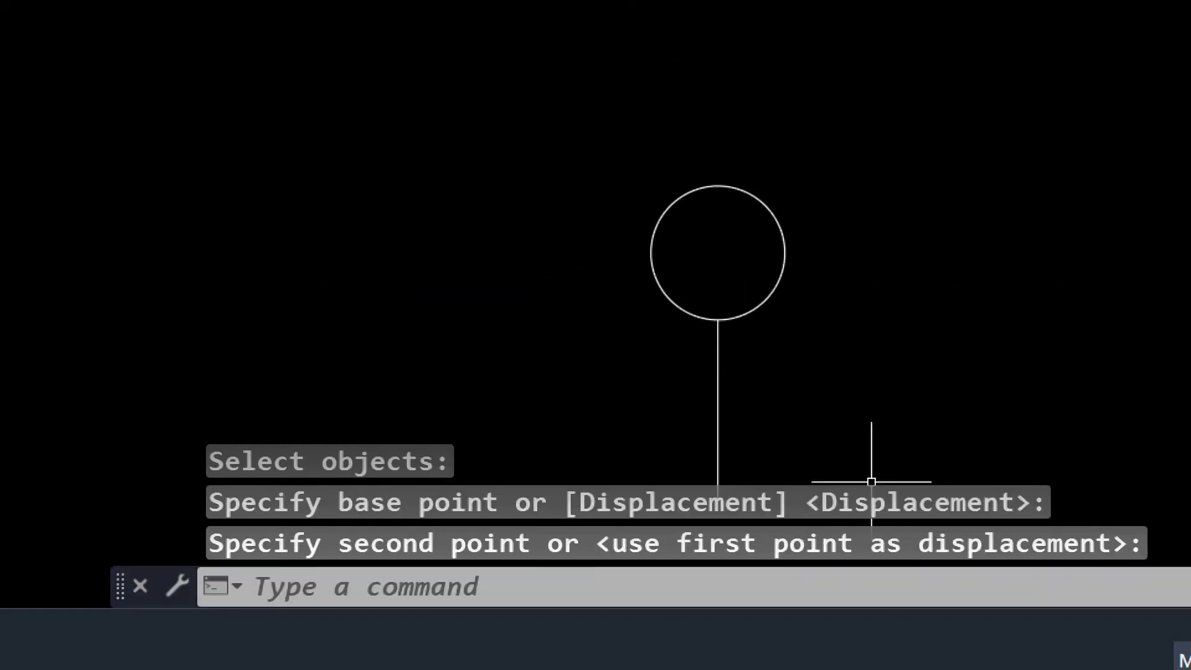
- Move the circle straight up by 10 units, using a base point outside the circle and Ortho on
{"action": "mouse_move", "coordinate": [843, 397]}
{"action": "middle_mouse_down"}
{"action": "mouse_move", "coordinate": [784, 296]}
{"action": "mouse_move", "coordinate": [768, 294]}
{"action": "middle_mouse_up"}
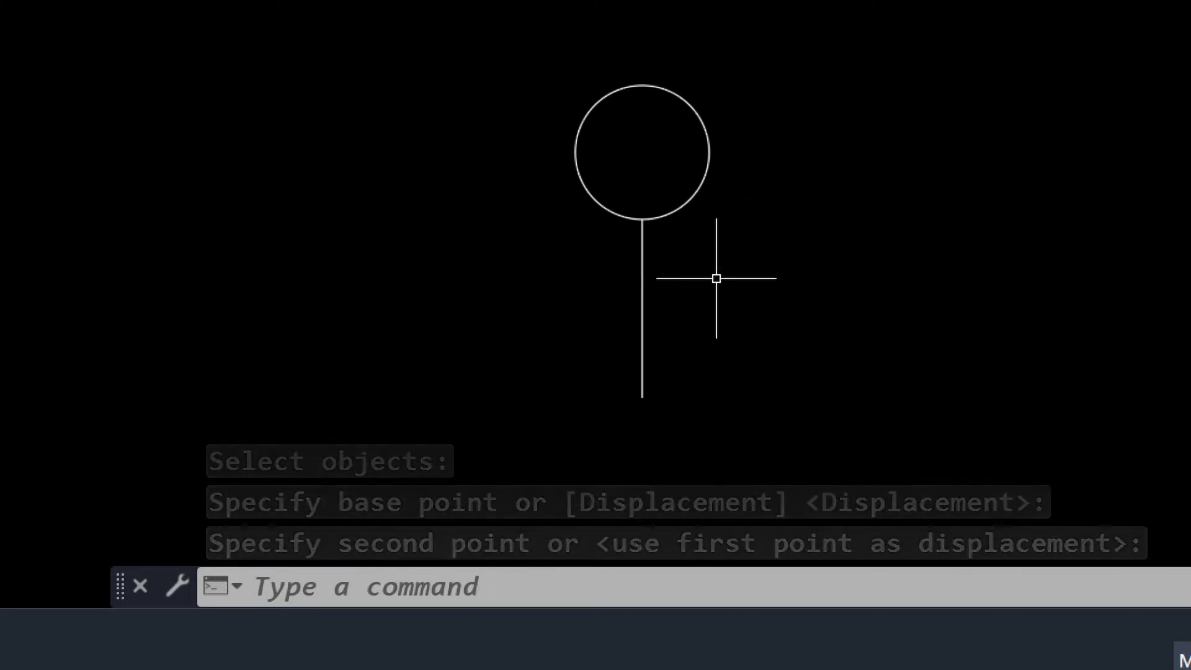
{"action": "scroll", "coordinate": [713, 277], "scroll_direction": "down", "scroll_amount": 2}
{"action": "middle_click_drag", "start_coordinate": [742, 313], "coordinate": [734, 340]}
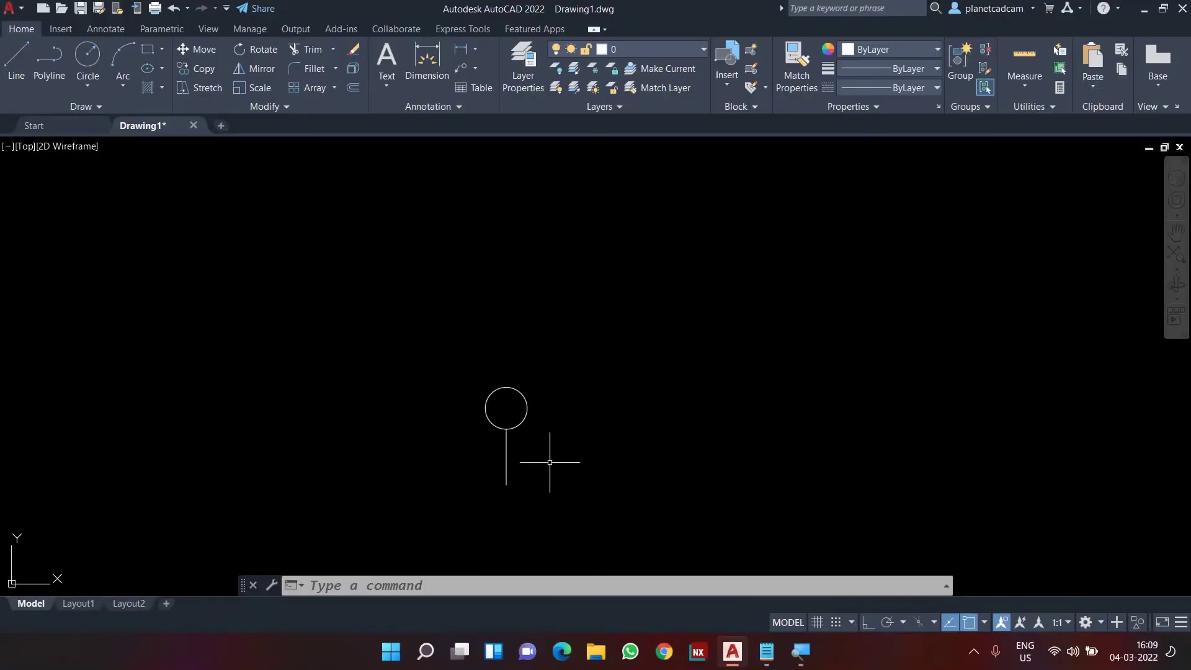
{"action": "scroll", "coordinate": [508, 472], "scroll_direction": "up", "scroll_amount": 4}
{"action": "middle_click_drag", "start_coordinate": [484, 319], "coordinate": [529, 318]}
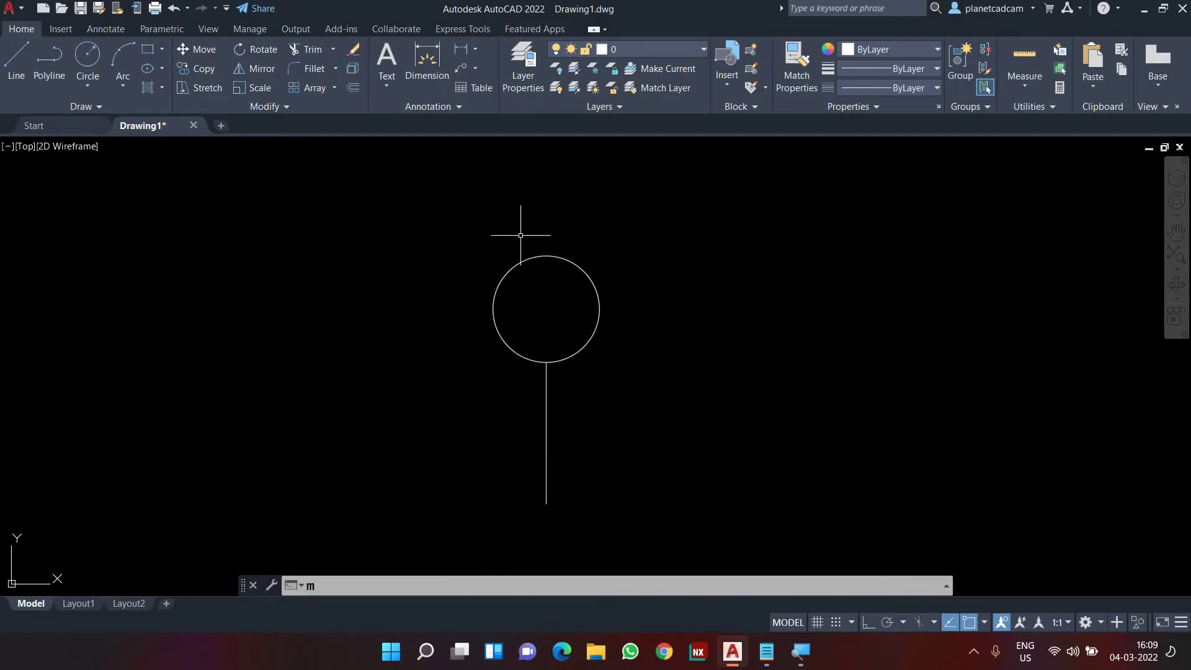
{"action": "type", "text": "m"}
{"action": "key", "text": "Return"}
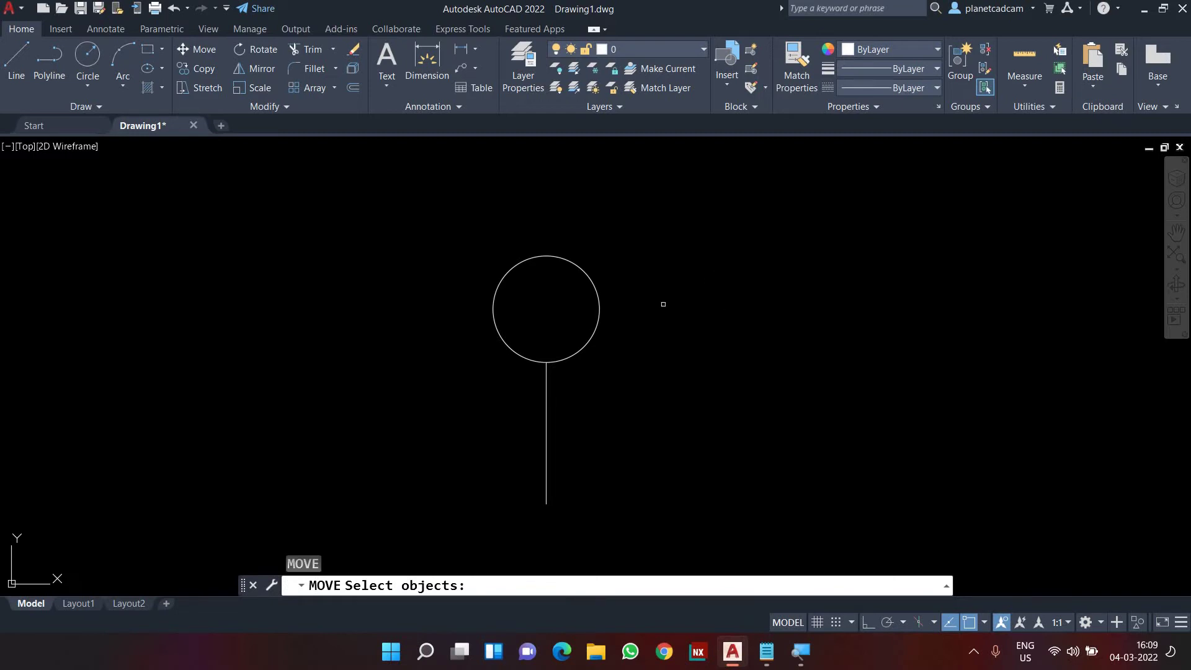
{"action": "left_click", "coordinate": [599, 300]}
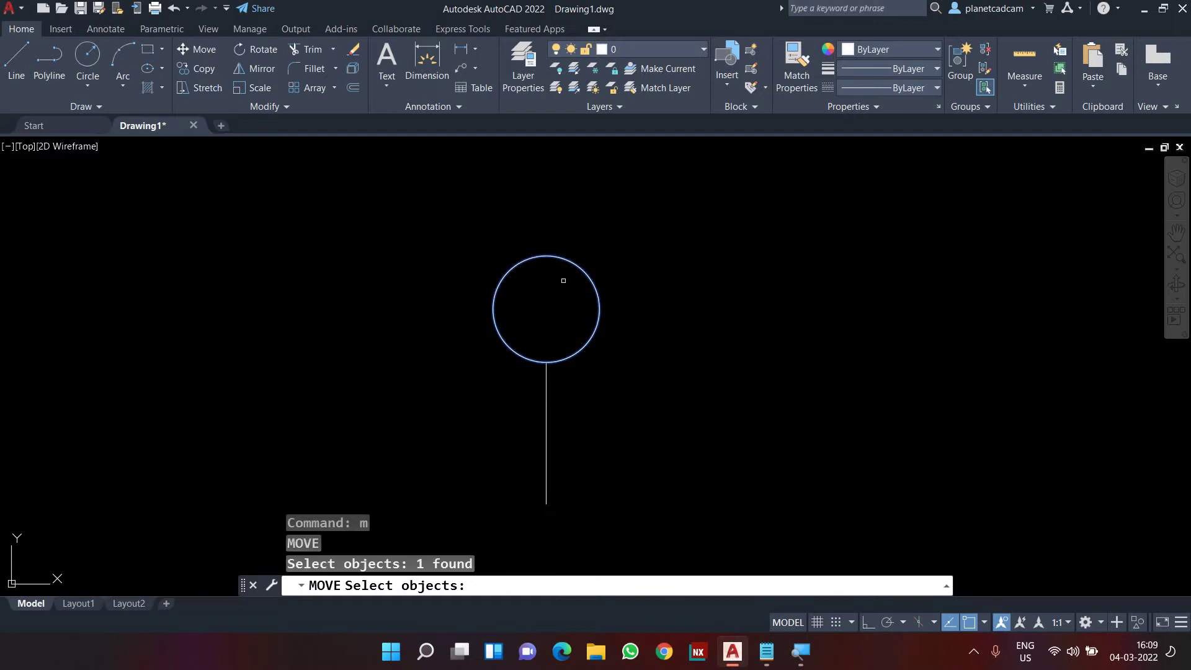
{"action": "key", "text": "Return"}
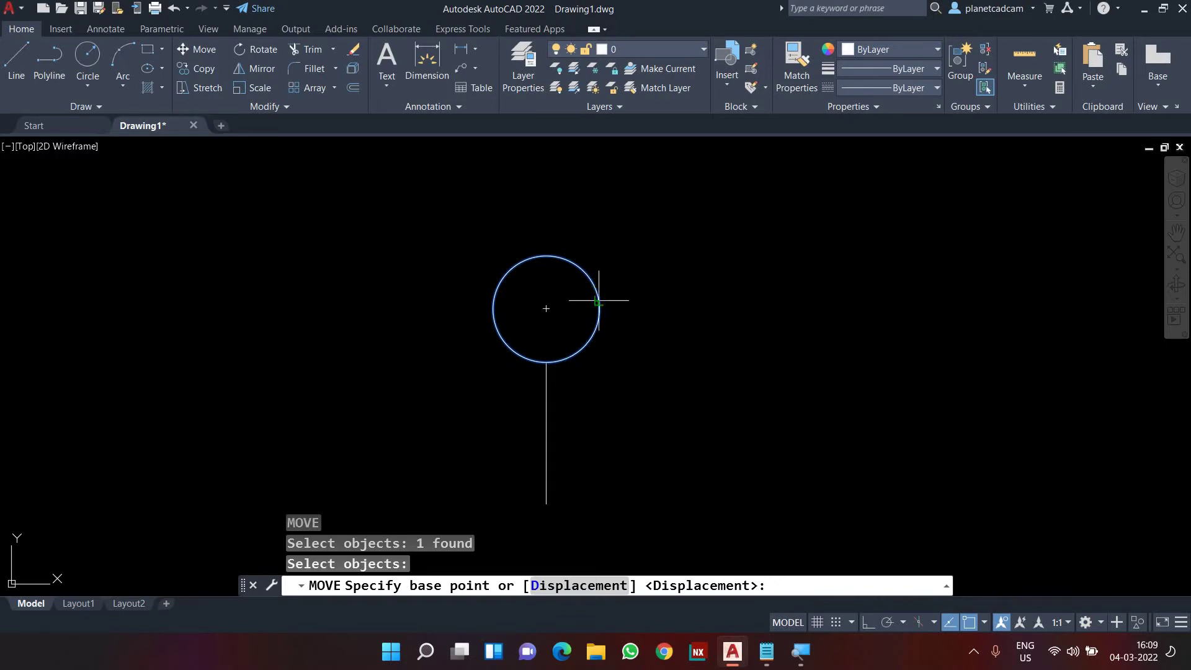
{"action": "left_click", "coordinate": [662, 351]}
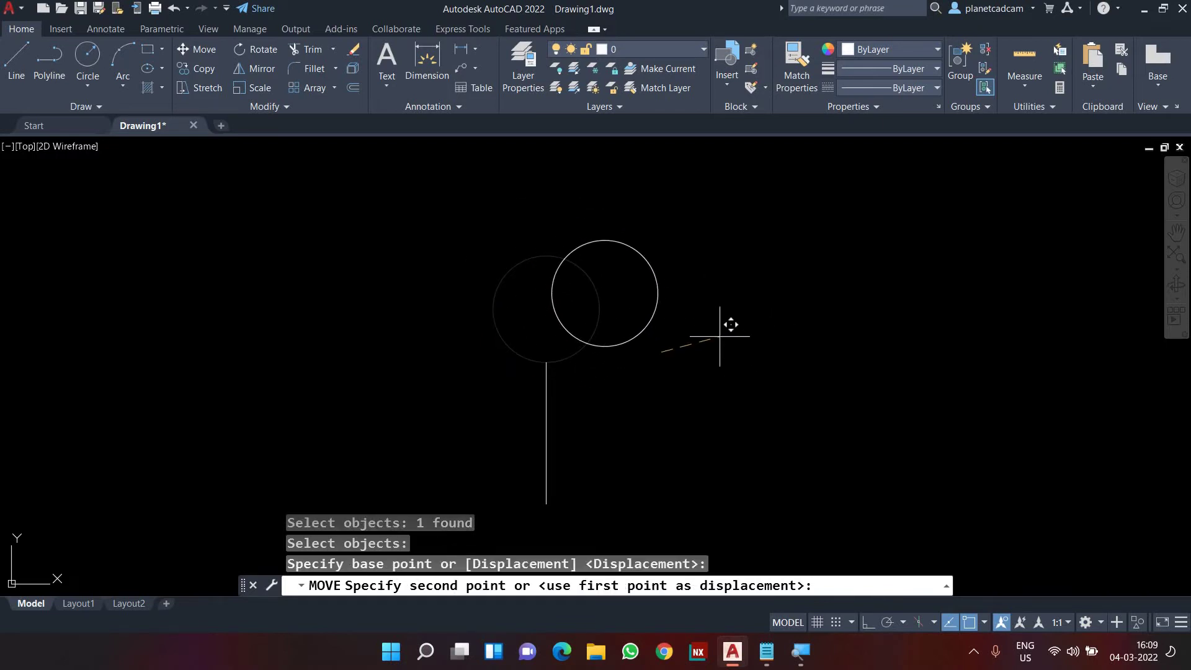
{"action": "key", "text": "F8"}
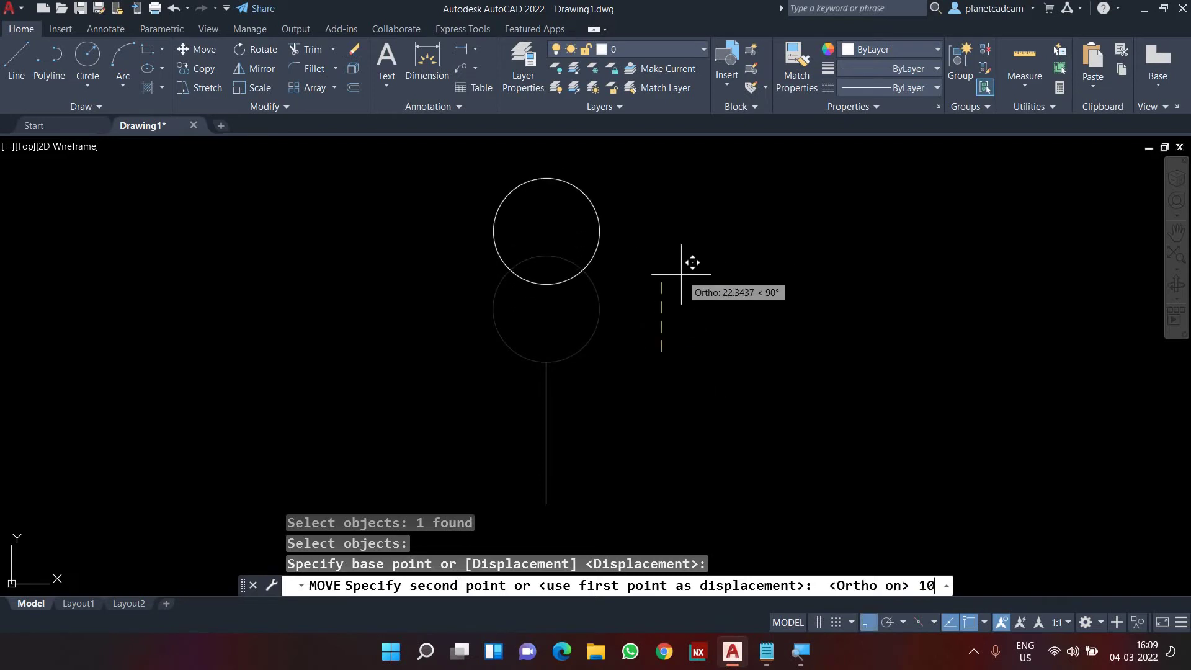
{"action": "type", "text": "10"}
{"action": "key", "text": "Return"}
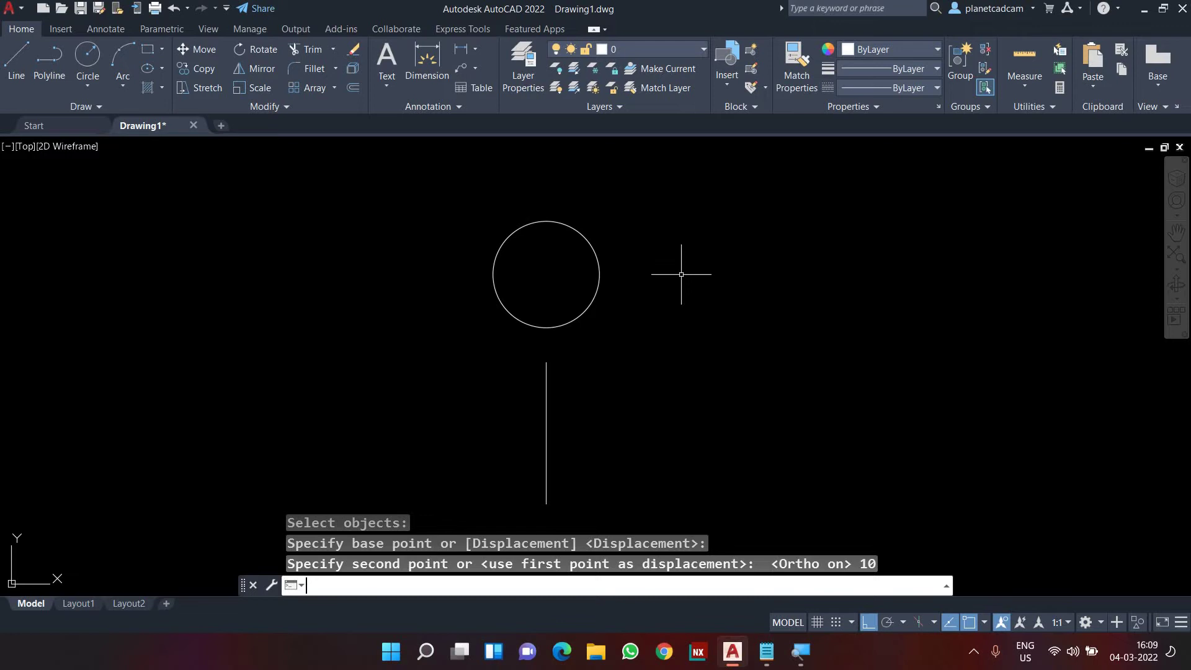
{"action": "middle_click_drag", "start_coordinate": [667, 296], "coordinate": [697, 317]}
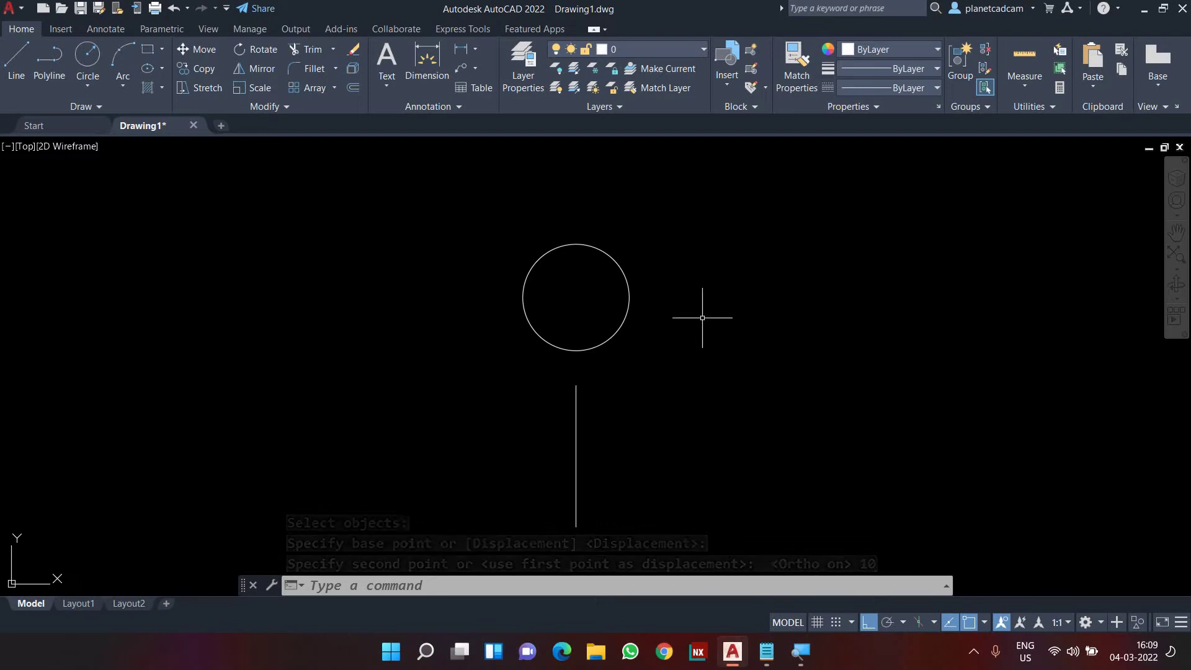
{"action": "scroll", "coordinate": [702, 321], "scroll_direction": "down", "scroll_amount": 2}
{"action": "scroll", "coordinate": [689, 354], "scroll_direction": "up", "scroll_amount": 2}
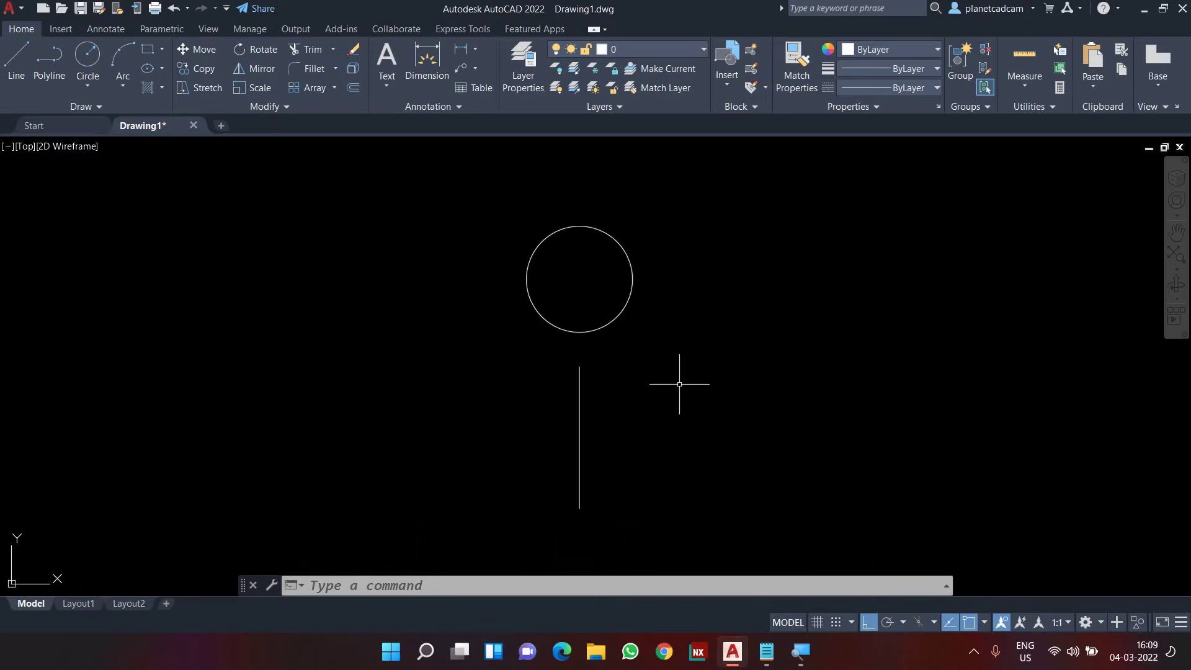
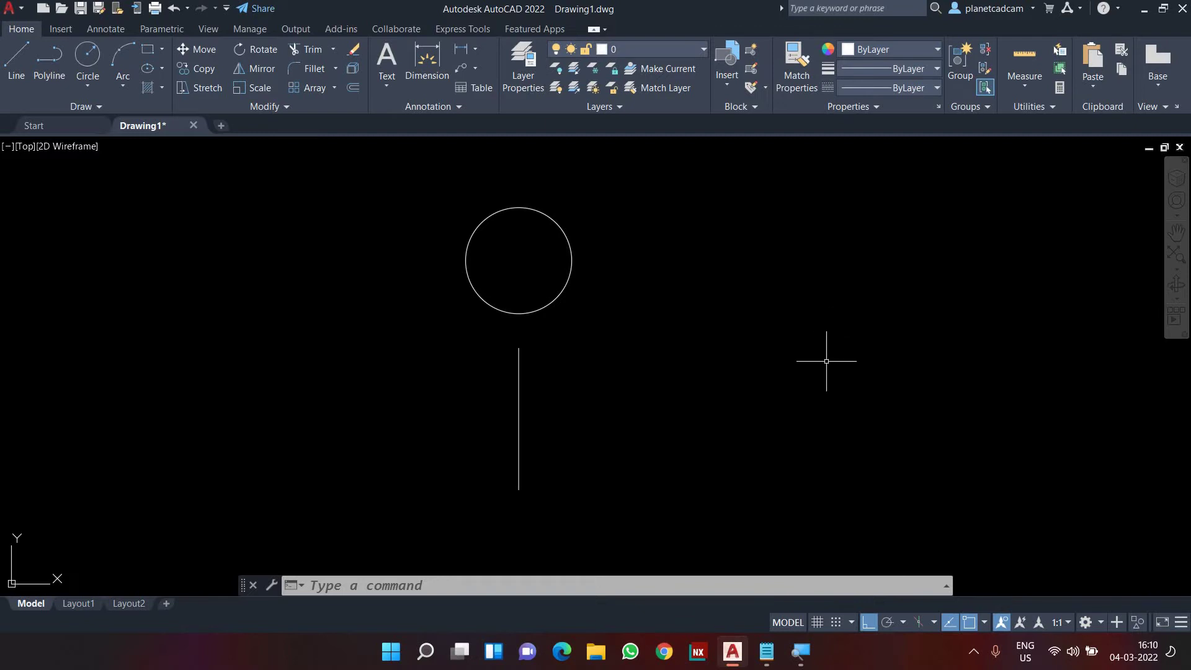
- Move the circle and the line together horizontally to the right, using the line's lower endpoint as the base point with Ortho on
{"action": "type", "text": "co"}
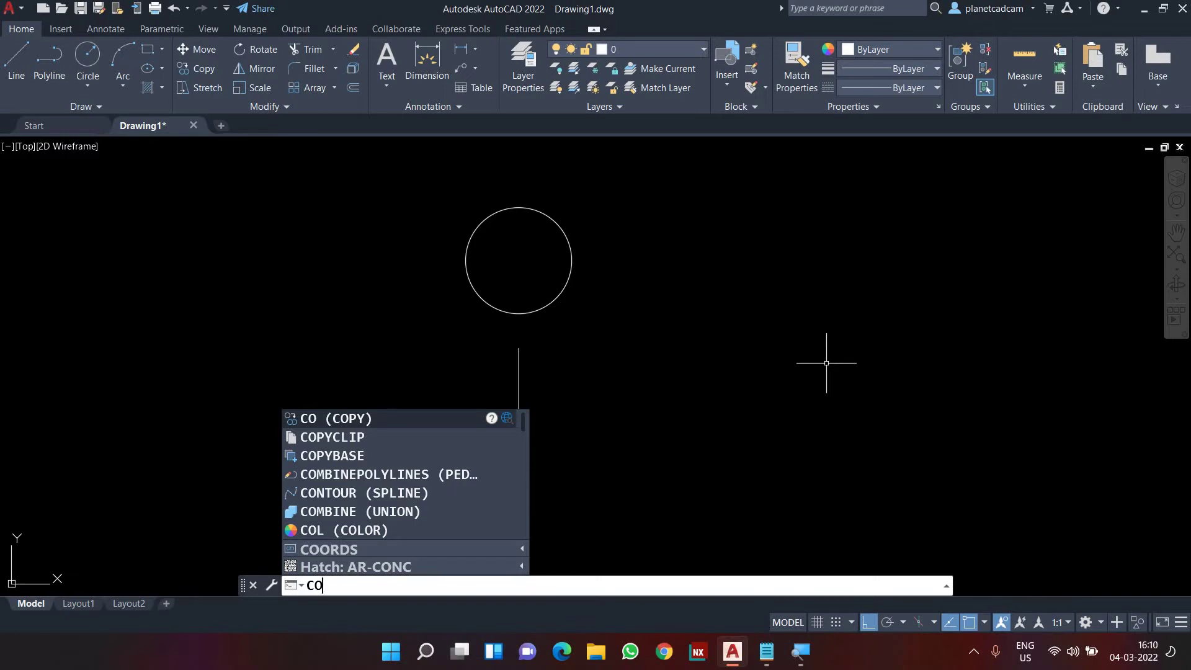
{"action": "key", "text": "Escape"}
{"action": "type", "text": "m"}
{"action": "key", "text": "Return"}
{"action": "left_click", "coordinate": [610, 420]}
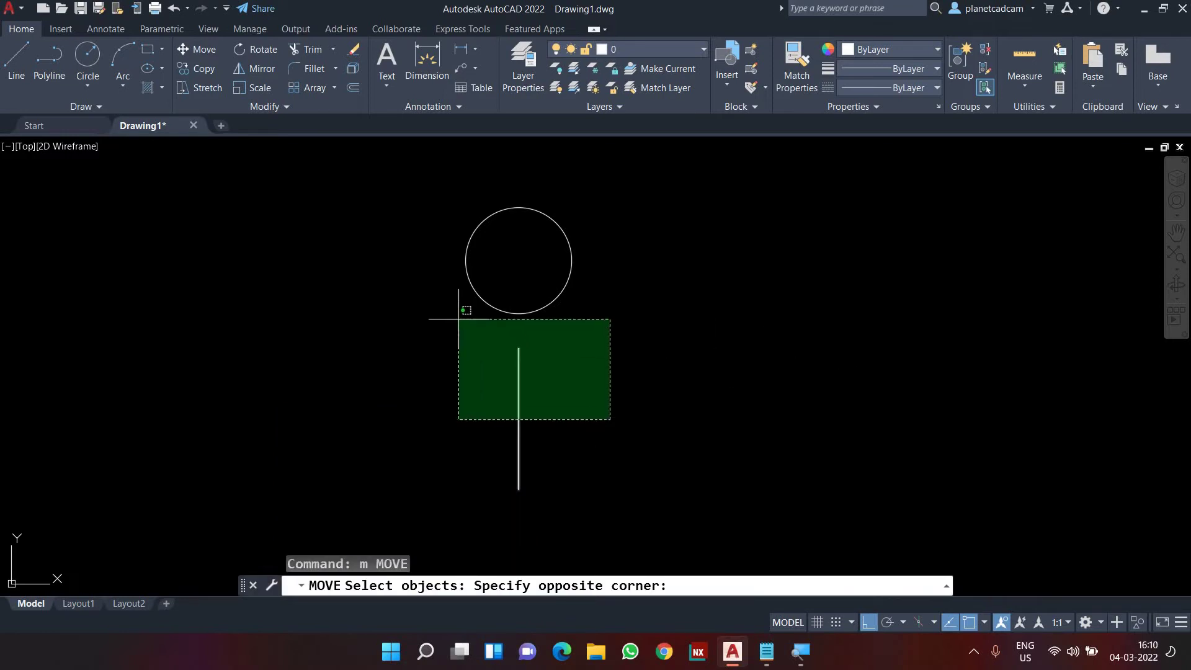
{"action": "left_click", "coordinate": [459, 319]}
{"action": "key", "text": "Return"}
{"action": "left_click", "coordinate": [519, 490]}
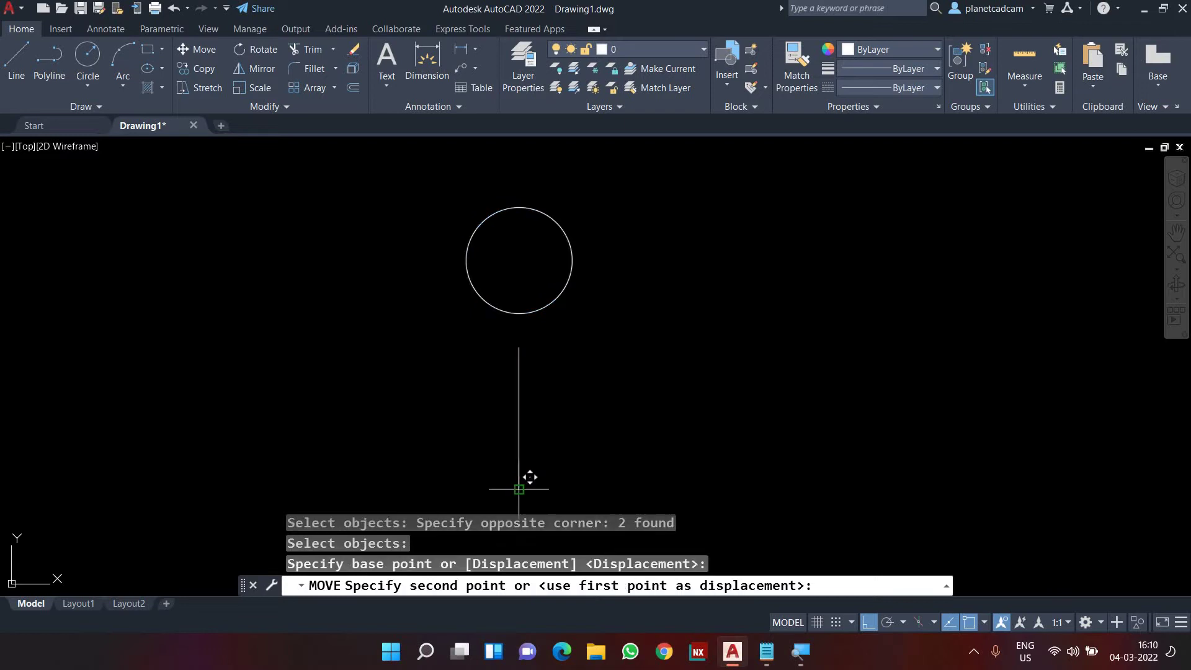
{"action": "left_click", "coordinate": [795, 472]}
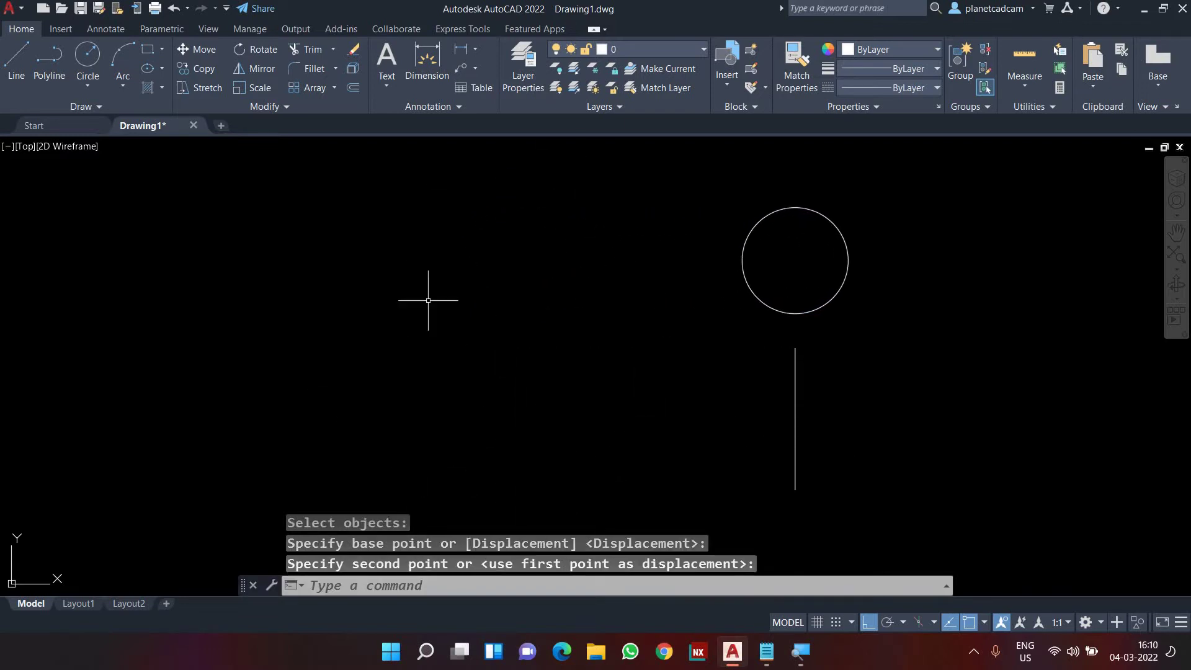
- Copy the circle and line from the line's lower endpoint to fourteen free points around the original, with Ortho off
{"action": "scroll", "coordinate": [447, 323], "scroll_direction": "down", "scroll_amount": 4}
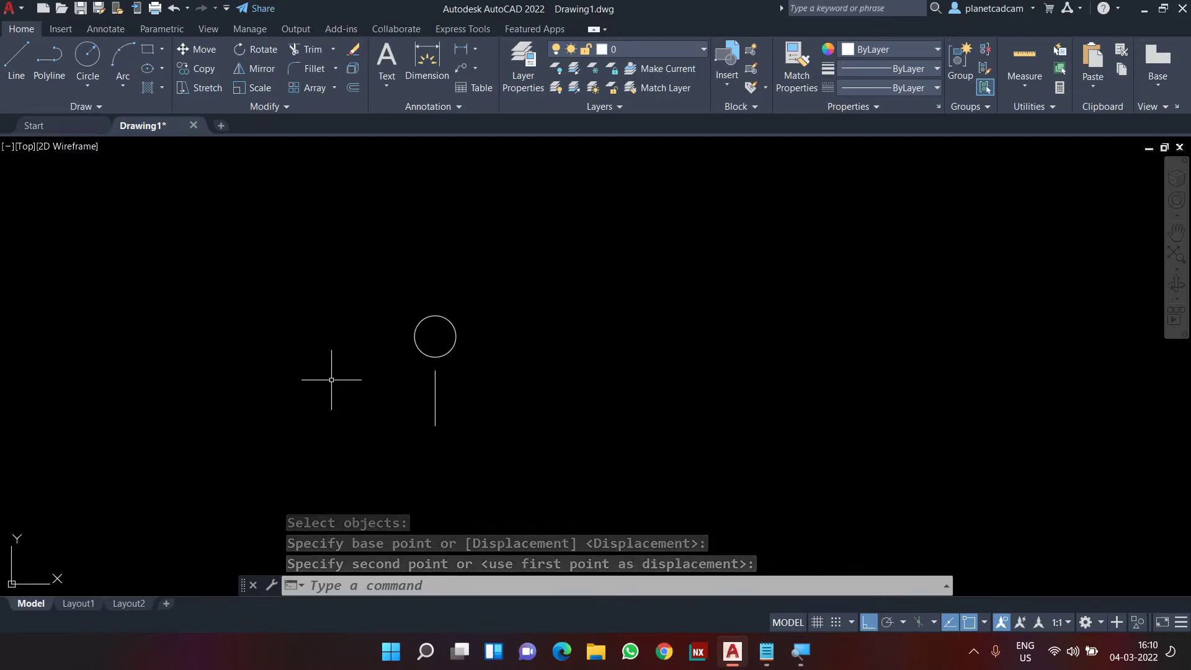
{"action": "type", "text": "co"}
{"action": "key", "text": "Return"}
{"action": "left_click", "coordinate": [470, 444]}
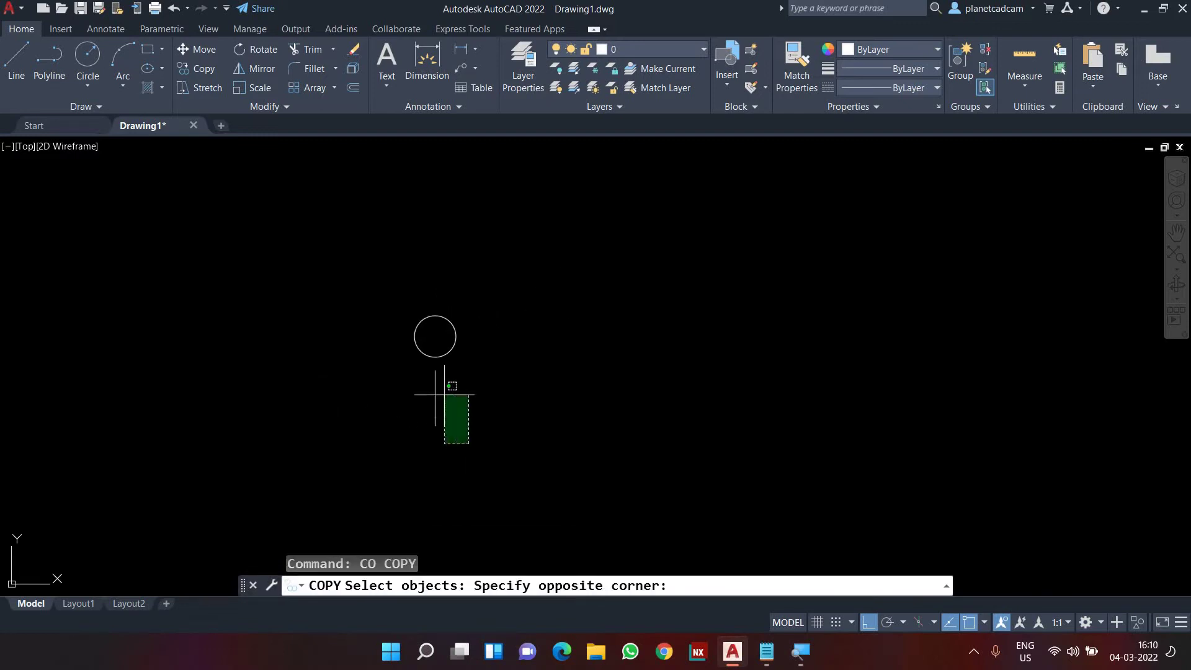
{"action": "left_click", "coordinate": [392, 305]}
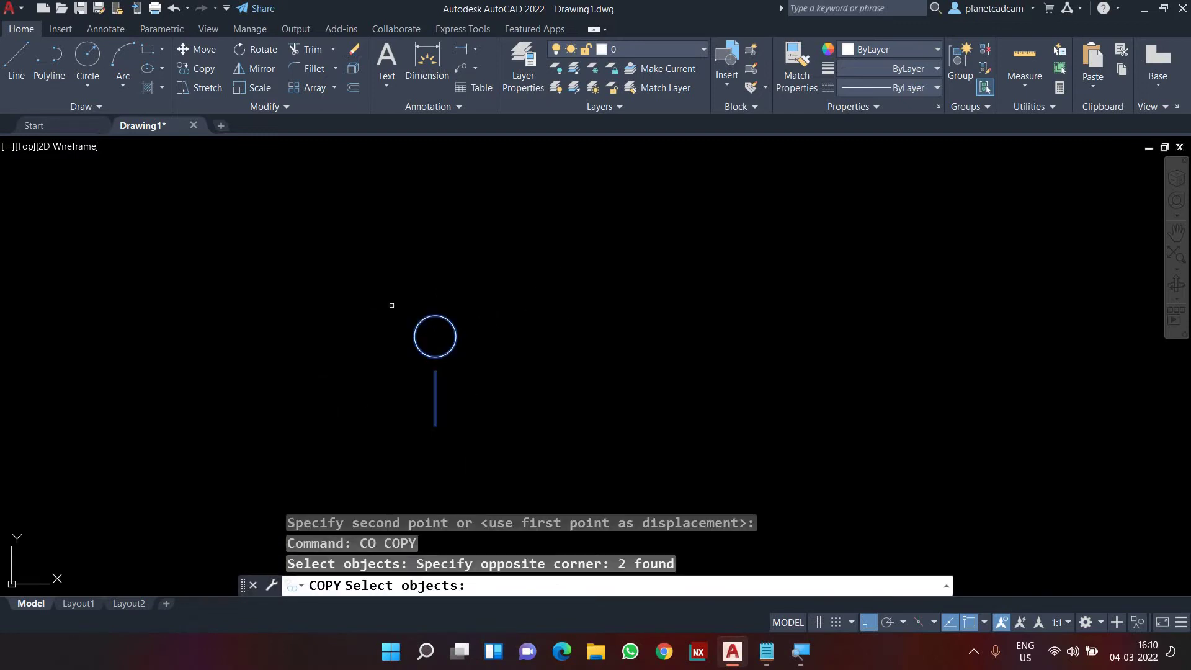
{"action": "key", "text": "Return"}
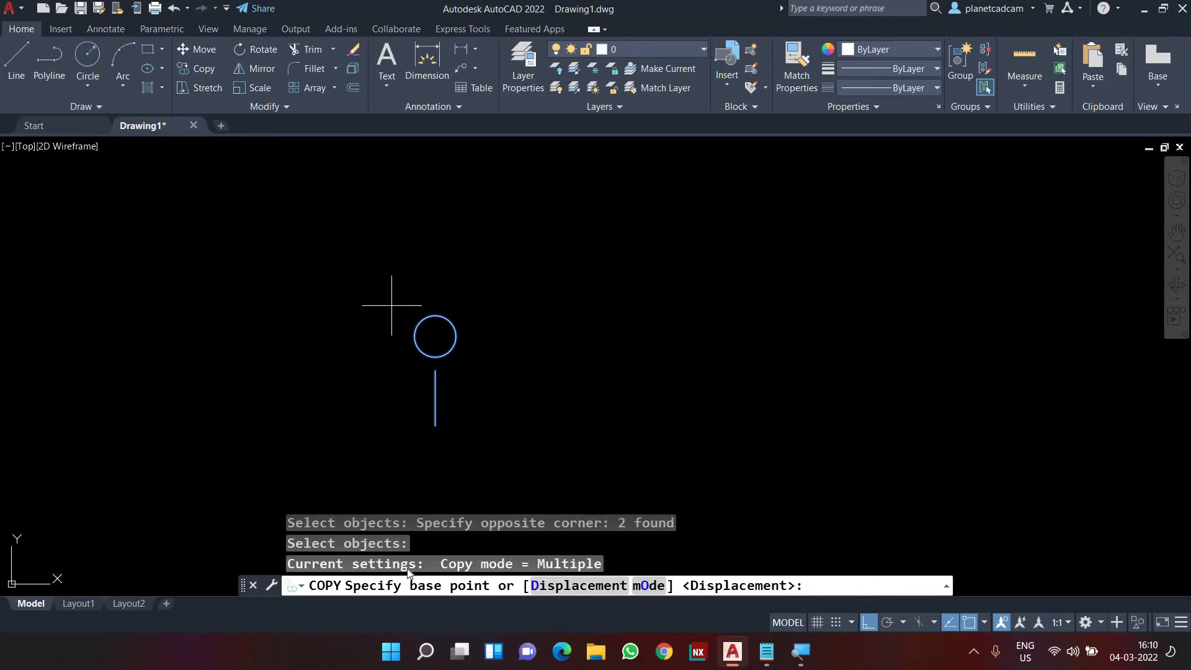
{"action": "left_click", "coordinate": [435, 425]}
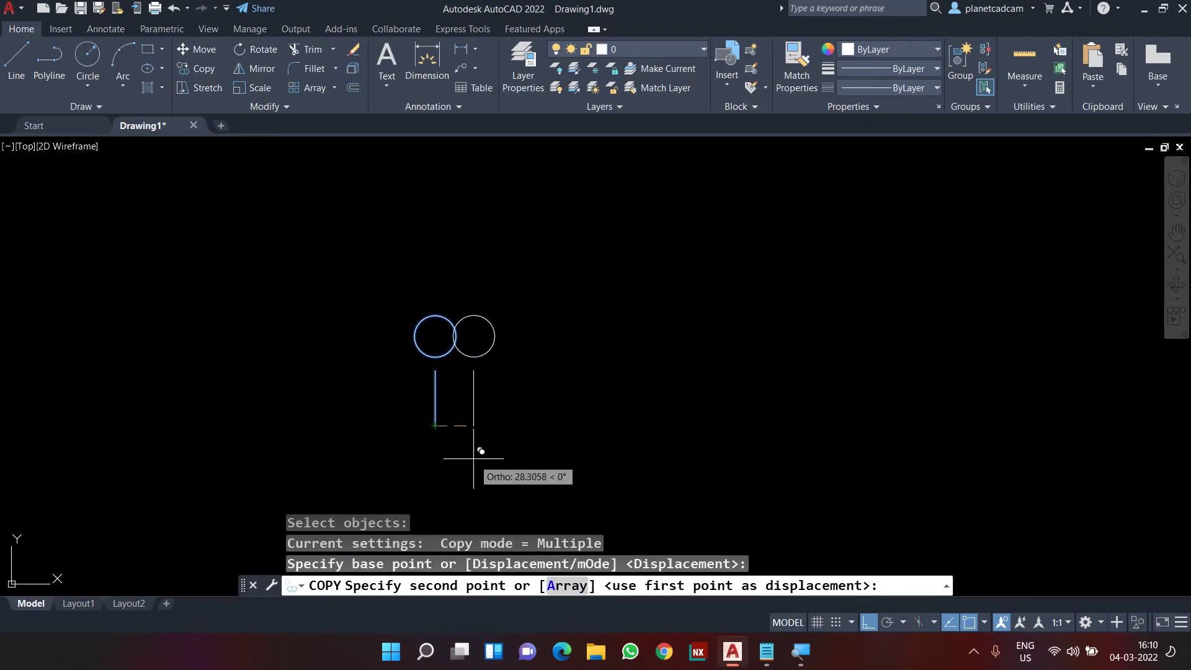
{"action": "key", "text": "F8"}
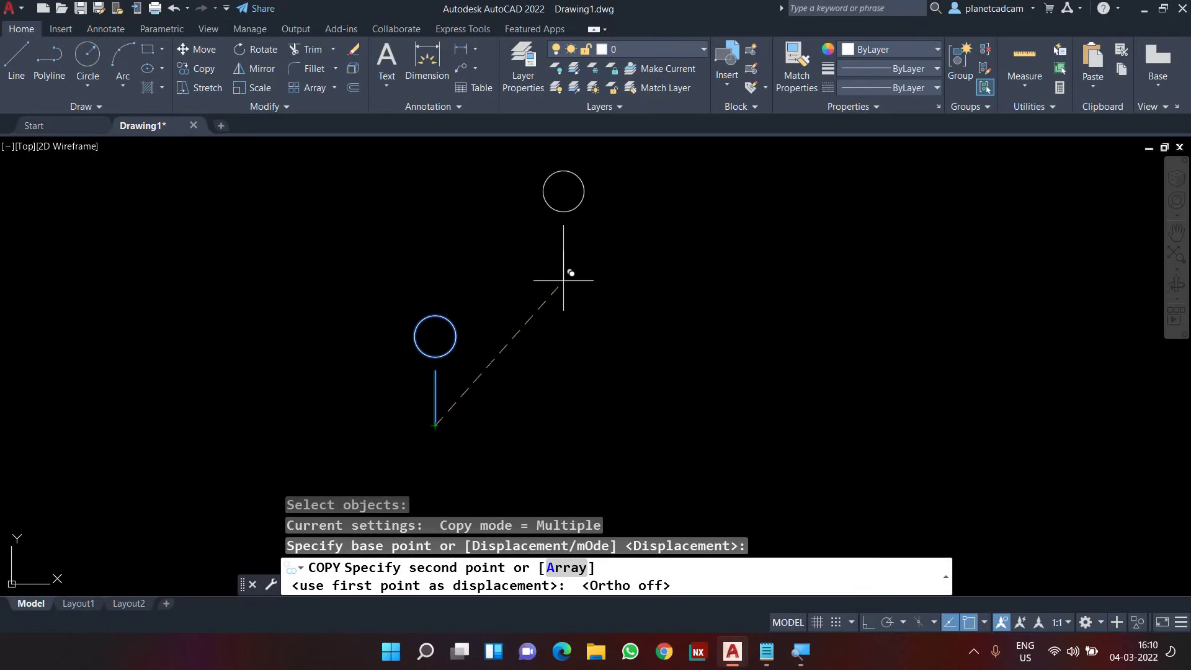
{"action": "left_click", "coordinate": [559, 267]}
{"action": "left_click", "coordinate": [699, 261]}
{"action": "left_click", "coordinate": [859, 296]}
{"action": "left_click", "coordinate": [995, 380]}
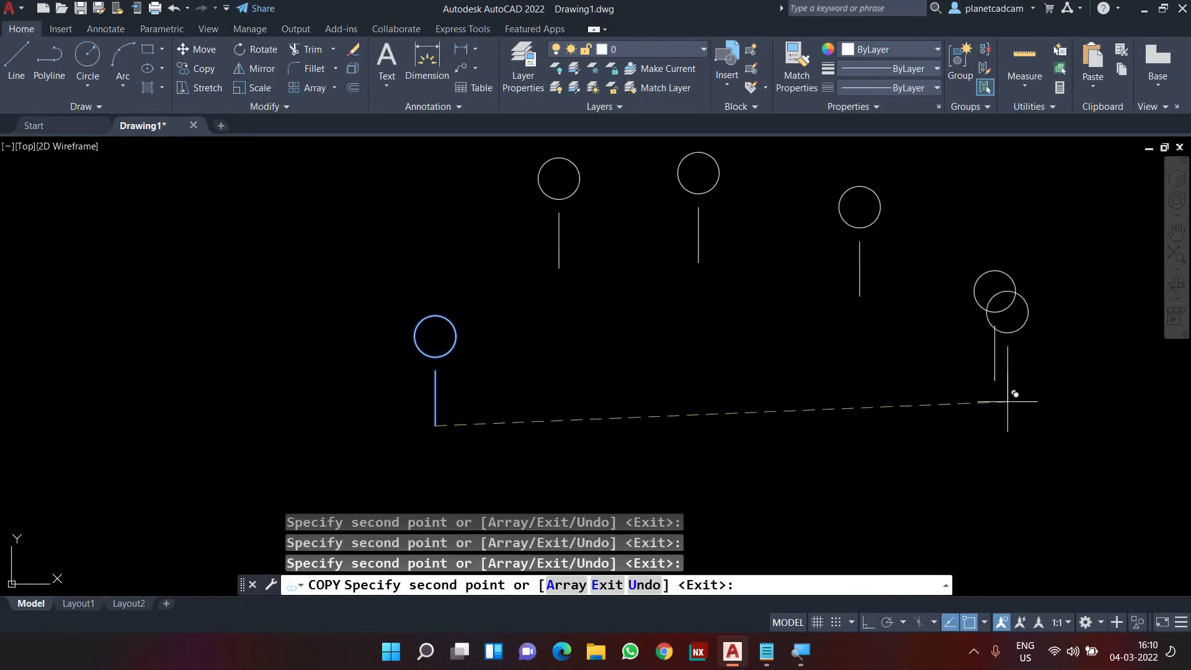
{"action": "left_click", "coordinate": [1076, 477]}
{"action": "left_click", "coordinate": [923, 406]}
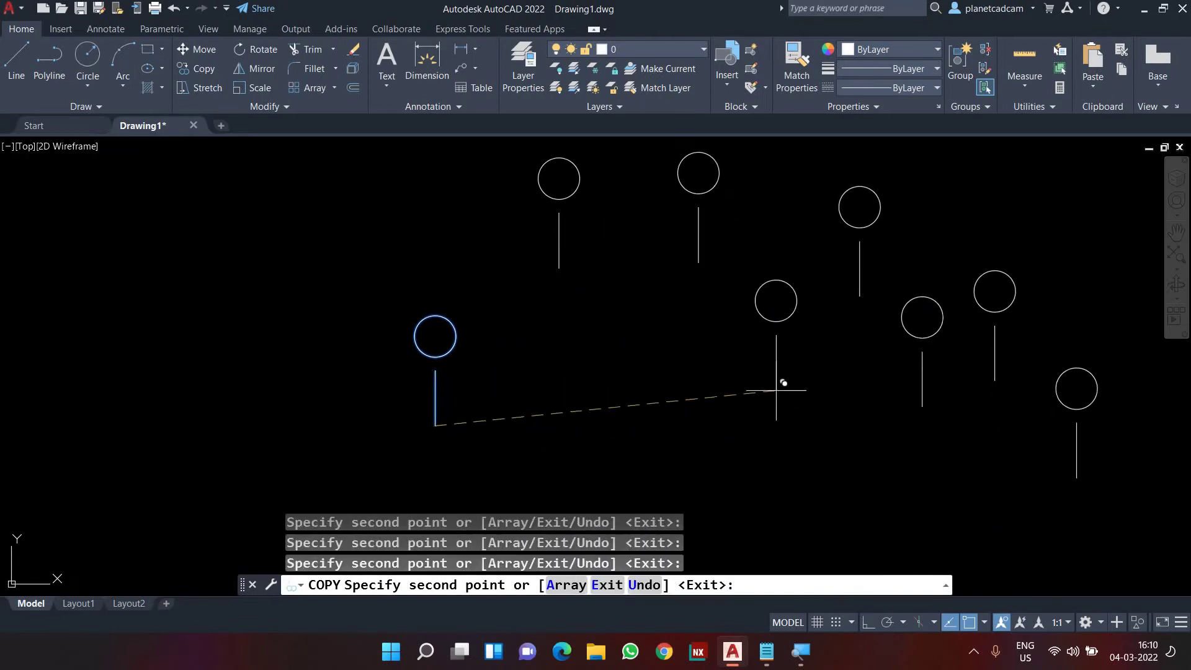
{"action": "left_click", "coordinate": [772, 339]}
{"action": "left_click", "coordinate": [610, 321]}
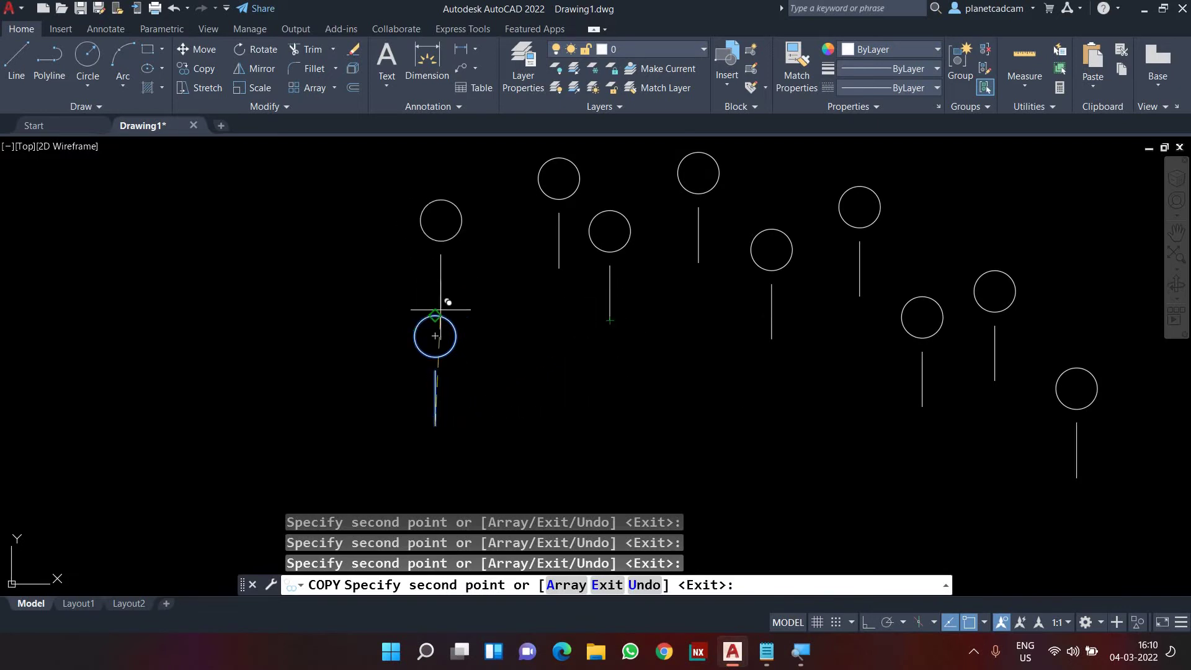
{"action": "left_click", "coordinate": [509, 320]}
{"action": "left_click", "coordinate": [353, 289]}
{"action": "left_click", "coordinate": [236, 328]}
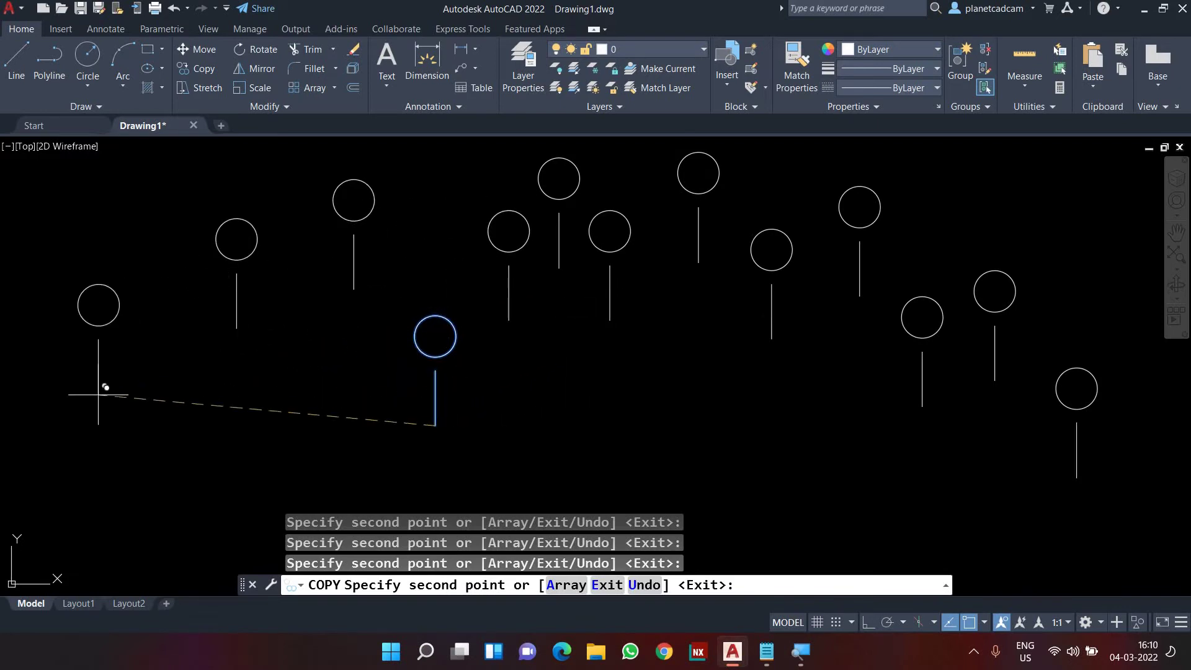
{"action": "left_click", "coordinate": [300, 376]}
{"action": "left_click", "coordinate": [185, 398]}
{"action": "left_click", "coordinate": [115, 345]}
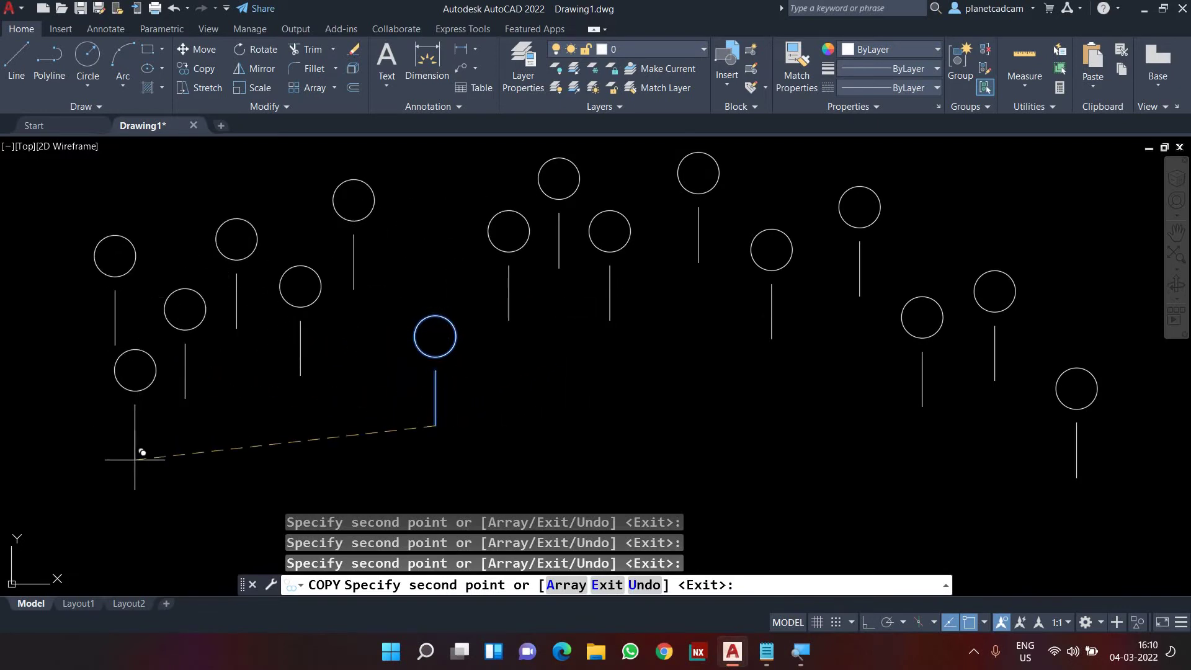
{"action": "left_click", "coordinate": [134, 459]}
- Place three more copies straight to the right of the original at distances of 100, 200 and 300, with Ortho on
{"action": "scroll", "coordinate": [481, 459], "scroll_direction": "up", "scroll_amount": 2}
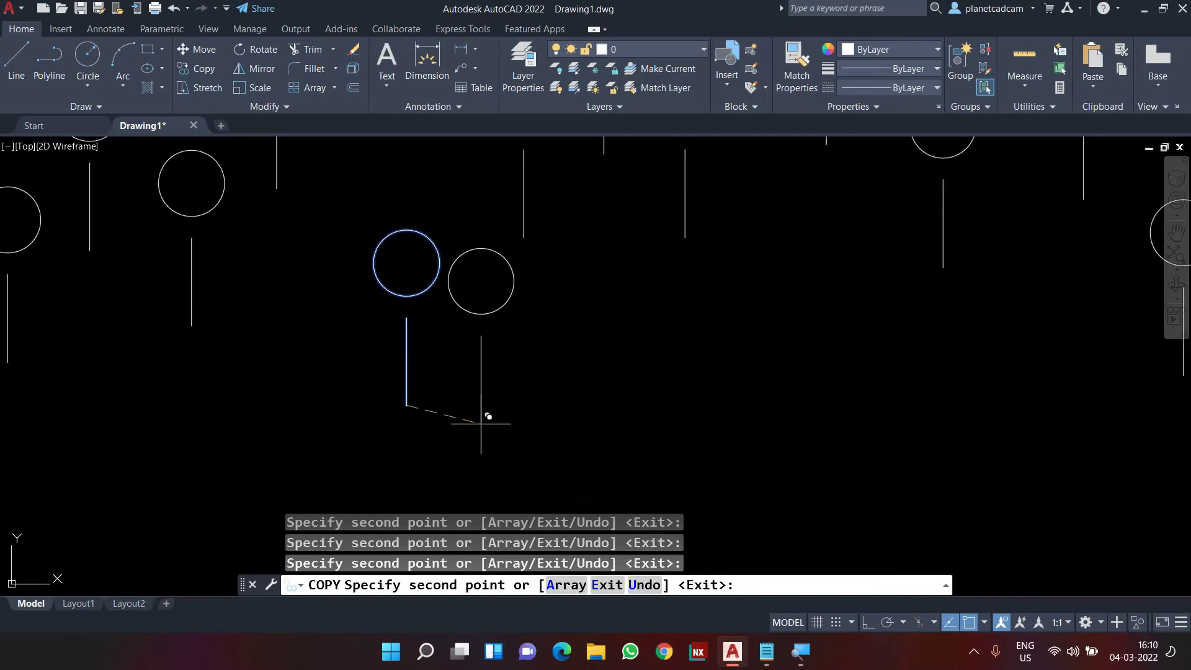
{"action": "scroll", "coordinate": [481, 424], "scroll_direction": "up", "scroll_amount": 2}
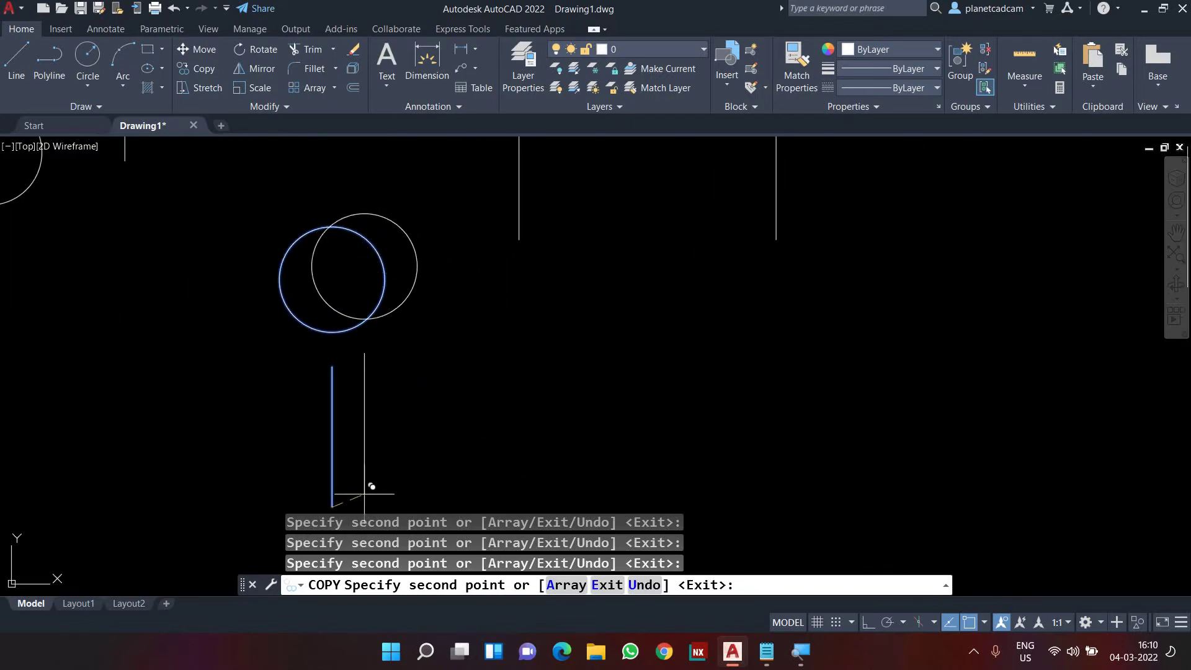
{"action": "scroll", "coordinate": [632, 490], "scroll_direction": "down", "scroll_amount": 3}
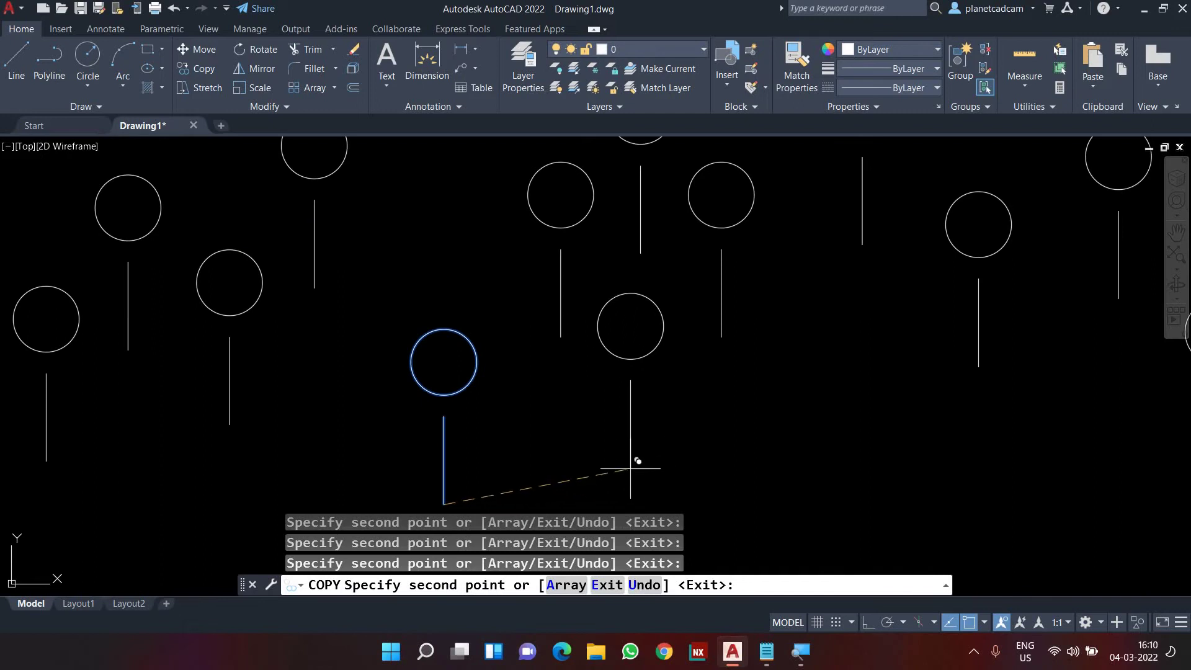
{"action": "key", "text": "F8"}
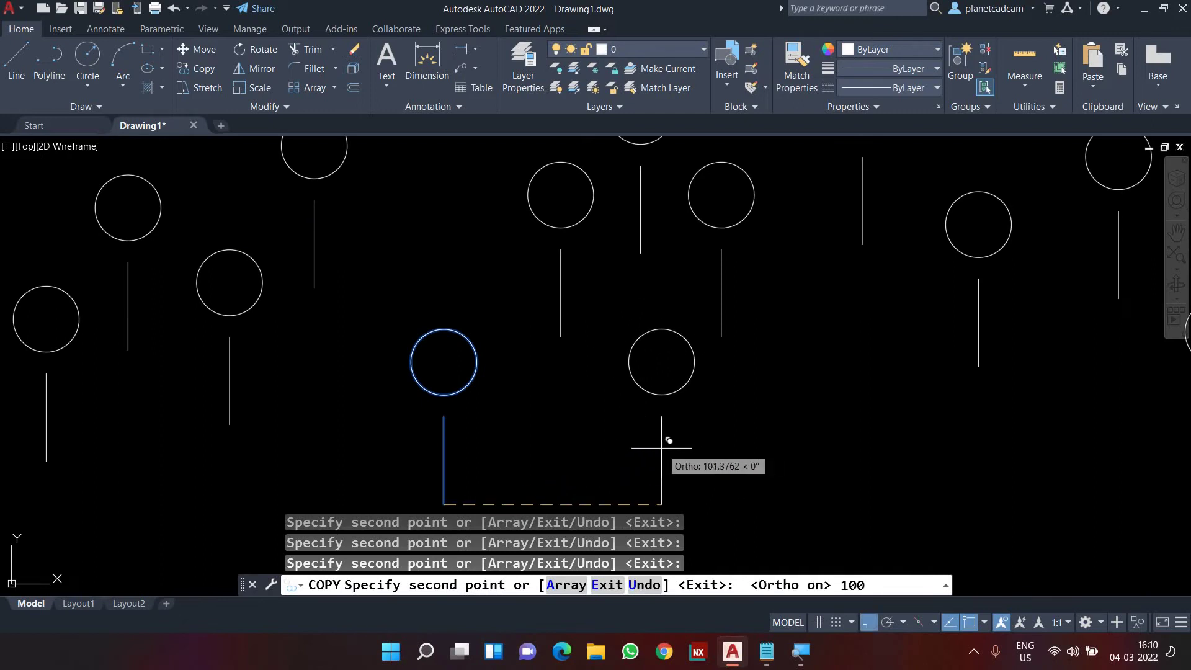
{"action": "type", "text": "100"}
{"action": "key", "text": "Return"}
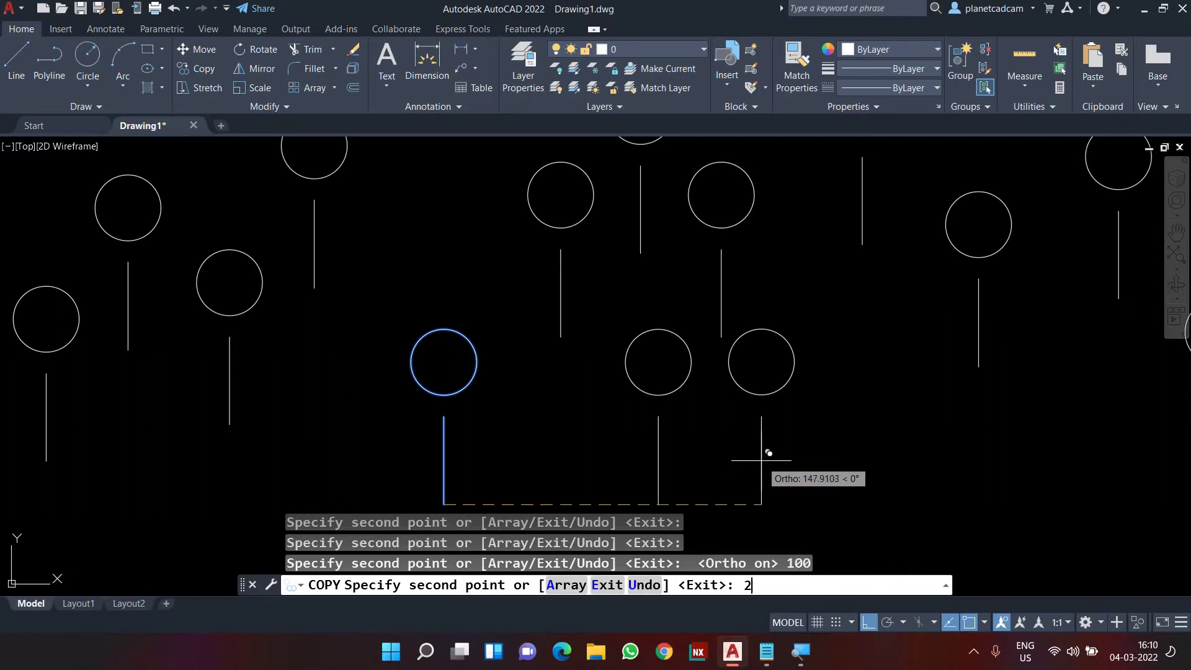
{"action": "type", "text": "200"}
{"action": "key", "text": "Return"}
{"action": "middle_click_drag", "start_coordinate": [819, 428], "coordinate": [660, 434]}
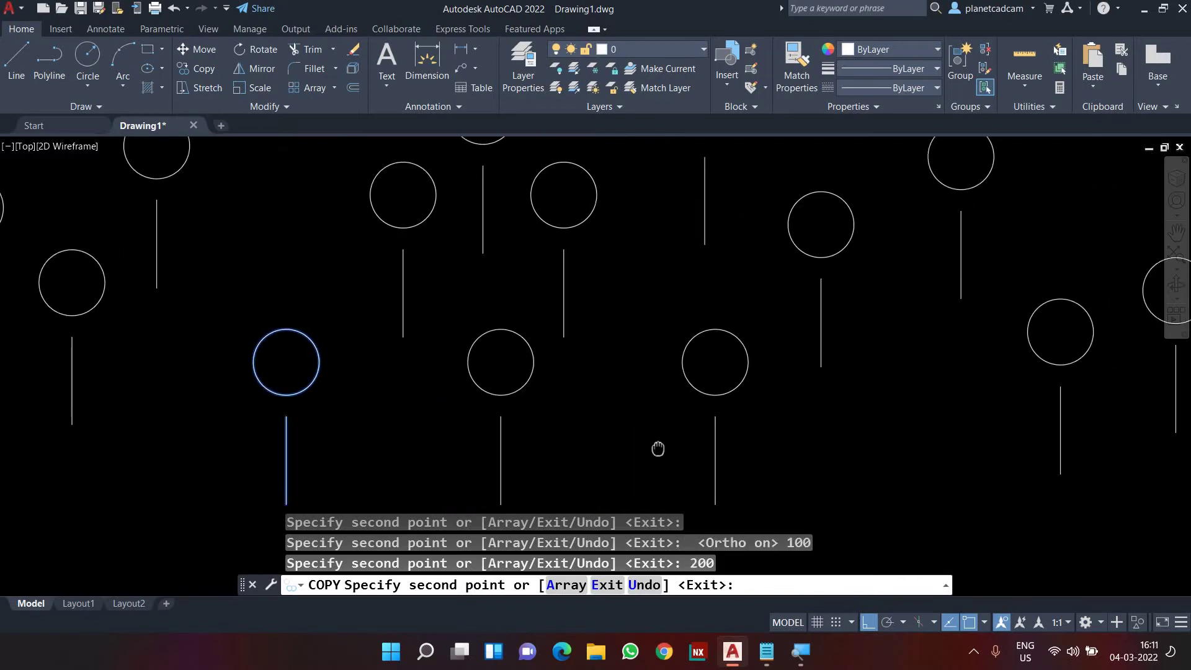
{"action": "type", "text": "300"}
{"action": "key", "text": "Return"}
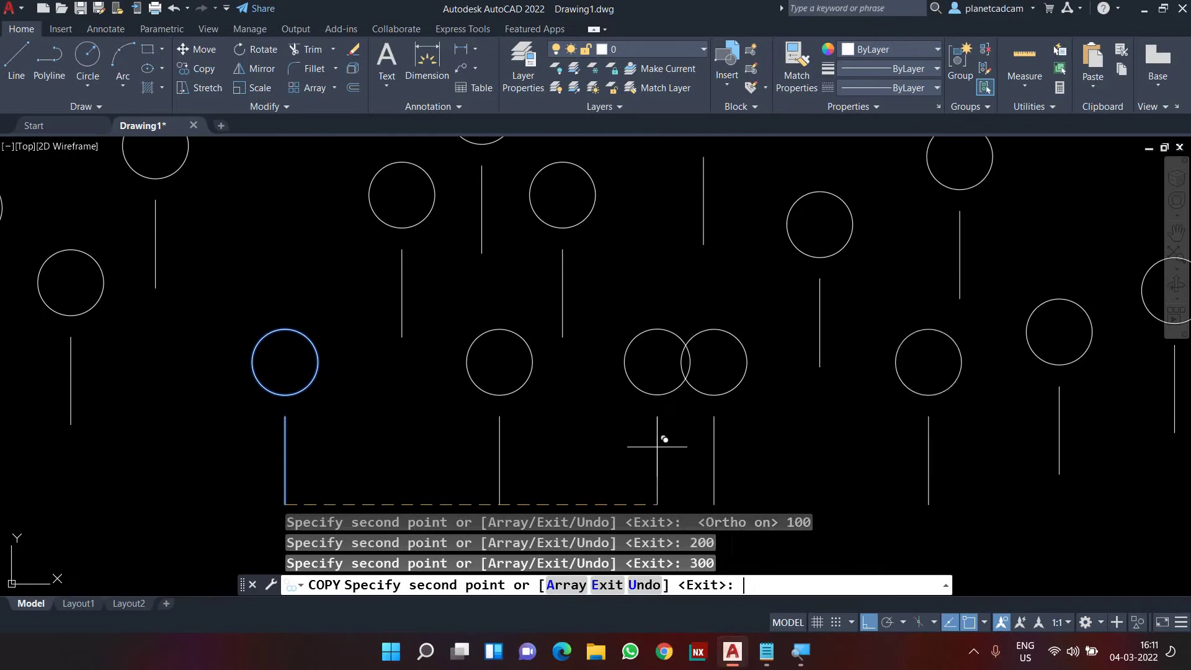
{"action": "key", "text": "Escape"}
{"action": "scroll", "coordinate": [617, 399], "scroll_direction": "down", "scroll_amount": 3}
{"action": "mouse_move", "coordinate": [616, 399]}
{"action": "middle_mouse_down"}
{"action": "mouse_move", "coordinate": [585, 354]}
{"action": "mouse_move", "coordinate": [607, 381]}
{"action": "mouse_move", "coordinate": [601, 372]}
{"action": "middle_mouse_up"}
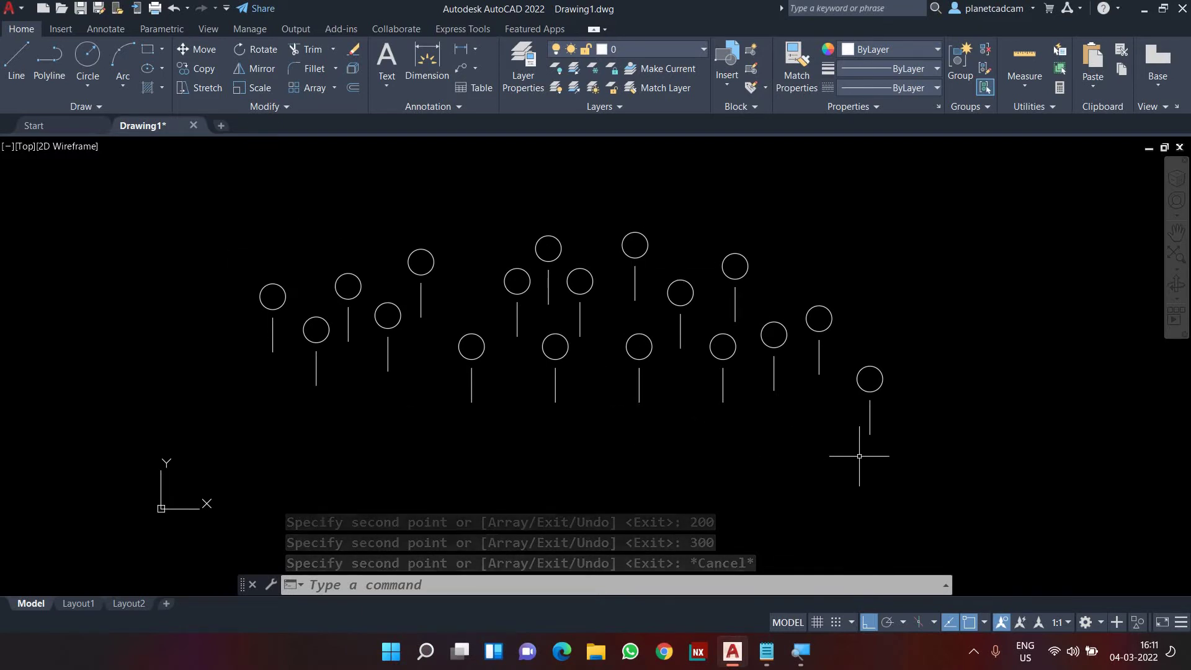
- Switch to the Notepad shortcut list and review the Move, Copy and Rotate entries by highlighting them
{"action": "left_click", "coordinate": [767, 652]}
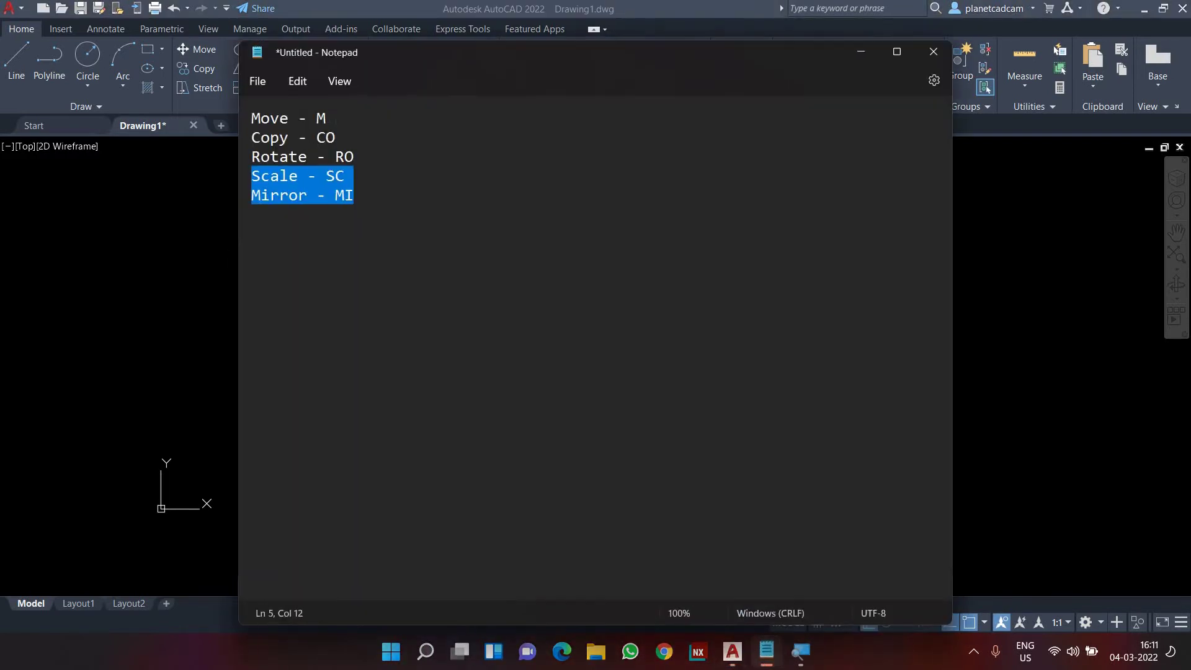
{"action": "key", "text": "ctrl+Home"}
{"action": "key", "text": "shift+End"}
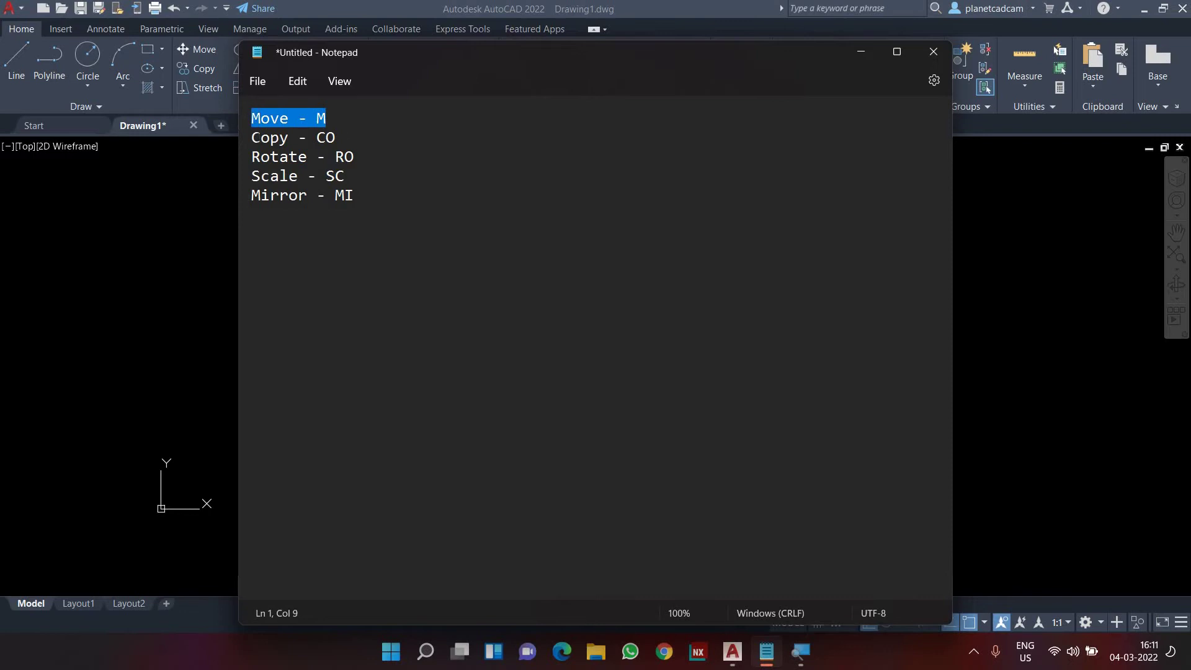
{"action": "left_click", "coordinate": [253, 137]}
{"action": "key", "text": "shift+End"}
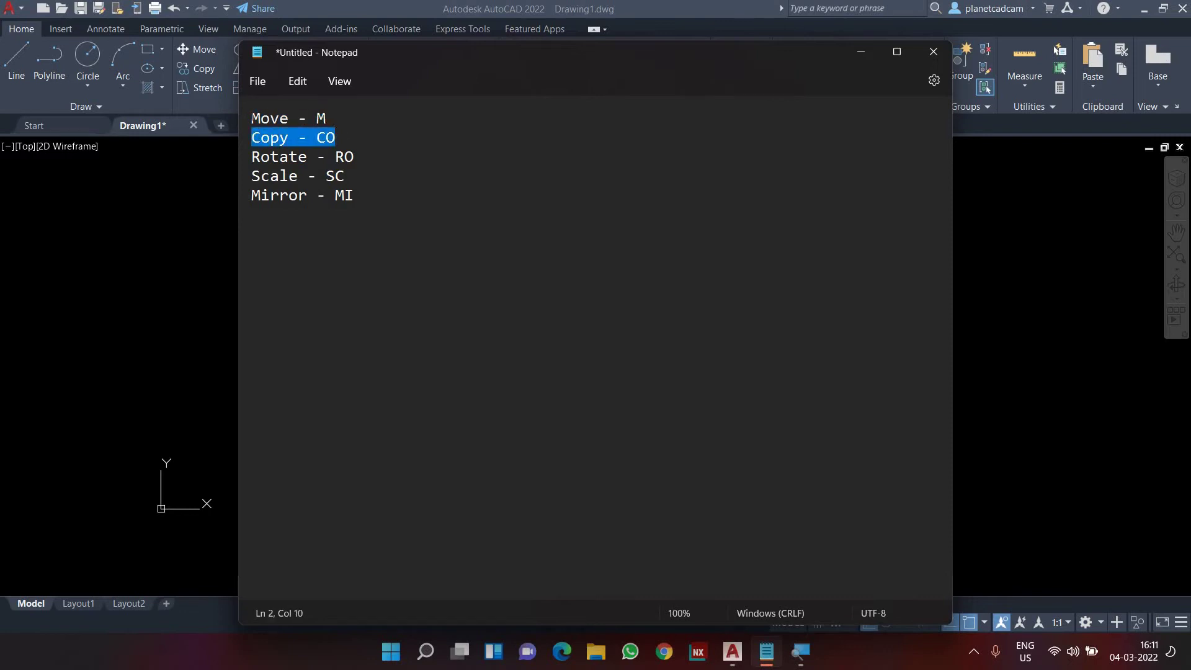
{"action": "left_click_drag", "start_coordinate": [252, 118], "coordinate": [335, 138]}
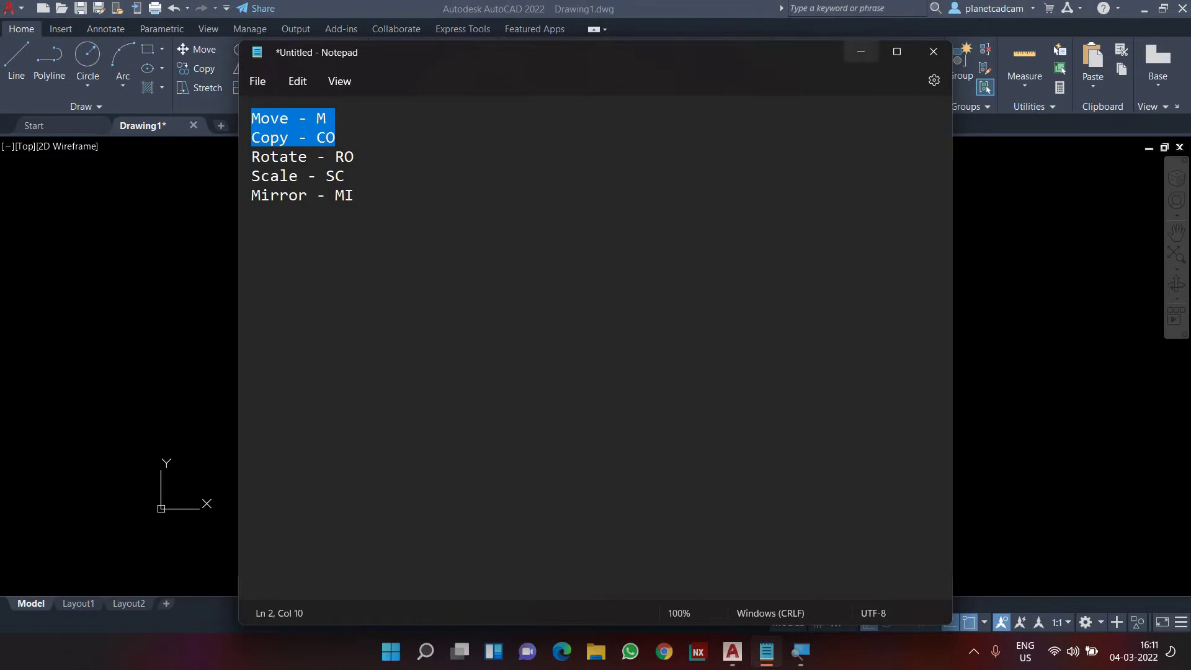
{"action": "left_click_drag", "start_coordinate": [354, 157], "coordinate": [251, 157]}
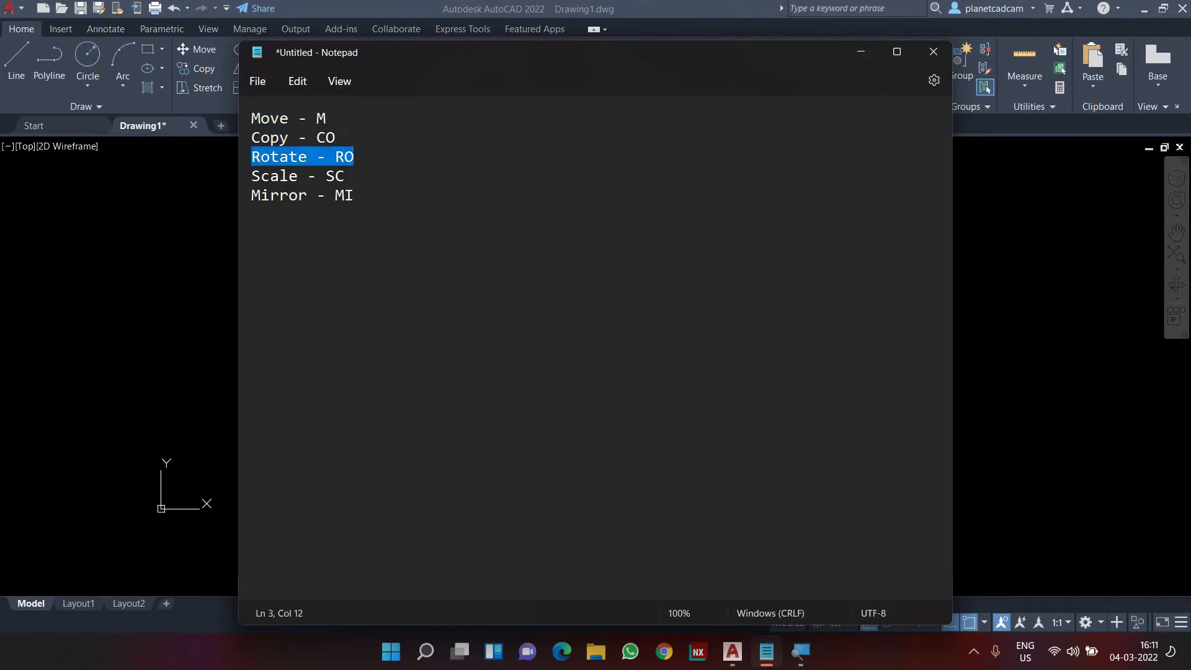
{"action": "left_click_drag", "start_coordinate": [252, 118], "coordinate": [343, 135]}
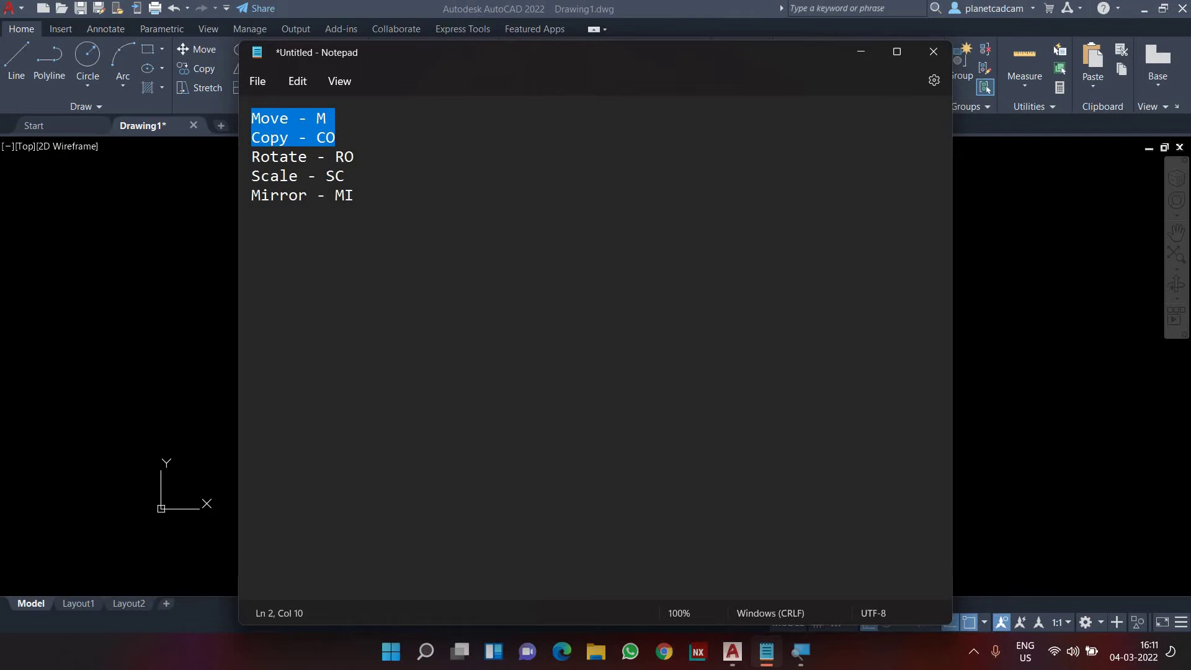
- Review the whole shortcut list from Move to Mirror, ending with the text cursor after the Rotate entry
{"action": "key", "text": "shift+Down"}
{"action": "key", "text": "shift+Down"}
{"action": "key", "text": "shift+Down"}
{"action": "key", "text": "shift+End"}
{"action": "key", "text": "shift+Up"}
{"action": "key", "text": "shift+Up"}
{"action": "key", "text": "shift+Up"}
{"action": "key", "text": "shift+Down"}
{"action": "key", "text": "shift+Down"}
{"action": "key", "text": "shift+Down"}
{"action": "key", "text": "shift+End"}
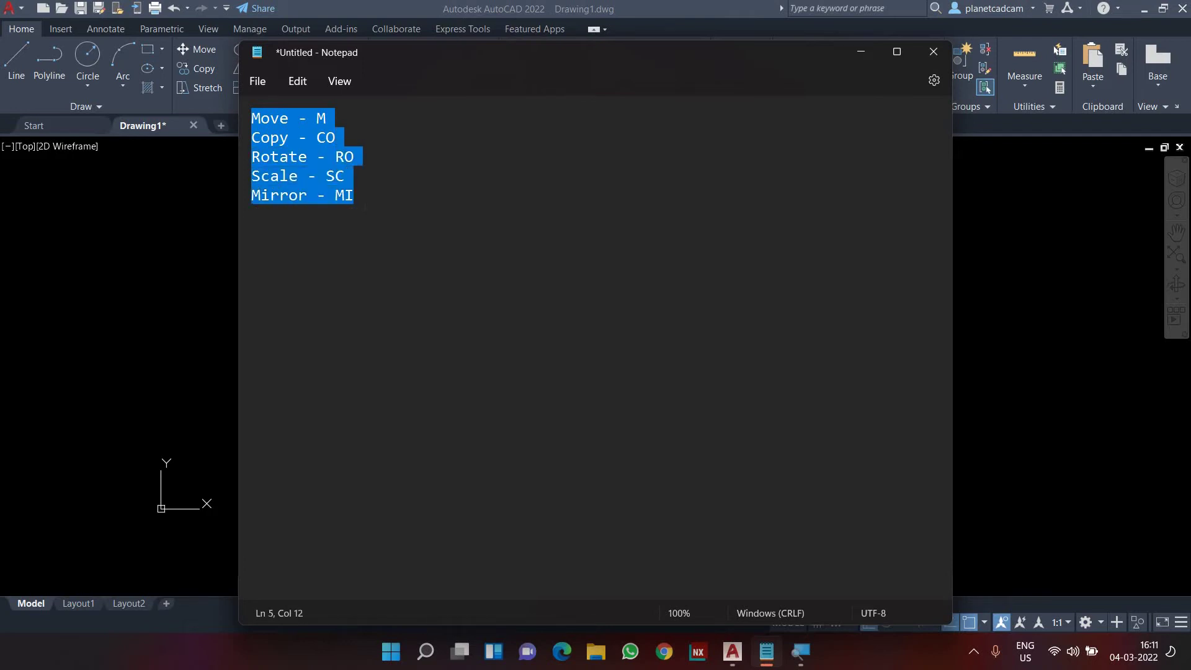
{"action": "key", "text": "shift+Up"}
{"action": "key", "text": "shift+Up"}
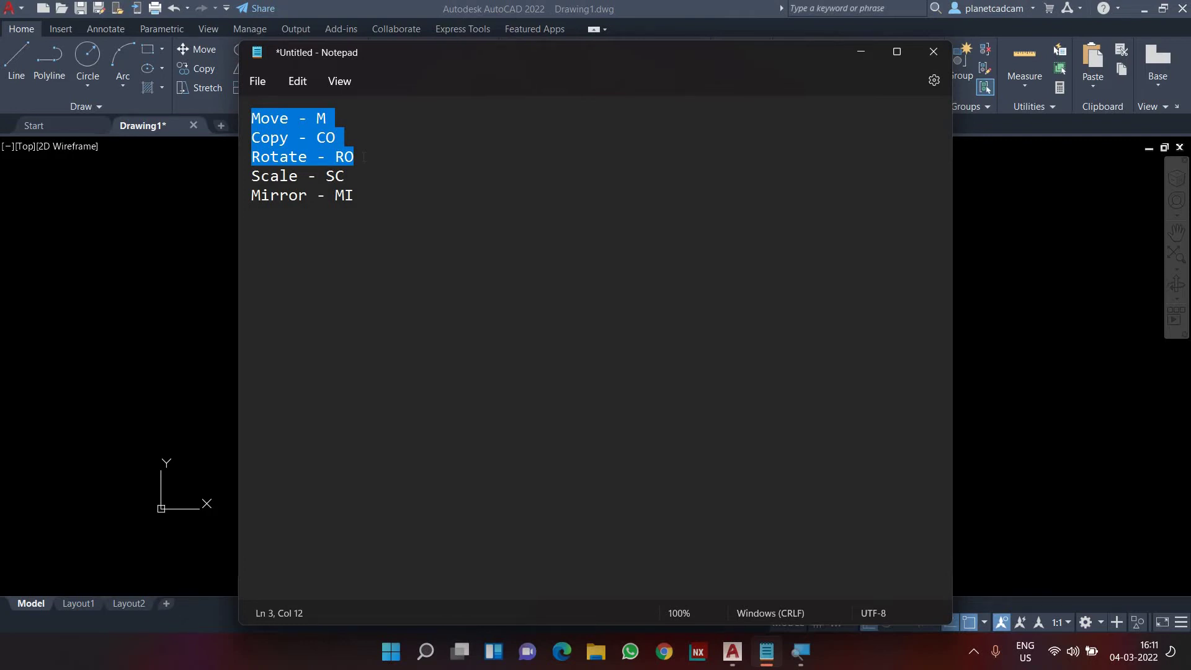
{"action": "left_click", "coordinate": [361, 159]}
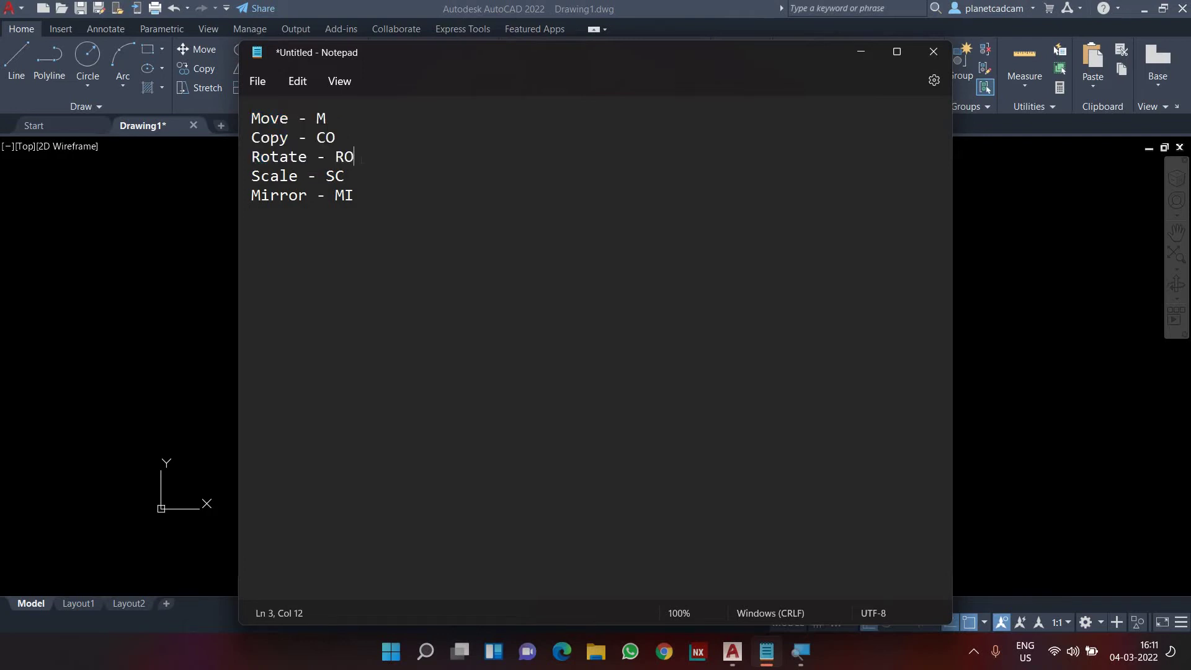
- Return from the shortcut list's Rotate entry to AutoCAD and erase all the circles and lines
{"action": "left_click_drag", "start_coordinate": [357, 159], "coordinate": [261, 158]}
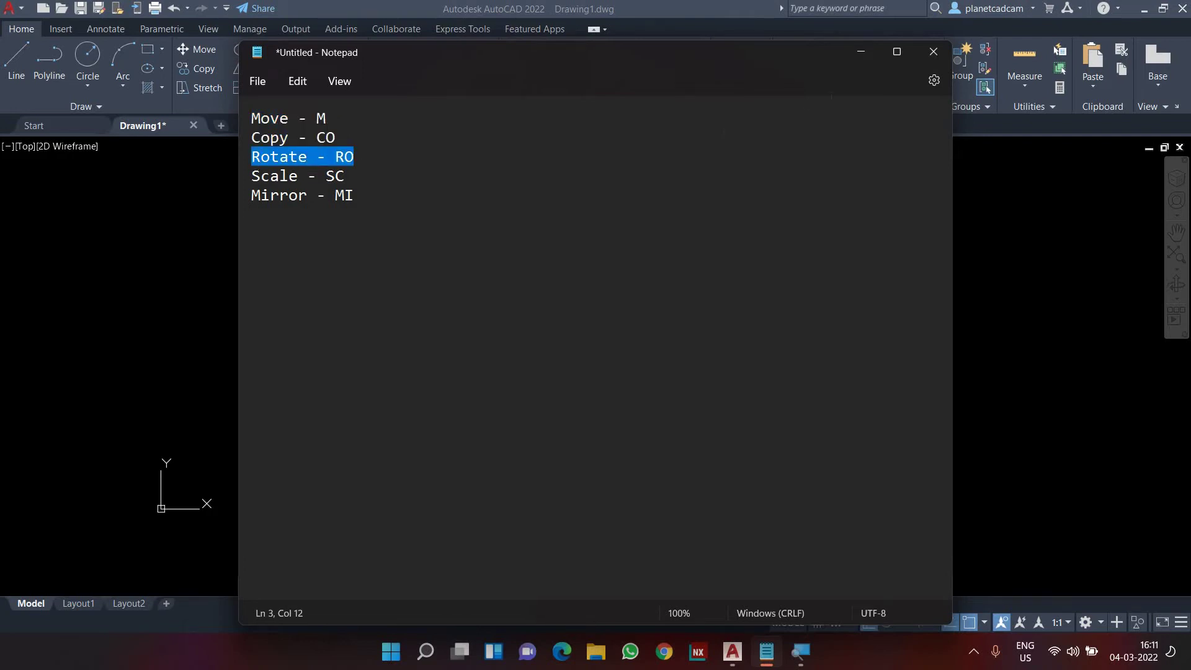
{"action": "left_click", "coordinate": [866, 52]}
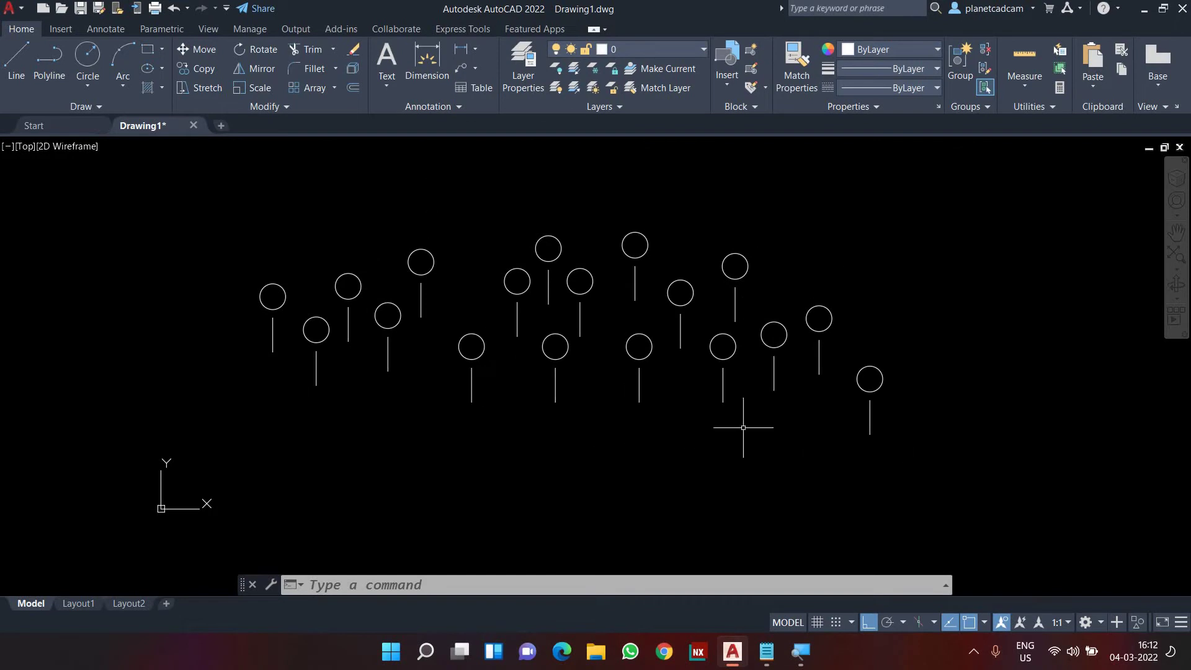
{"action": "left_click", "coordinate": [885, 451]}
{"action": "left_click", "coordinate": [258, 220]}
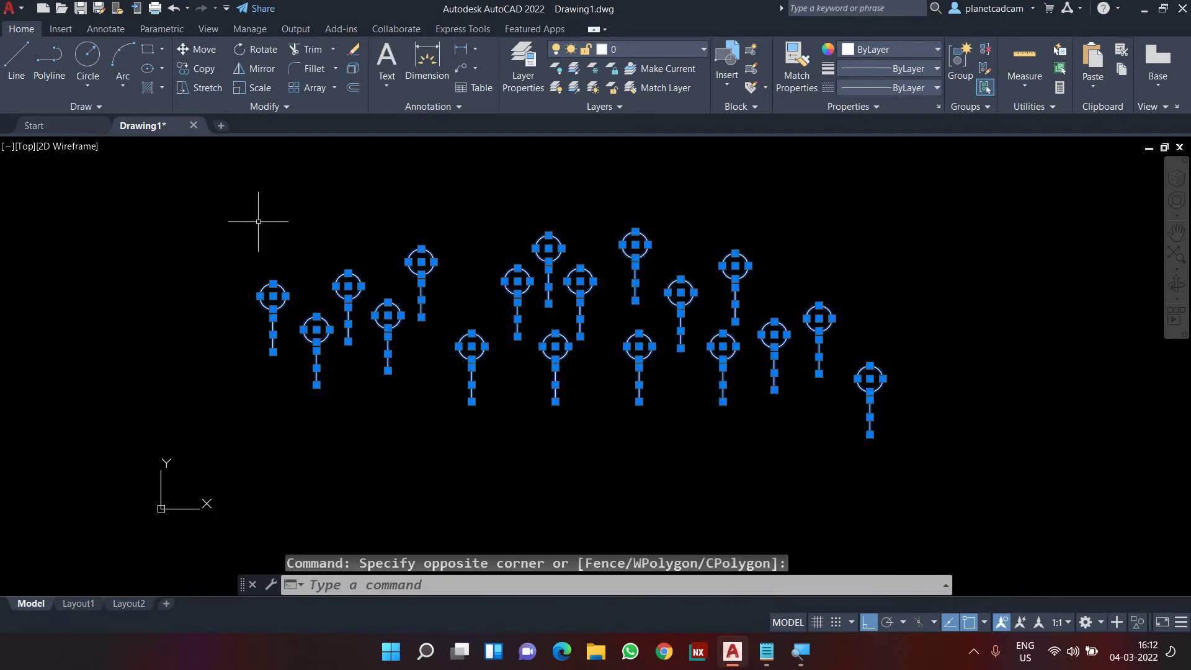
{"action": "key", "text": "Delete"}
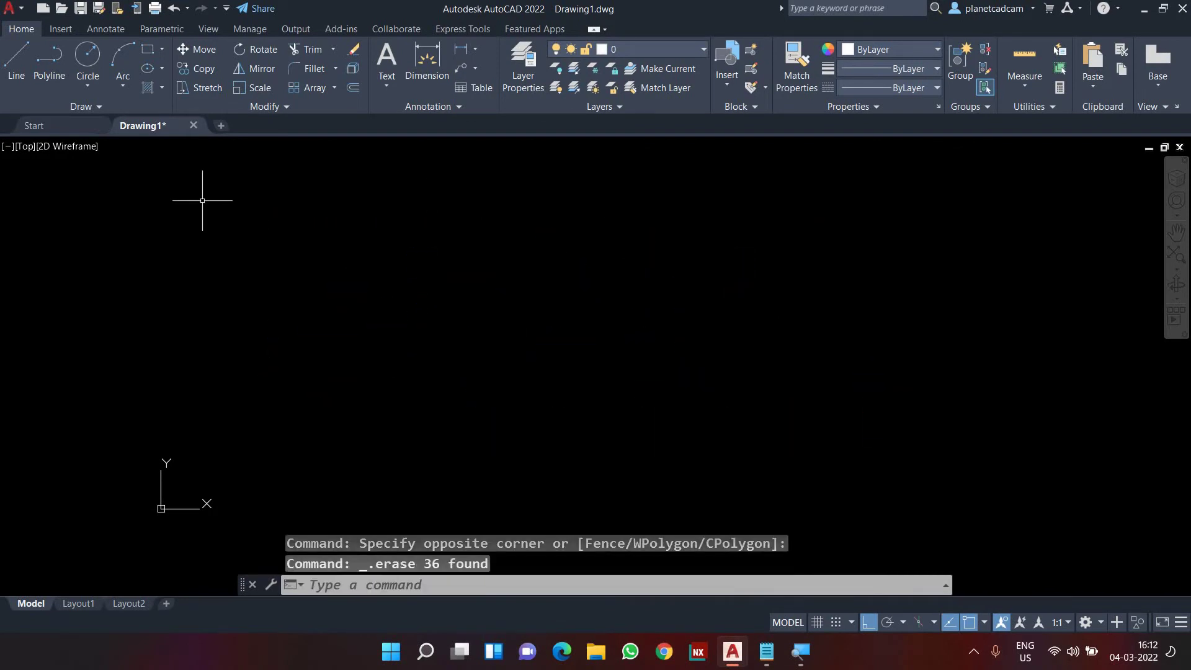
- Draw the upper arm of a cross with connected lines: 100 right, 100 up, 30 right and 100 down
{"action": "type", "text": "l"}
{"action": "key", "text": "Return"}
{"action": "left_click", "coordinate": [363, 314]}
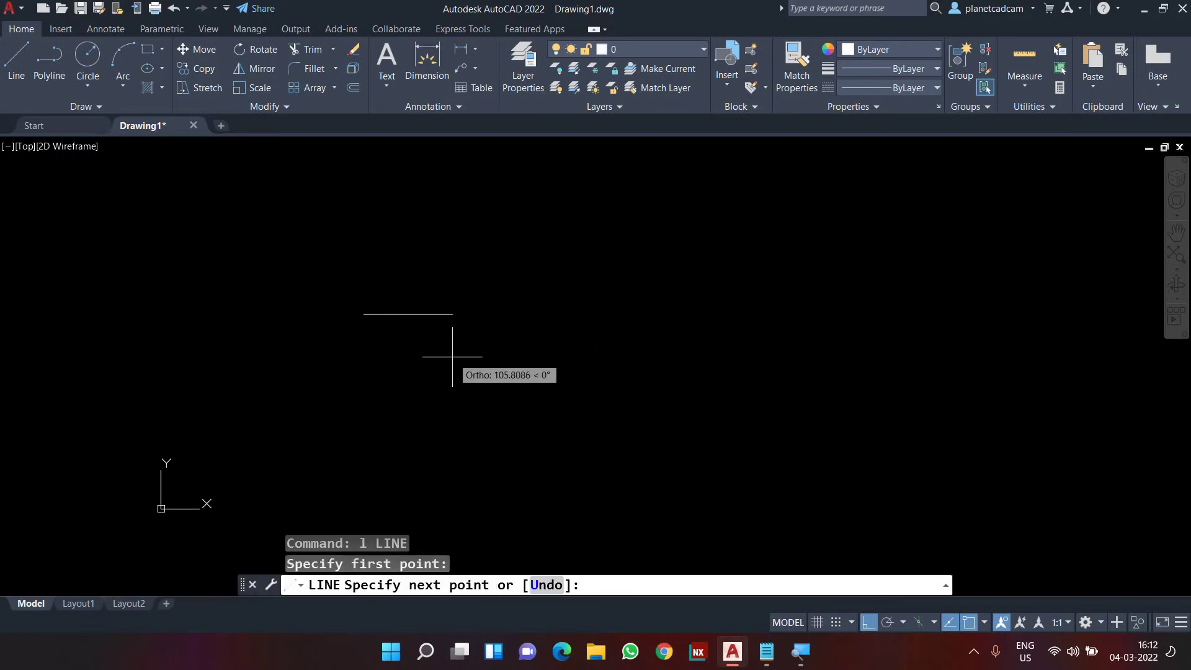
{"action": "type", "text": "100"}
{"action": "key", "text": "Return"}
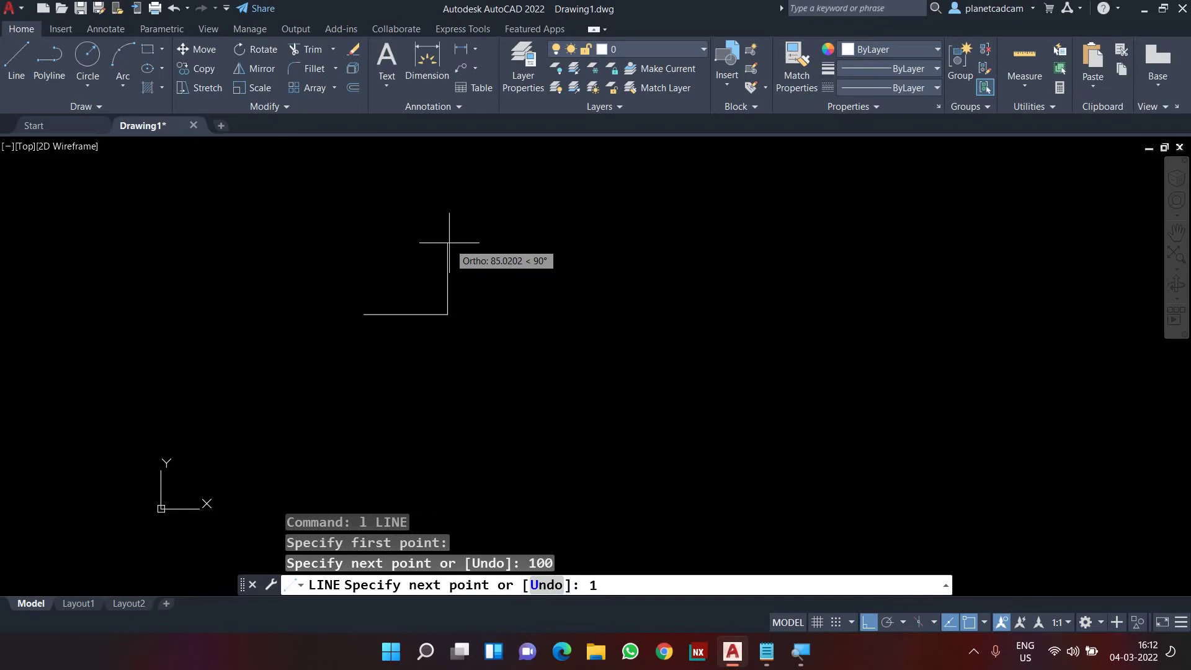
{"action": "key", "text": "Return"}
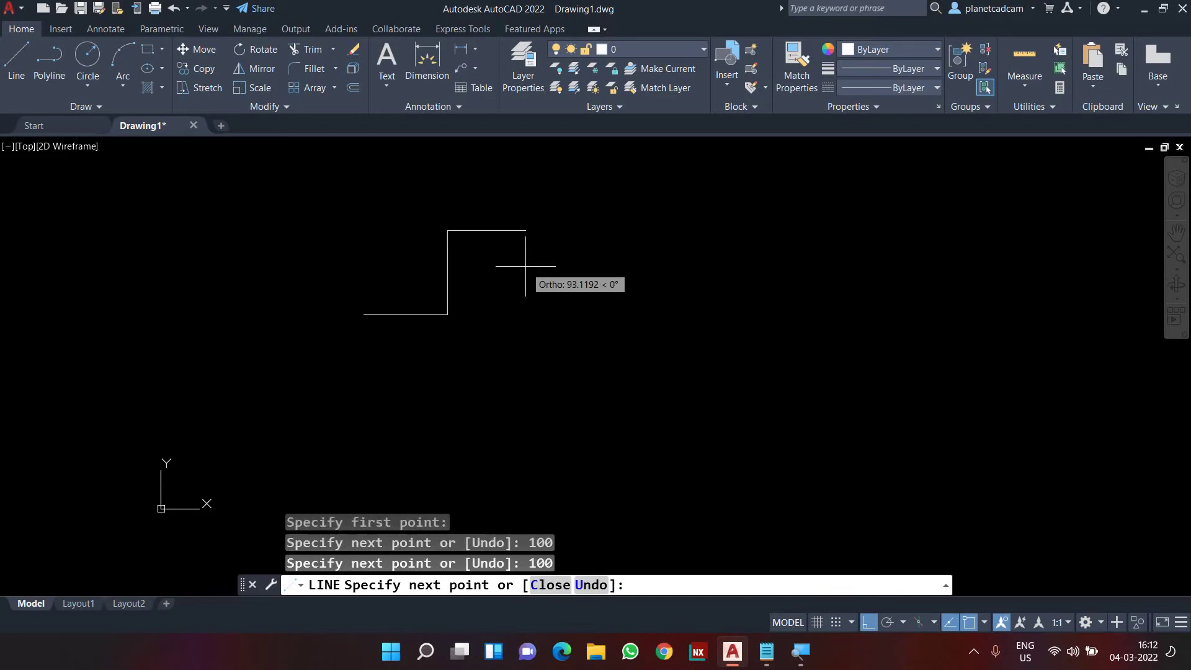
{"action": "key", "text": "Return"}
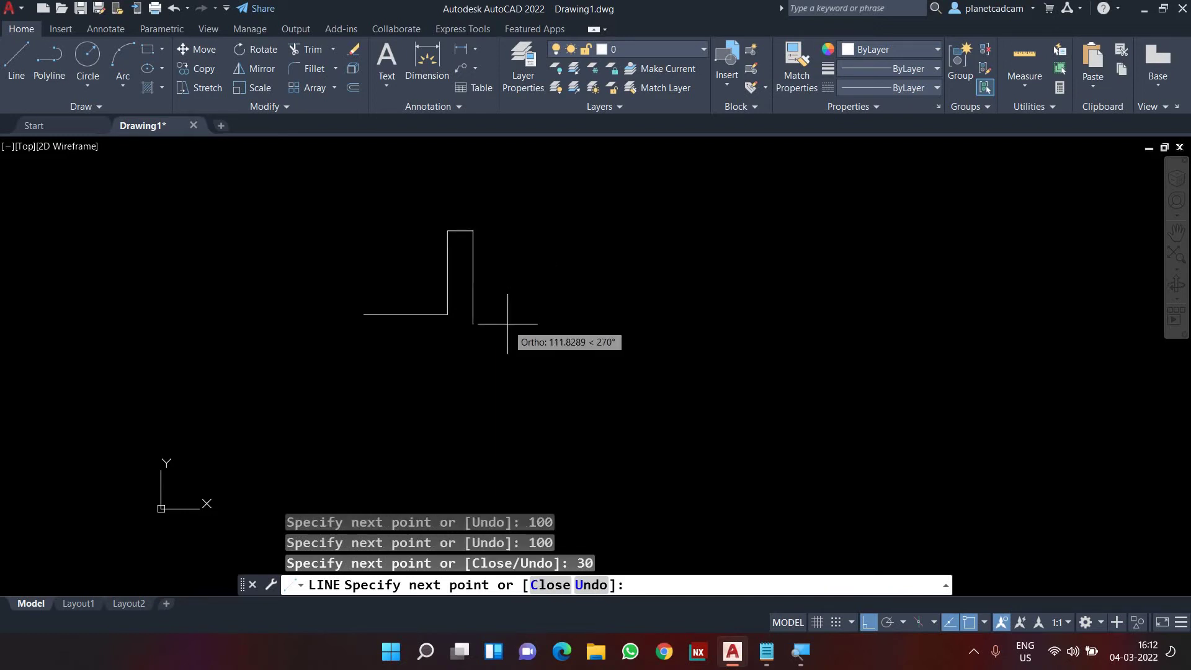
{"action": "type", "text": "100"}
{"action": "key", "text": "Return"}
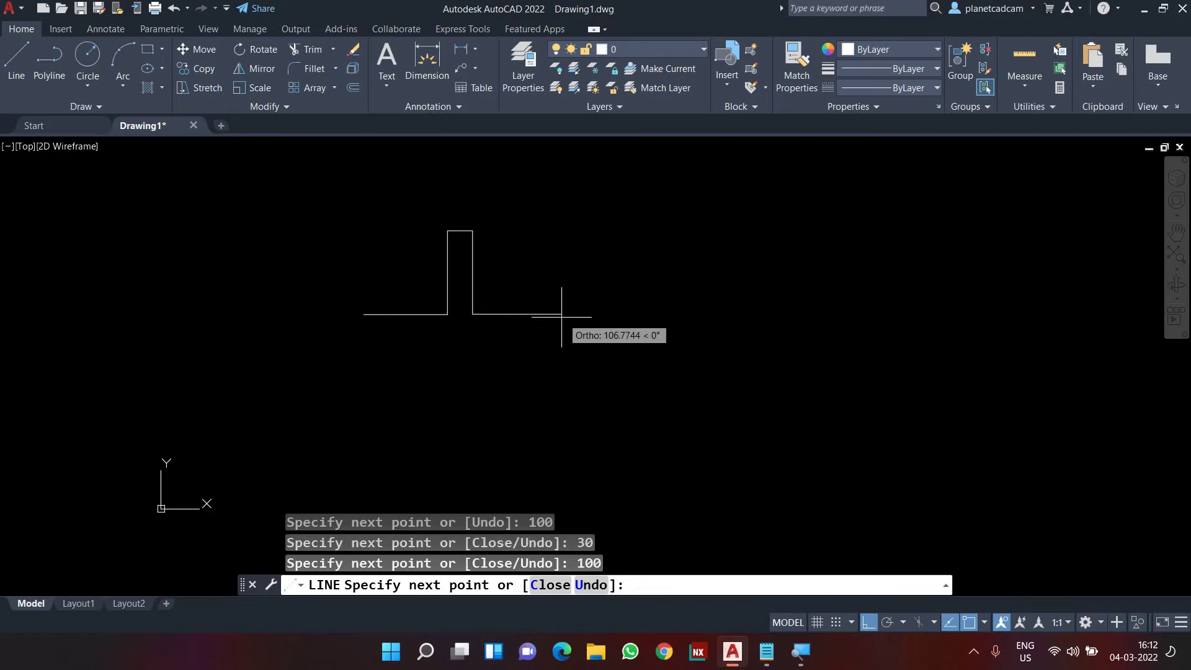
- Continue the outline with the right and lower arms: 100 right, 30 down, 100 left, 100 down and 30 left
{"action": "type", "text": "100"}
{"action": "key", "text": "Return"}
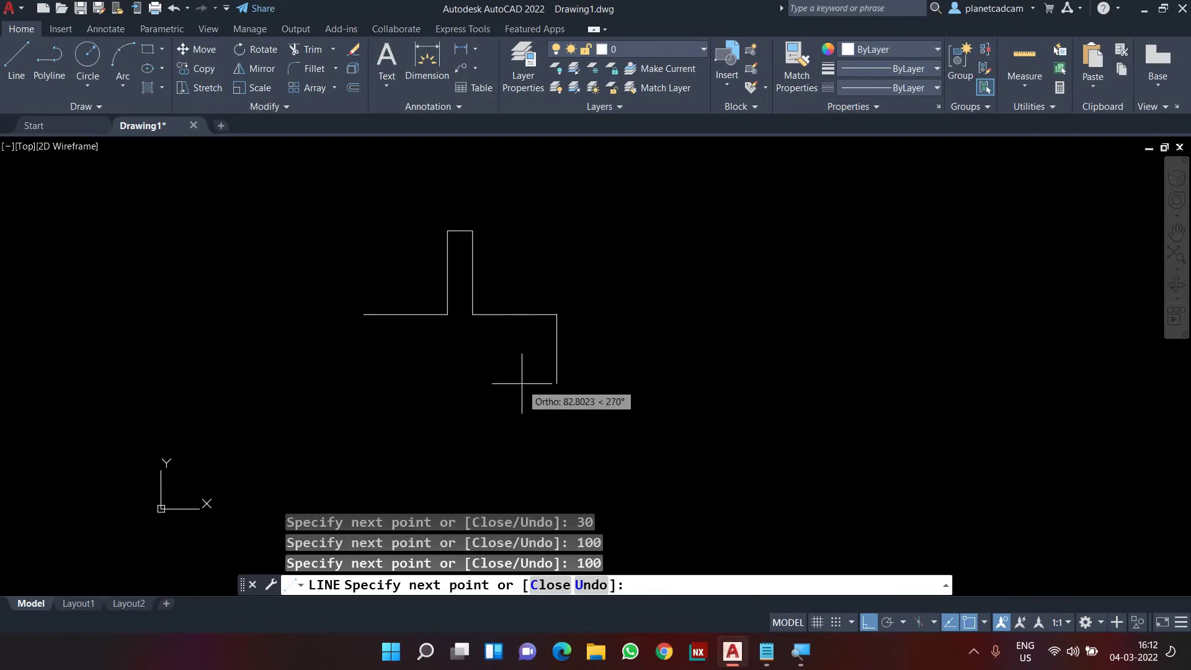
{"action": "key", "text": "Return"}
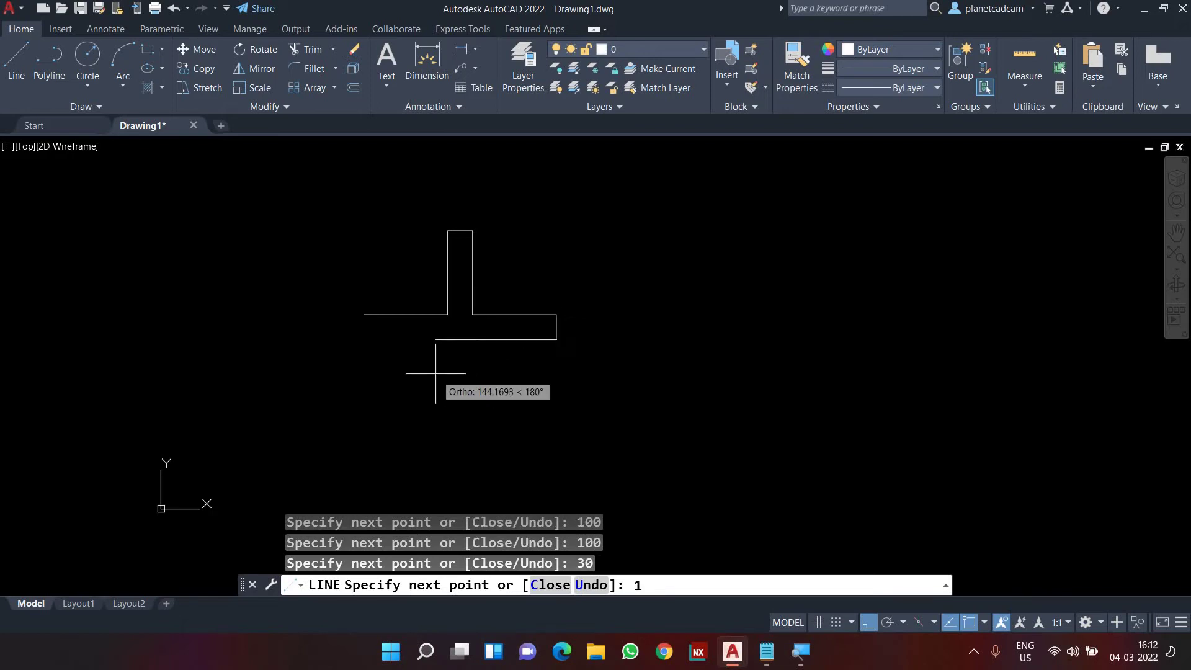
{"action": "key", "text": "Return"}
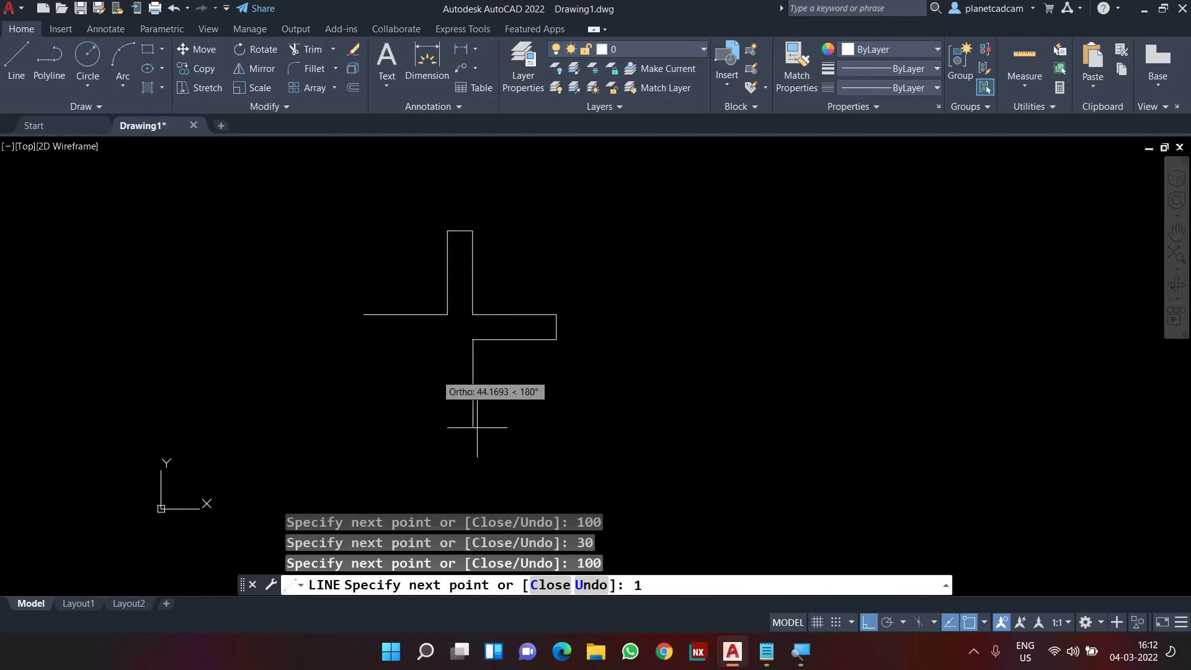
{"action": "key", "text": "Return"}
{"action": "type", "text": "30"}
{"action": "key", "text": "Return"}
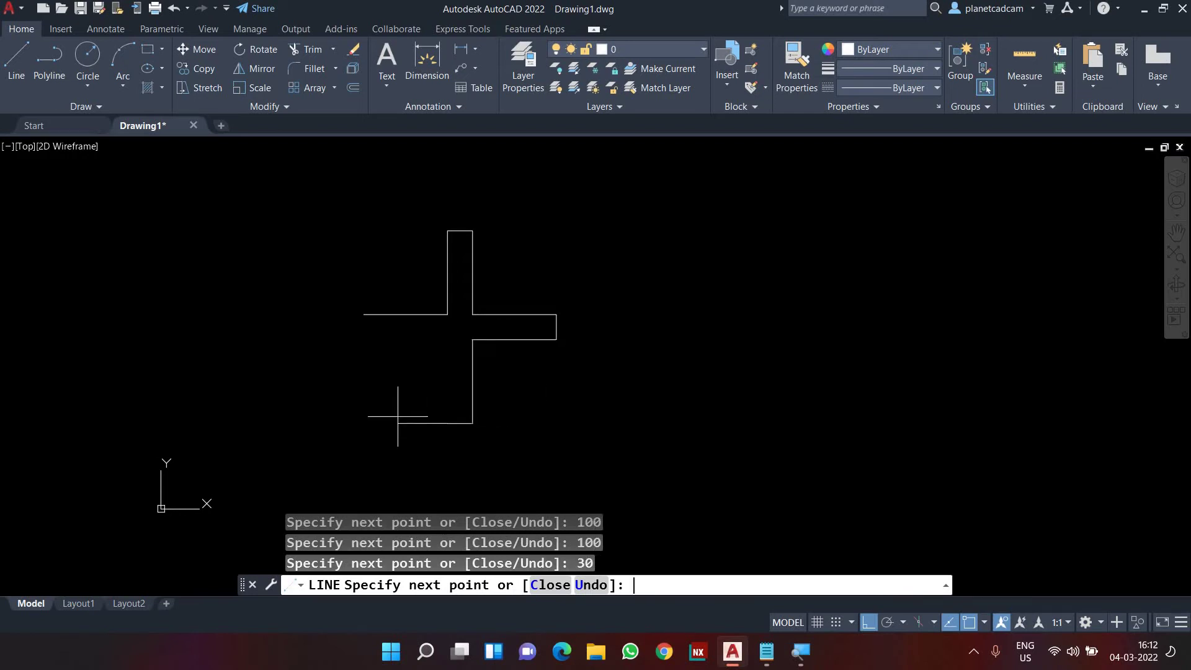
- Complete the cross with lines 100 up and 100 left, and close the outline back to its start point
{"action": "type", "text": "100"}
{"action": "key", "text": "Return"}
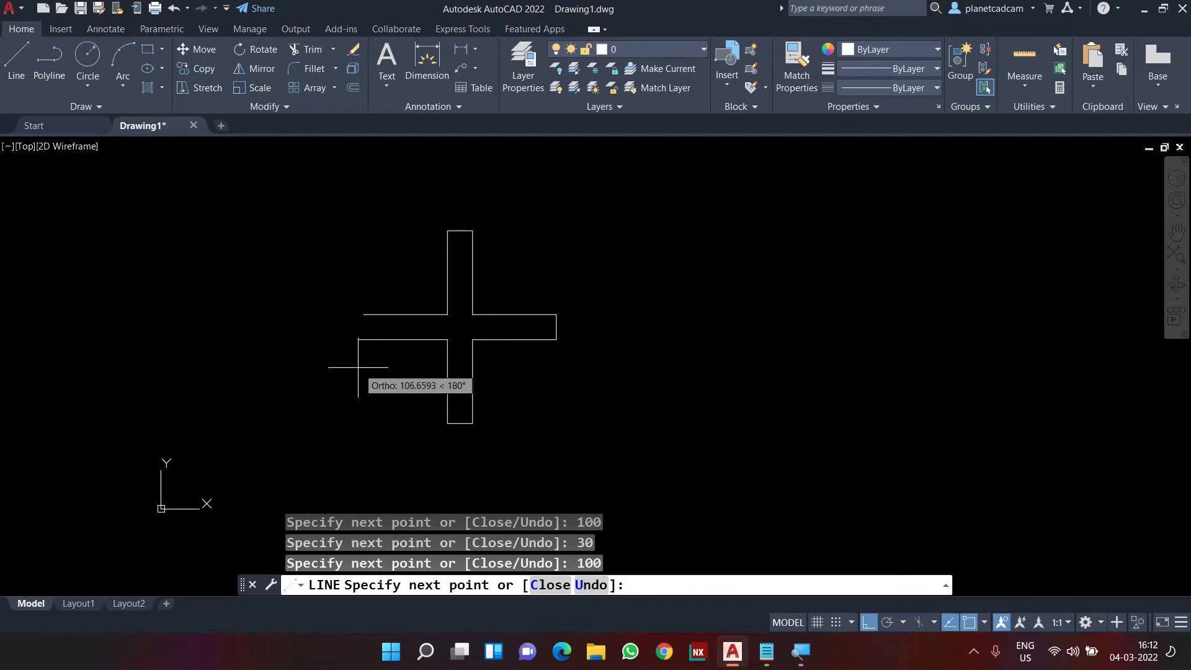
{"action": "type", "text": "100"}
{"action": "key", "text": "Return"}
{"action": "type", "text": "c"}
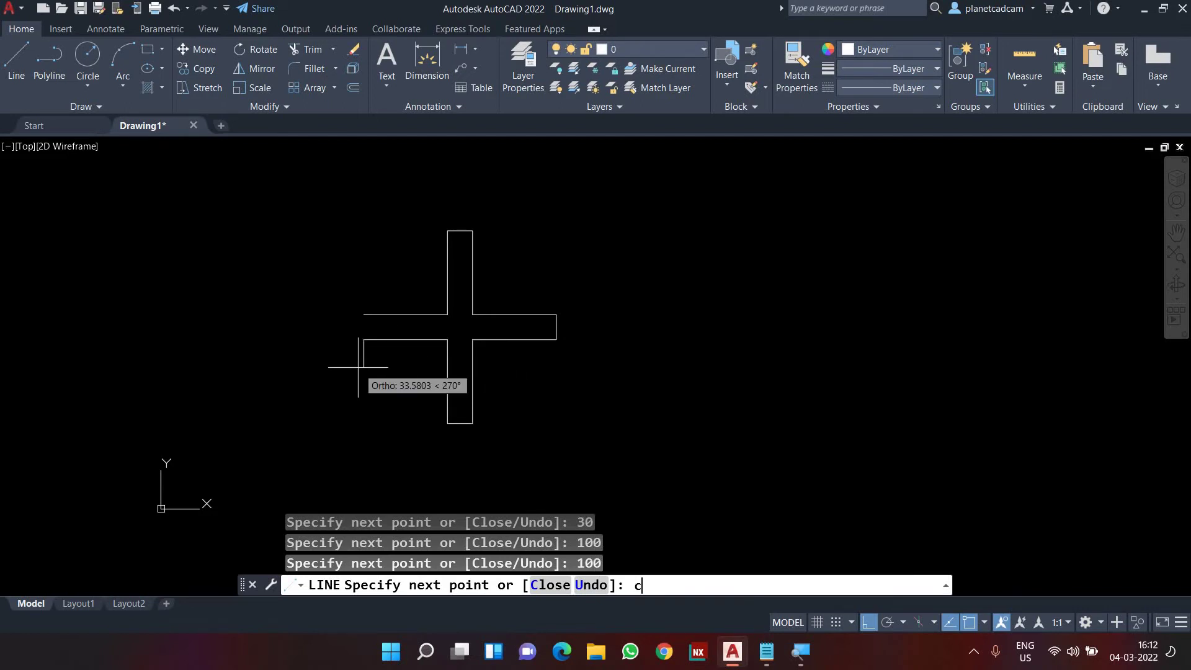
{"action": "key", "text": "Return"}
- Copy the whole cross from the lower arm's bottom right corner to three points straight to the right, the first about 324 units away
{"action": "middle_click_drag", "start_coordinate": [433, 340], "coordinate": [339, 348]}
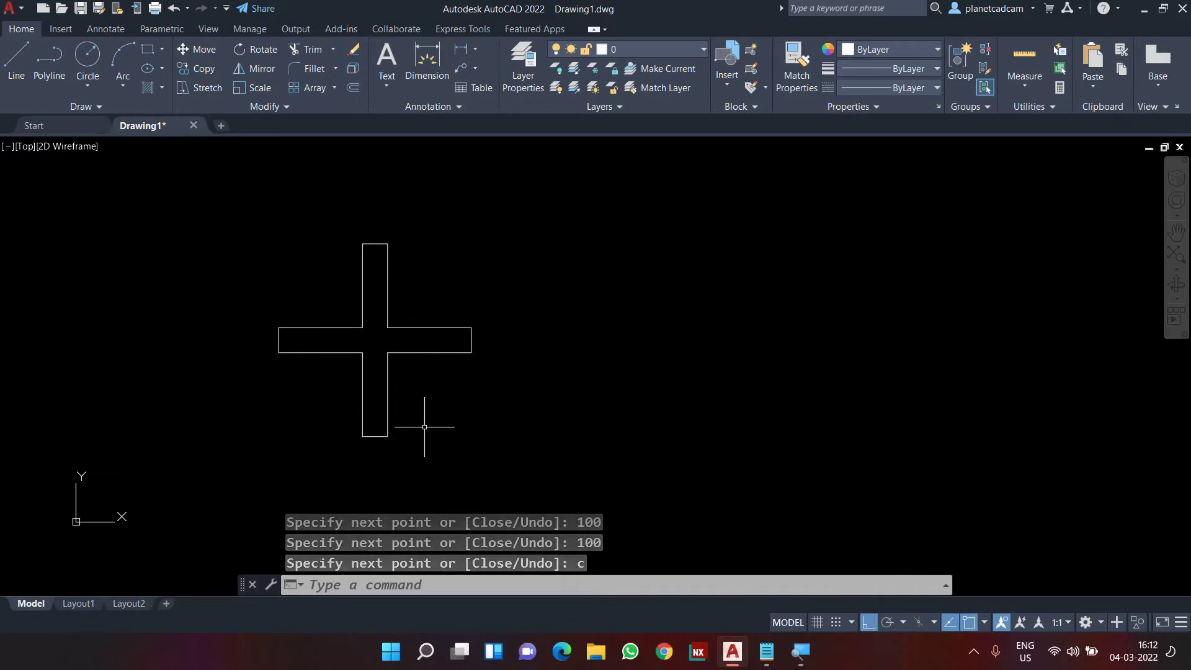
{"action": "type", "text": "co"}
{"action": "key", "text": "Return"}
{"action": "left_click", "coordinate": [523, 501]}
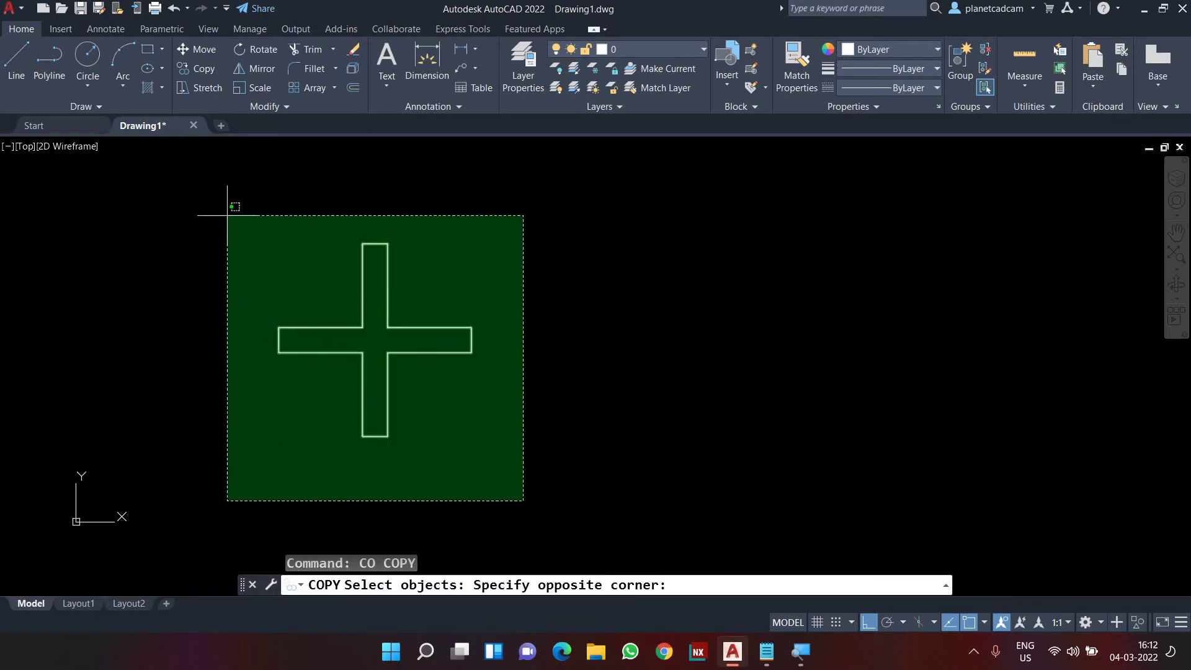
{"action": "key", "text": "Escape"}
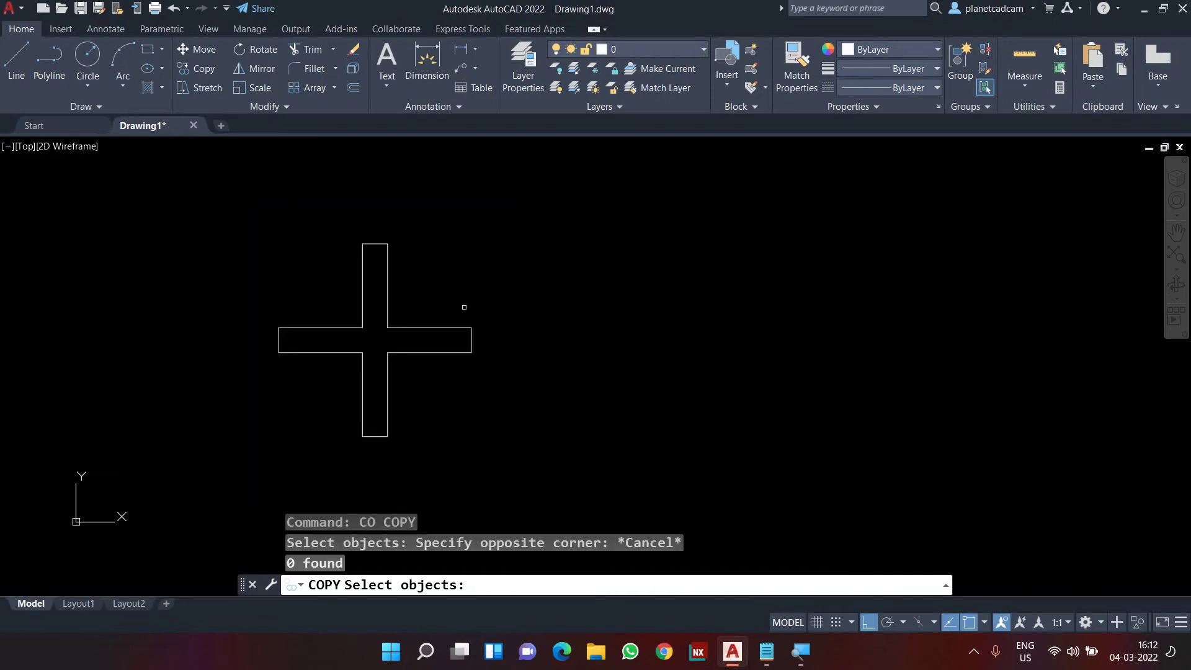
{"action": "left_click", "coordinate": [243, 202]}
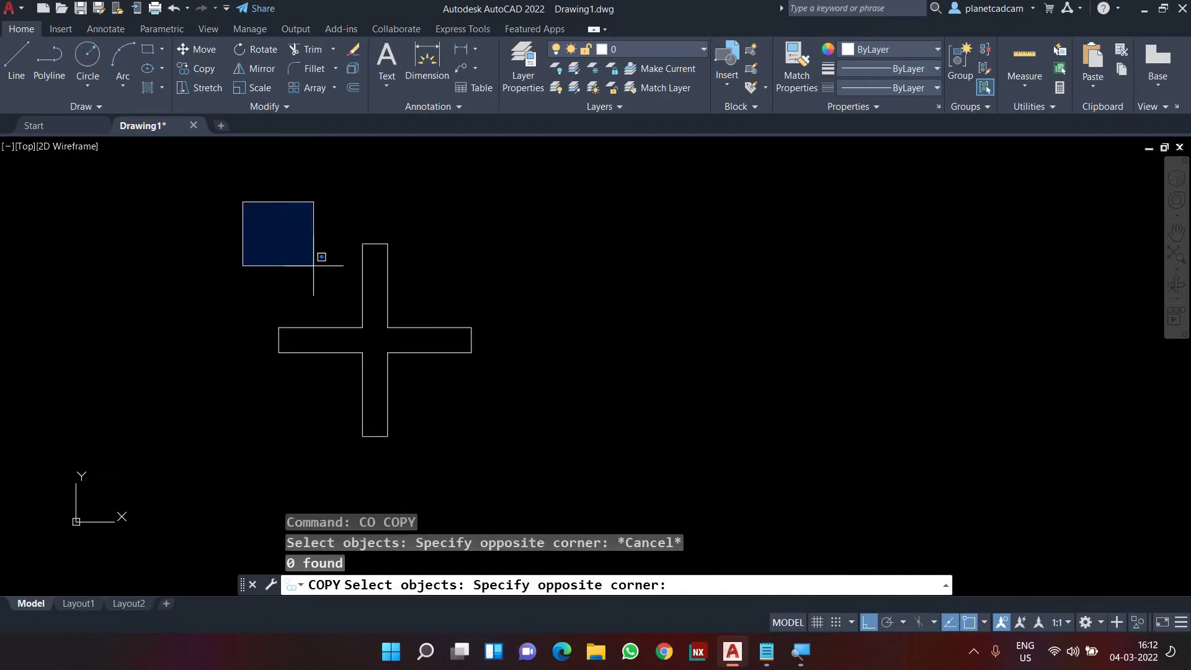
{"action": "left_click", "coordinate": [519, 469]}
{"action": "mouse_move", "coordinate": [258, 217]}
{"action": "left_mouse_down"}
{"action": "mouse_move", "coordinate": [411, 218]}
{"action": "mouse_move", "coordinate": [462, 246]}
{"action": "mouse_move", "coordinate": [511, 336]}
{"action": "mouse_move", "coordinate": [525, 417]}
{"action": "mouse_move", "coordinate": [423, 466]}
{"action": "mouse_move", "coordinate": [207, 391]}
{"action": "mouse_move", "coordinate": [165, 299]}
{"action": "mouse_move", "coordinate": [190, 217]}
{"action": "left_mouse_up"}
{"action": "left_click", "coordinate": [259, 214]}
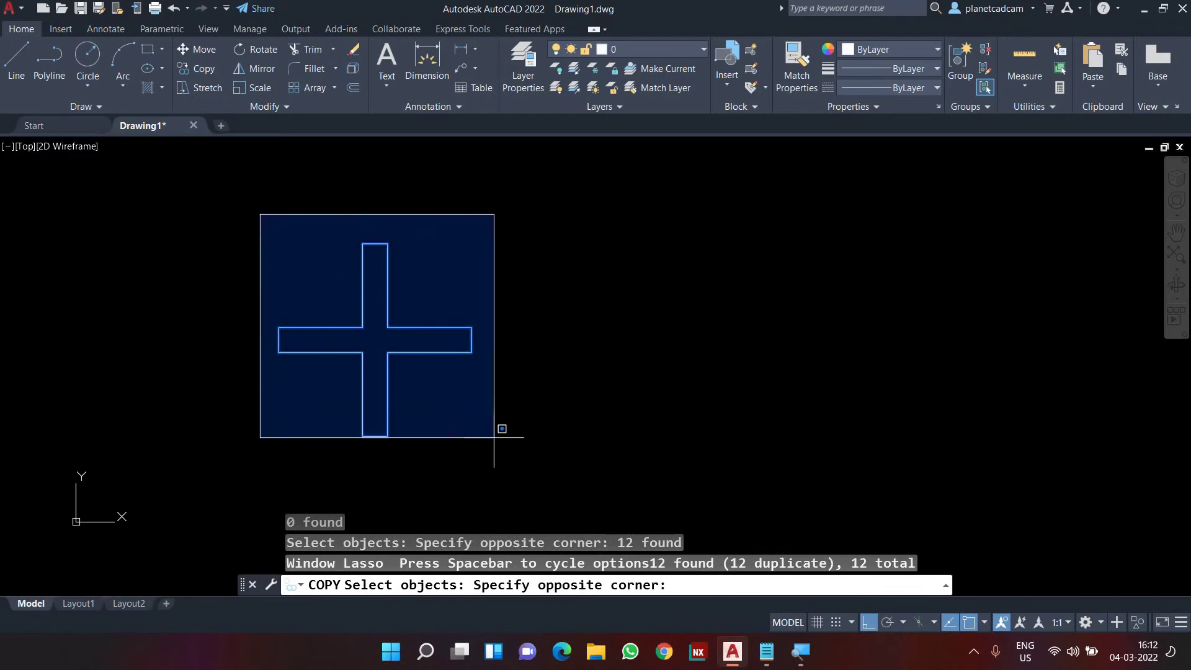
{"action": "left_click", "coordinate": [507, 457]}
{"action": "key", "text": "Return"}
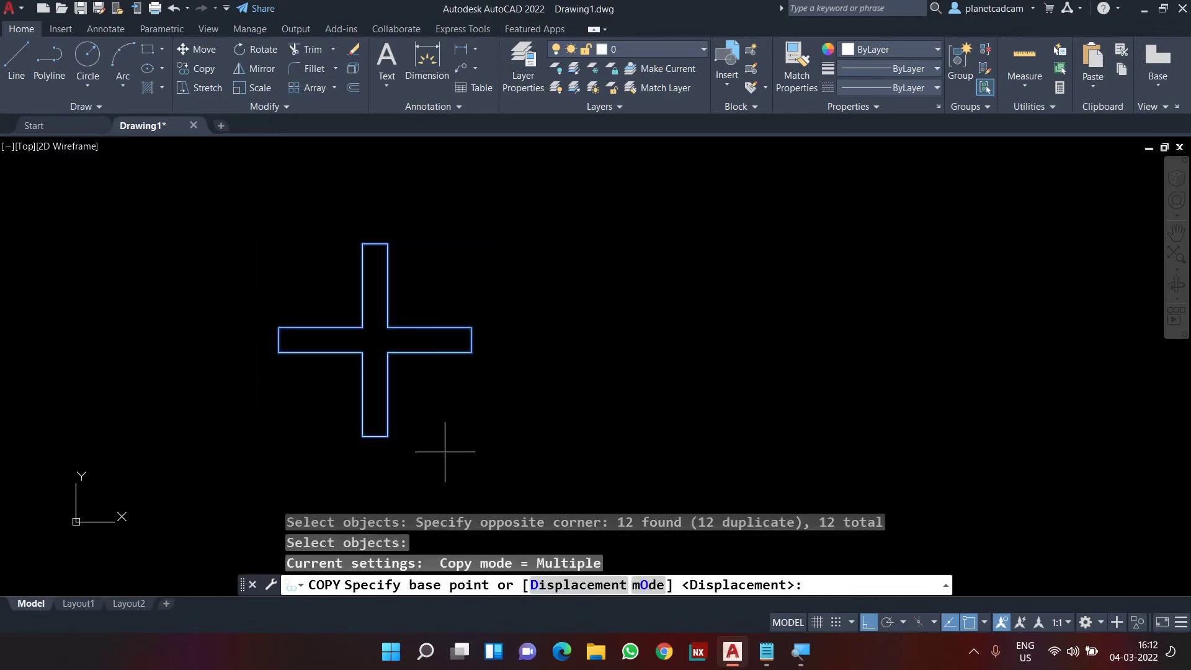
{"action": "left_click", "coordinate": [388, 436]}
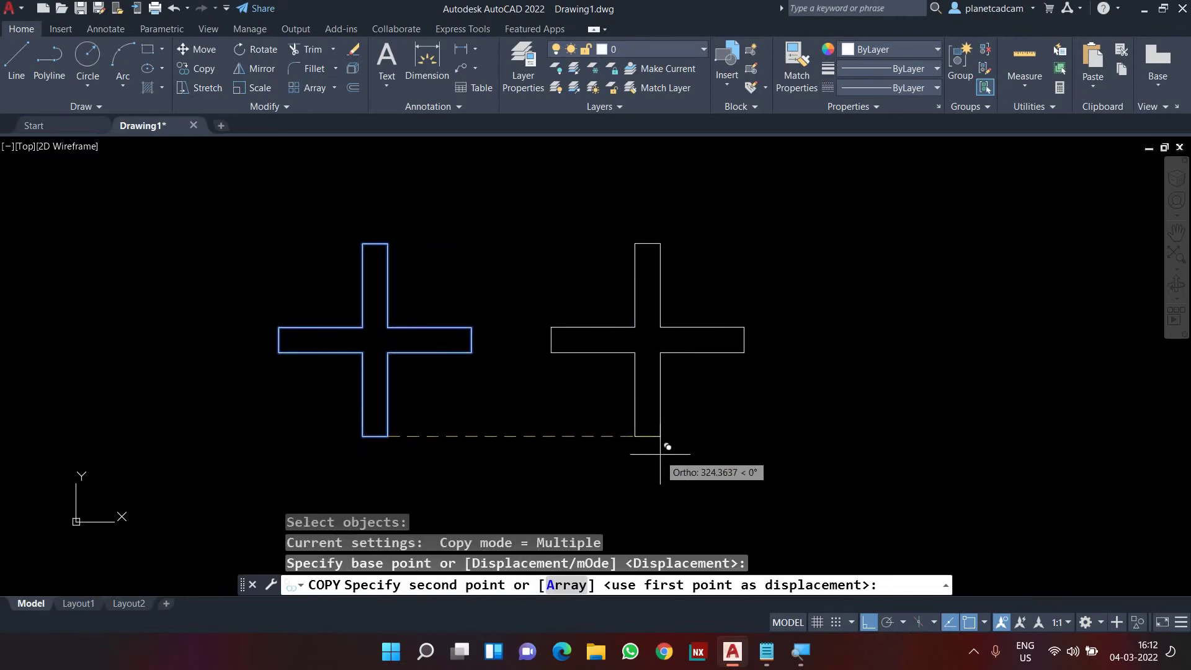
{"action": "left_click", "coordinate": [659, 441]}
{"action": "left_click", "coordinate": [921, 440]}
{"action": "middle_click_drag", "start_coordinate": [1000, 447], "coordinate": [869, 444]}
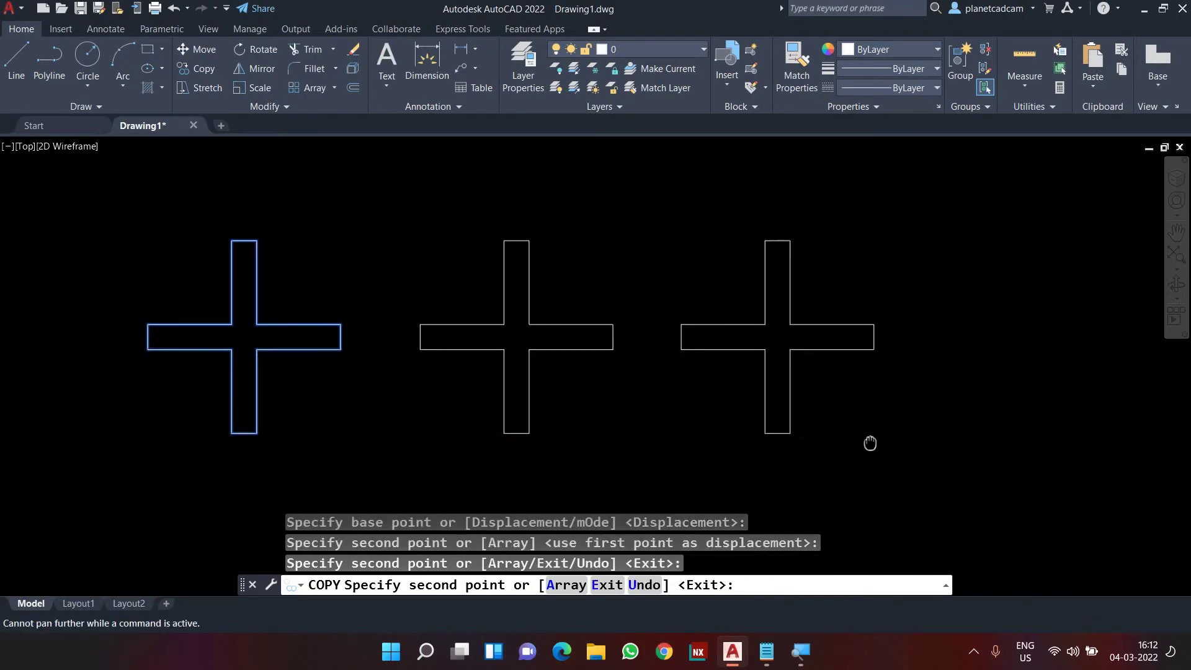
{"action": "middle_click_drag", "start_coordinate": [1072, 437], "coordinate": [1030, 444]}
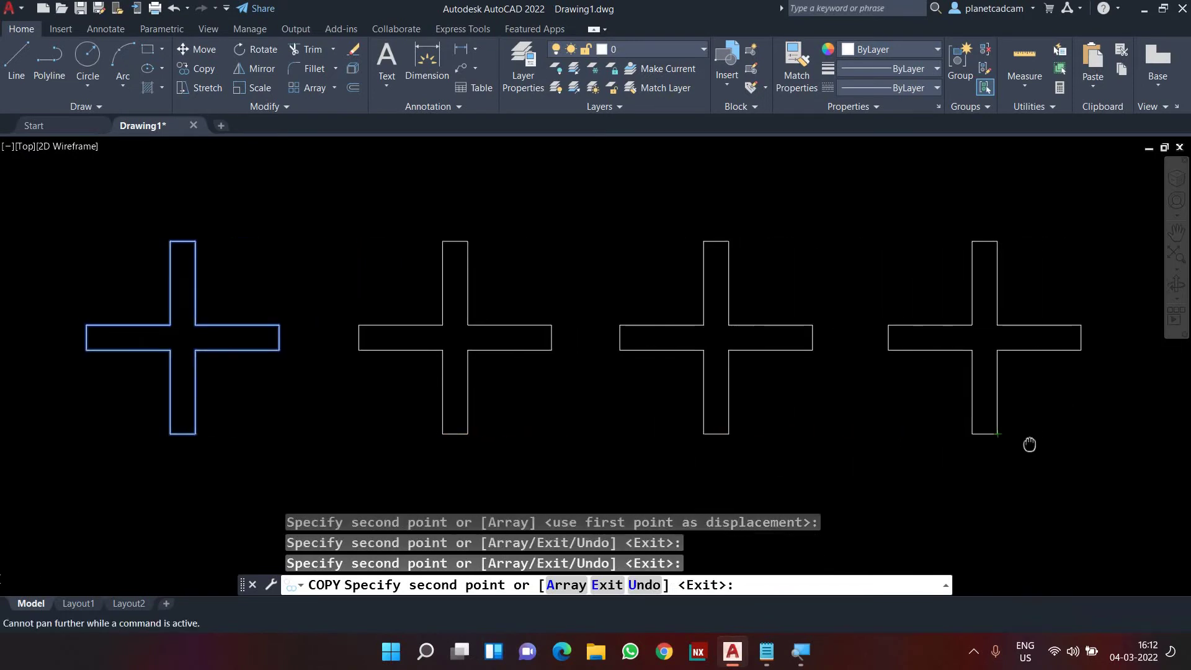
{"action": "key", "text": "Escape"}
- Copy the row of four crosses straight down from the rightmost cross's right end to form a second row
{"action": "scroll", "coordinate": [798, 425], "scroll_direction": "down", "scroll_amount": 4}
{"action": "middle_click_drag", "start_coordinate": [797, 426], "coordinate": [601, 296]}
{"action": "type", "text": "co"}
{"action": "key", "text": "Return"}
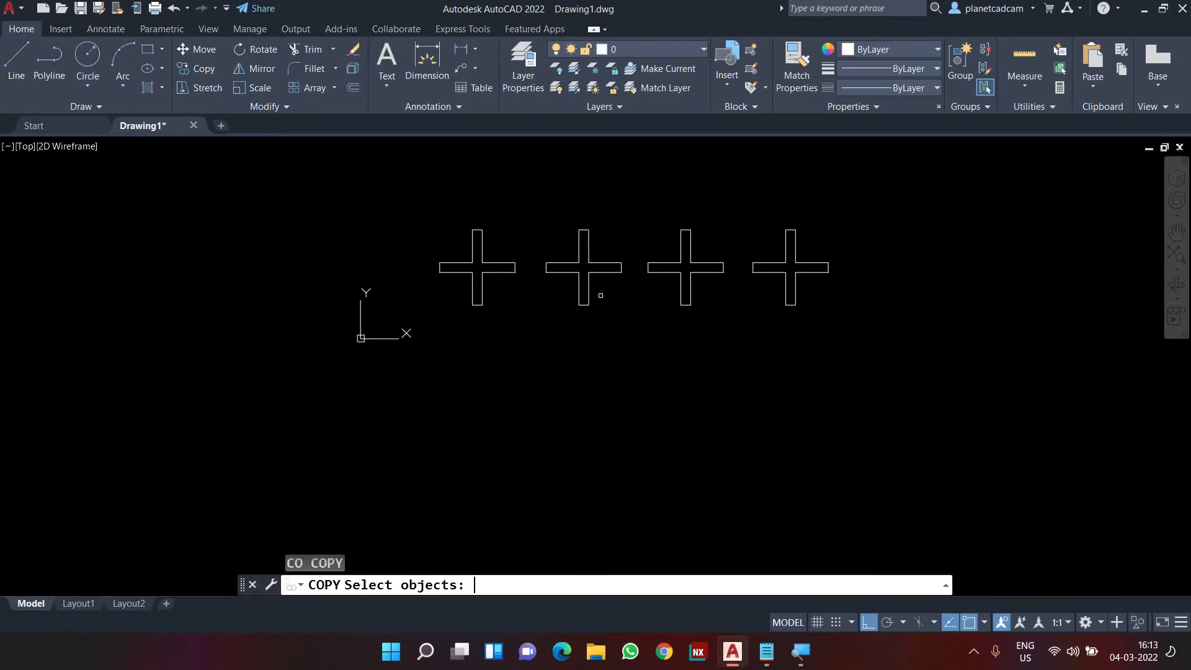
{"action": "left_click", "coordinate": [874, 354]}
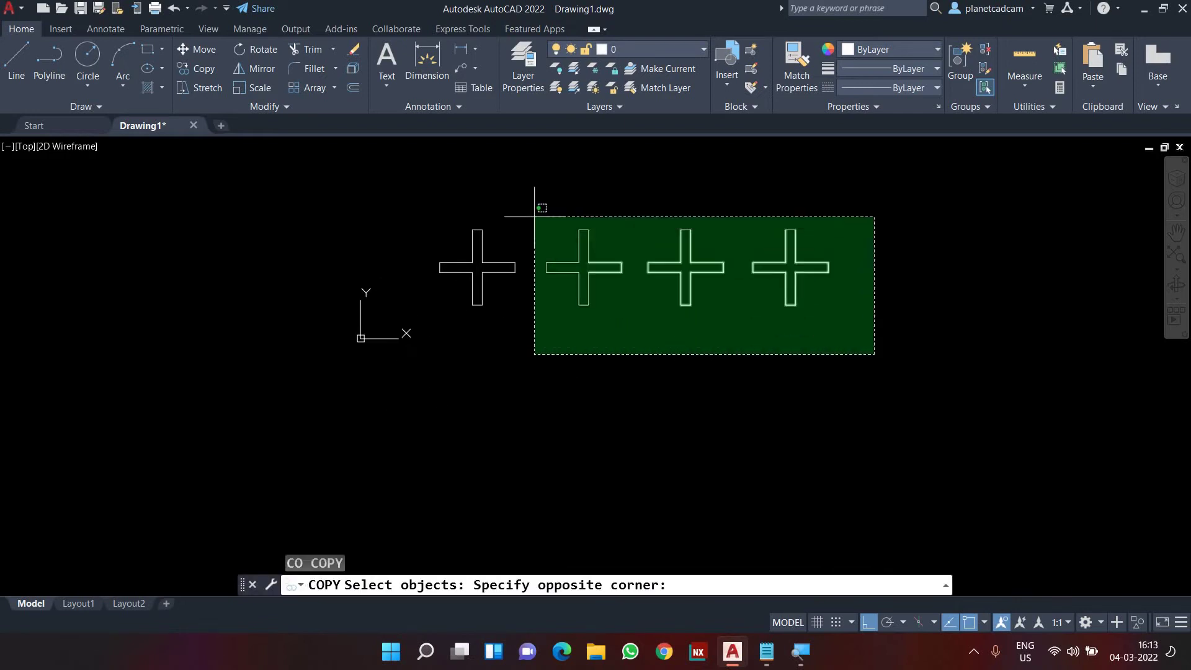
{"action": "left_click", "coordinate": [376, 197]}
{"action": "key", "text": "Return"}
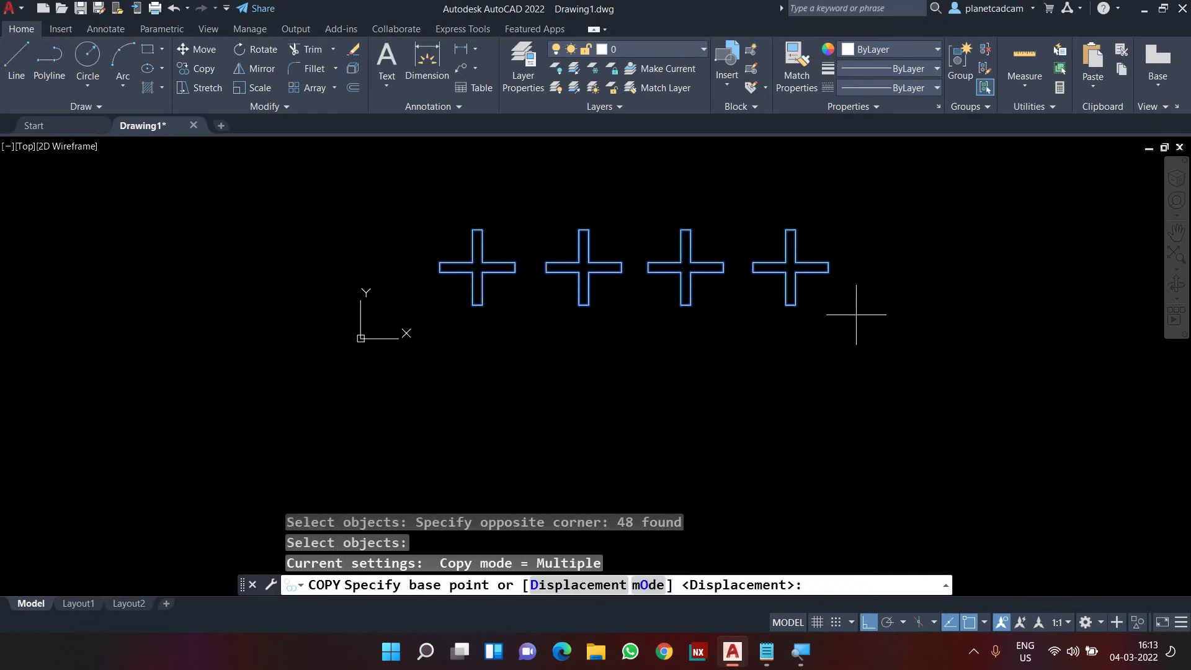
{"action": "left_click", "coordinate": [828, 268]}
{"action": "left_click", "coordinate": [832, 449]}
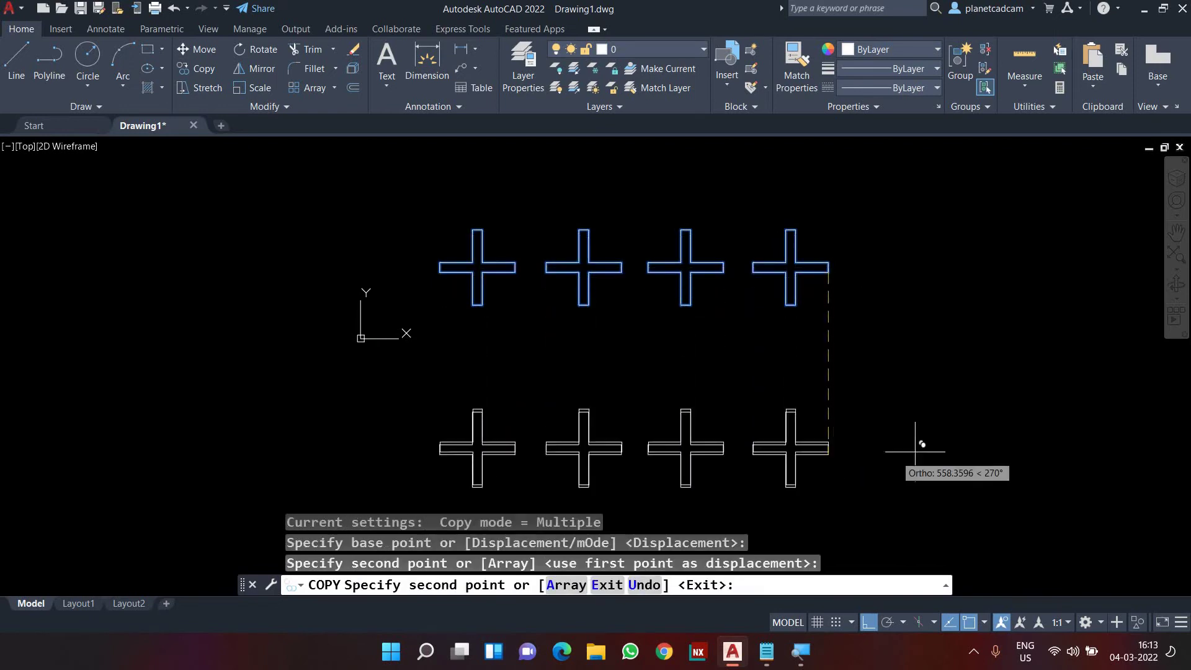
{"action": "key", "text": "Escape"}
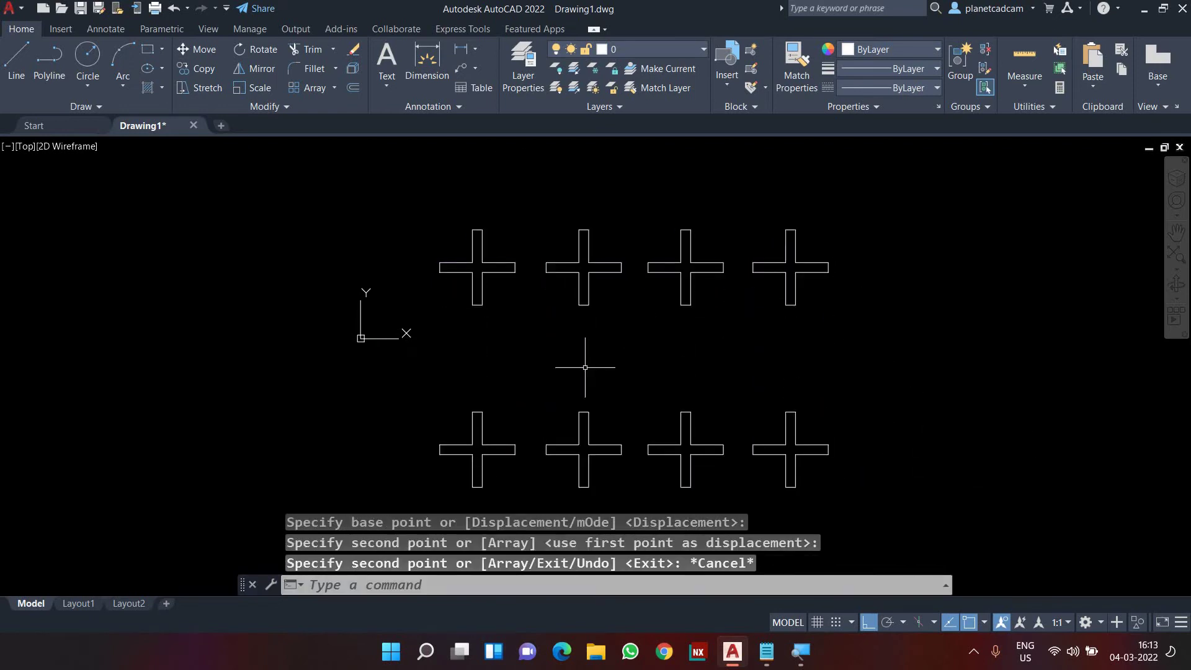
- Rotate the upper row's first cross by 45 degrees about the midpoint of its lower arm's bottom edge, with Ortho off
{"action": "scroll", "coordinate": [508, 244], "scroll_direction": "up", "scroll_amount": 5}
{"action": "scroll", "coordinate": [504, 255], "scroll_direction": "down", "scroll_amount": 2}
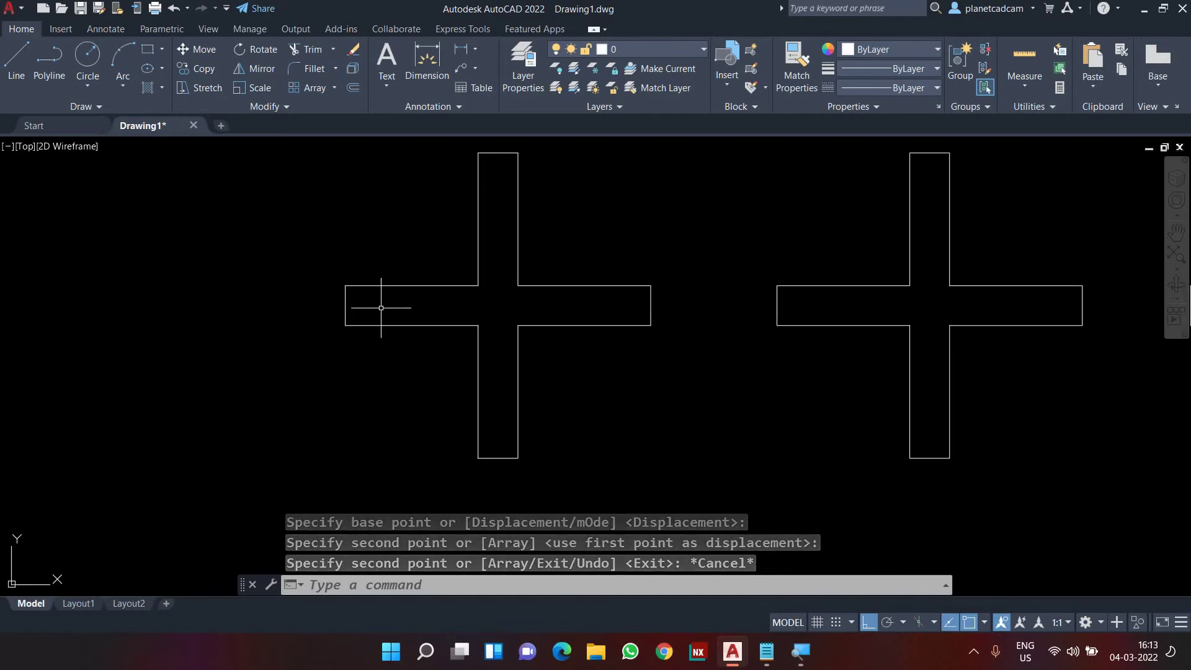
{"action": "scroll", "coordinate": [386, 311], "scroll_direction": "up", "scroll_amount": 2}
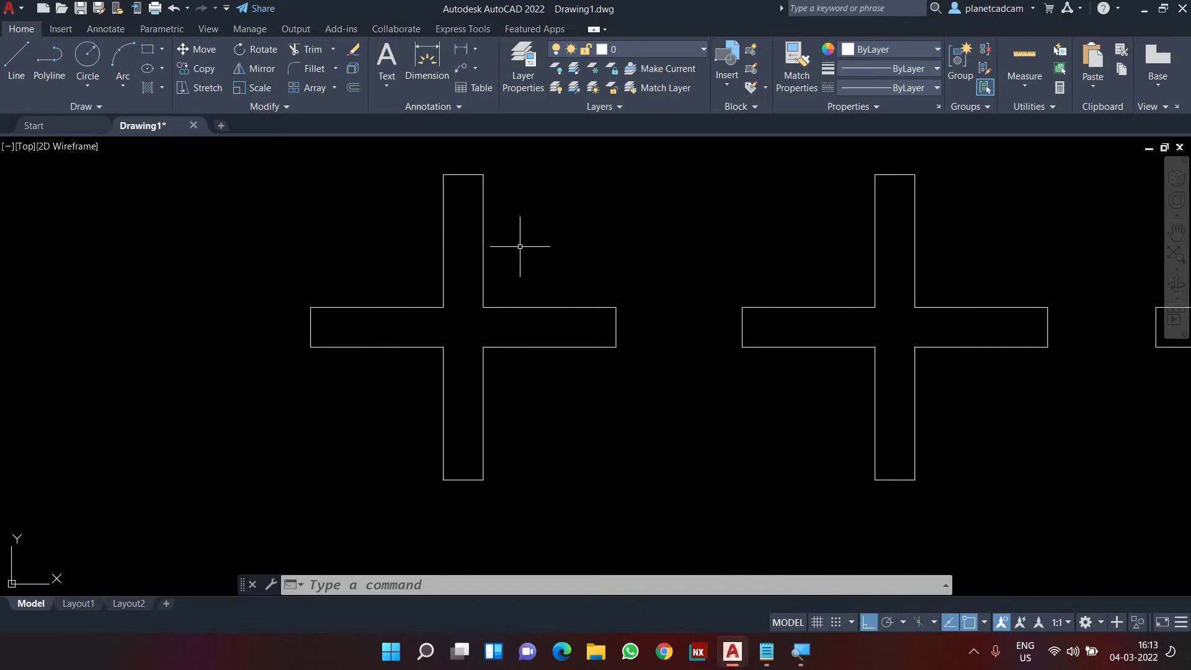
{"action": "type", "text": "ro"}
{"action": "key", "text": "Return"}
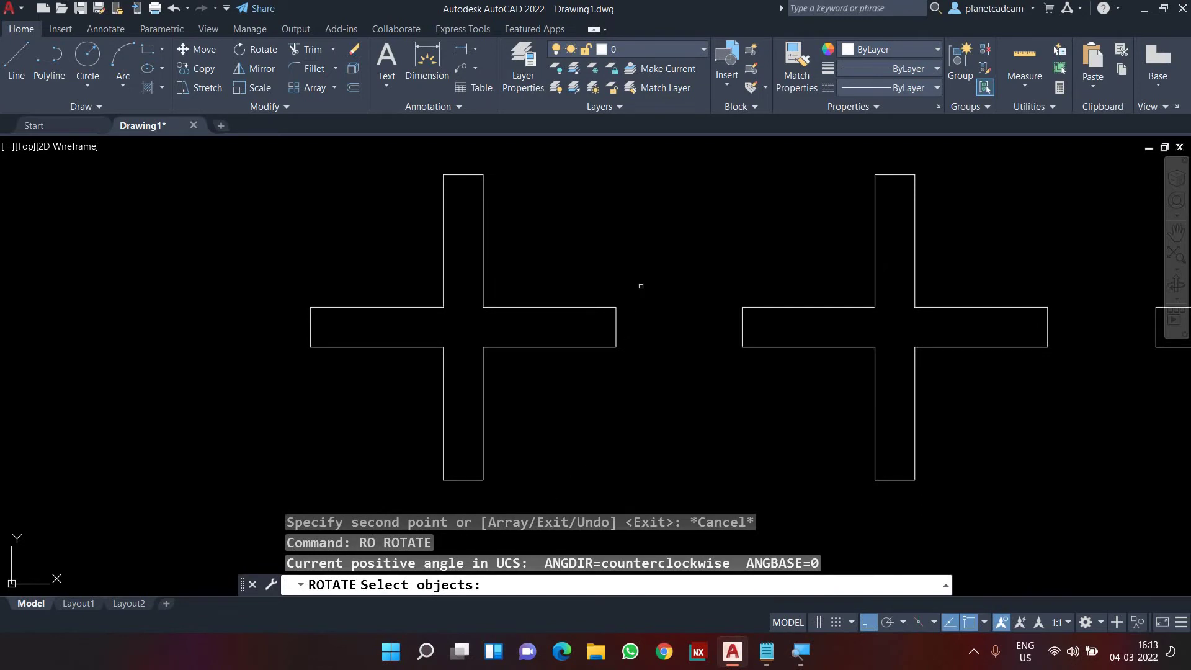
{"action": "scroll", "coordinate": [641, 286], "scroll_direction": "down", "scroll_amount": 2}
{"action": "left_click", "coordinate": [642, 192]}
{"action": "left_click", "coordinate": [408, 423]}
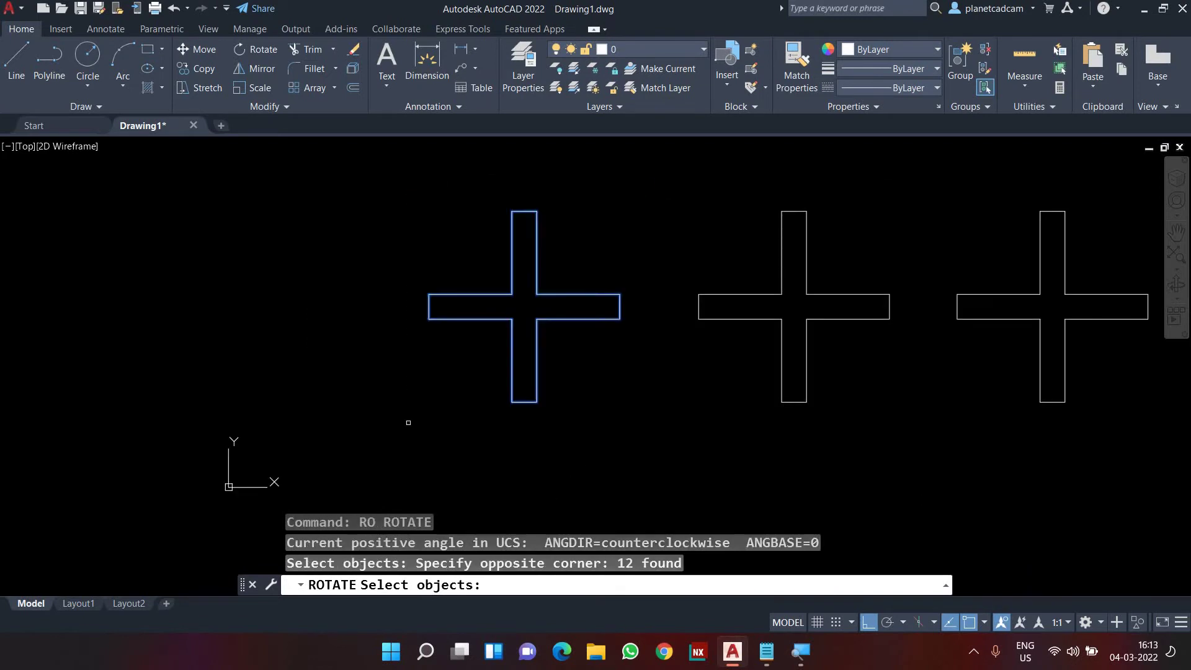
{"action": "key", "text": "Return"}
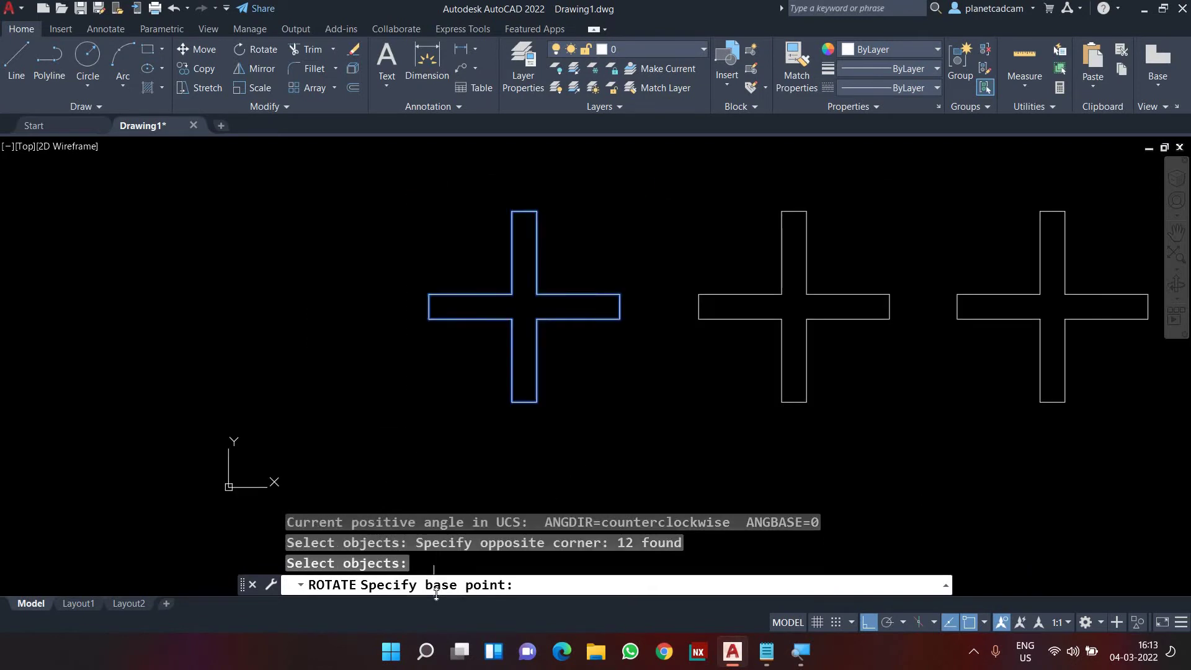
{"action": "scroll", "coordinate": [481, 371], "scroll_direction": "up", "scroll_amount": 2}
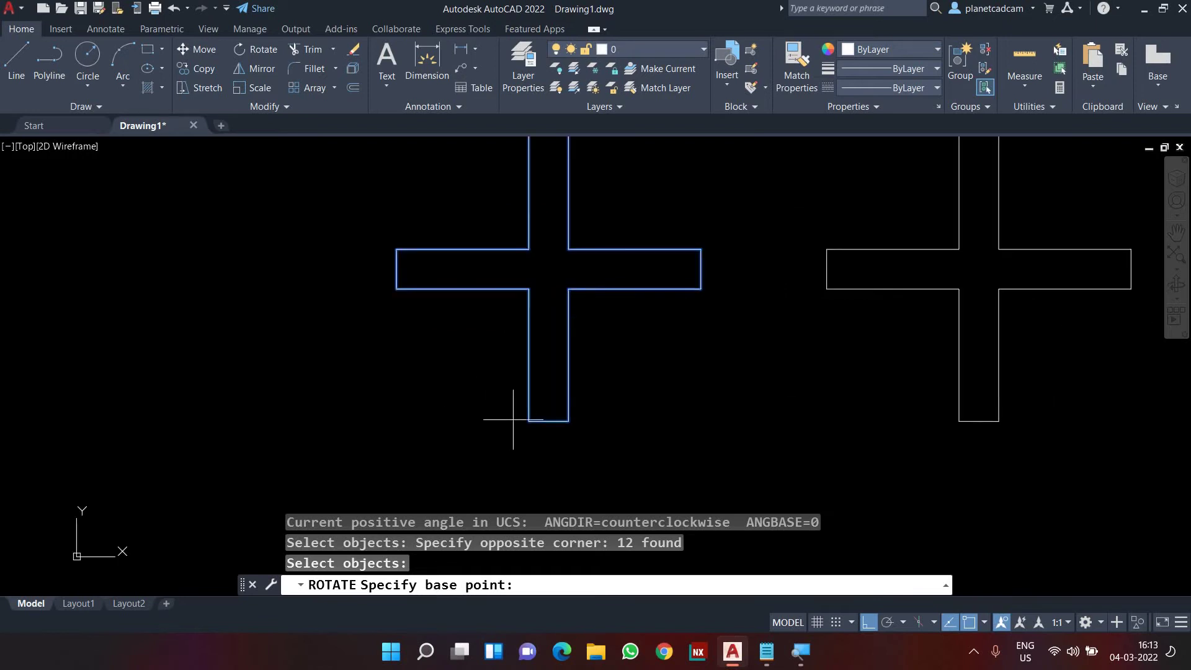
{"action": "left_click", "coordinate": [548, 420]}
{"action": "key", "text": "F8"}
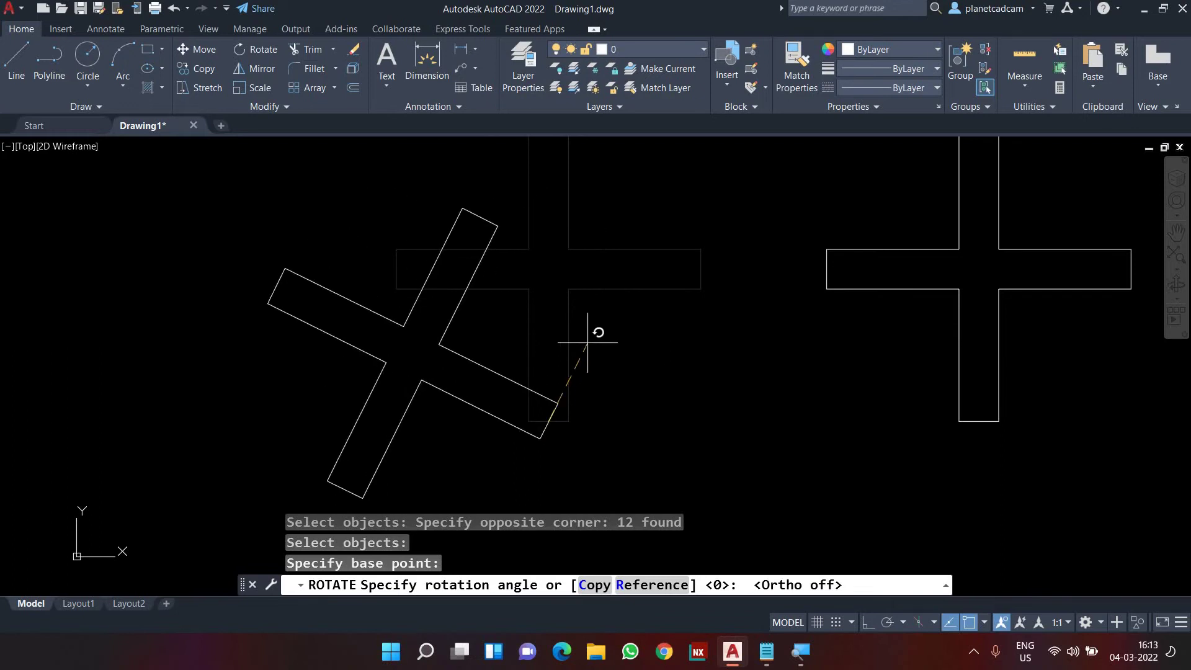
{"action": "scroll", "coordinate": [621, 344], "scroll_direction": "down", "scroll_amount": 2}
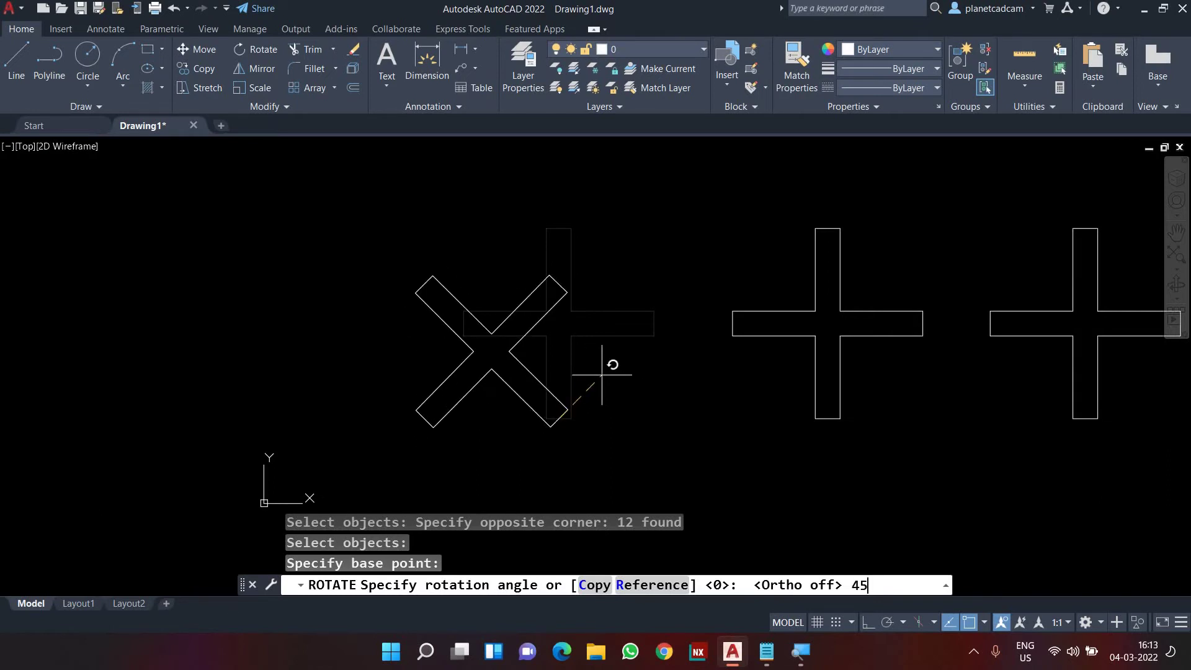
{"action": "key", "text": "Return"}
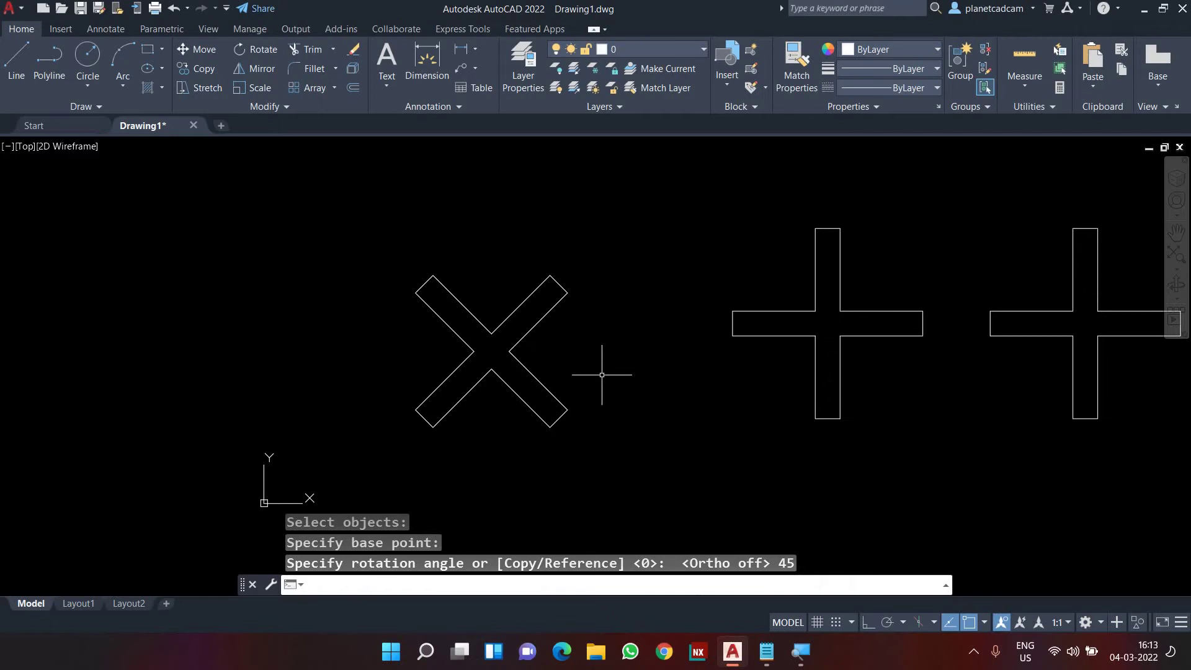
- Rotate the second cross of the upper row by 45 degrees about its own centre
{"action": "middle_click_drag", "start_coordinate": [580, 359], "coordinate": [512, 338]}
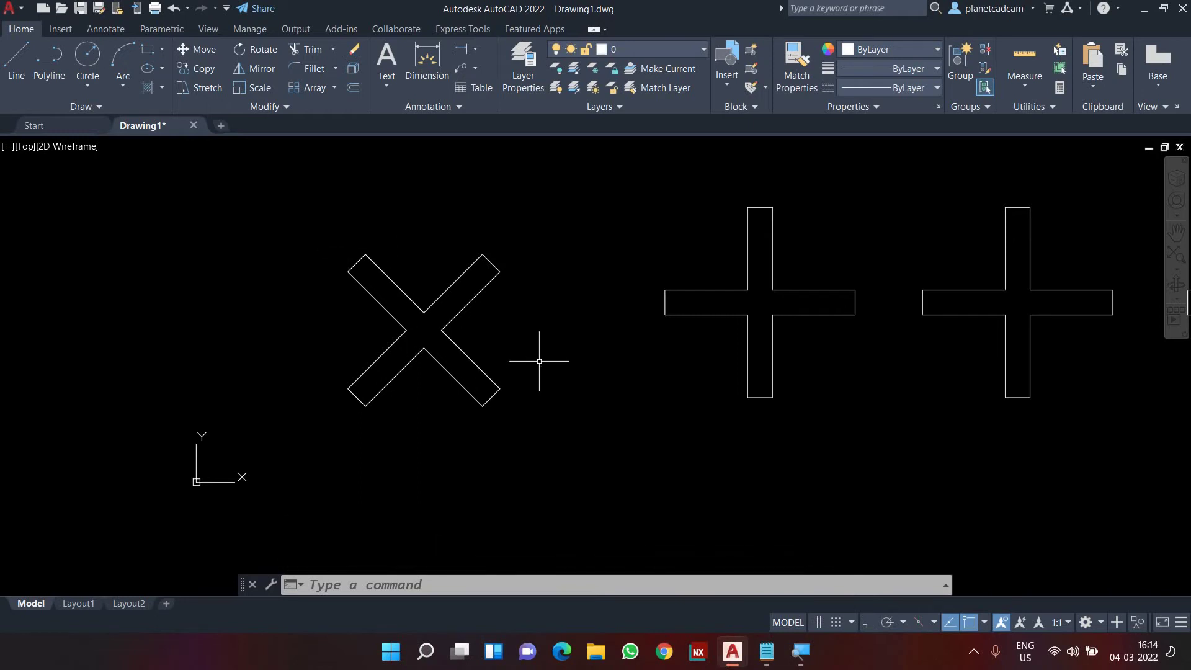
{"action": "middle_click_drag", "start_coordinate": [540, 353], "coordinate": [403, 364]}
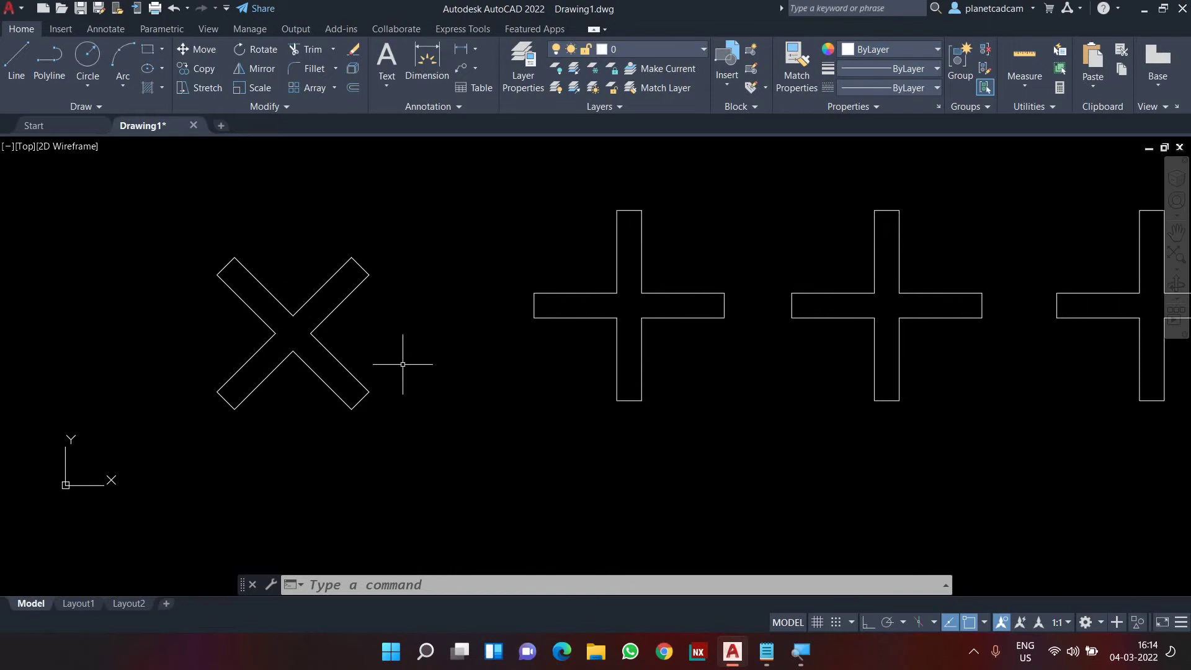
{"action": "type", "text": "ro"}
{"action": "key", "text": "Return"}
{"action": "left_click", "coordinate": [735, 433]}
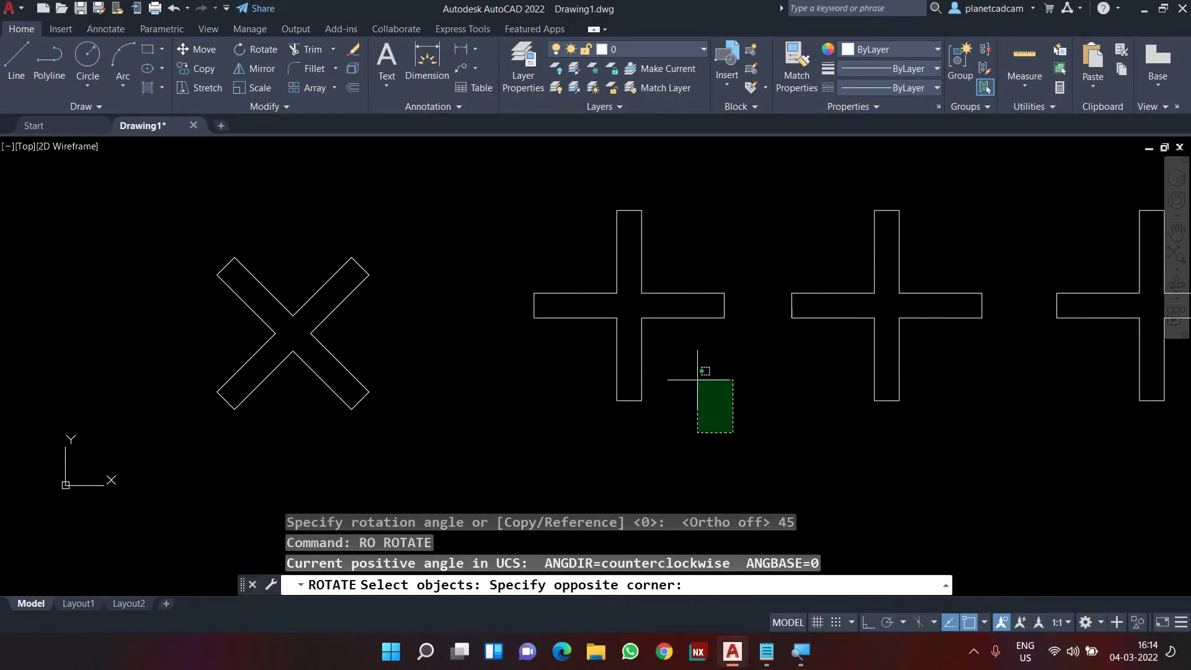
{"action": "left_click", "coordinate": [472, 164]}
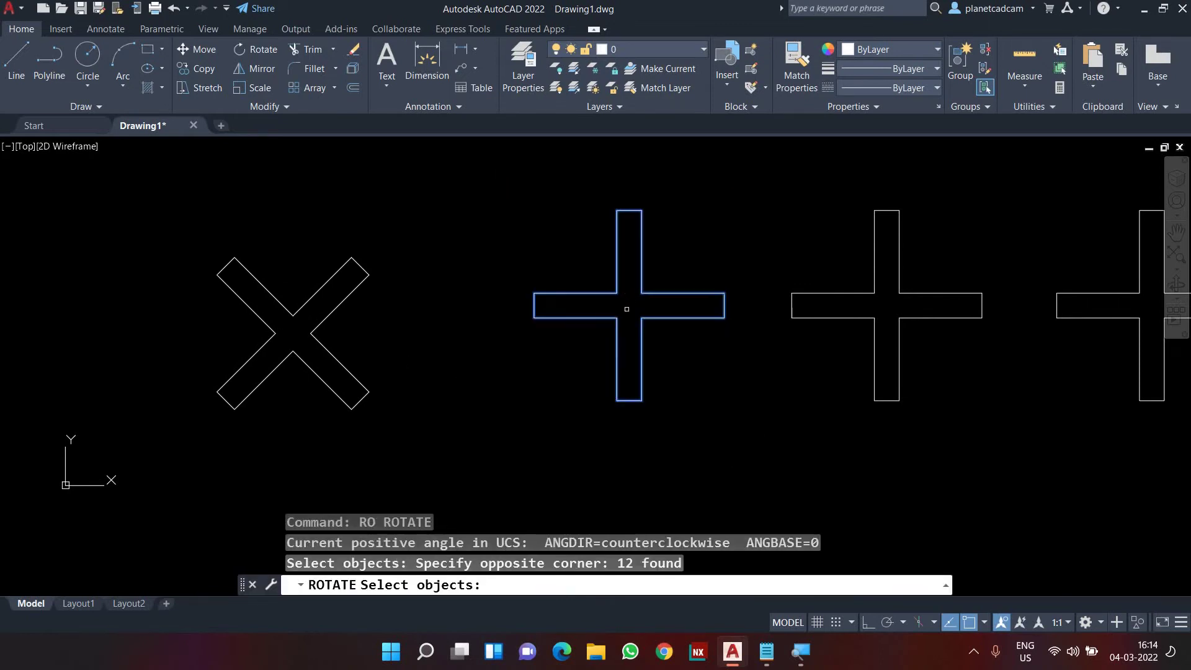
{"action": "key", "text": "Return"}
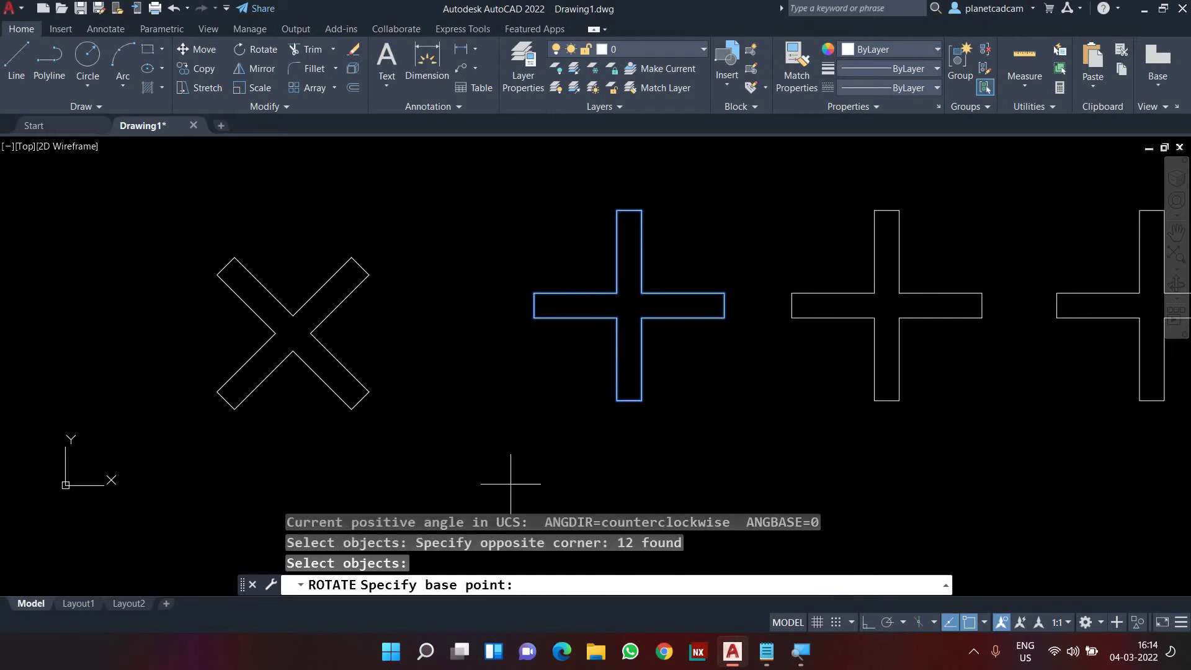
{"action": "scroll", "coordinate": [585, 266], "scroll_direction": "up", "scroll_amount": 3}
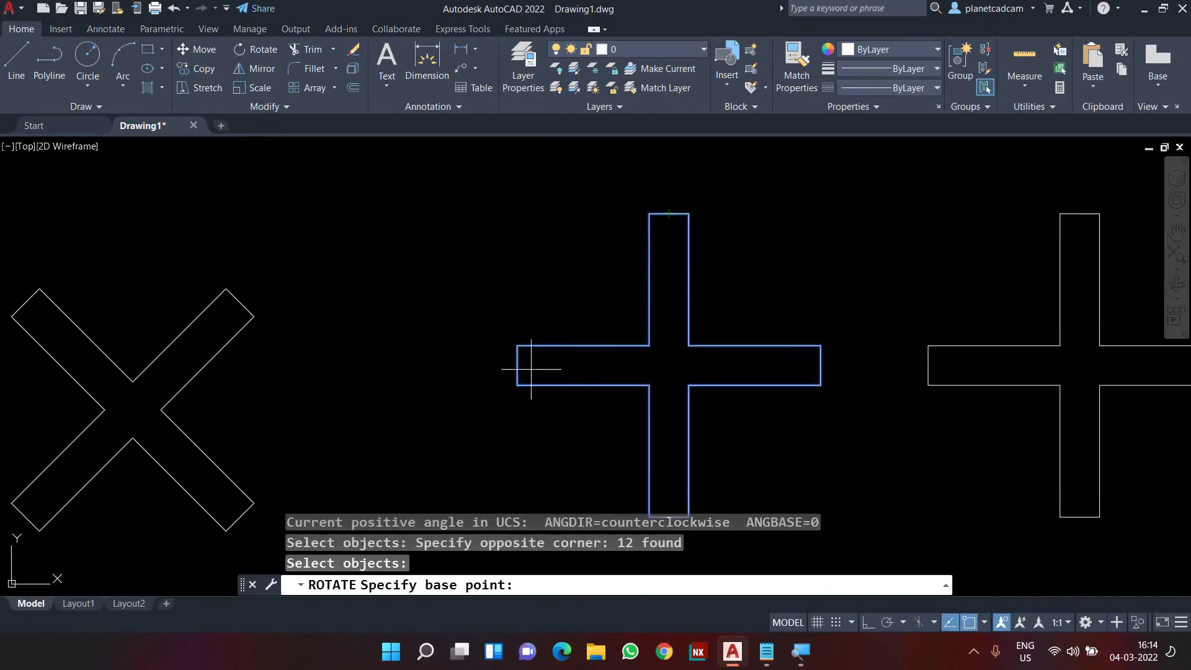
{"action": "left_click", "coordinate": [669, 366]}
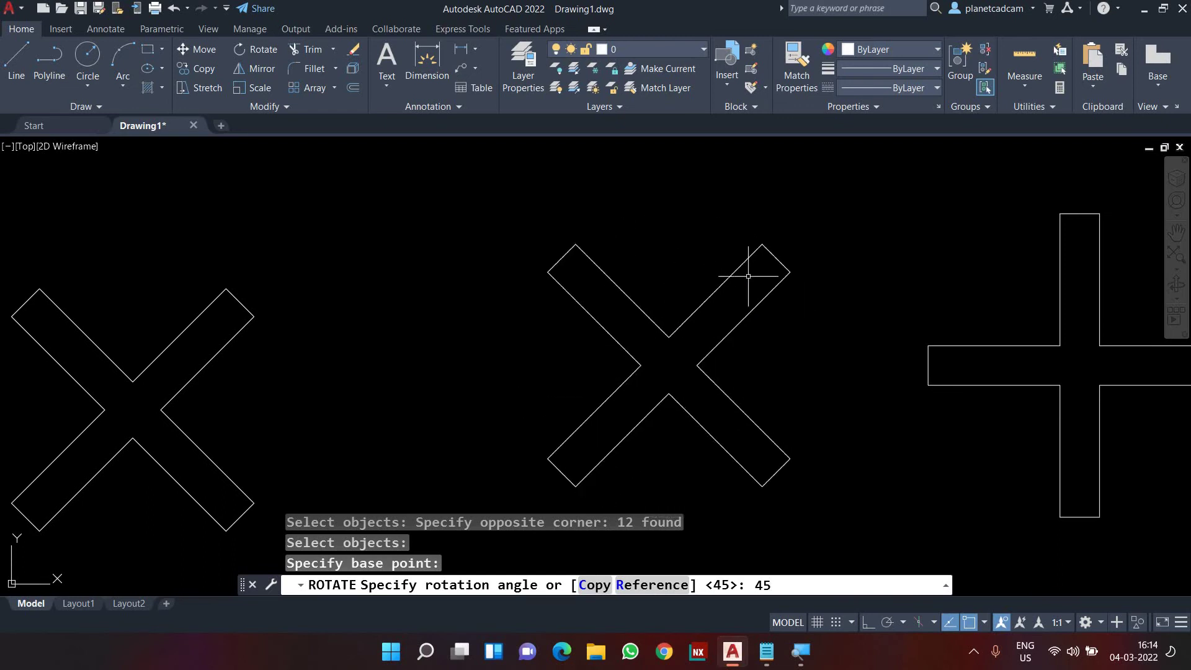
{"action": "key", "text": "Return"}
- Rotate a copy of the upper row's third cross by 45 degrees about its centre, keeping the original
{"action": "scroll", "coordinate": [785, 365], "scroll_direction": "down", "scroll_amount": 4}
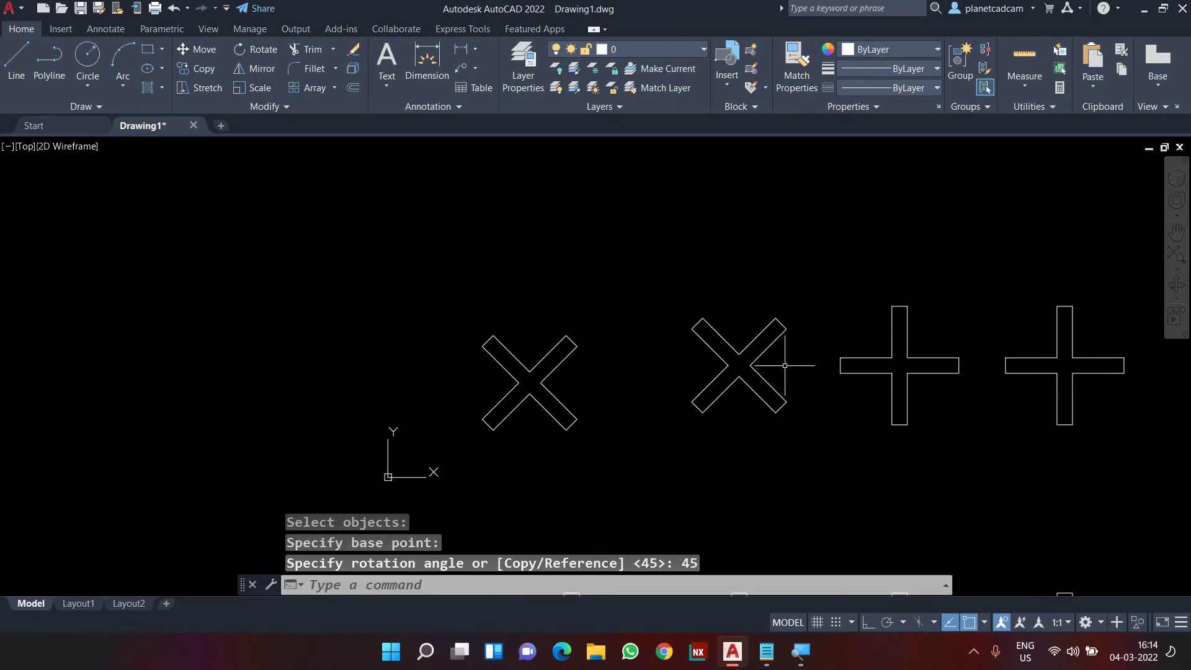
{"action": "middle_click_drag", "start_coordinate": [771, 359], "coordinate": [564, 359]}
{"action": "scroll", "coordinate": [651, 338], "scroll_direction": "up", "scroll_amount": 2}
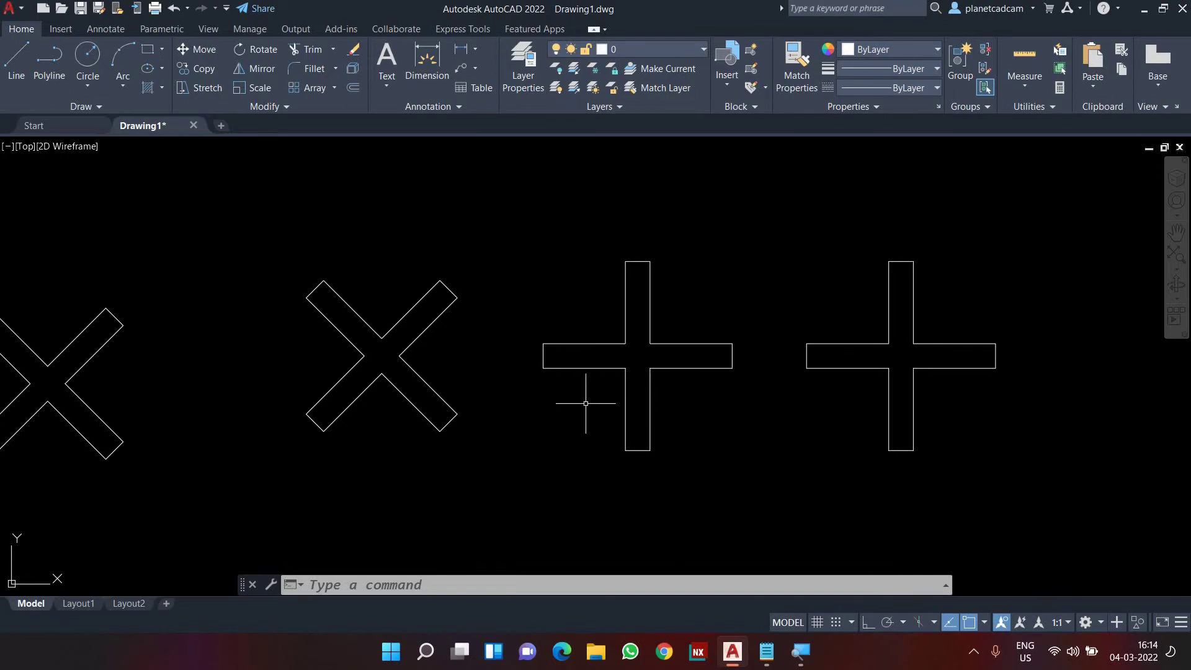
{"action": "type", "text": "ro"}
{"action": "key", "text": "Return"}
{"action": "left_click", "coordinate": [737, 500]}
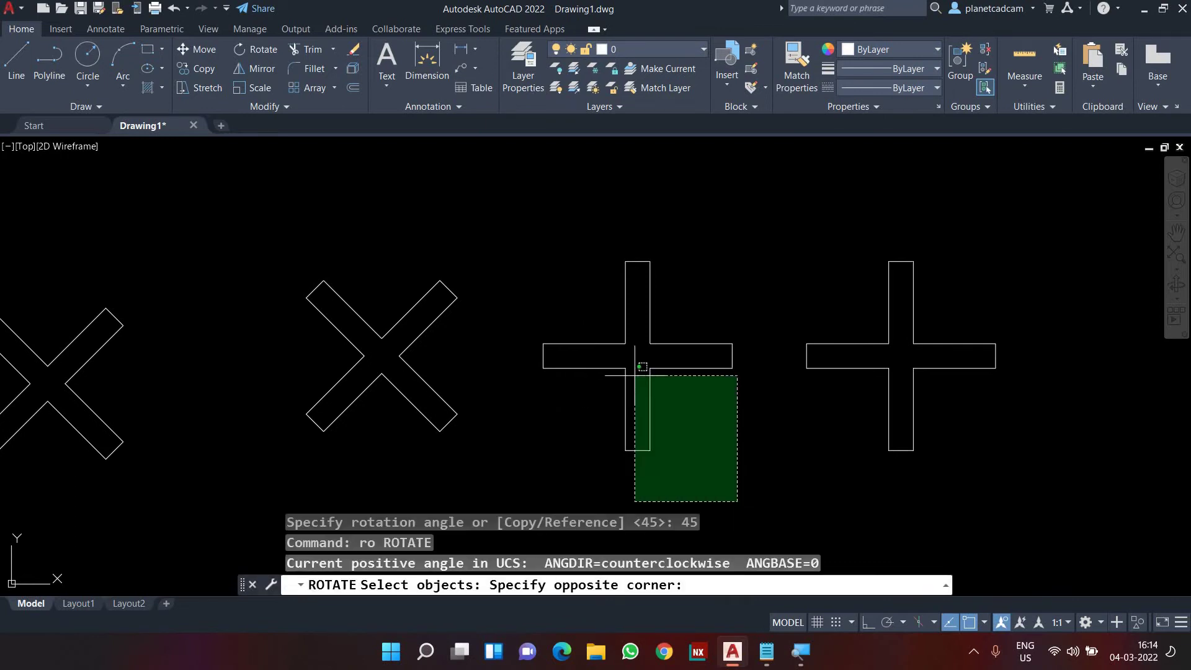
{"action": "left_click", "coordinate": [523, 246]}
{"action": "key", "text": "Return"}
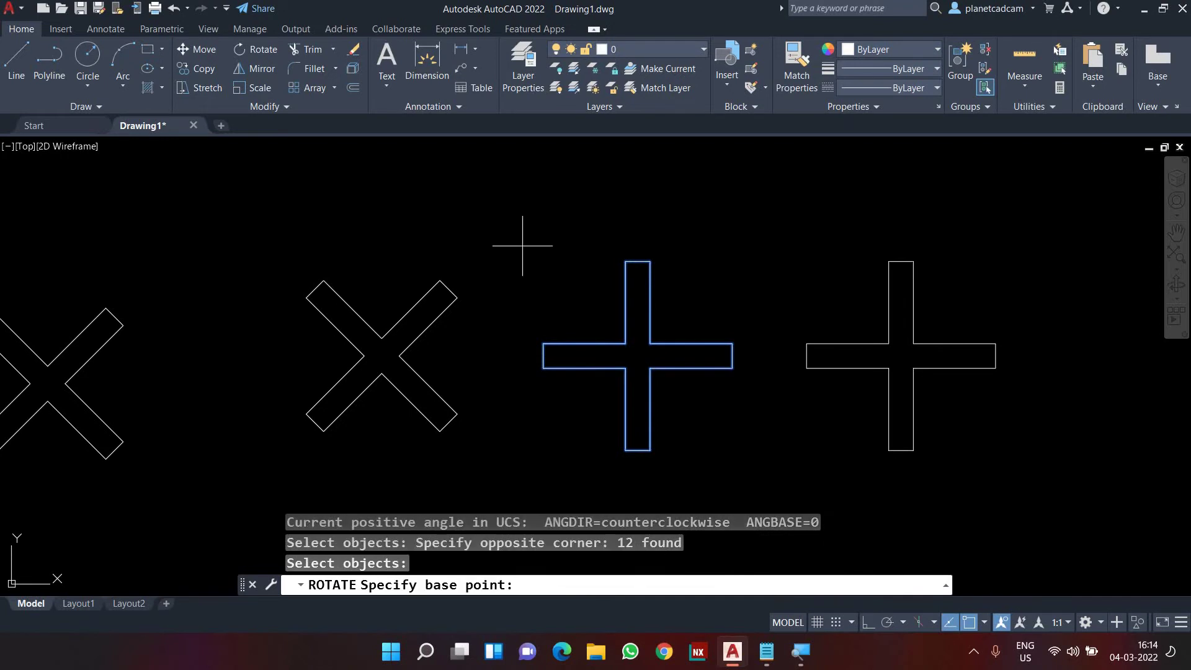
{"action": "left_click", "coordinate": [639, 355]}
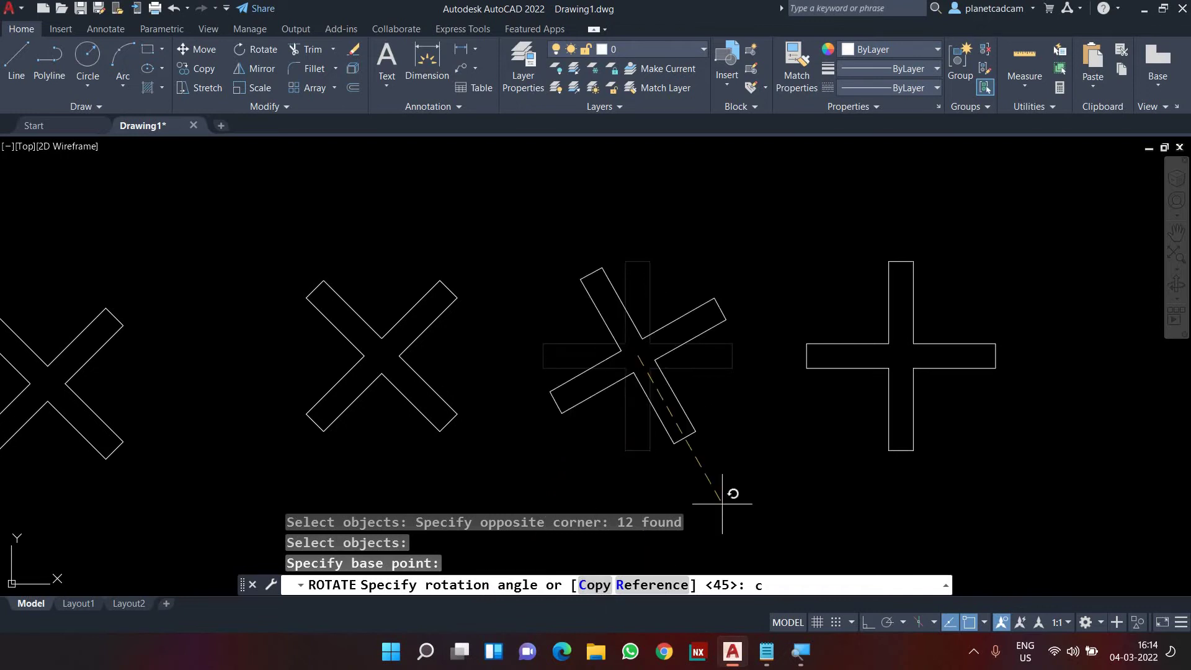
{"action": "key", "text": "Return"}
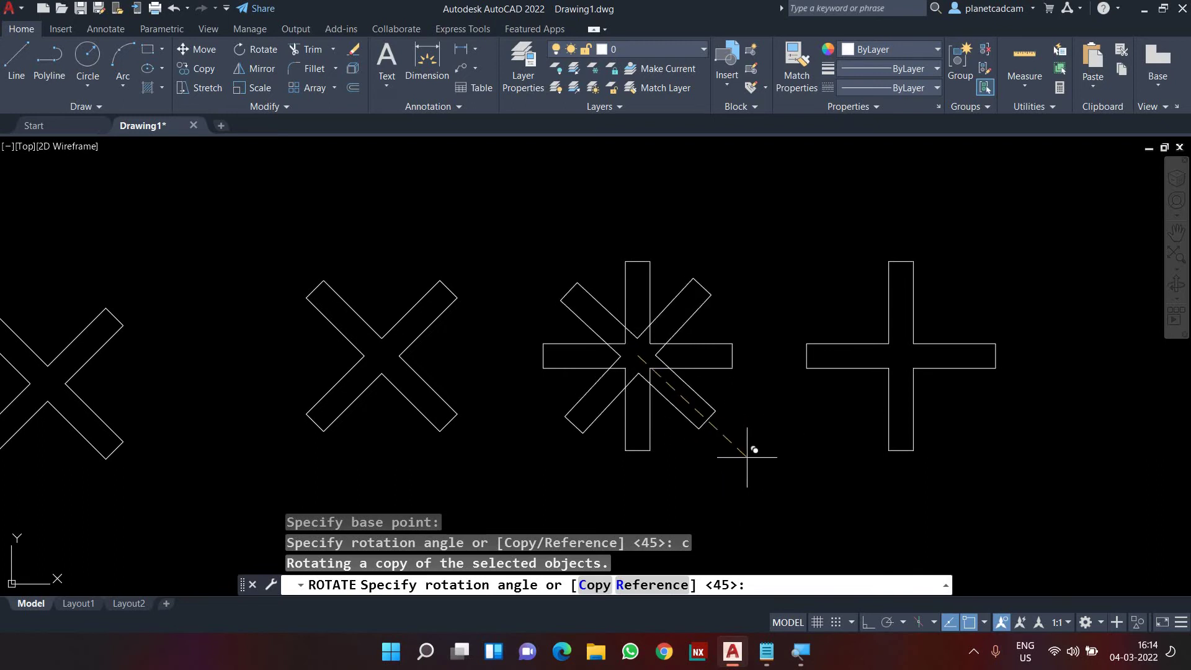
{"action": "key", "text": "Return"}
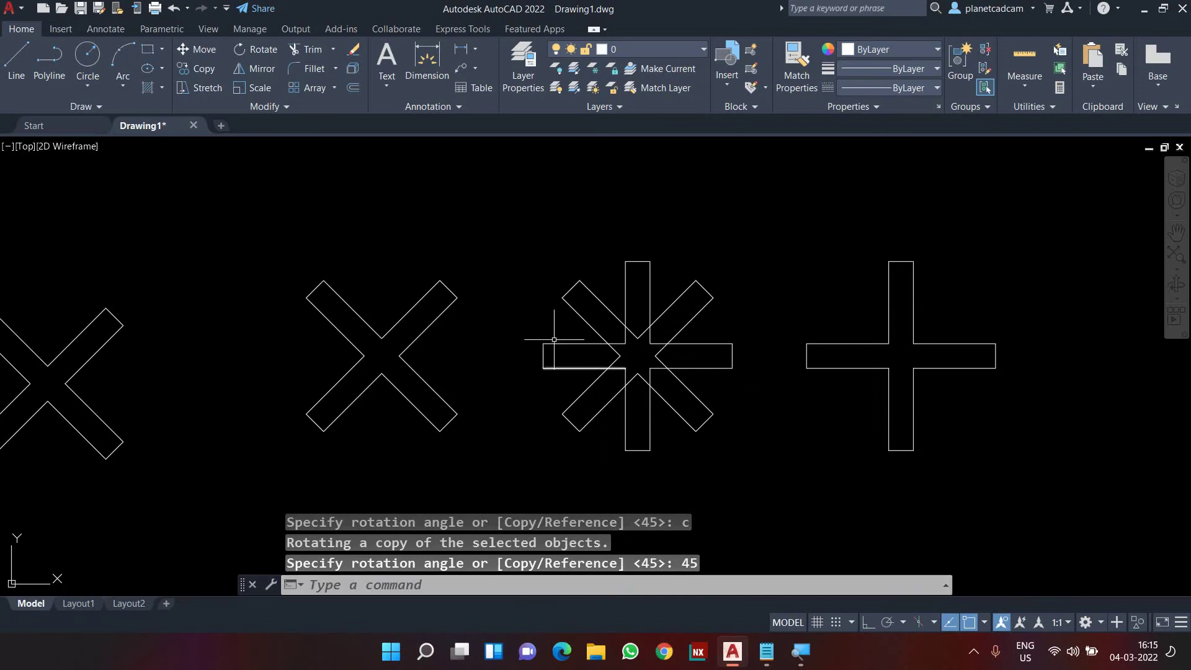
- Erase all the shapes in the upper row
{"action": "scroll", "coordinate": [707, 428], "scroll_direction": "down", "scroll_amount": 2}
{"action": "middle_click_drag", "start_coordinate": [700, 443], "coordinate": [787, 393]}
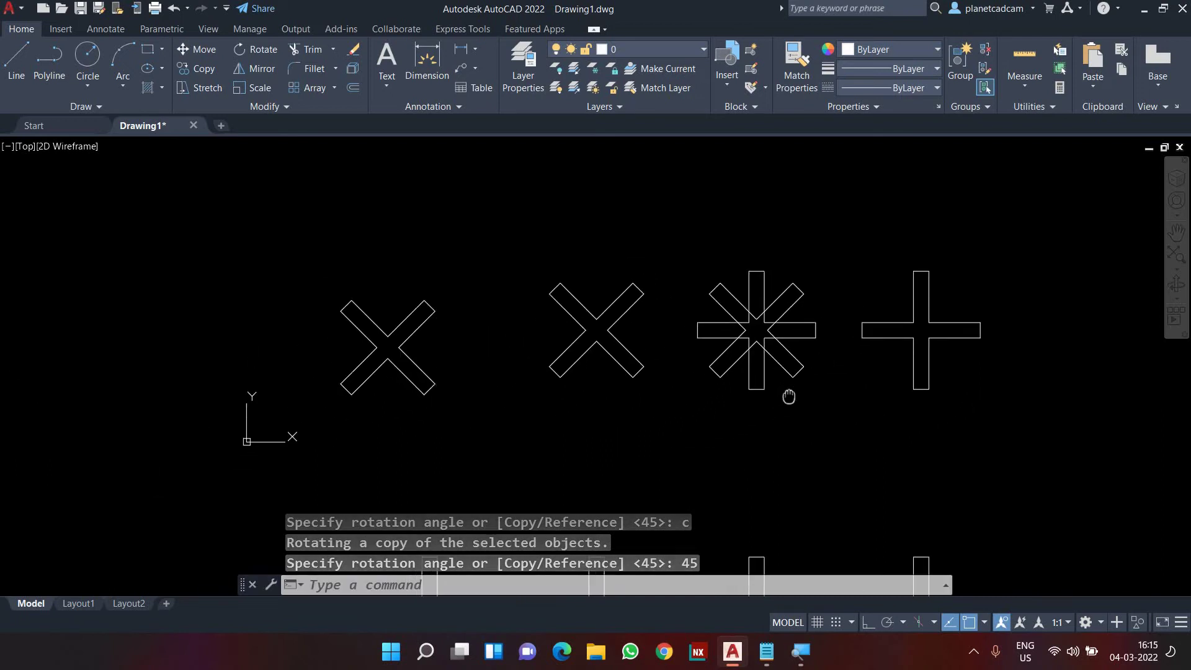
{"action": "left_click", "coordinate": [960, 404]}
{"action": "left_click", "coordinate": [248, 215]}
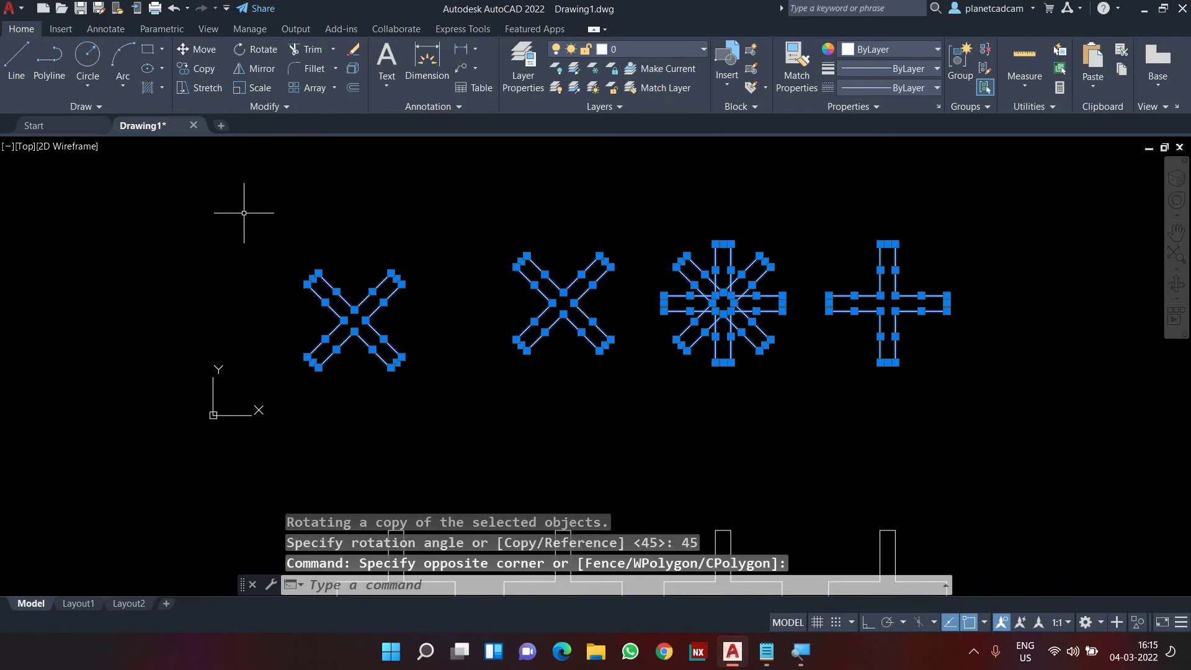
{"action": "key", "text": "Delete"}
- Add an aligned dimension above the upper edge of the first remaining cross's right arm
{"action": "mouse_move", "coordinate": [437, 371]}
{"action": "middle_mouse_down"}
{"action": "mouse_move", "coordinate": [402, 277]}
{"action": "mouse_move", "coordinate": [333, 198]}
{"action": "middle_mouse_up"}
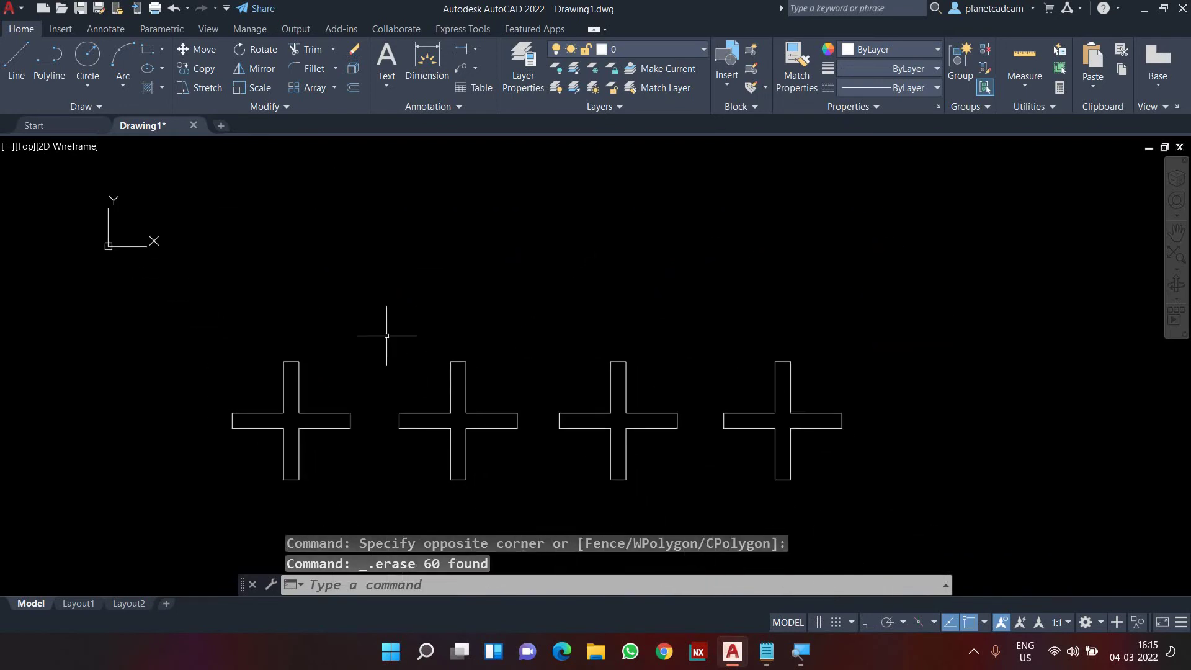
{"action": "scroll", "coordinate": [353, 380], "scroll_direction": "up", "scroll_amount": 2}
{"action": "middle_click_drag", "start_coordinate": [353, 380], "coordinate": [261, 316]}
{"action": "type", "text": "dal"}
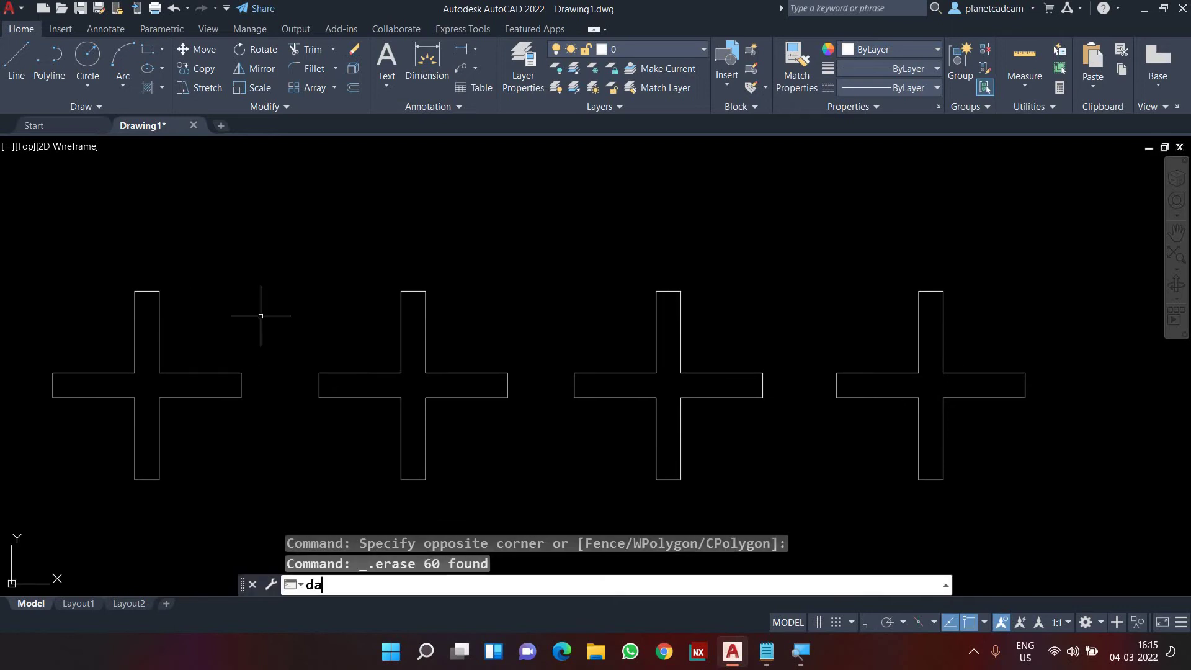
{"action": "key", "text": "Return"}
{"action": "key", "text": "Return"}
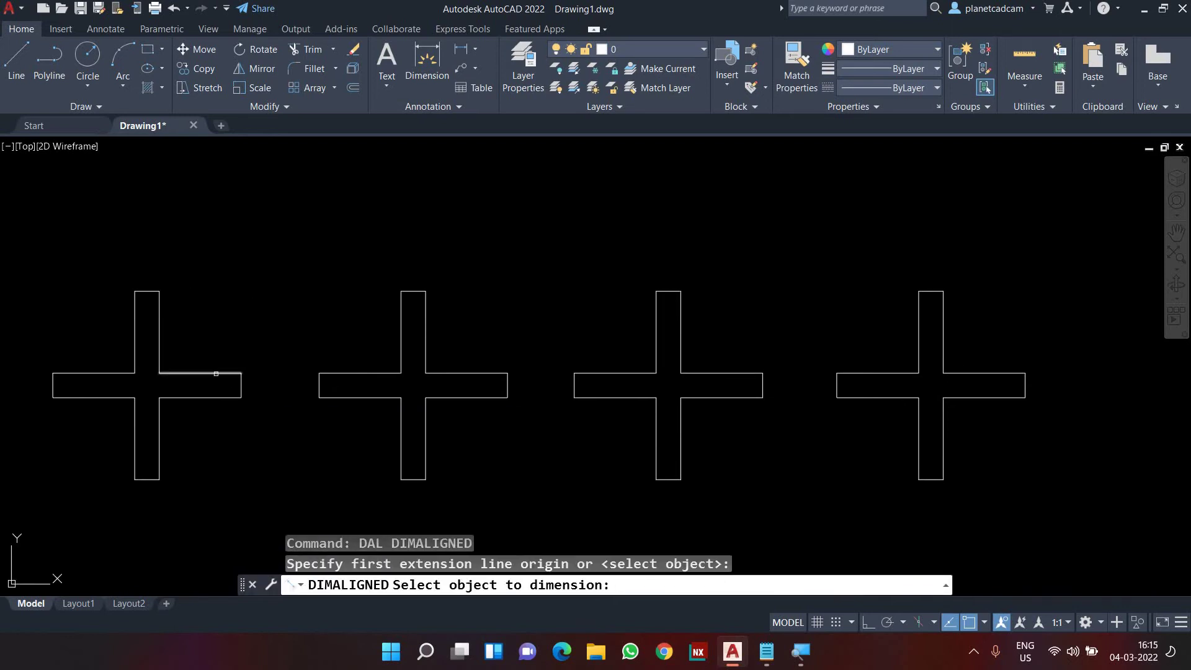
{"action": "left_click", "coordinate": [212, 373]}
{"action": "scroll", "coordinate": [208, 352], "scroll_direction": "up", "scroll_amount": 4}
{"action": "left_click", "coordinate": [250, 379]}
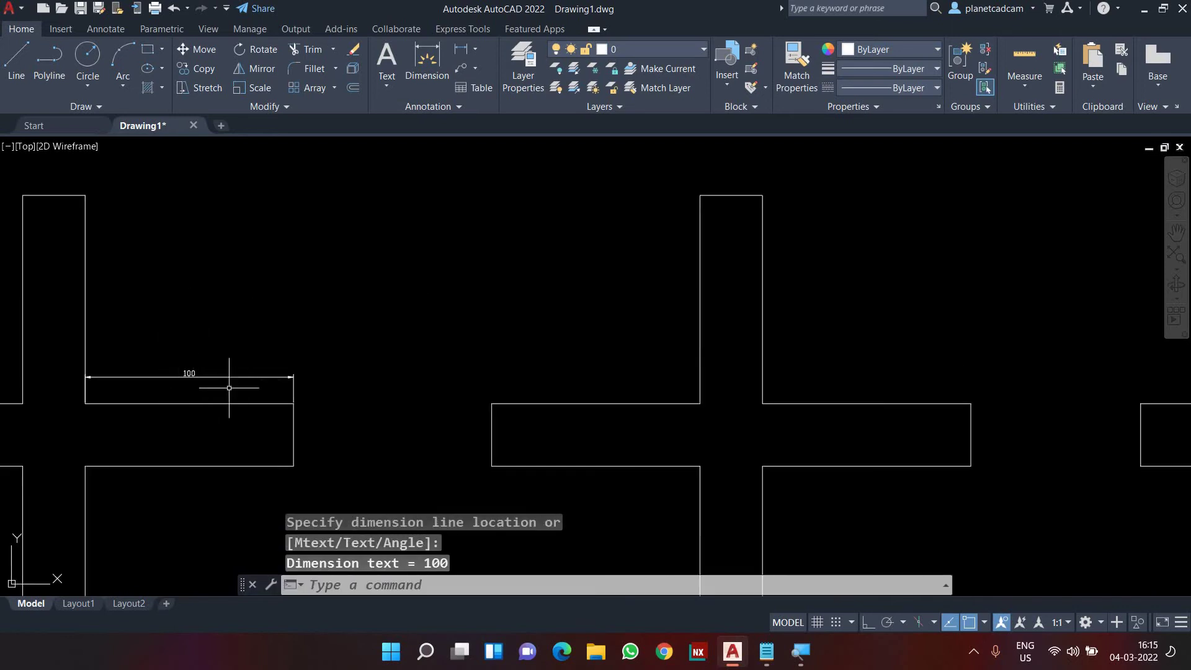
- Add aligned dimensions above the left arms' upper edges on the second and third crosses
{"action": "scroll", "coordinate": [234, 390], "scroll_direction": "down", "scroll_amount": 2}
{"action": "key", "text": "Return"}
{"action": "key", "text": "Return"}
{"action": "left_click", "coordinate": [427, 398]}
{"action": "left_click", "coordinate": [424, 381]}
{"action": "key", "text": "Return"}
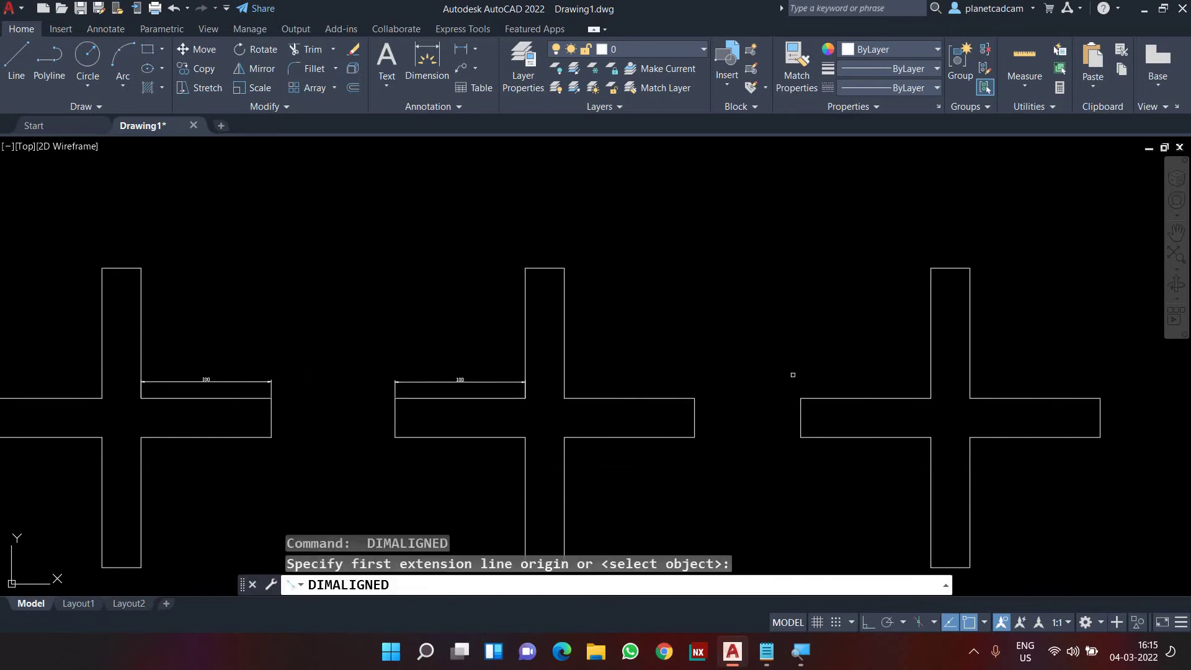
{"action": "key", "text": "Return"}
{"action": "left_click", "coordinate": [825, 398]}
{"action": "left_click", "coordinate": [834, 381]}
- Add an aligned dimension above the upper edge of the fourth cross's left arm
{"action": "key", "text": "Return"}
{"action": "middle_click_drag", "start_coordinate": [946, 411], "coordinate": [907, 419]}
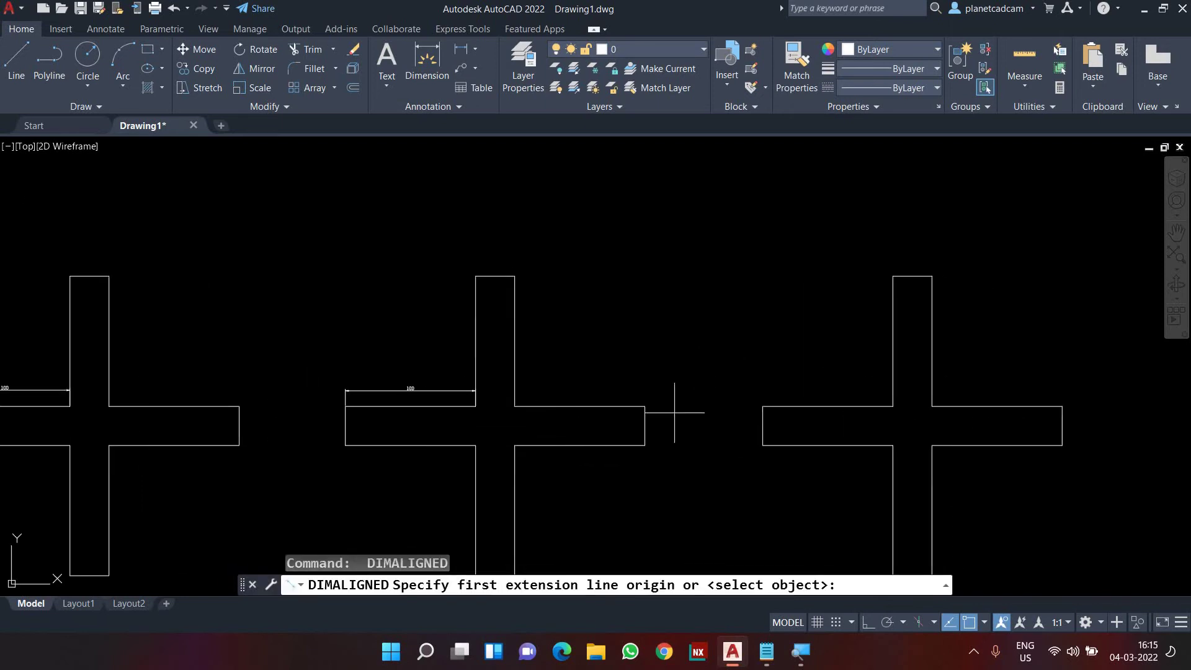
{"action": "key", "text": "Return"}
{"action": "left_click", "coordinate": [857, 407]}
{"action": "left_click", "coordinate": [851, 389]}
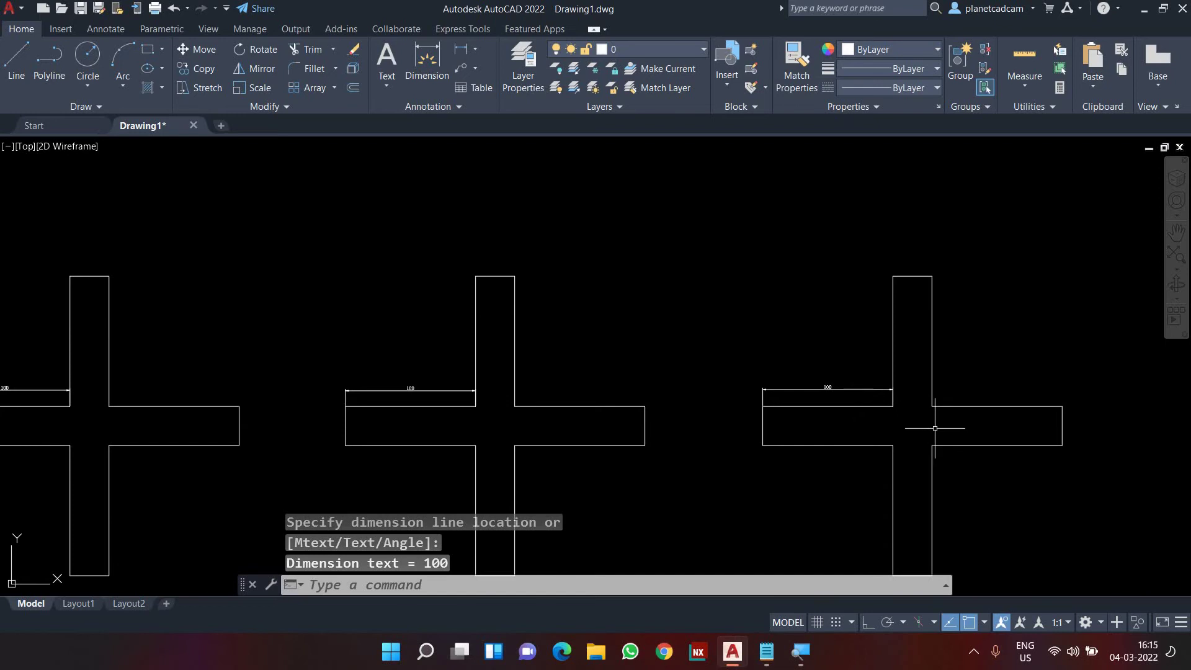
- Examine the arm-length dimensions on the first and second crosses up close
{"action": "scroll", "coordinate": [745, 403], "scroll_direction": "down", "scroll_amount": 2}
{"action": "middle_click_drag", "start_coordinate": [572, 380], "coordinate": [688, 362]}
{"action": "scroll", "coordinate": [281, 389], "scroll_direction": "up", "scroll_amount": 5}
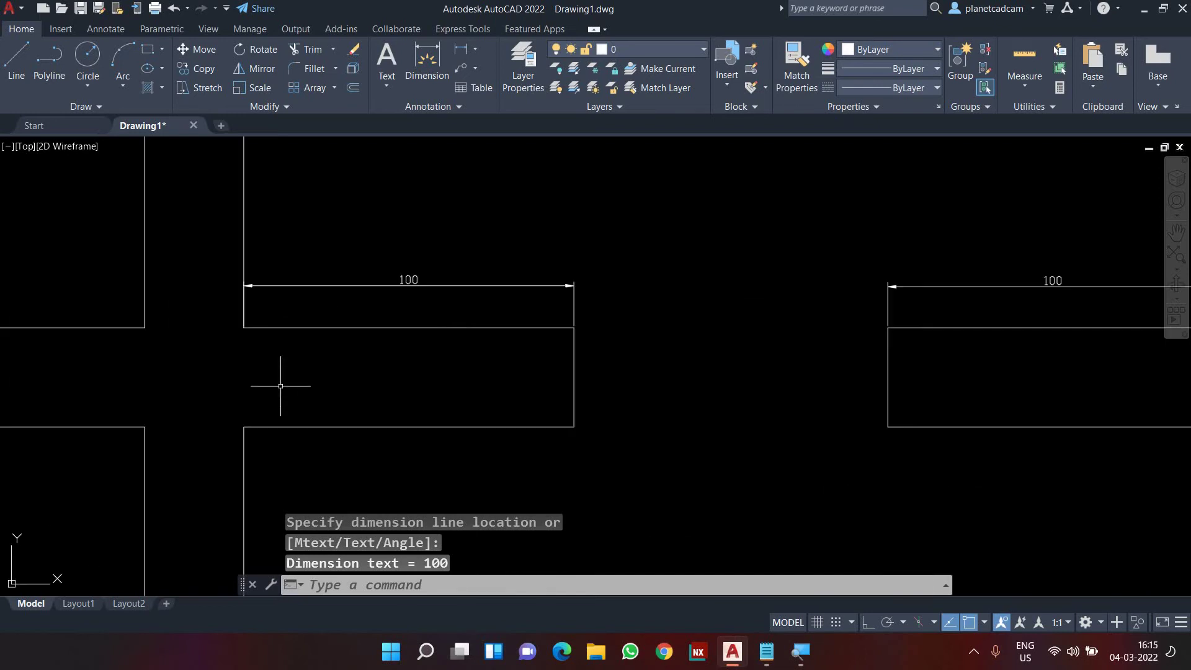
{"action": "scroll", "coordinate": [404, 335], "scroll_direction": "down", "scroll_amount": 4}
{"action": "middle_click_drag", "start_coordinate": [487, 367], "coordinate": [321, 376]}
{"action": "scroll", "coordinate": [173, 335], "scroll_direction": "up", "scroll_amount": 4}
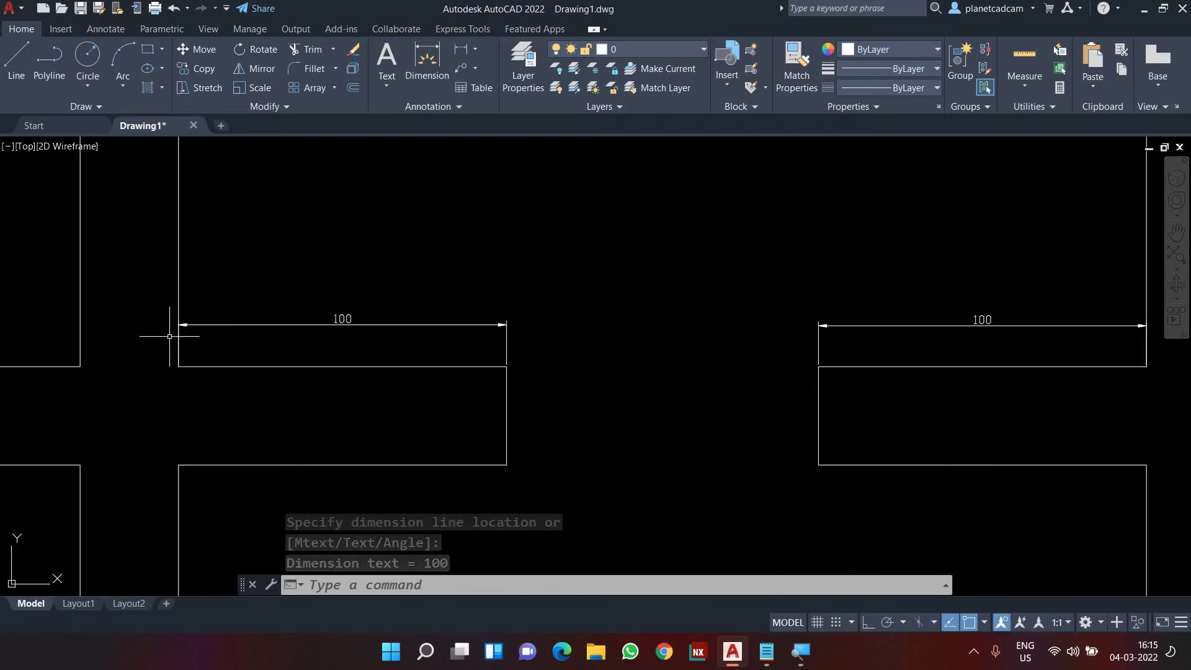
{"action": "scroll", "coordinate": [459, 360], "scroll_direction": "down", "scroll_amount": 4}
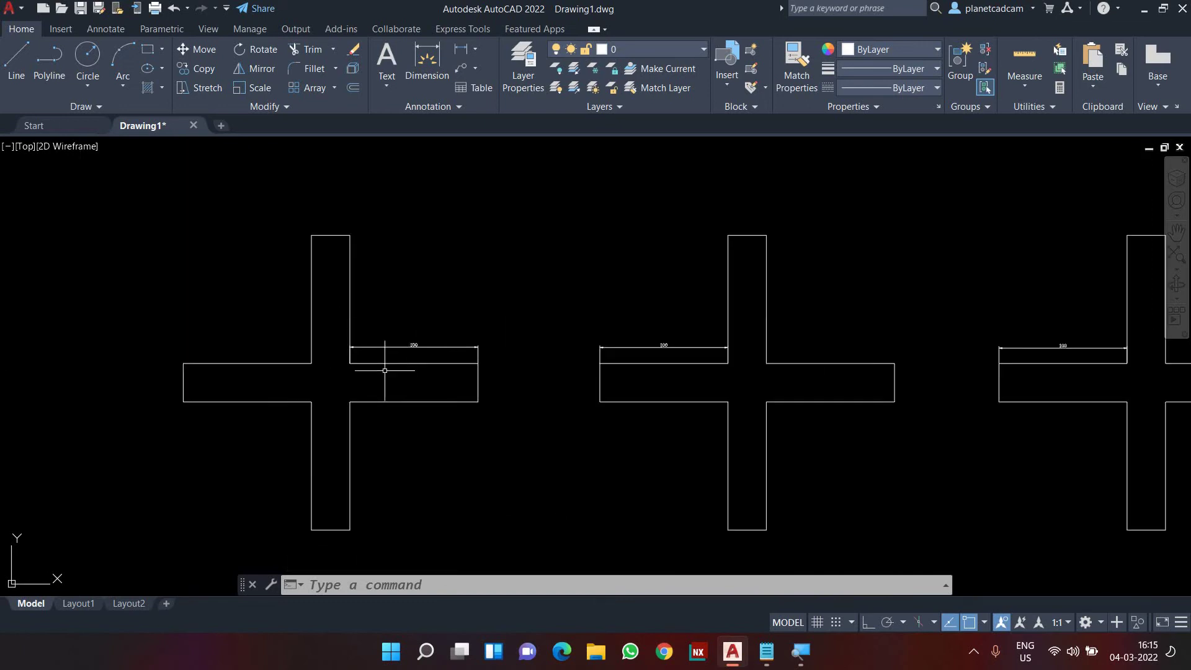
- Switch to Notepad and extend the Scale line with "- Scale factor = new value / current value"
{"action": "scroll", "coordinate": [397, 359], "scroll_direction": "up", "scroll_amount": 2}
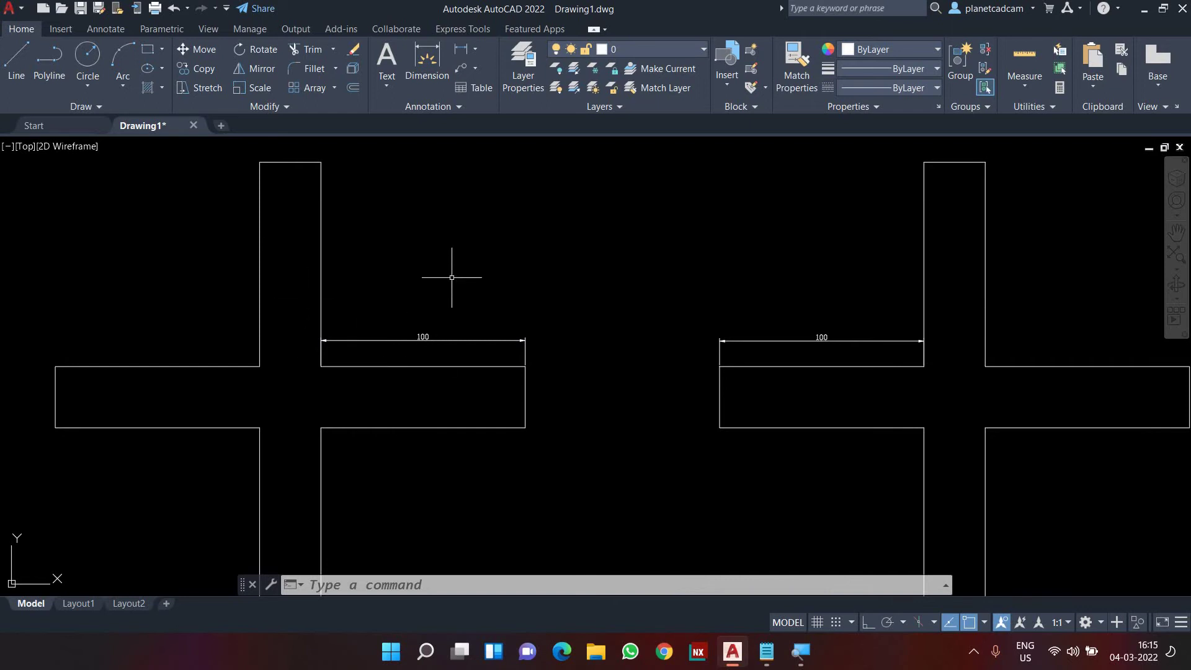
{"action": "scroll", "coordinate": [451, 277], "scroll_direction": "down", "scroll_amount": 2}
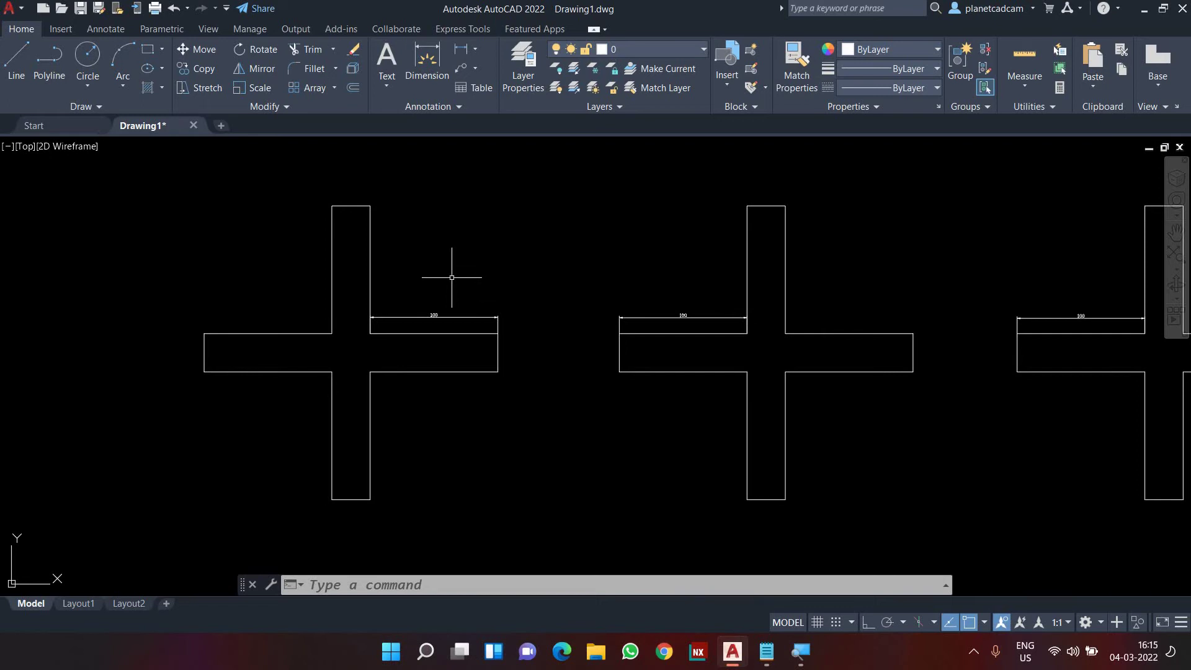
{"action": "left_click", "coordinate": [767, 651]}
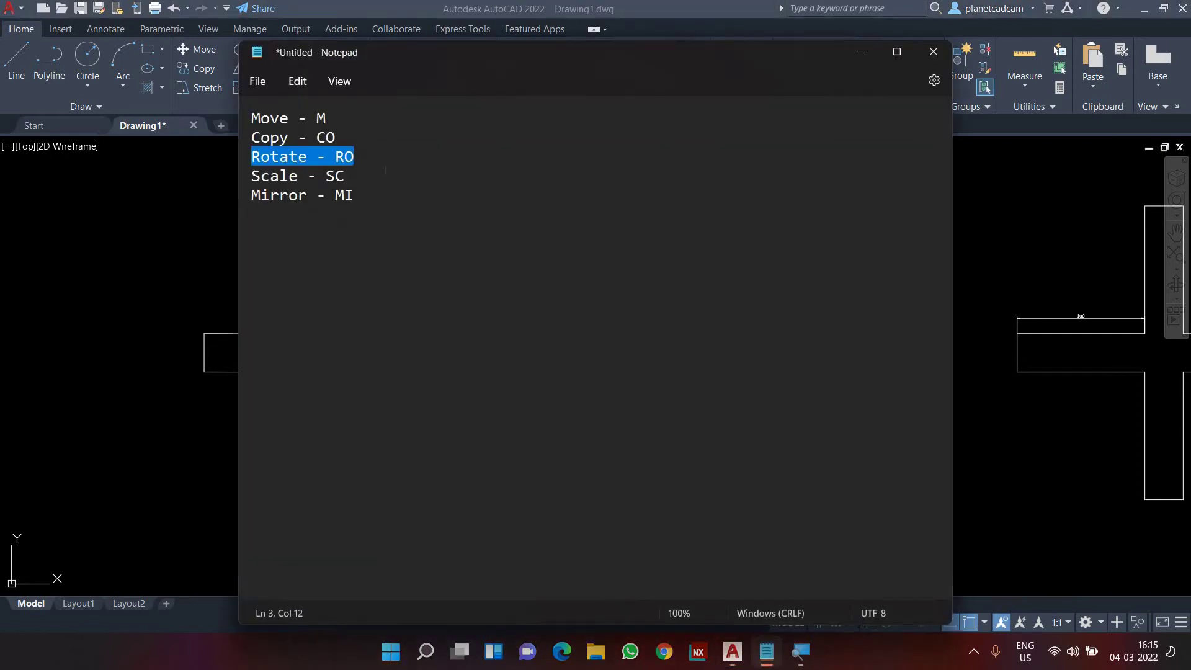
{"action": "key", "text": "Right"}
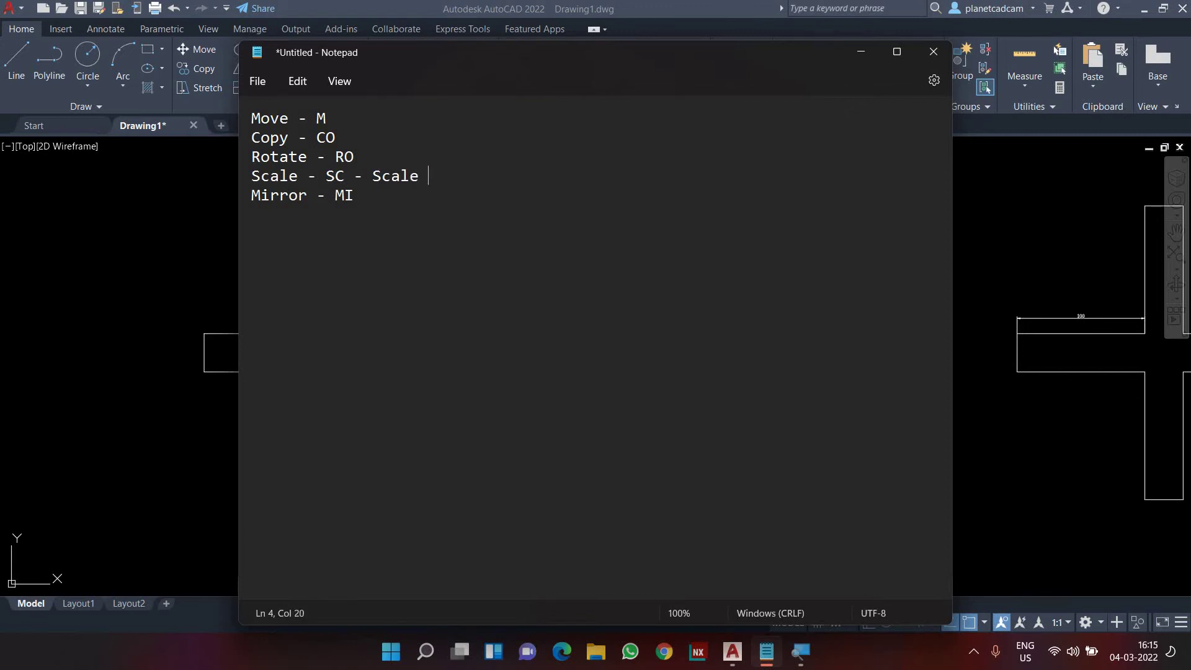
{"action": "type", "text": "fact"}
{"action": "key", "text": "BackSpace"}
{"action": "key", "text": "BackSpace"}
{"action": "type", "text": "new"}
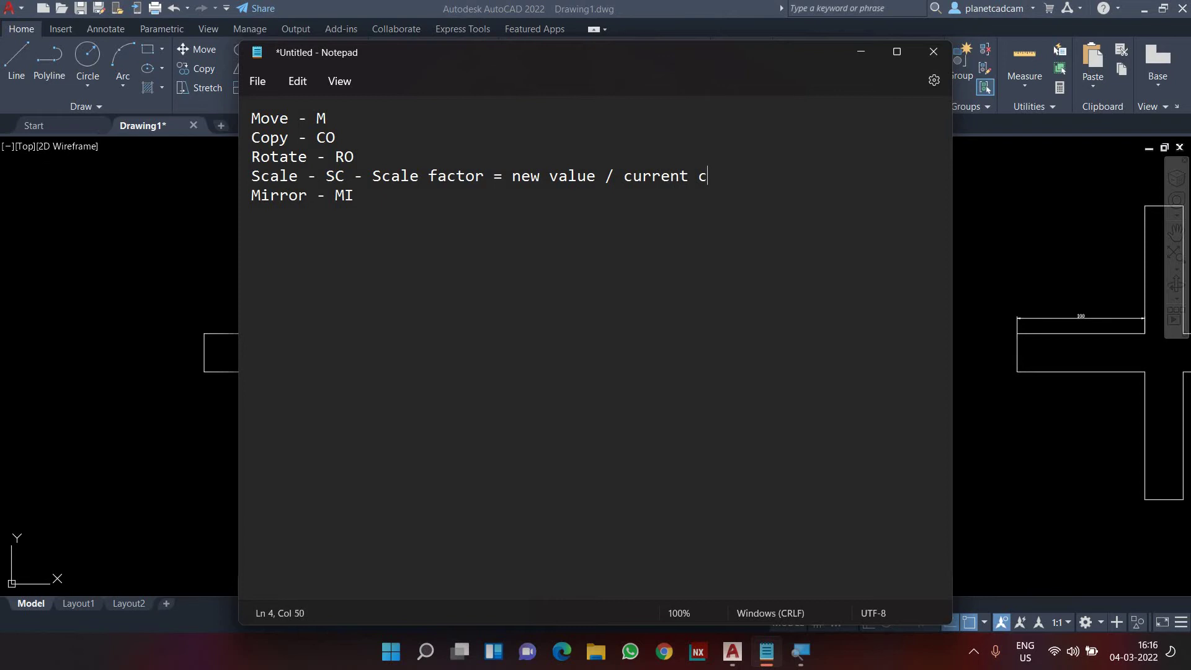
{"action": "type", "text": "va"}
{"action": "key", "text": "BackSpace"}
{"action": "key", "text": "BackSpace"}
- Highlight "new value / current value" in the Scale note, then minimize Notepad to return to the drawing
{"action": "left_click_drag", "start_coordinate": [512, 176], "coordinate": [355, 196]}
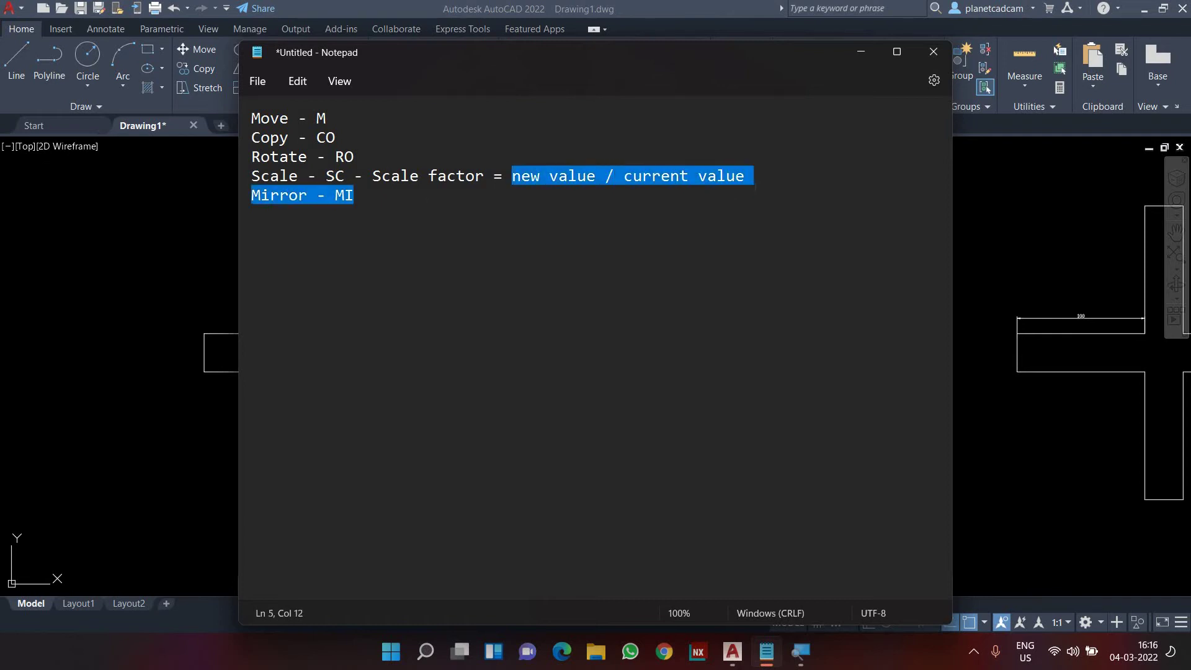
{"action": "left_click", "coordinate": [355, 196]}
{"action": "mouse_move", "coordinate": [558, 176]}
{"action": "left_mouse_down"}
{"action": "mouse_move", "coordinate": [744, 176]}
{"action": "mouse_move", "coordinate": [512, 177]}
{"action": "left_mouse_up"}
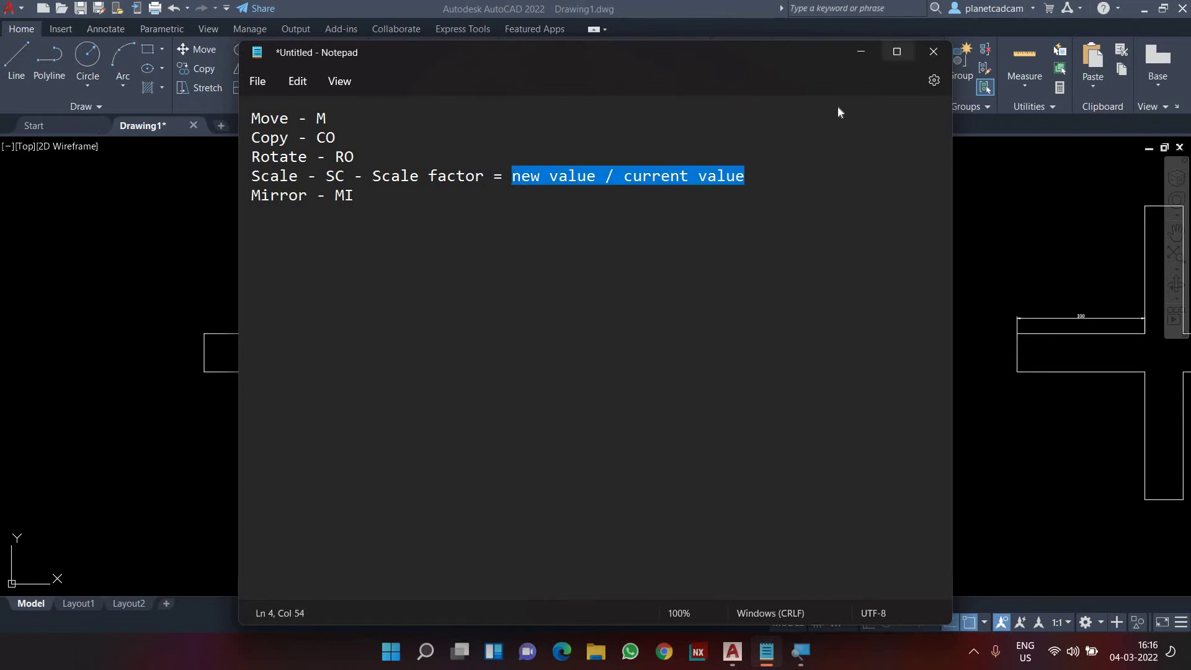
{"action": "left_click", "coordinate": [860, 52]}
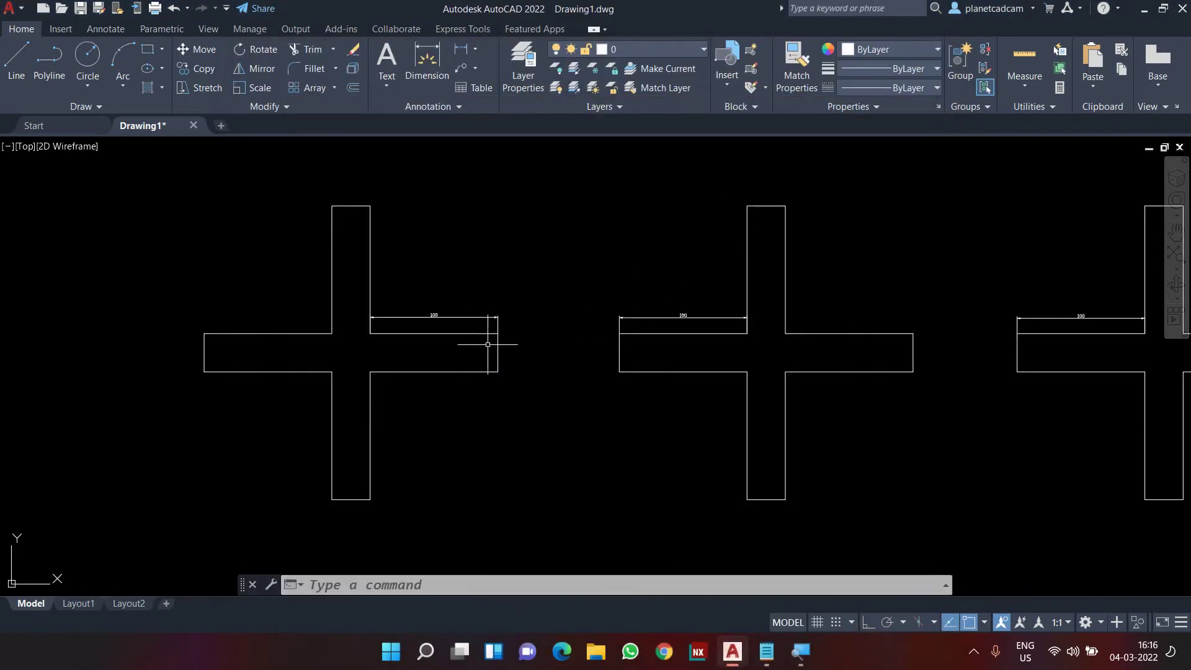
- Scale the first cross together with its dimension by a factor of 0.5 about the cross's centre
{"action": "scroll", "coordinate": [404, 349], "scroll_direction": "up", "scroll_amount": 2}
{"action": "middle_click_drag", "start_coordinate": [405, 348], "coordinate": [471, 338]}
{"action": "scroll", "coordinate": [469, 345], "scroll_direction": "down", "scroll_amount": 2}
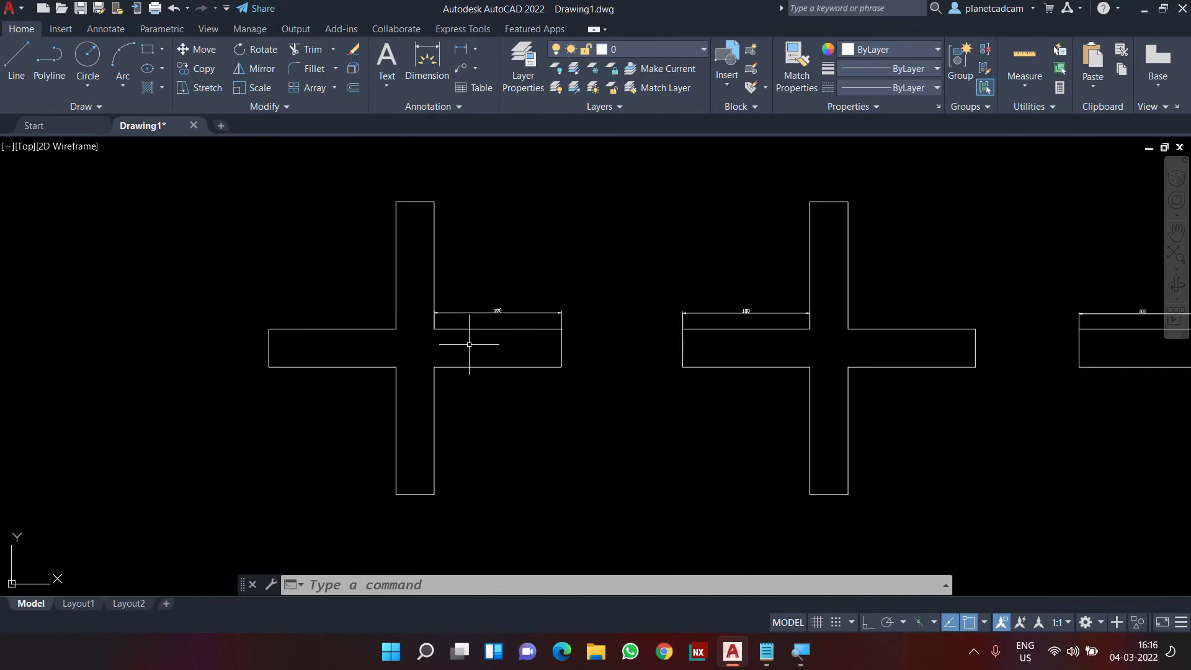
{"action": "type", "text": "sc"}
{"action": "key", "text": "Return"}
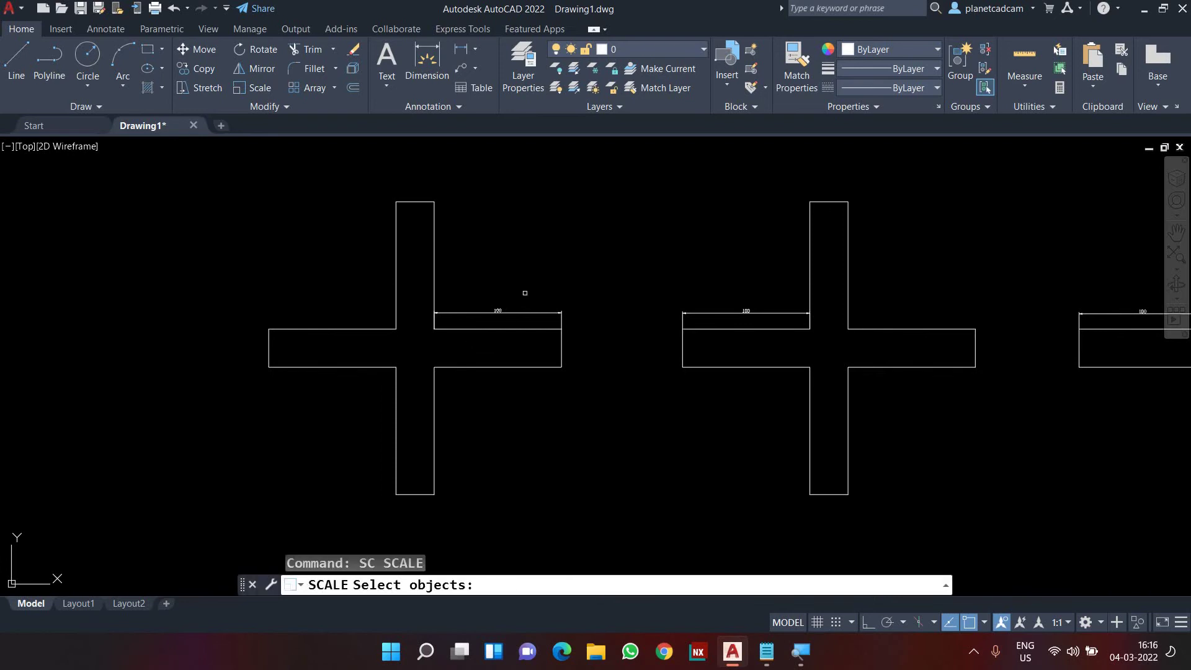
{"action": "left_click", "coordinate": [592, 188]}
{"action": "left_click", "coordinate": [230, 523]}
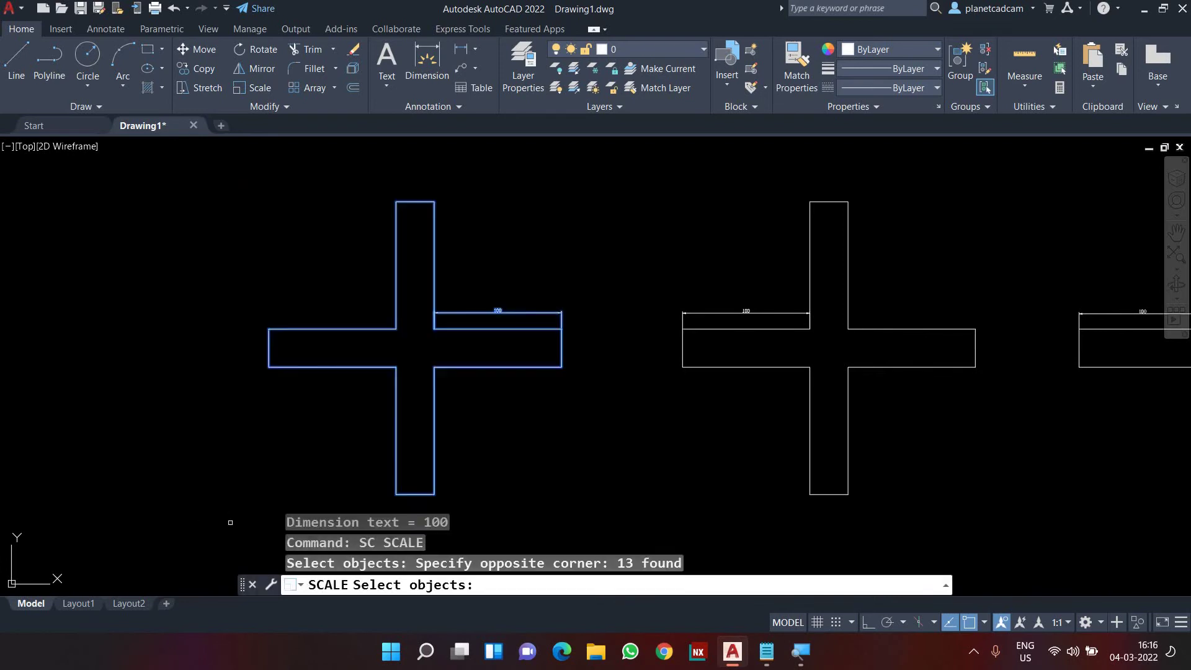
{"action": "key", "text": "Return"}
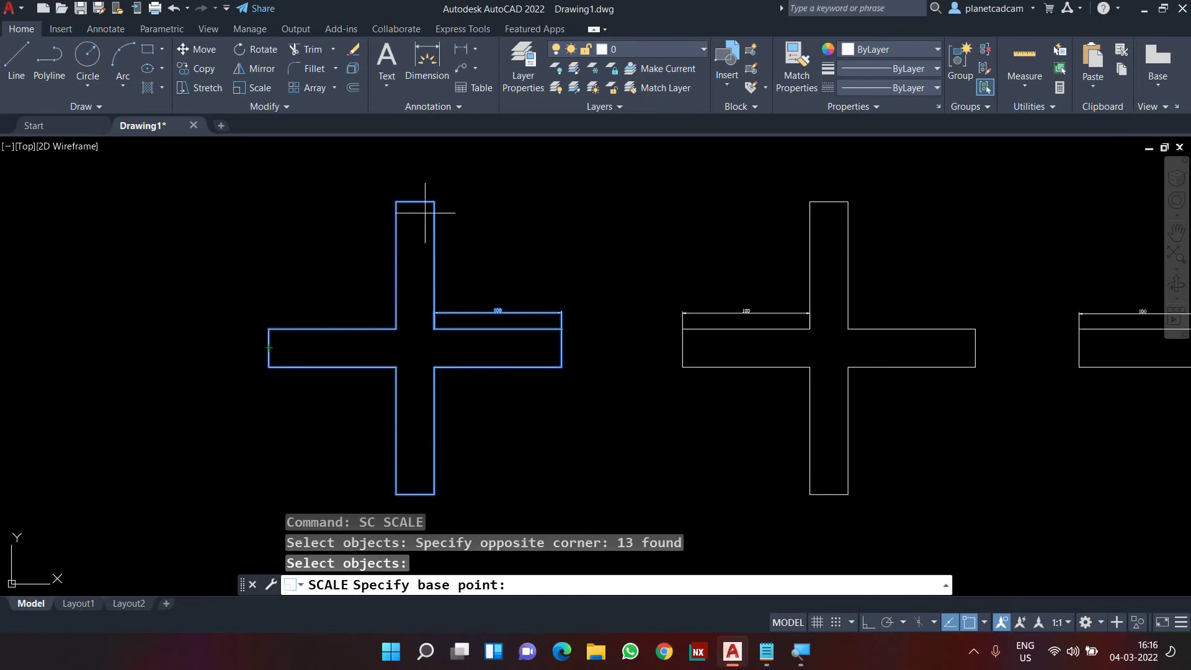
{"action": "left_click", "coordinate": [415, 348]}
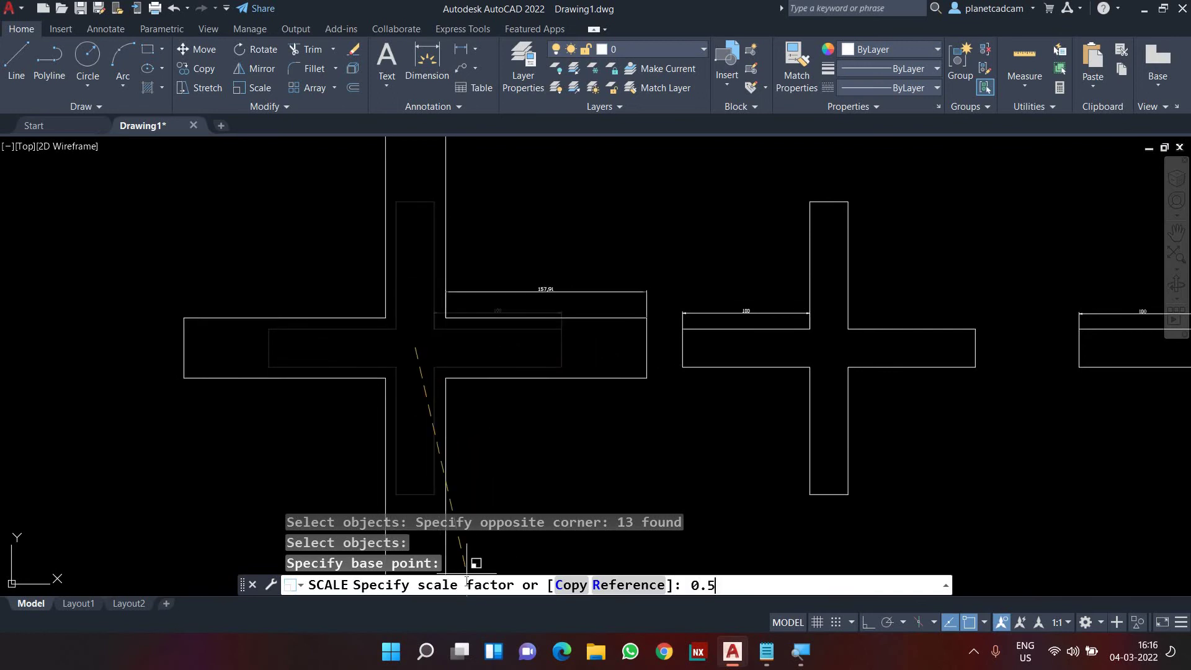
{"action": "key", "text": "Return"}
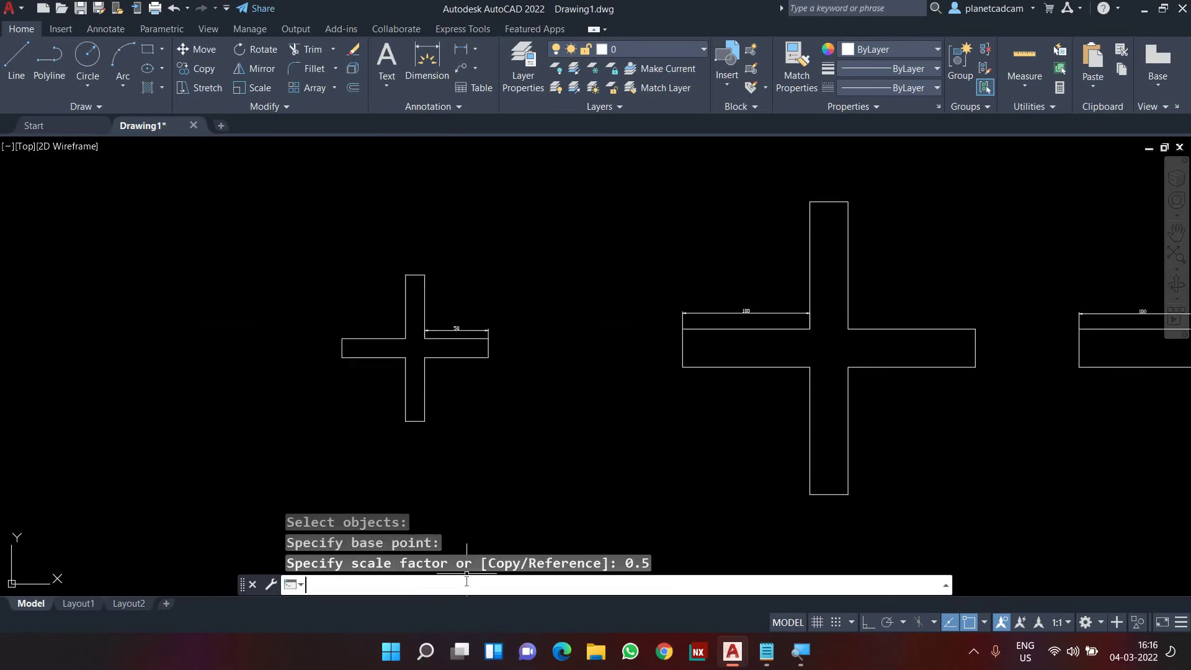
{"action": "scroll", "coordinate": [476, 333], "scroll_direction": "up", "scroll_amount": 5}
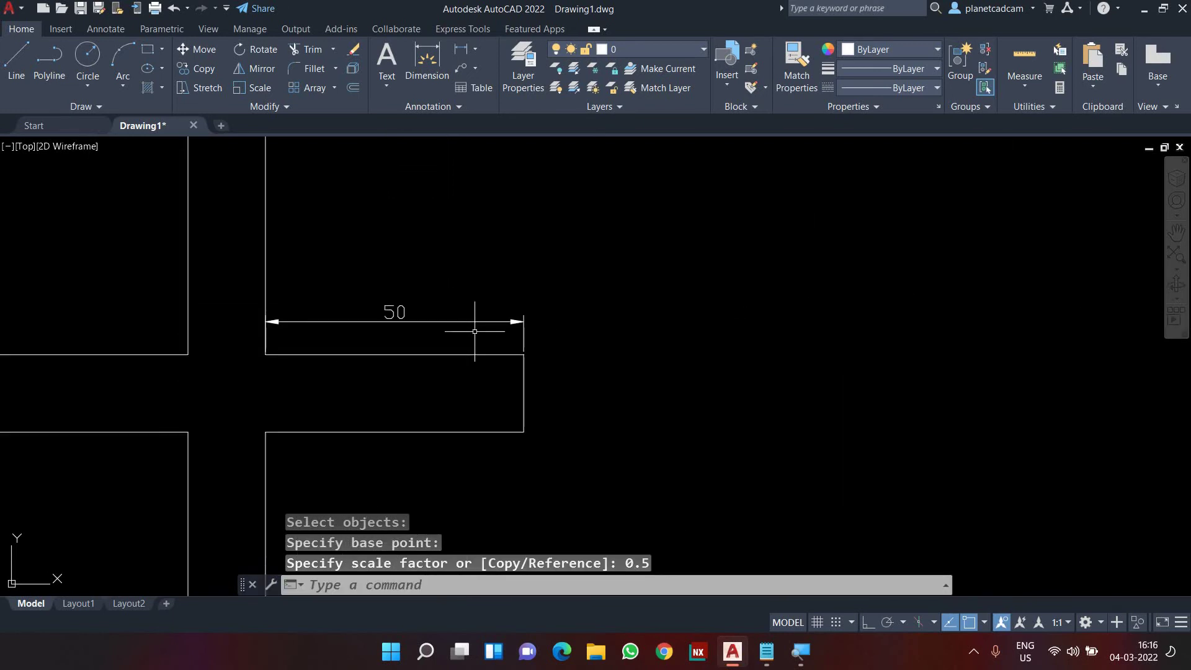
{"action": "scroll", "coordinate": [399, 332], "scroll_direction": "down", "scroll_amount": 5}
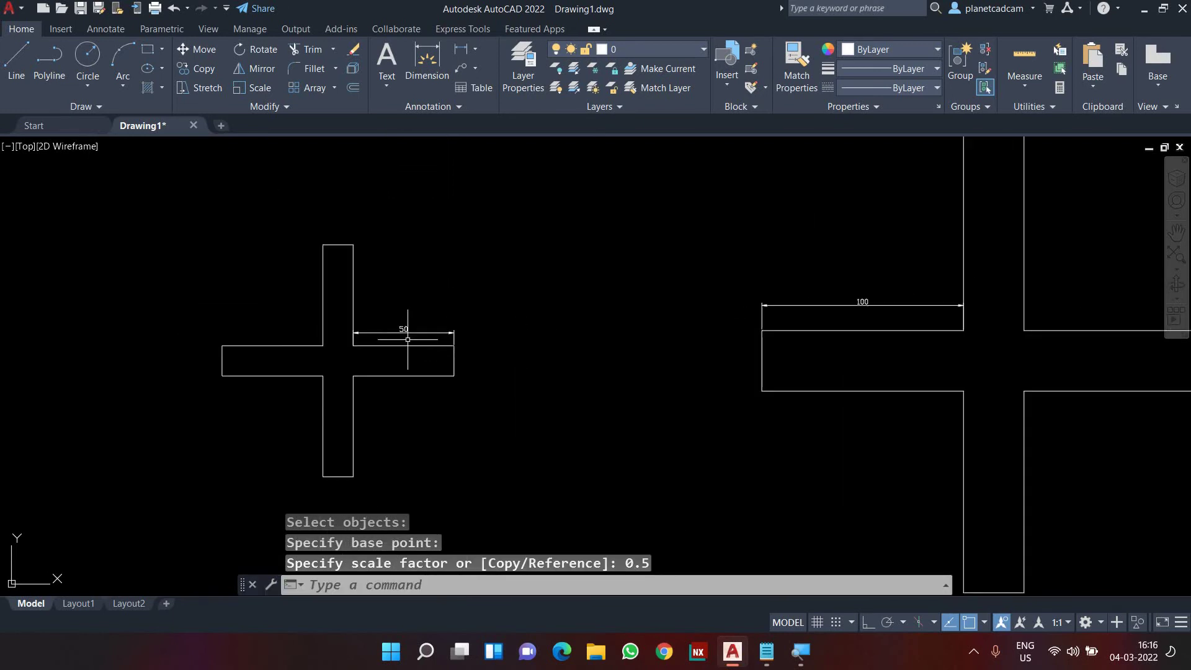
- Calculate the second cross's scale factor as 80 ÷ 100 in Calculator, then close it
{"action": "middle_click_drag", "start_coordinate": [591, 368], "coordinate": [539, 377]}
{"action": "scroll", "coordinate": [639, 364], "scroll_direction": "up", "scroll_amount": 2}
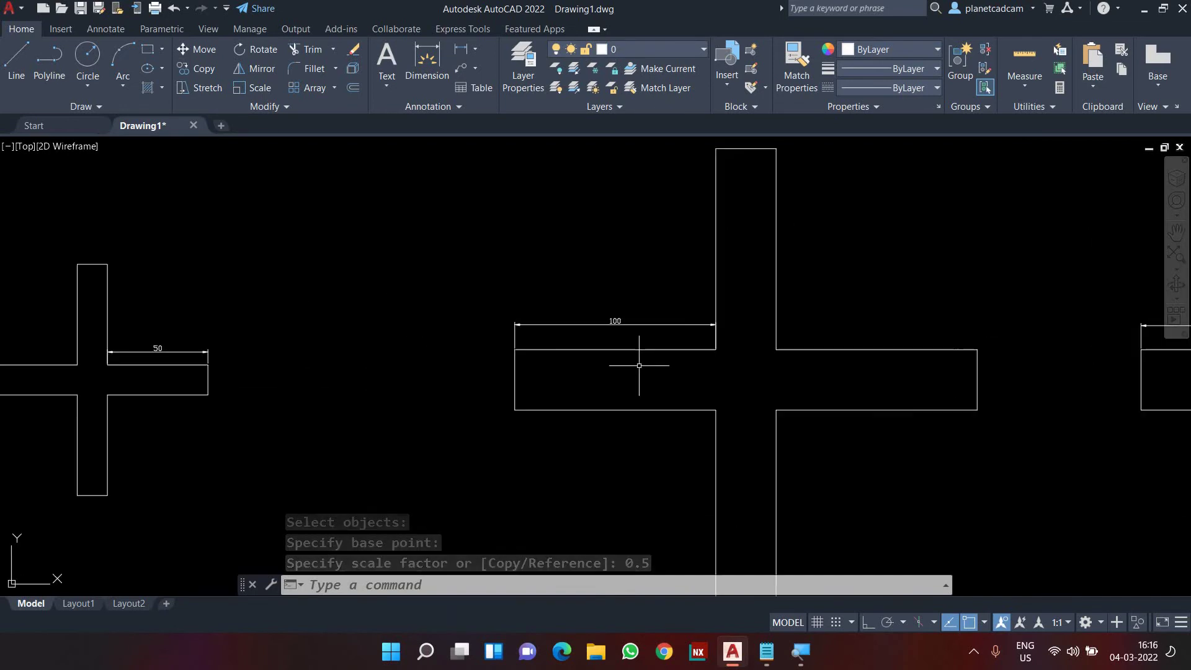
{"action": "scroll", "coordinate": [614, 319], "scroll_direction": "up", "scroll_amount": 2}
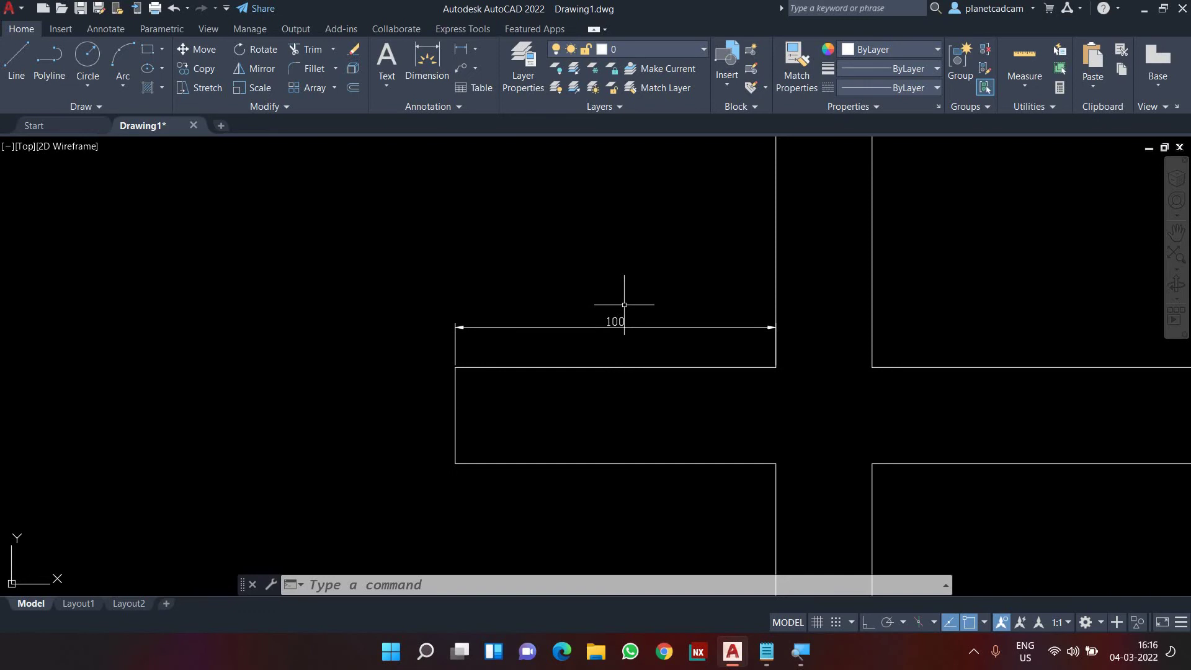
{"action": "key", "text": "super+r"}
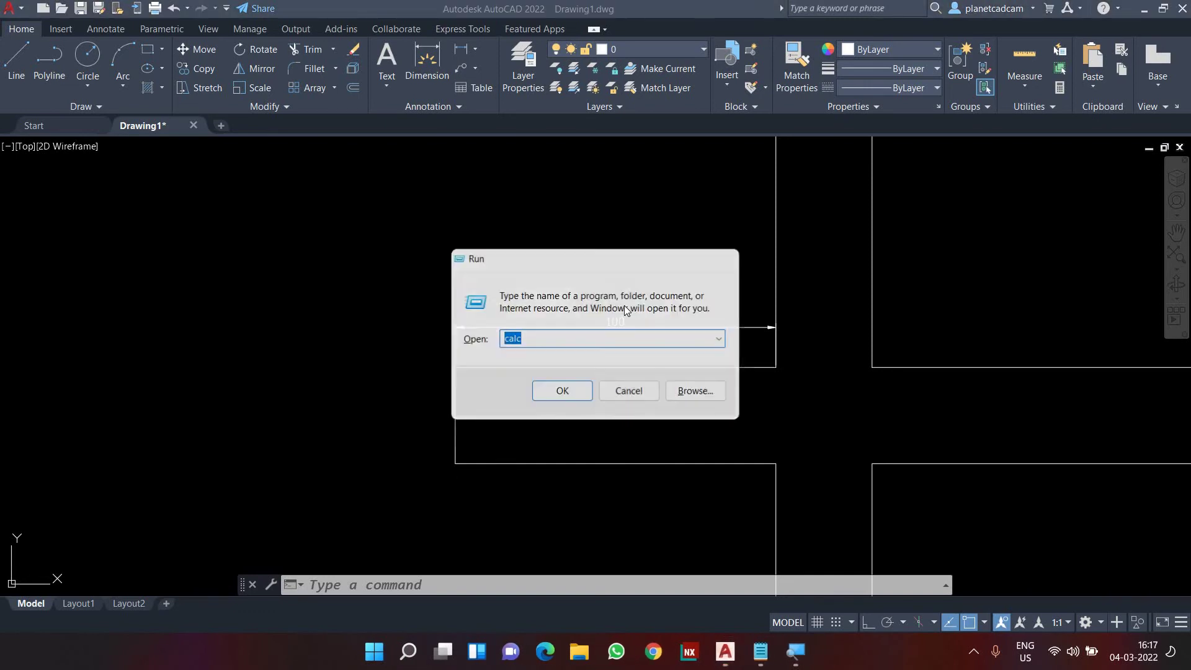
{"action": "key", "text": "Return"}
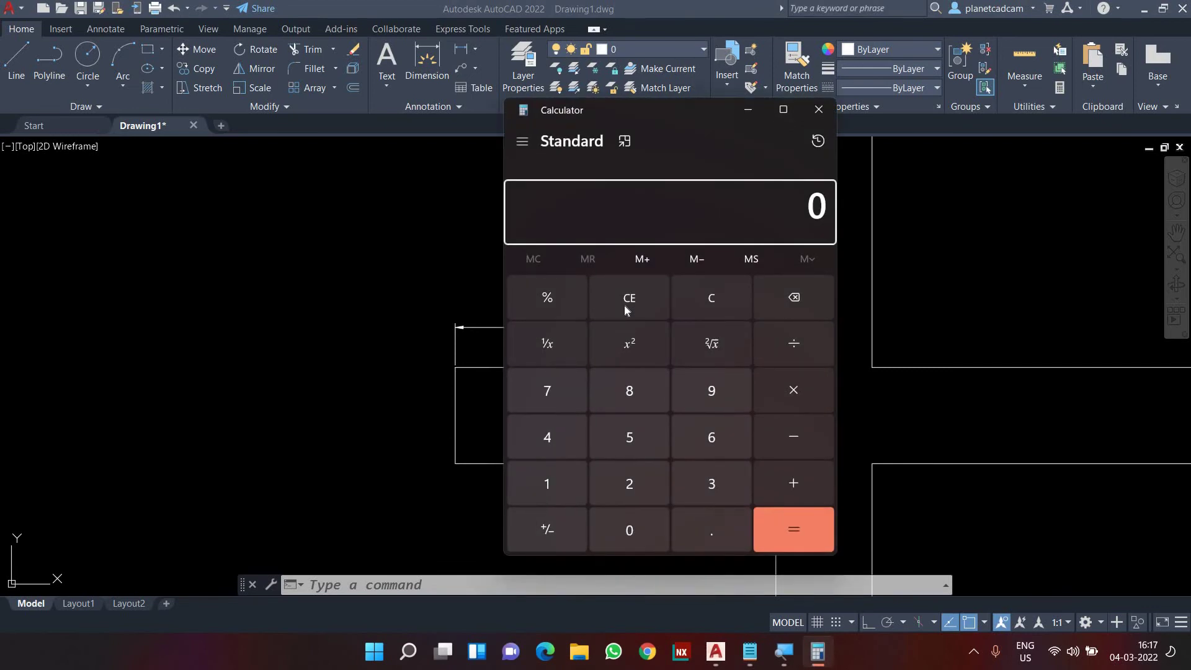
{"action": "type", "text": "80"}
{"action": "type", "text": "100"}
{"action": "key", "text": "Return"}
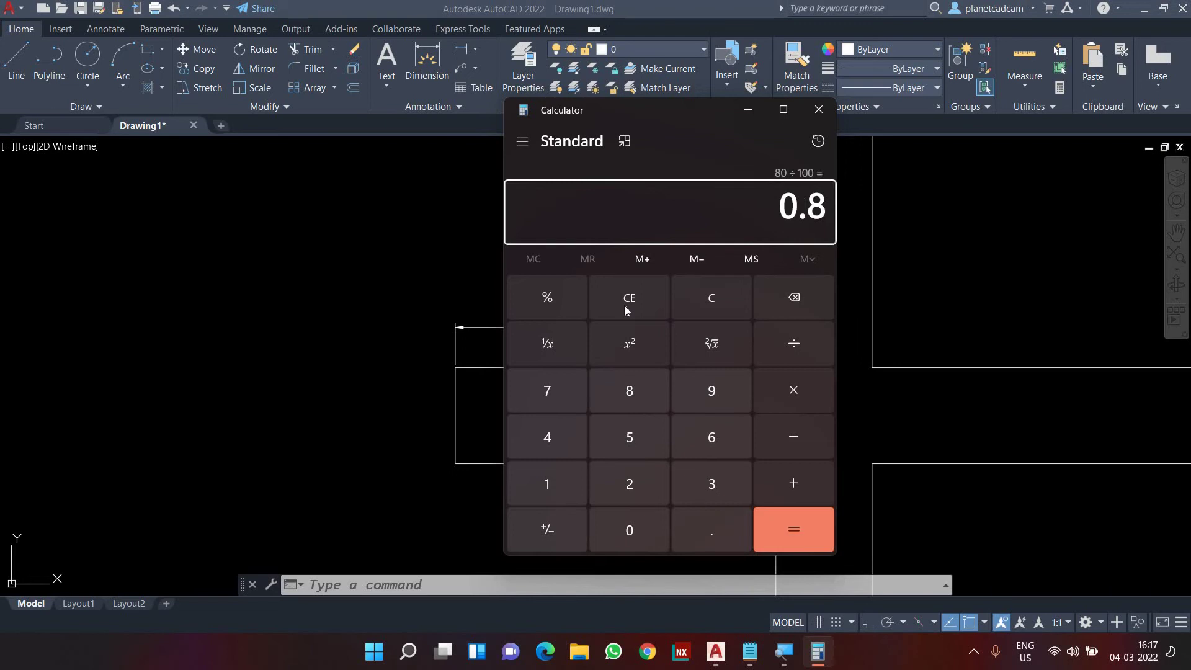
{"action": "left_click", "coordinate": [819, 110]}
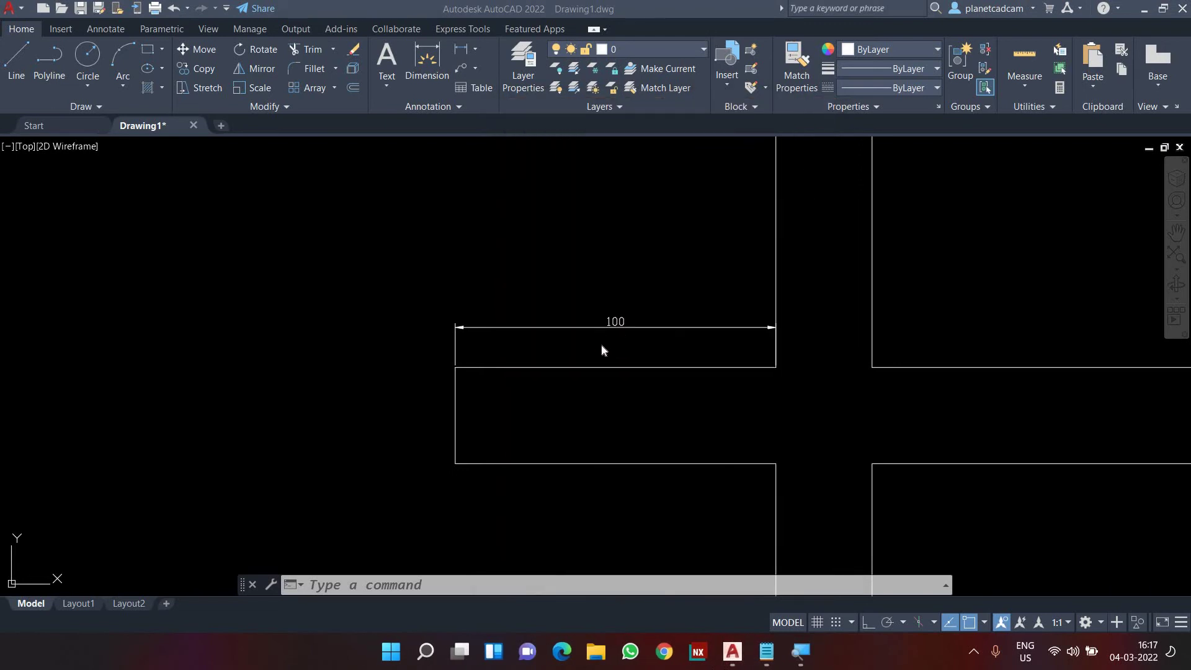
- Scale the second cross and its dimension by a factor of .8 from the cross's lower-left inner corner
{"action": "scroll", "coordinate": [579, 344], "scroll_direction": "down", "scroll_amount": 2}
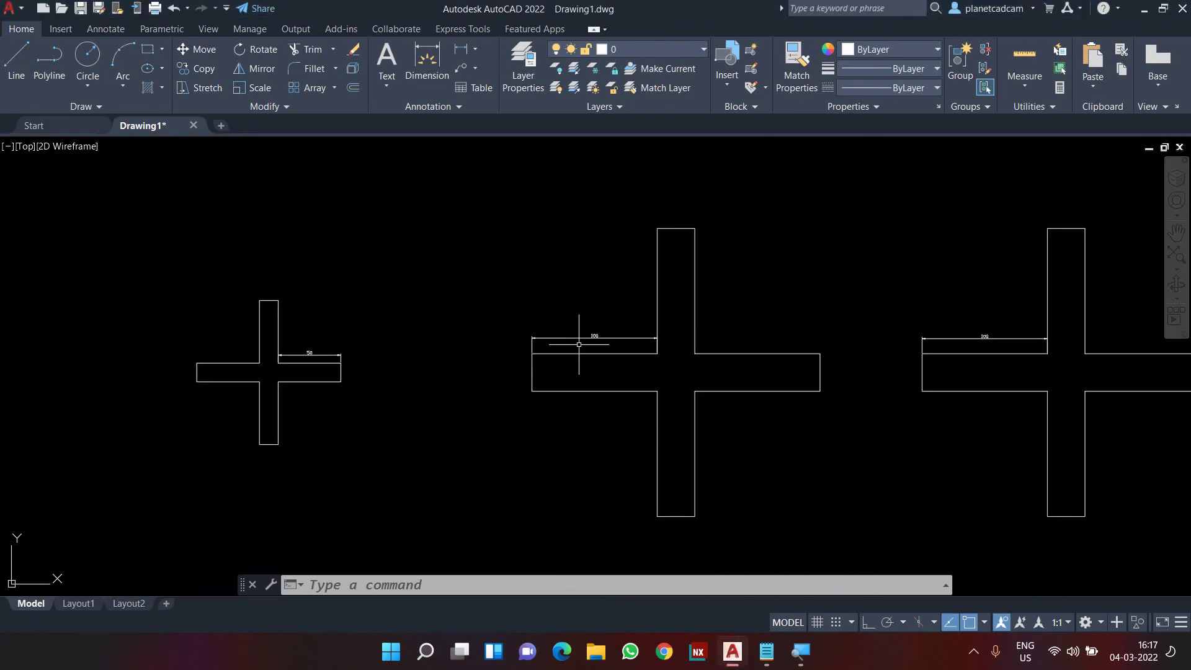
{"action": "type", "text": "sc"}
{"action": "key", "text": "Return"}
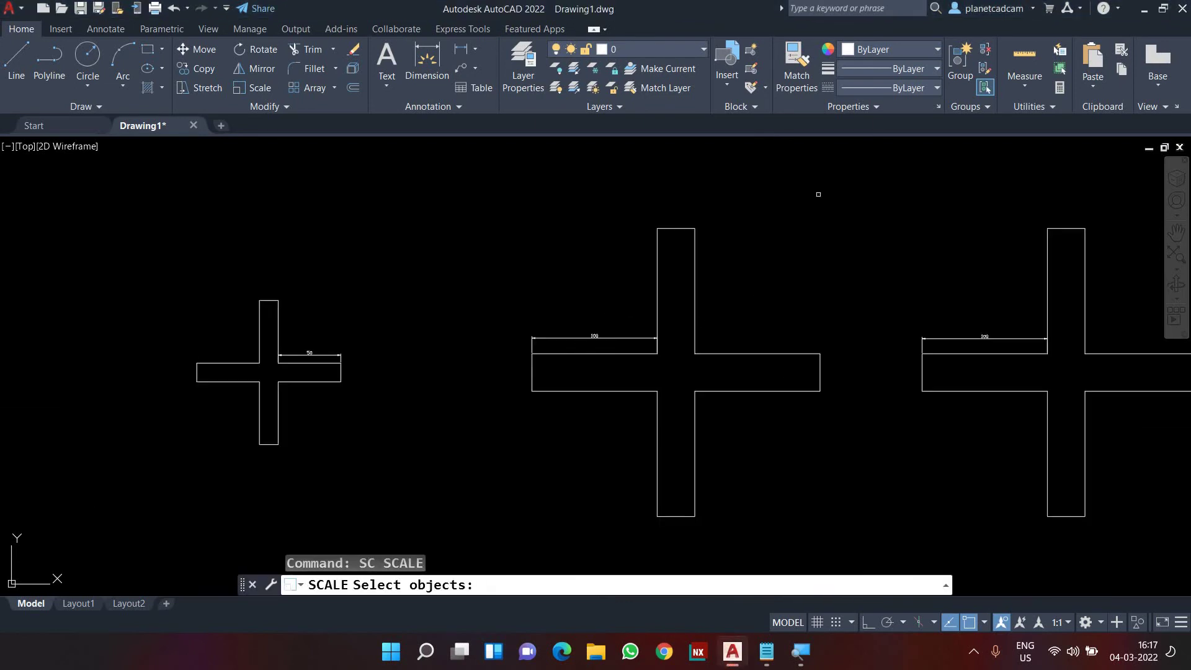
{"action": "left_click", "coordinate": [818, 194]}
{"action": "left_click", "coordinate": [505, 524]}
{"action": "left_click", "coordinate": [838, 412]}
{"action": "left_click", "coordinate": [796, 322]}
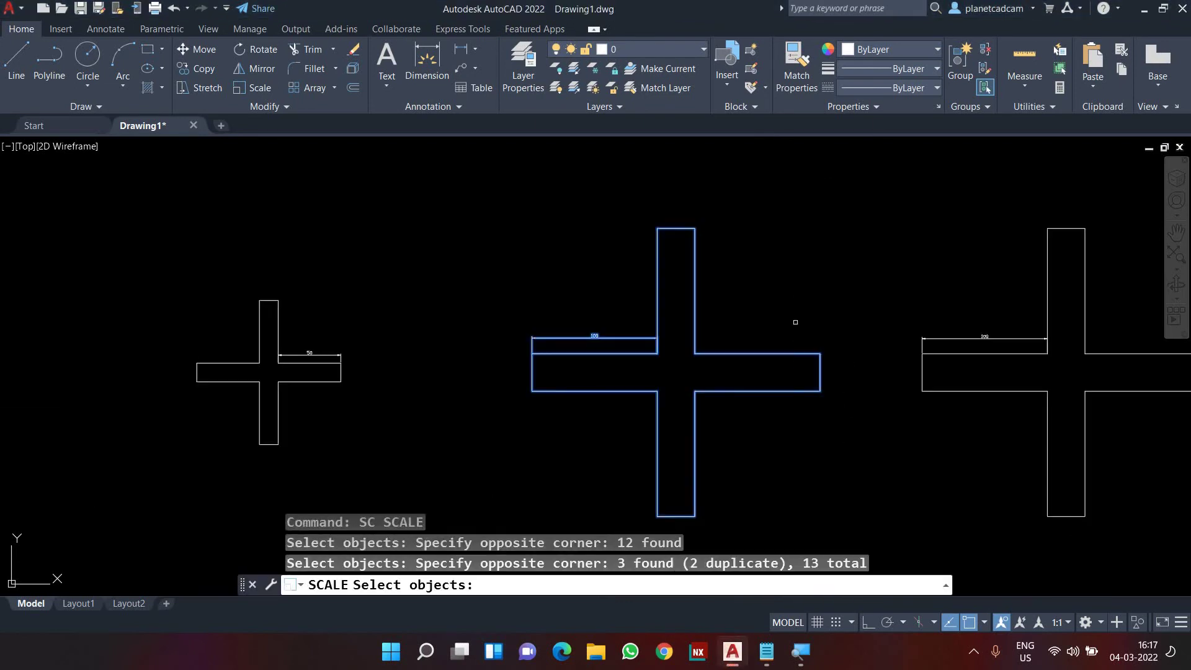
{"action": "key", "text": "Return"}
{"action": "left_click", "coordinate": [657, 390]}
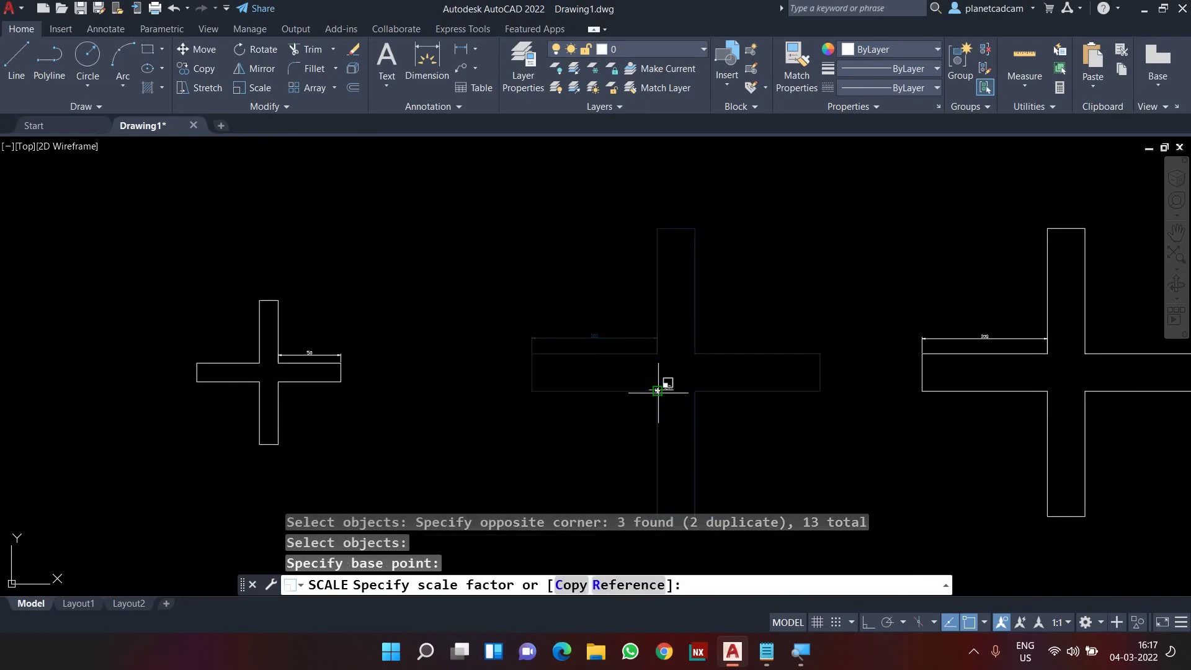
{"action": "type", "text": "."}
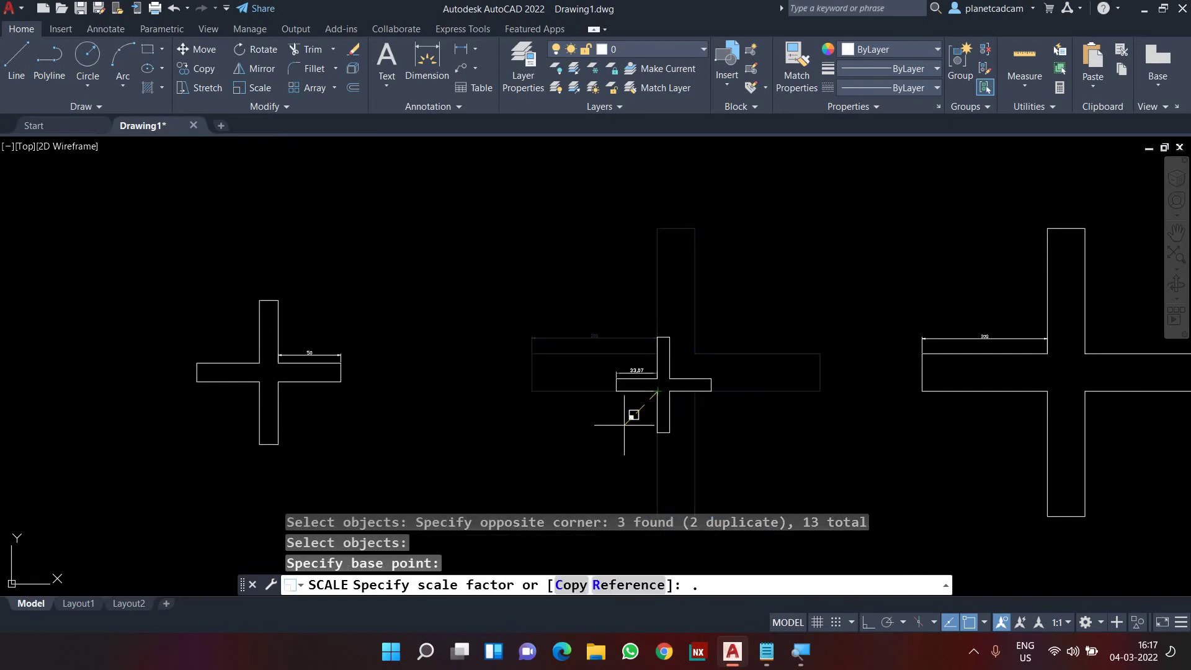
{"action": "type", "text": "8"}
{"action": "key", "text": "Return"}
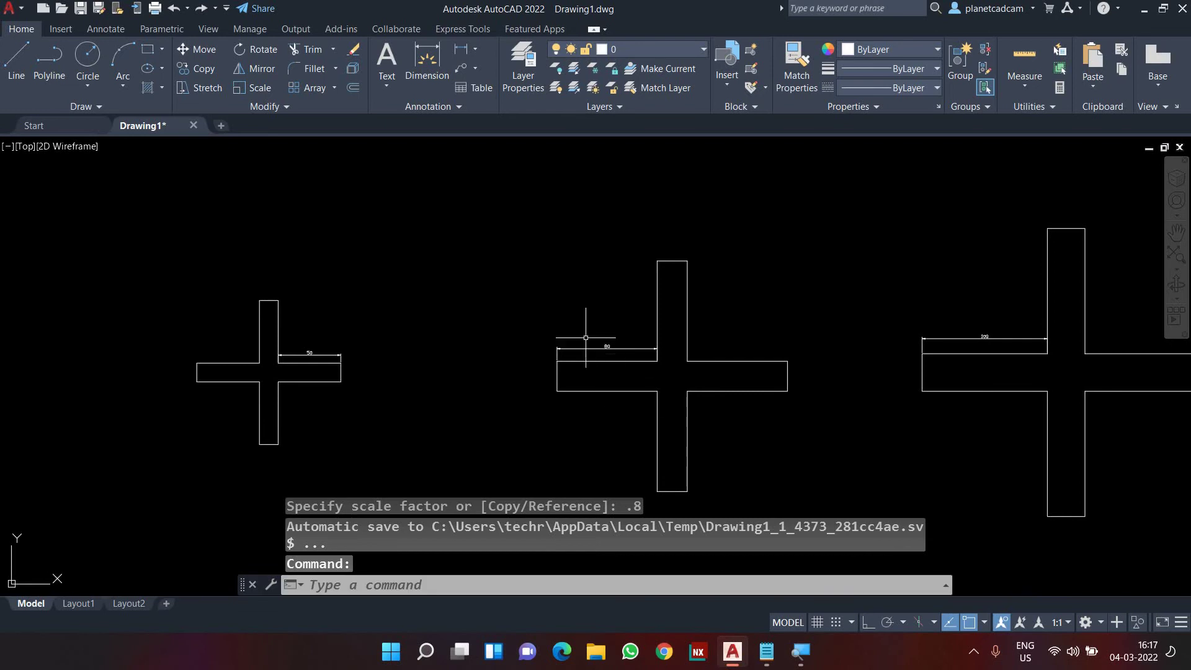
- Calculate the third cross's scale factor as 115 ÷ 100 in Calculator, then close it
{"action": "scroll", "coordinate": [585, 337], "scroll_direction": "up", "scroll_amount": 6}
{"action": "scroll", "coordinate": [585, 335], "scroll_direction": "down", "scroll_amount": 4}
{"action": "middle_click_drag", "start_coordinate": [721, 374], "coordinate": [189, 346]}
{"action": "scroll", "coordinate": [457, 382], "scroll_direction": "down", "scroll_amount": 2}
{"action": "scroll", "coordinate": [573, 359], "scroll_direction": "up", "scroll_amount": 2}
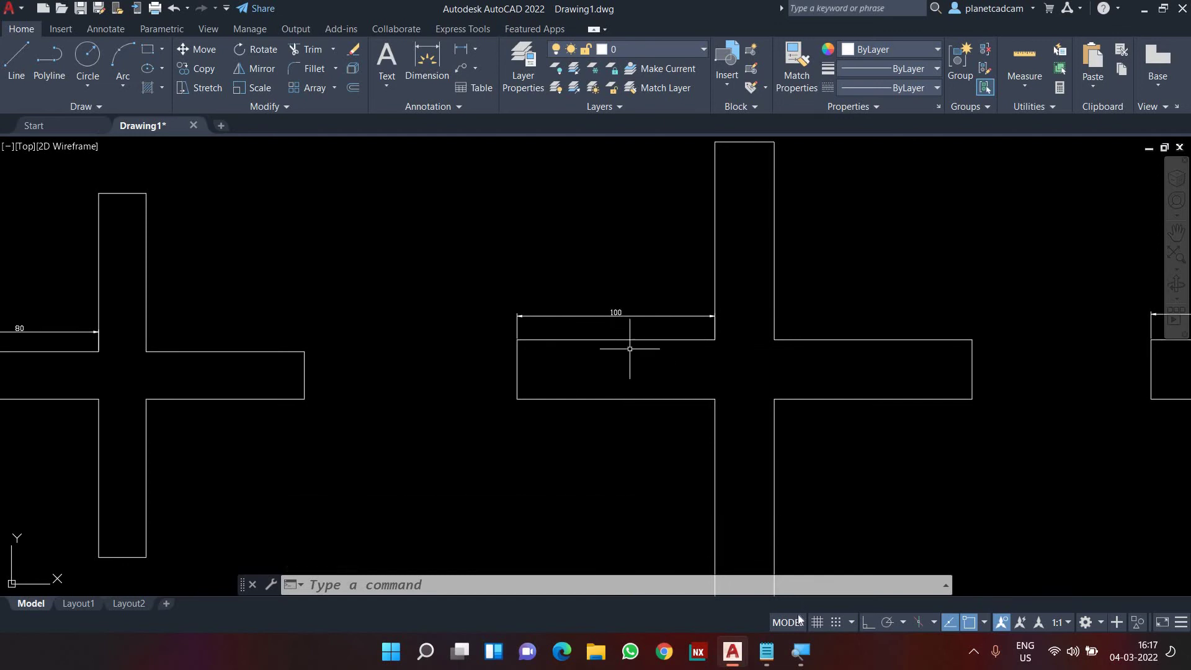
{"action": "key", "text": "super+r"}
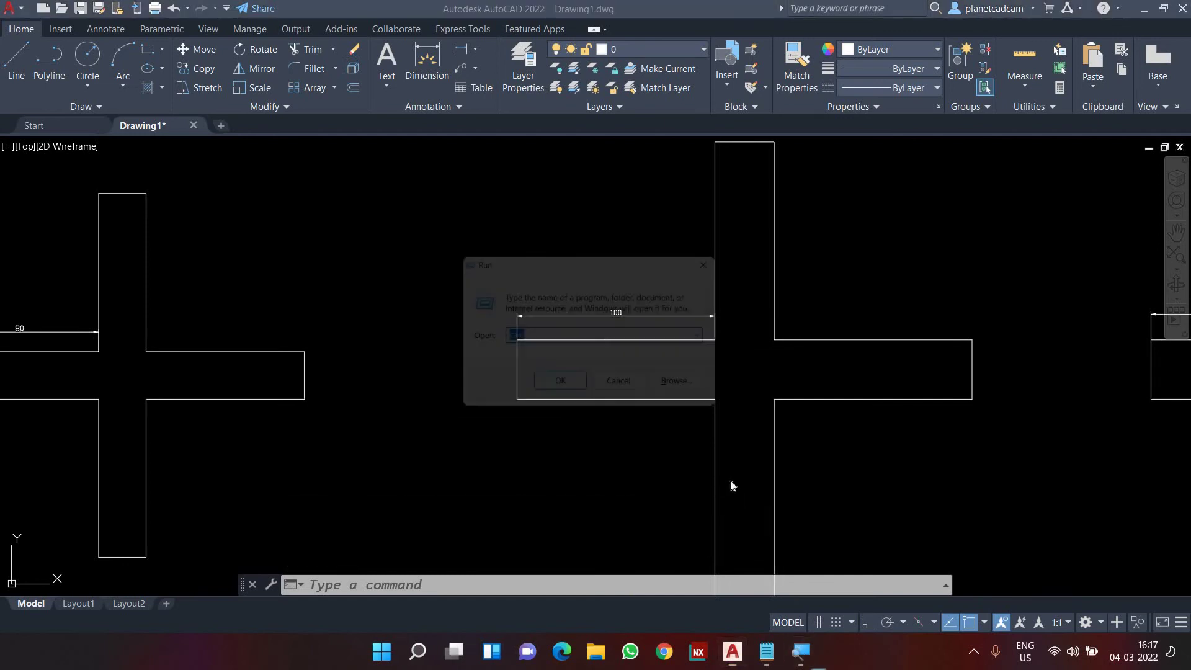
{"action": "key", "text": "Return"}
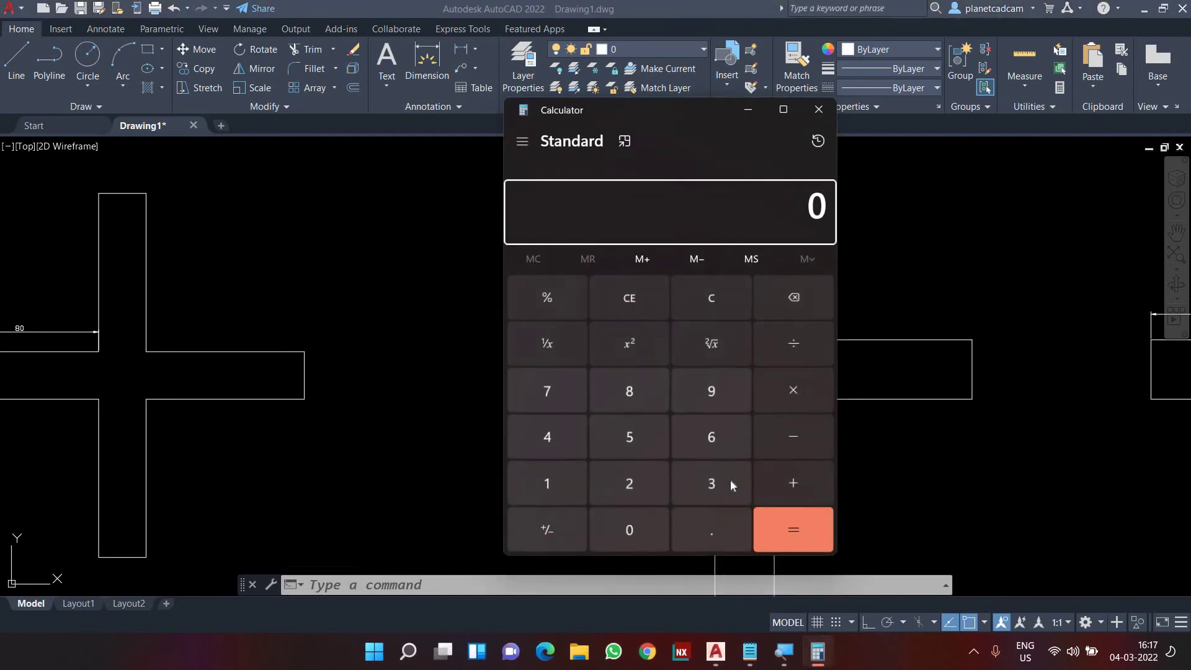
{"action": "type", "text": "115"}
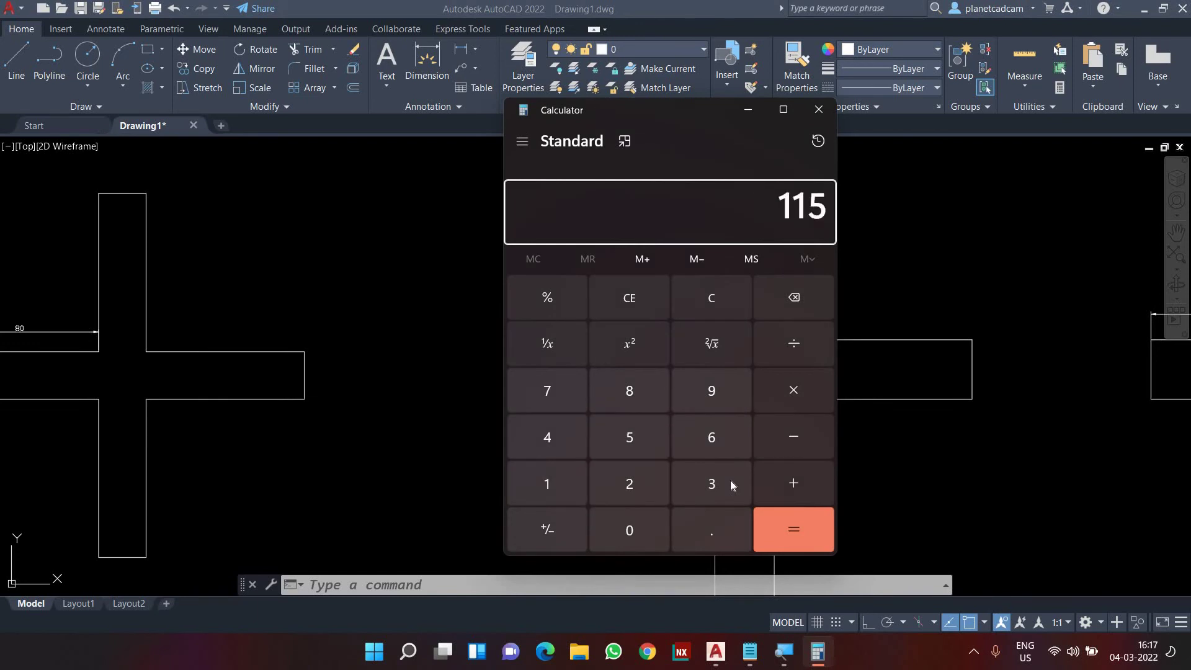
{"action": "type", "text": " ÷ 100"}
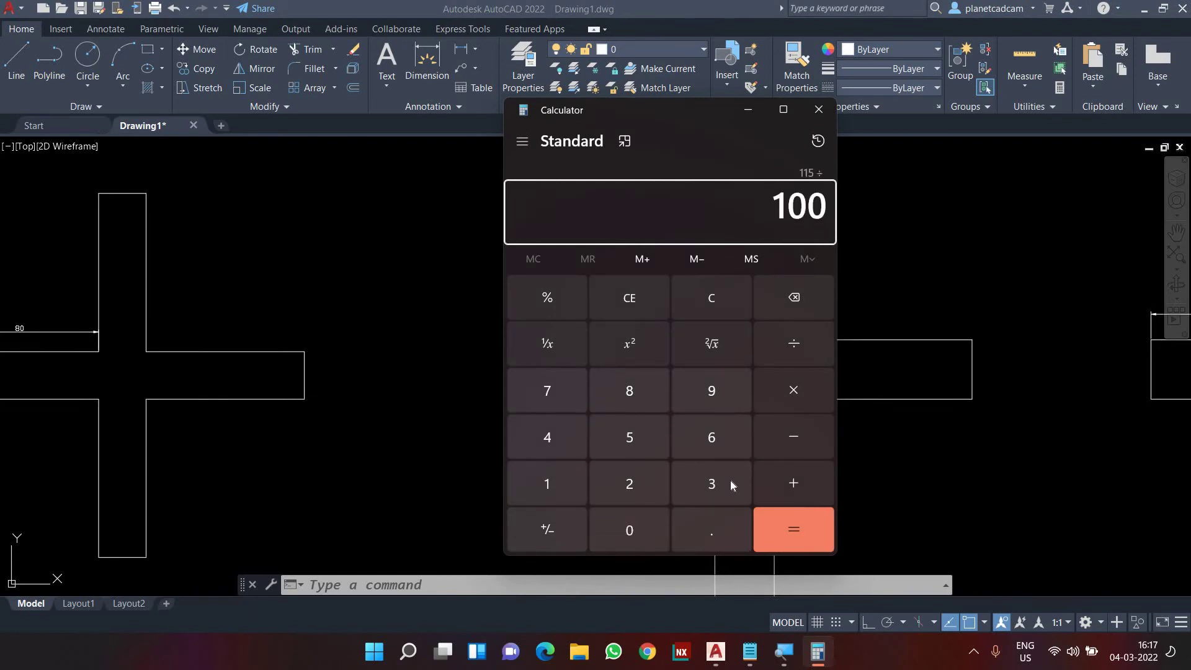
{"action": "key", "text": "Return"}
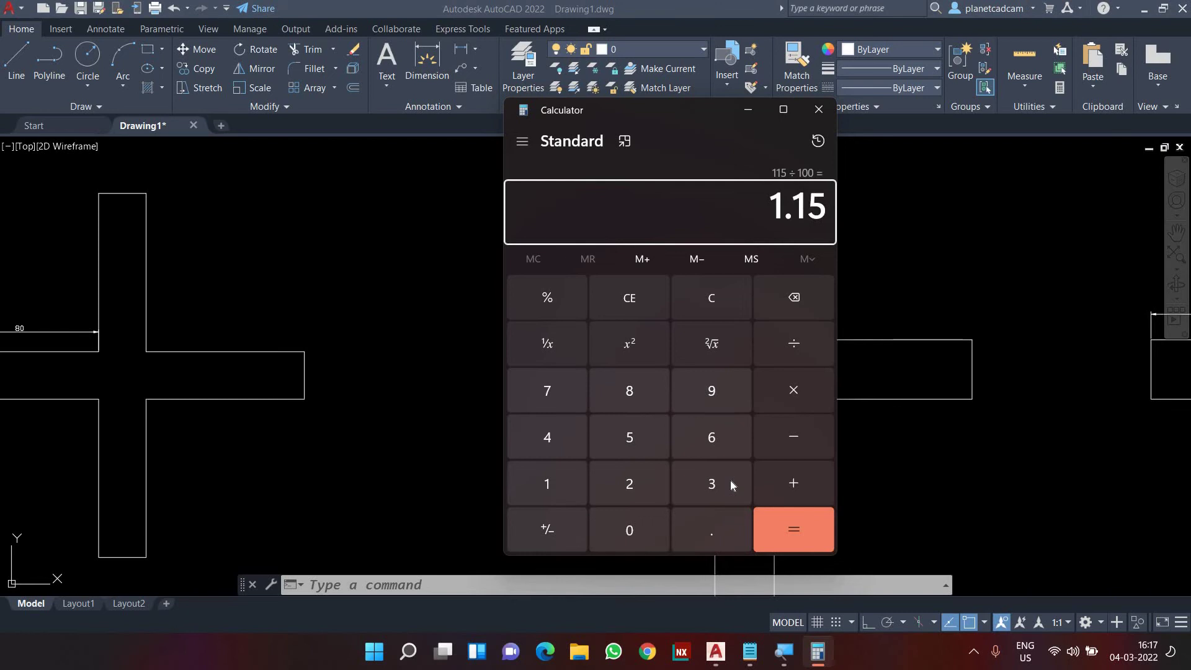
{"action": "left_click", "coordinate": [819, 110]}
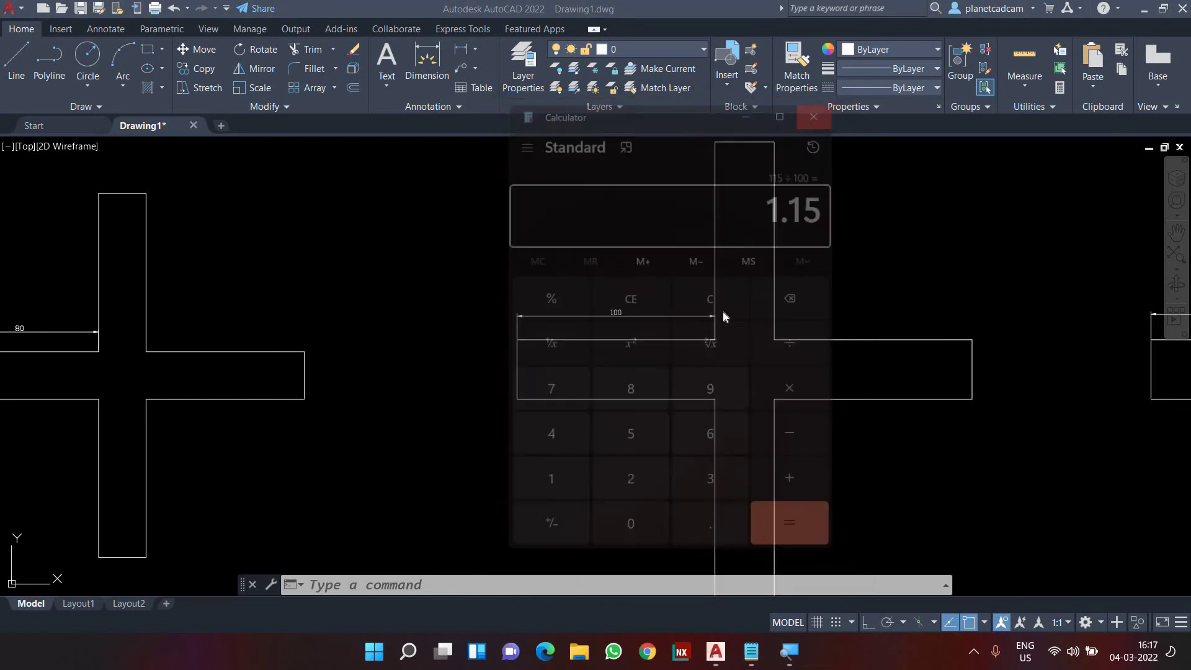
- Scale the third cross together with its dimension by a factor of 1.15 about the cross's centre
{"action": "type", "text": "sc"}
{"action": "key", "text": "Return"}
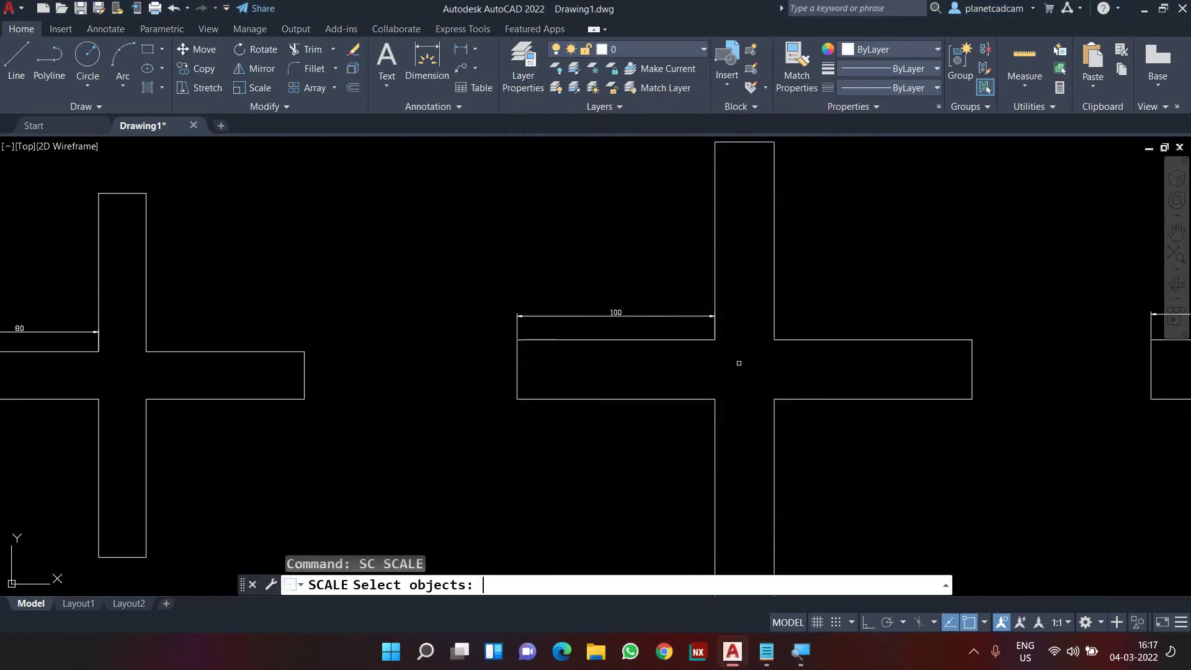
{"action": "scroll", "coordinate": [739, 363], "scroll_direction": "down", "scroll_amount": 4}
{"action": "left_click", "coordinate": [837, 245]}
{"action": "left_click", "coordinate": [625, 493]}
{"action": "scroll", "coordinate": [730, 394], "scroll_direction": "up", "scroll_amount": 4}
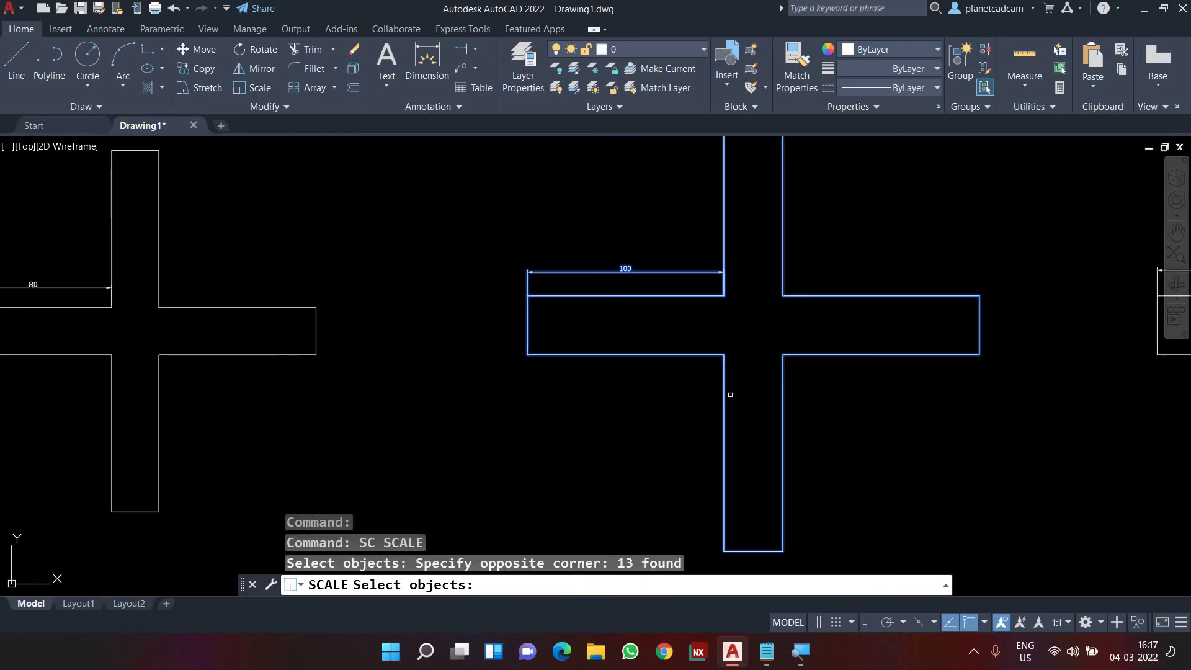
{"action": "key", "text": "Return"}
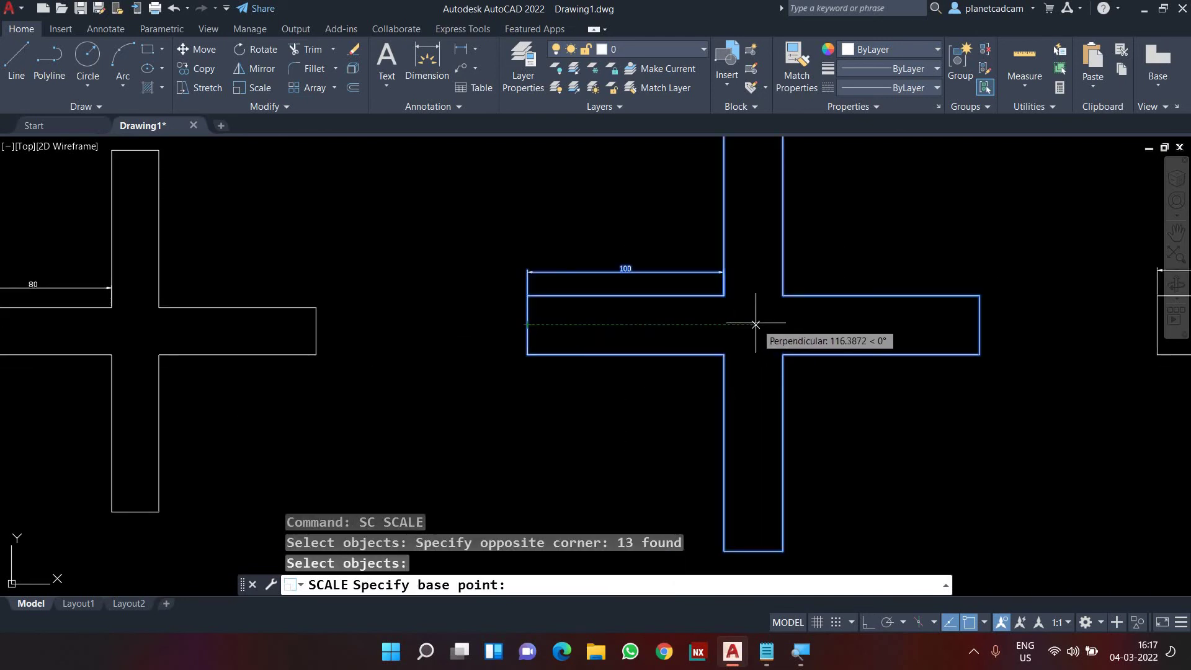
{"action": "left_click", "coordinate": [755, 324]}
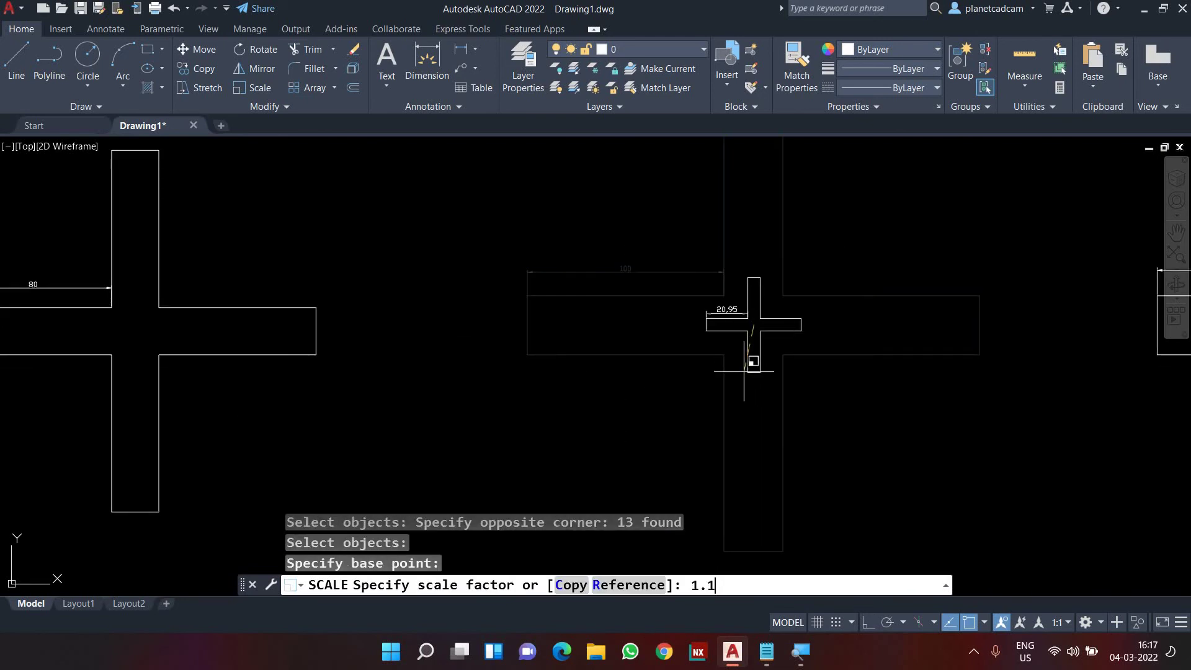
{"action": "key", "text": "Return"}
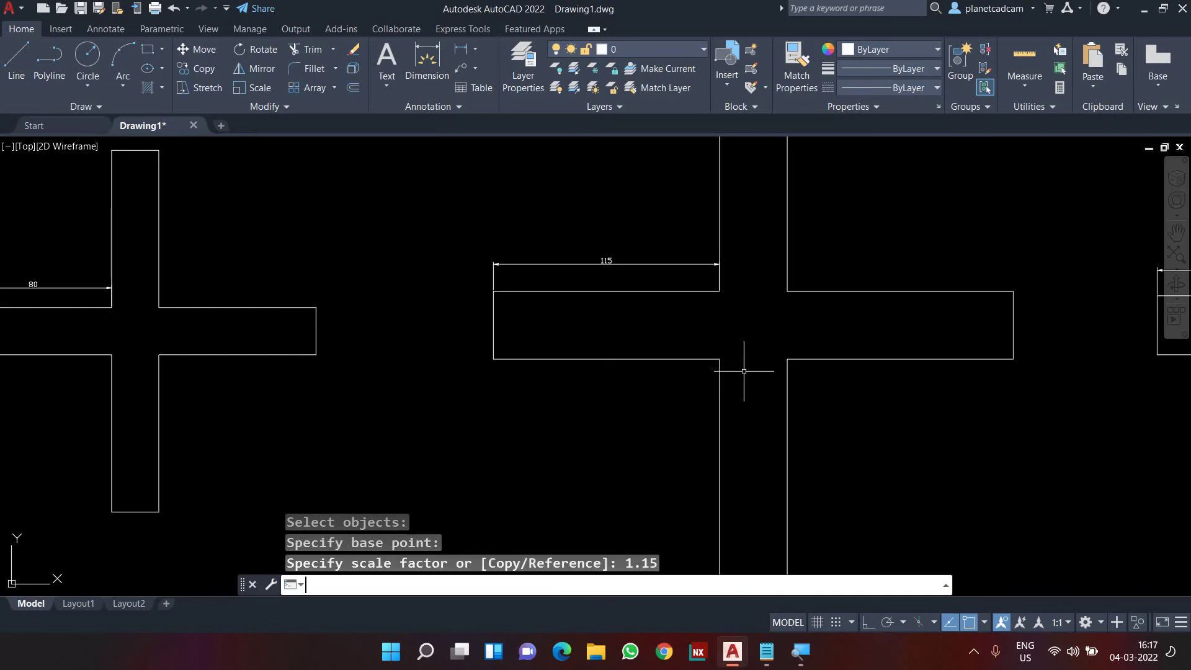
{"action": "scroll", "coordinate": [743, 371], "scroll_direction": "up", "scroll_amount": 4}
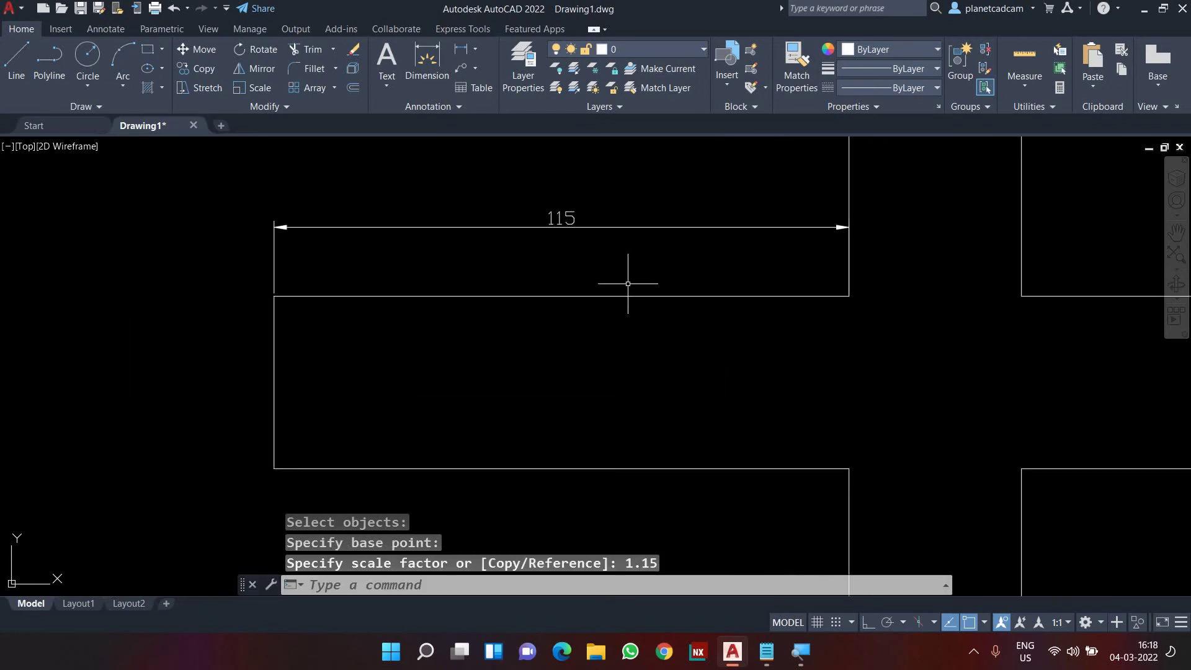
{"action": "scroll", "coordinate": [628, 283], "scroll_direction": "down", "scroll_amount": 6}
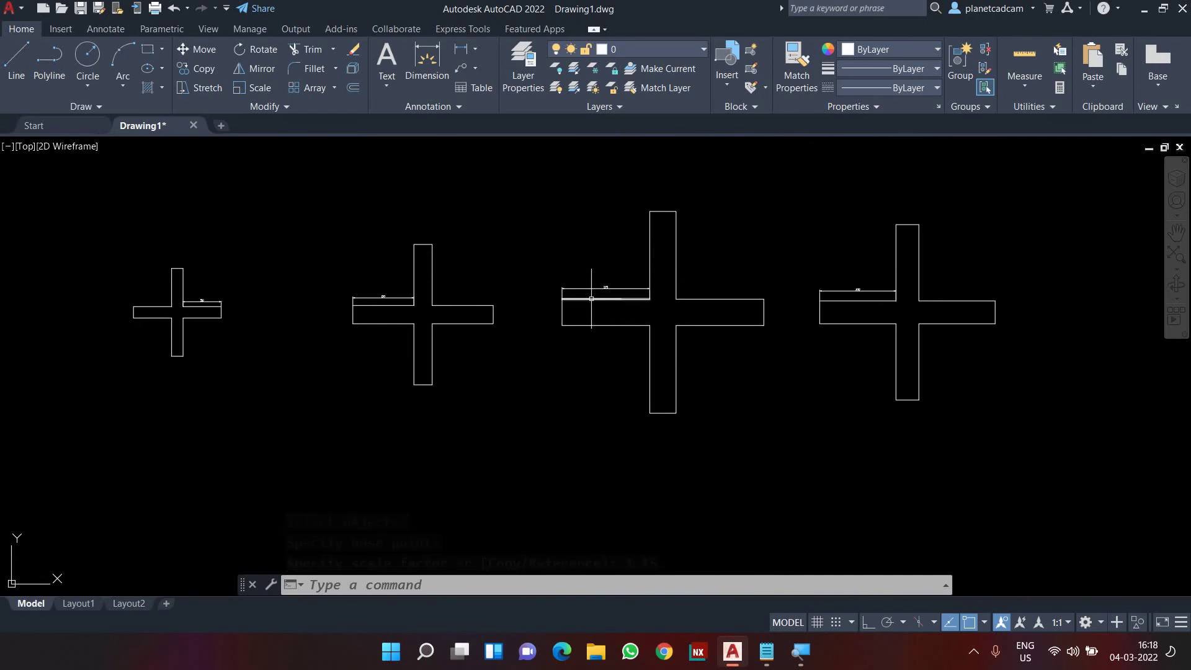
- Delete the dimension above the horizontal arm of the fourth, rightmost cross
{"action": "middle_click_drag", "start_coordinate": [775, 338], "coordinate": [667, 344]}
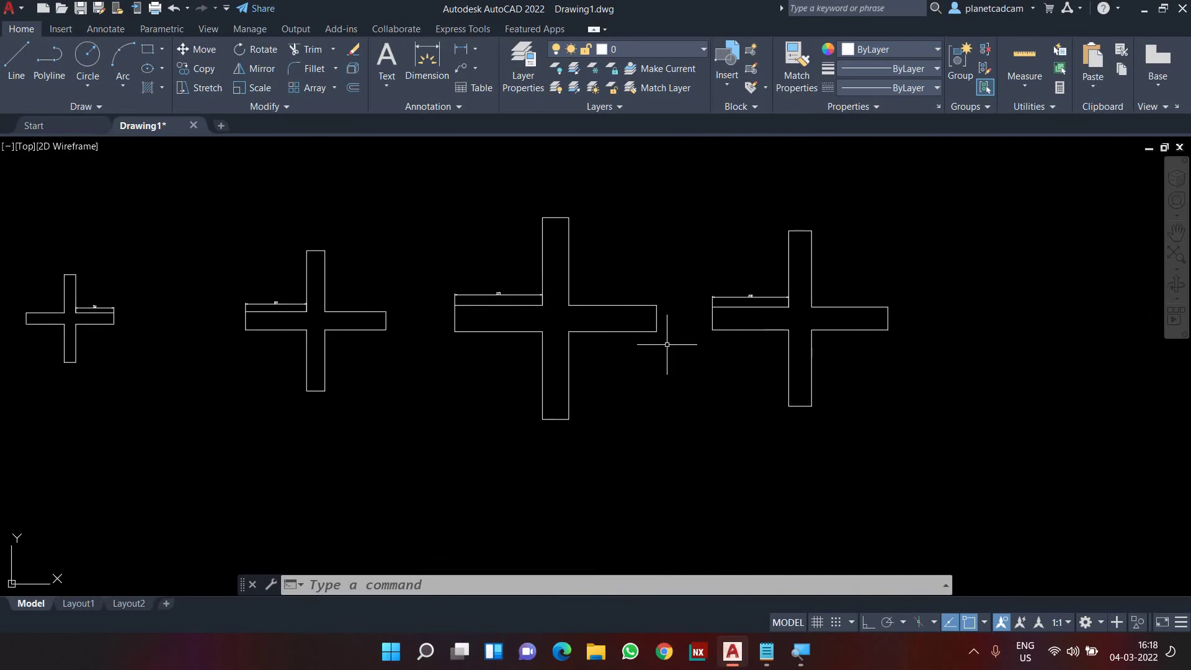
{"action": "scroll", "coordinate": [781, 311], "scroll_direction": "up", "scroll_amount": 4}
{"action": "left_click", "coordinate": [718, 289]}
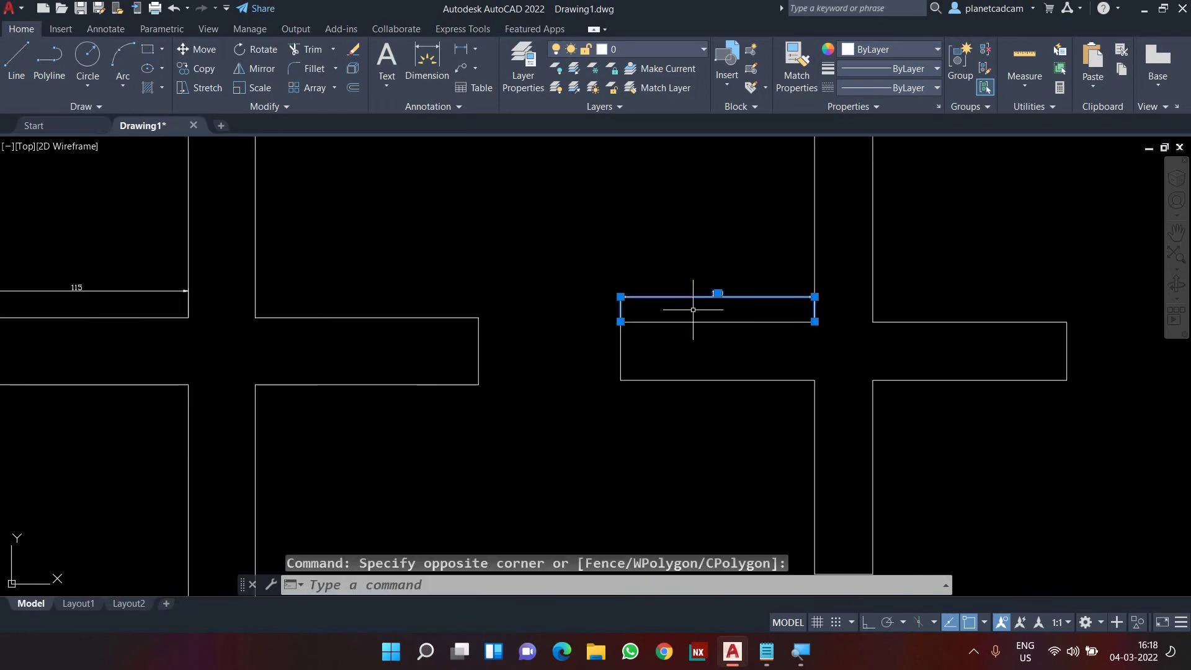
{"action": "key", "text": "Delete"}
{"action": "scroll", "coordinate": [693, 310], "scroll_direction": "down", "scroll_amount": 2}
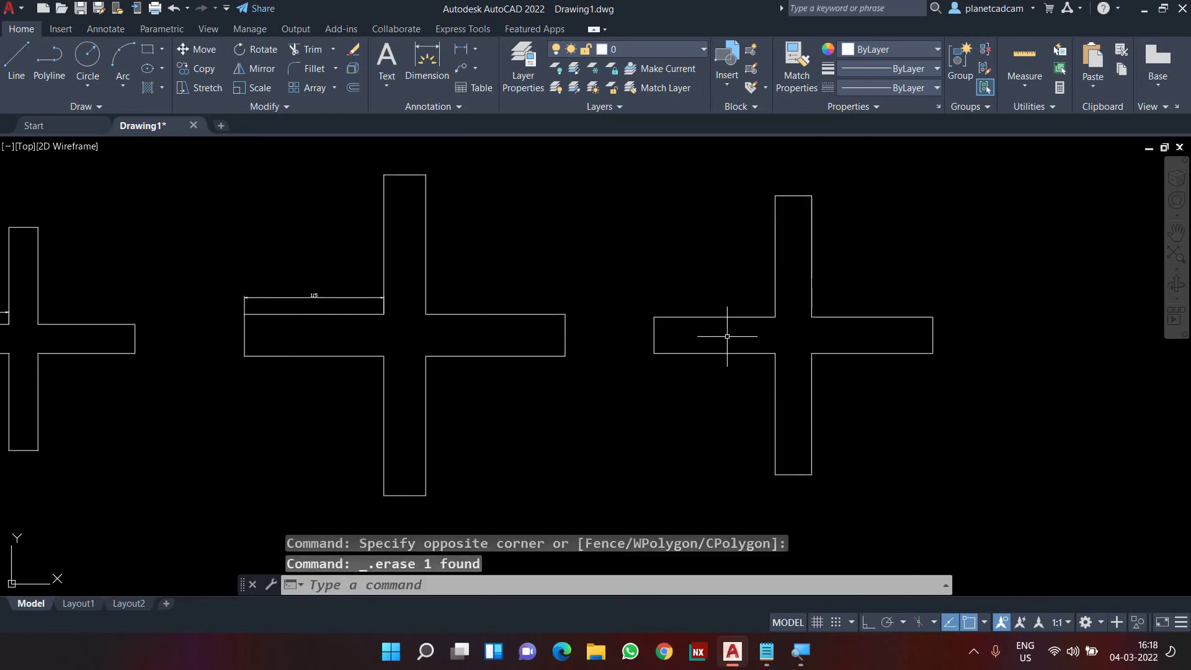
- Create a scaled copy of the fourth cross about its centre with the Scale Copy option and a factor of 0.5
{"action": "type", "text": "sc"}
{"action": "key", "text": "Return"}
{"action": "scroll", "coordinate": [727, 336], "scroll_direction": "down", "scroll_amount": 2}
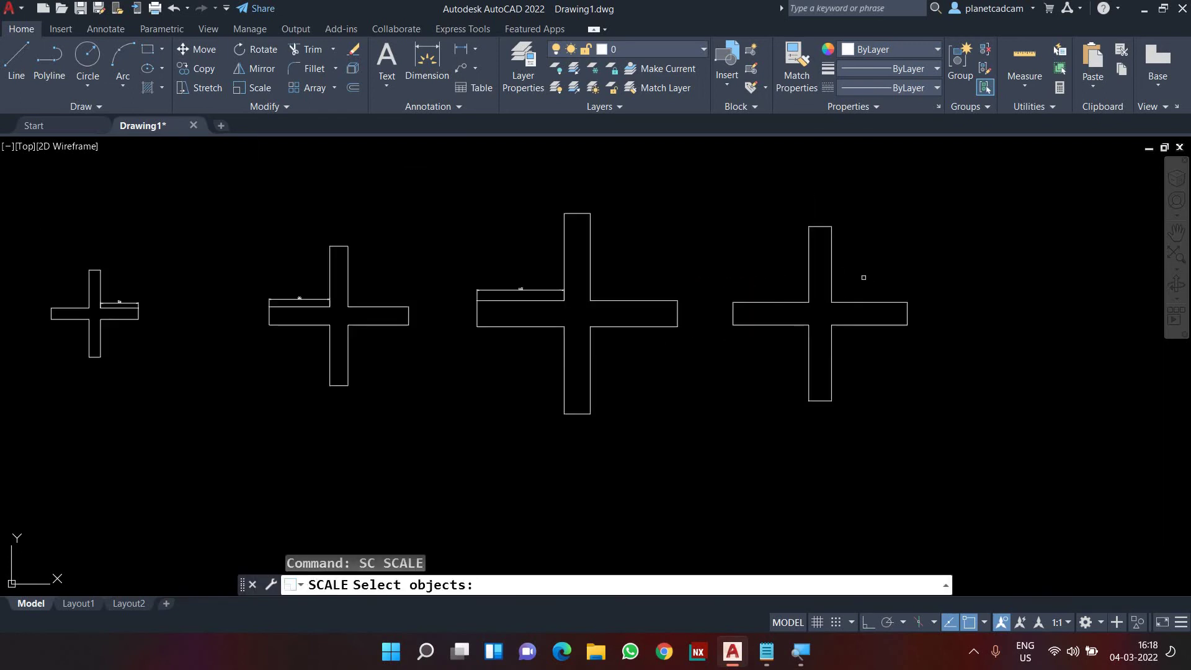
{"action": "left_click", "coordinate": [723, 202]}
{"action": "left_click", "coordinate": [952, 417]}
{"action": "key", "text": "Return"}
{"action": "scroll", "coordinate": [835, 309], "scroll_direction": "up", "scroll_amount": 2}
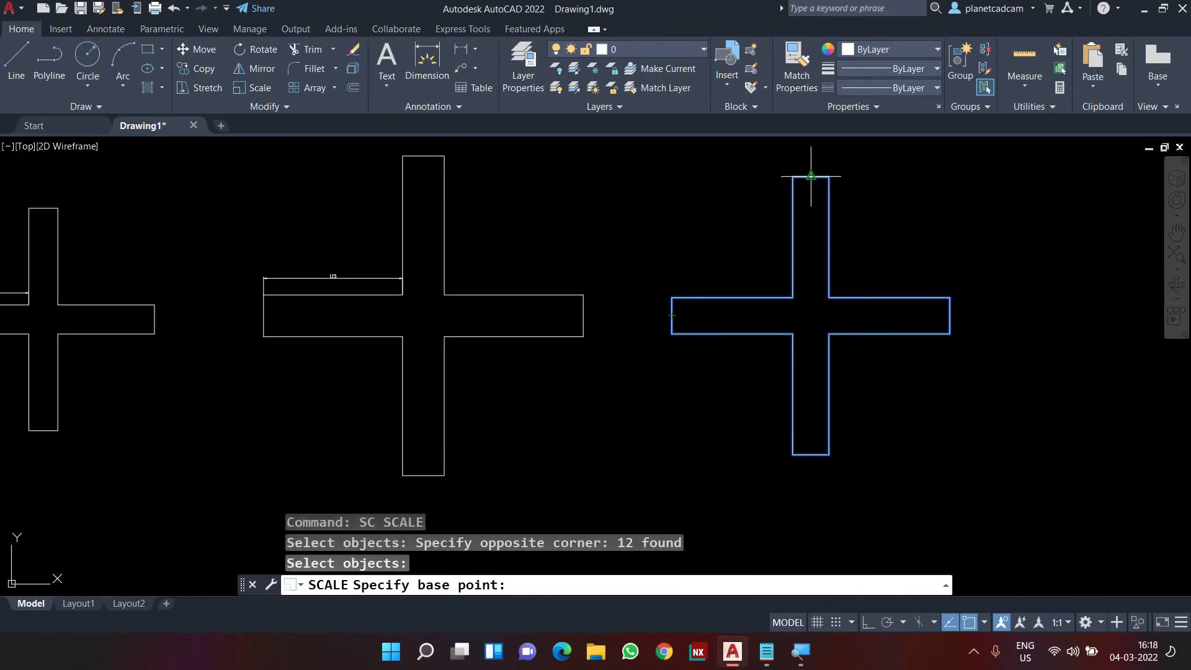
{"action": "left_click", "coordinate": [811, 316]}
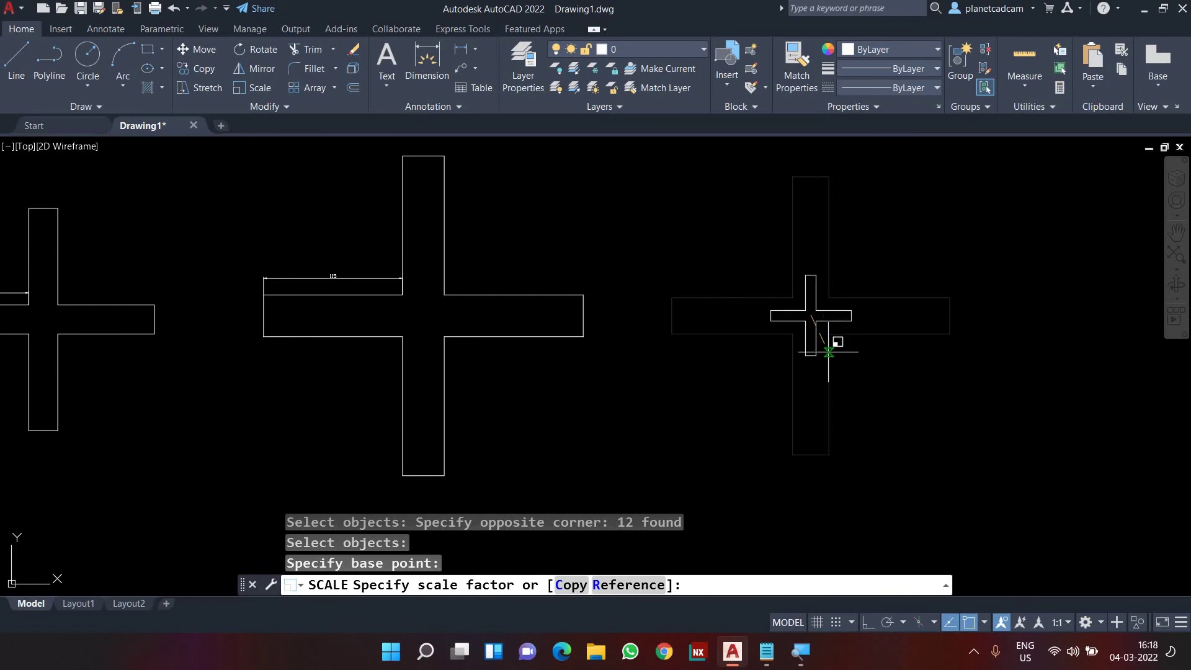
{"action": "left_click", "coordinate": [571, 585]}
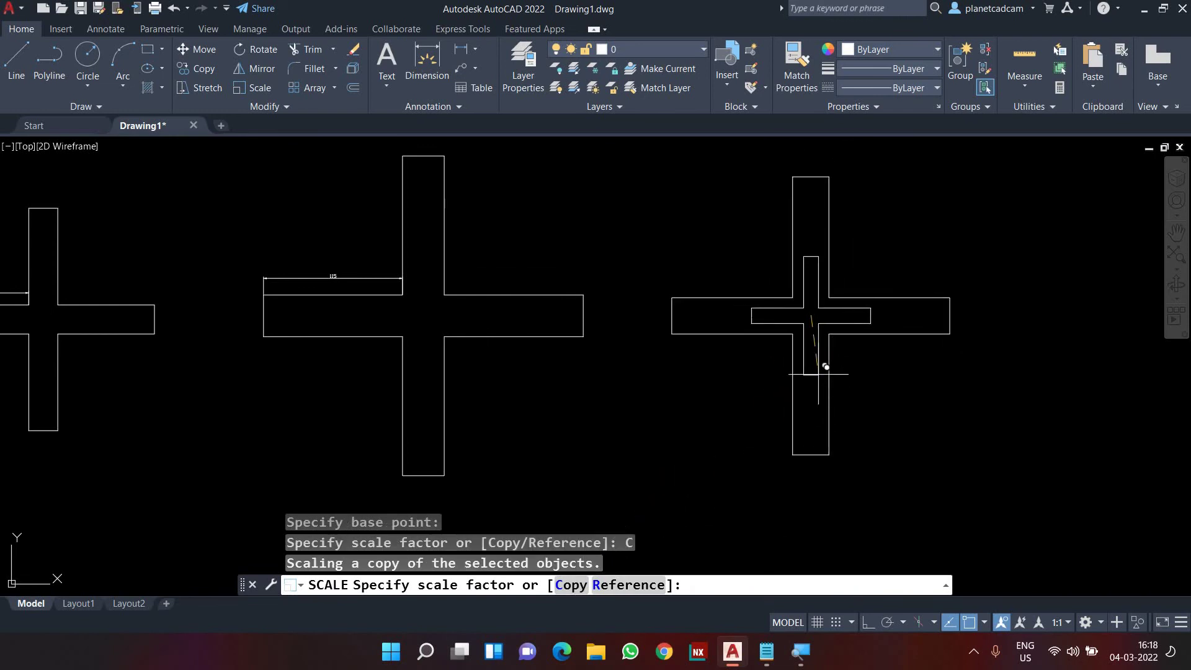
{"action": "key", "text": "Return"}
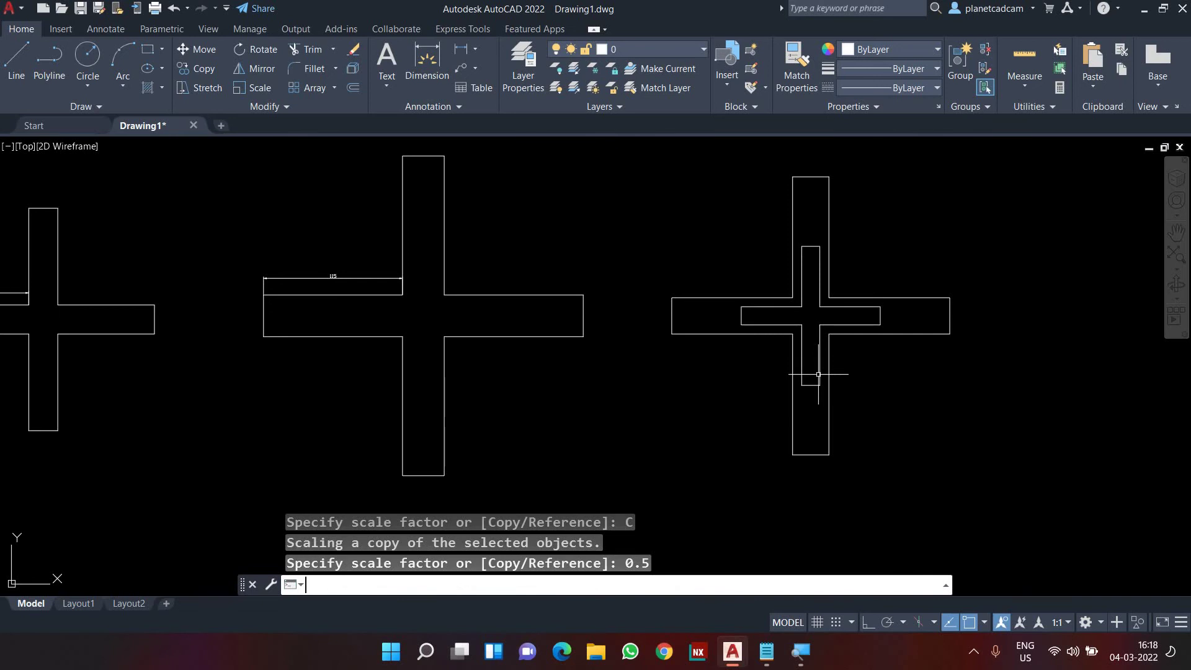
{"action": "key", "text": "Escape"}
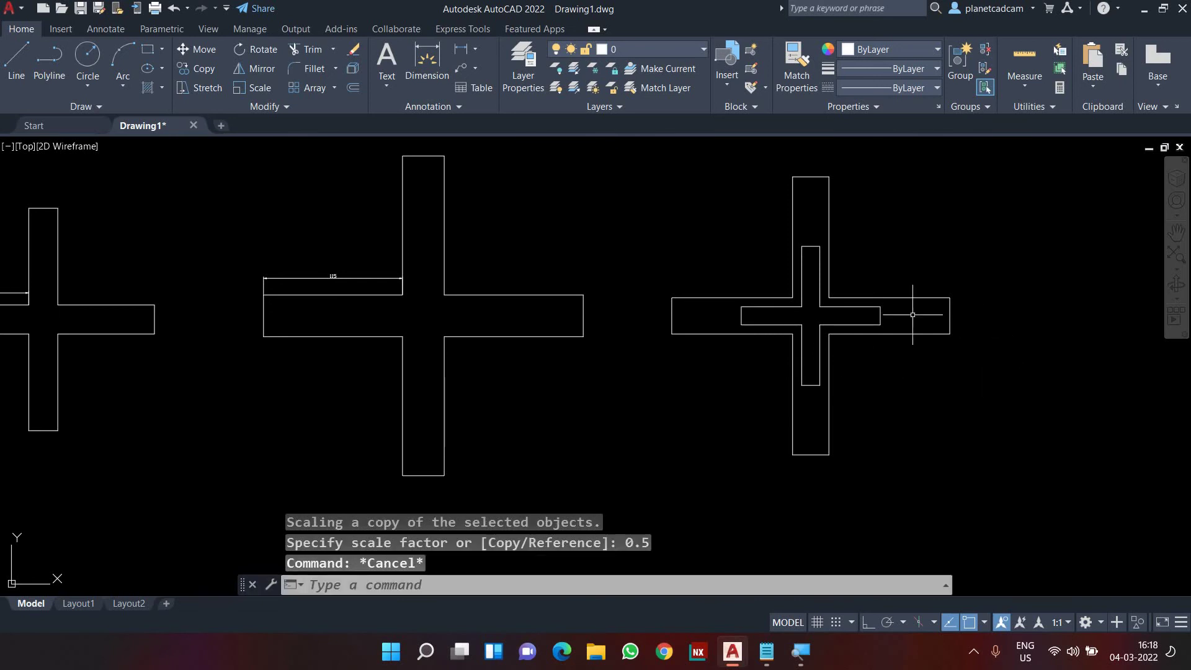
{"action": "scroll", "coordinate": [906, 347], "scroll_direction": "down", "scroll_amount": 5}
{"action": "scroll", "coordinate": [916, 370], "scroll_direction": "up", "scroll_amount": 3}
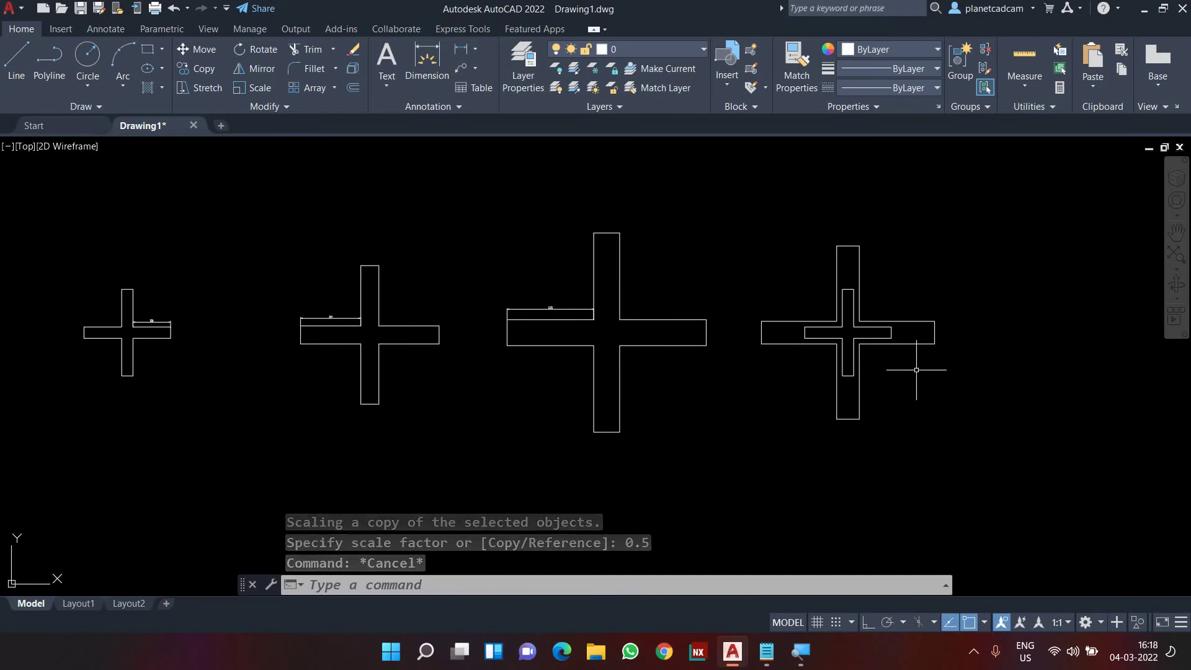
{"action": "scroll", "coordinate": [916, 369], "scroll_direction": "up", "scroll_amount": 2}
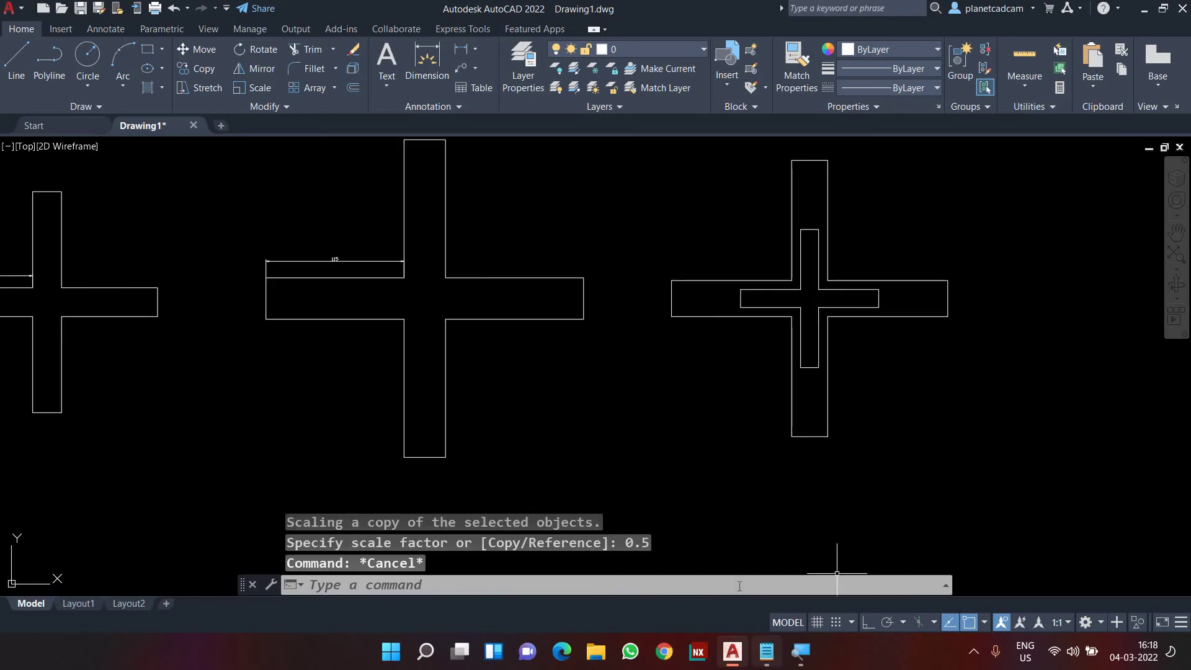
- Switch to Notepad, highlight the "Mirror - MI" entry in the command notes, and return to the AutoCAD drawing
{"action": "key", "text": "alt+Tab"}
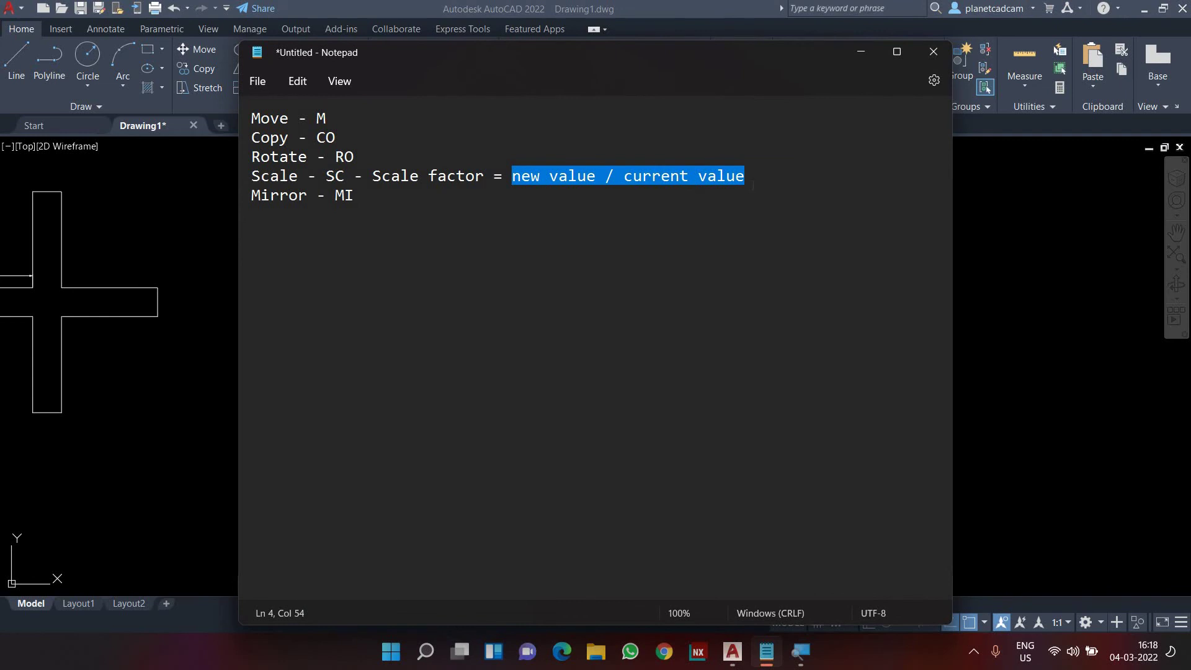
{"action": "key", "text": "Right"}
{"action": "key", "text": "Down"}
{"action": "key", "text": "shift+Left"}
{"action": "key", "text": "shift+Left"}
{"action": "key", "text": "shift+Left"}
{"action": "key", "text": "shift+Left"}
{"action": "key", "text": "shift+Left"}
{"action": "key", "text": "shift+Left"}
{"action": "key", "text": "shift+Left"}
{"action": "key", "text": "shift+Left"}
{"action": "key", "text": "shift+Left"}
{"action": "key", "text": "shift+Left"}
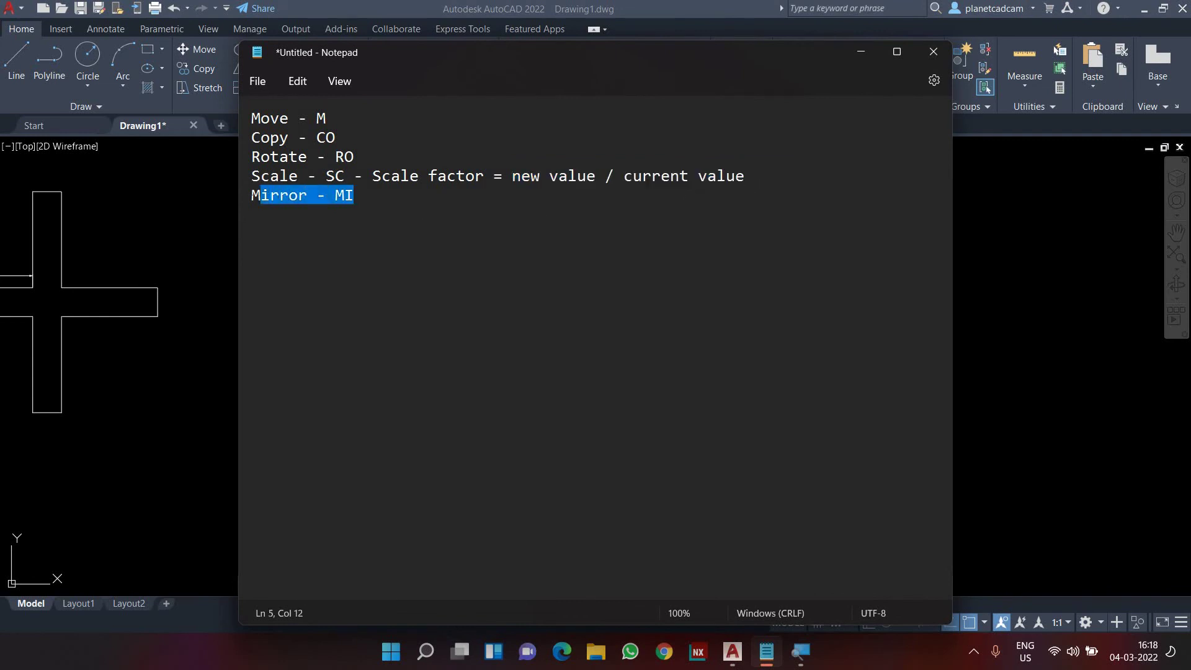
{"action": "left_click", "coordinate": [862, 55]}
{"action": "left_click", "coordinate": [891, 390]}
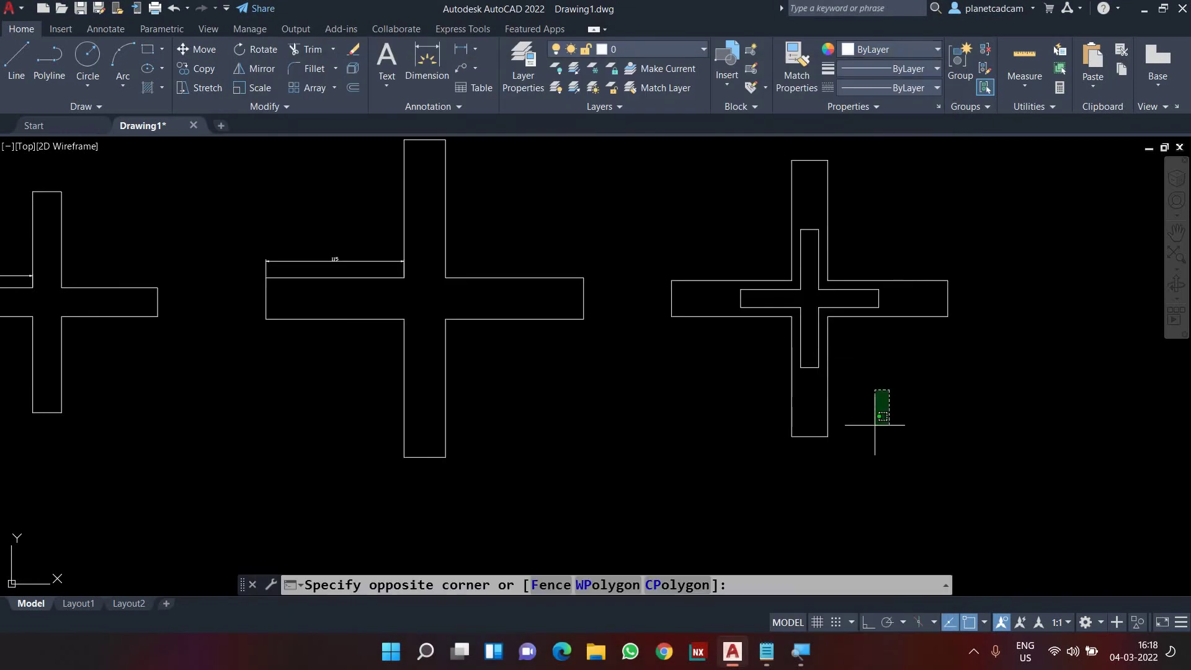
{"action": "left_click", "coordinate": [873, 427]}
{"action": "middle_click_drag", "start_coordinate": [947, 364], "coordinate": [714, 474]}
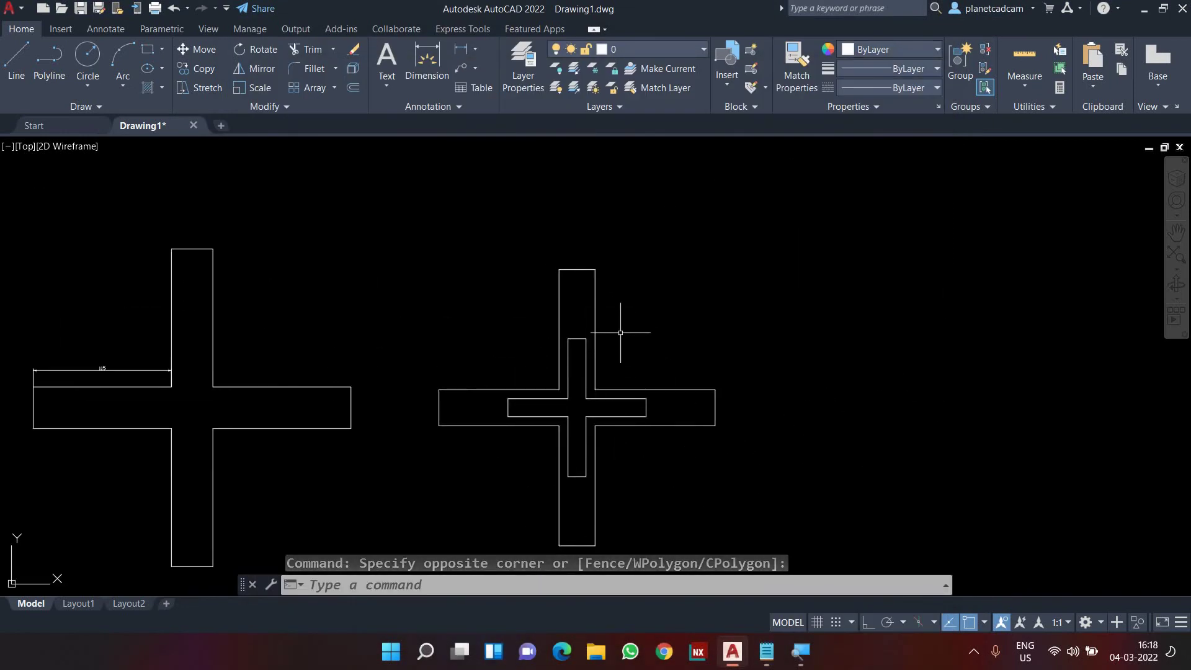
{"action": "middle_click_drag", "start_coordinate": [651, 333], "coordinate": [606, 298]}
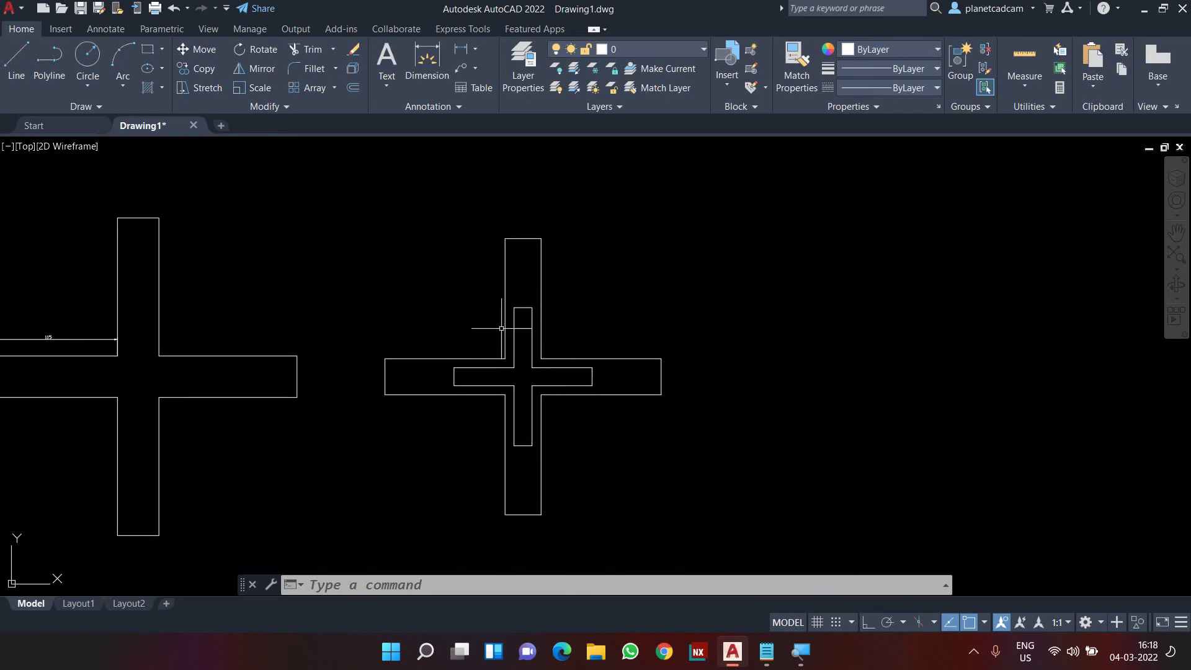
{"action": "middle_click_drag", "start_coordinate": [871, 366], "coordinate": [639, 387]}
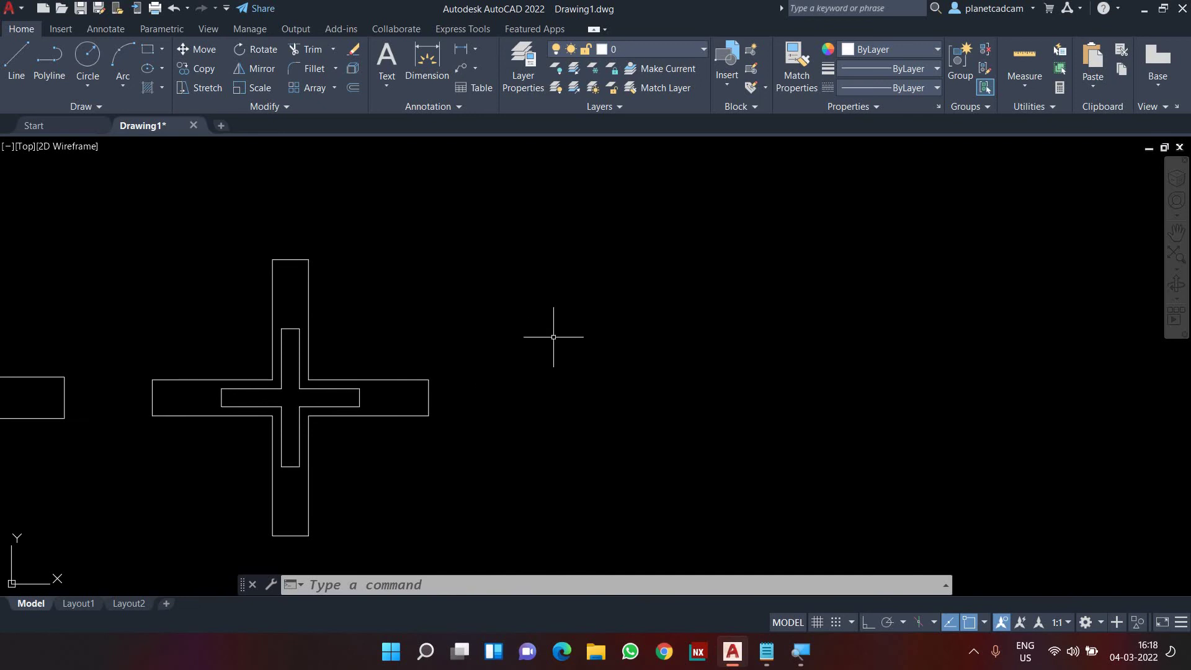
{"action": "type", "text": "c"}
{"action": "key", "text": "Return"}
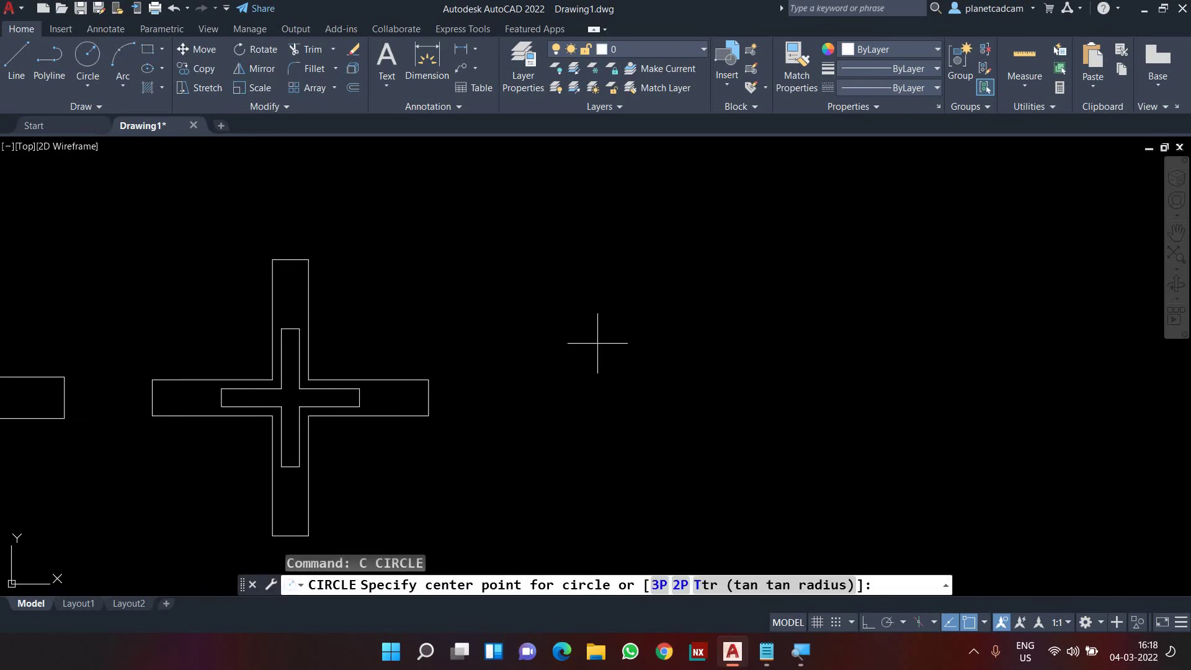
{"action": "key", "text": "Escape"}
- Draw a large rectangle in the empty space to the right of the fourth cross
{"action": "type", "text": "rec"}
{"action": "key", "text": "Return"}
{"action": "left_click", "coordinate": [566, 272]}
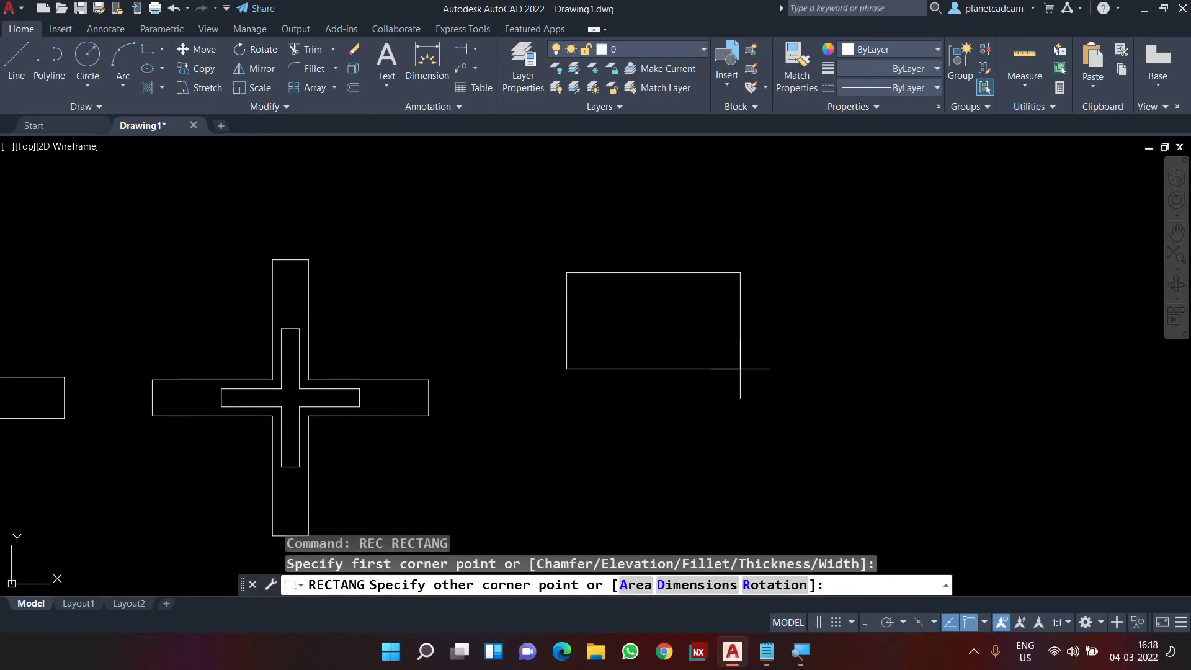
{"action": "left_click", "coordinate": [952, 497]}
- Draw a small circle inside the rectangle near its upper-left corner
{"action": "type", "text": "c"}
{"action": "key", "text": "Return"}
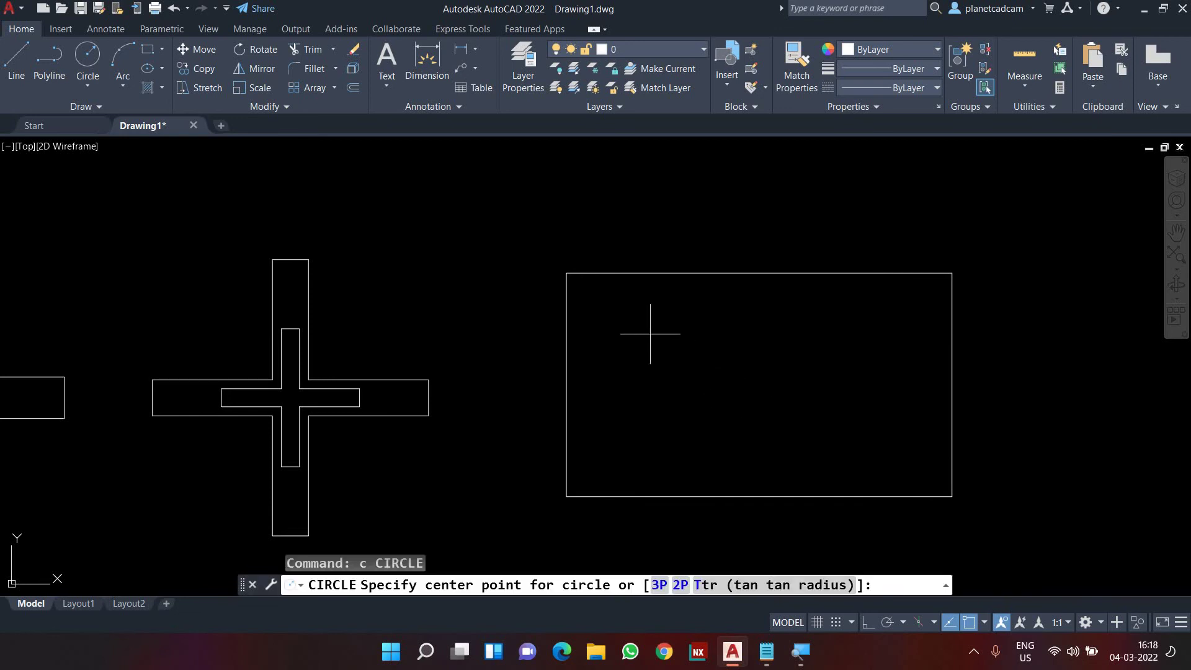
{"action": "left_click", "coordinate": [632, 335]}
{"action": "left_click", "coordinate": [635, 369]}
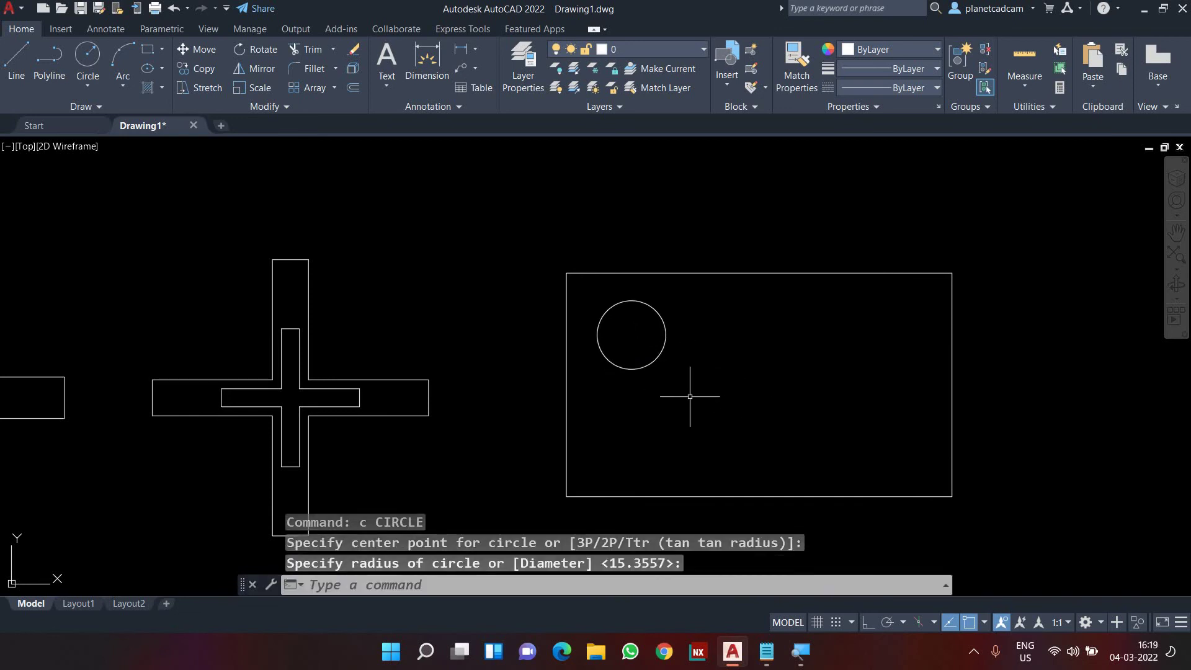
- Mirror the circle about the vertical line through the midpoints of the rectangle's top and bottom edges, keeping the source circle
{"action": "type", "text": "mi"}
{"action": "key", "text": "Return"}
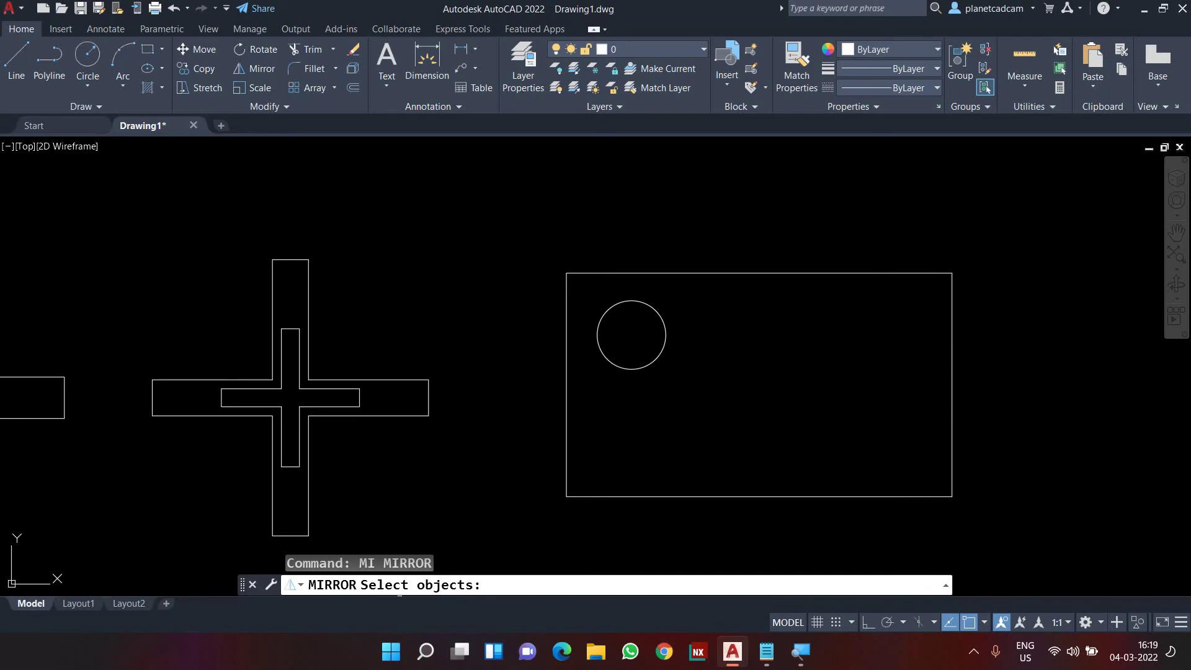
{"action": "left_click", "coordinate": [623, 370]}
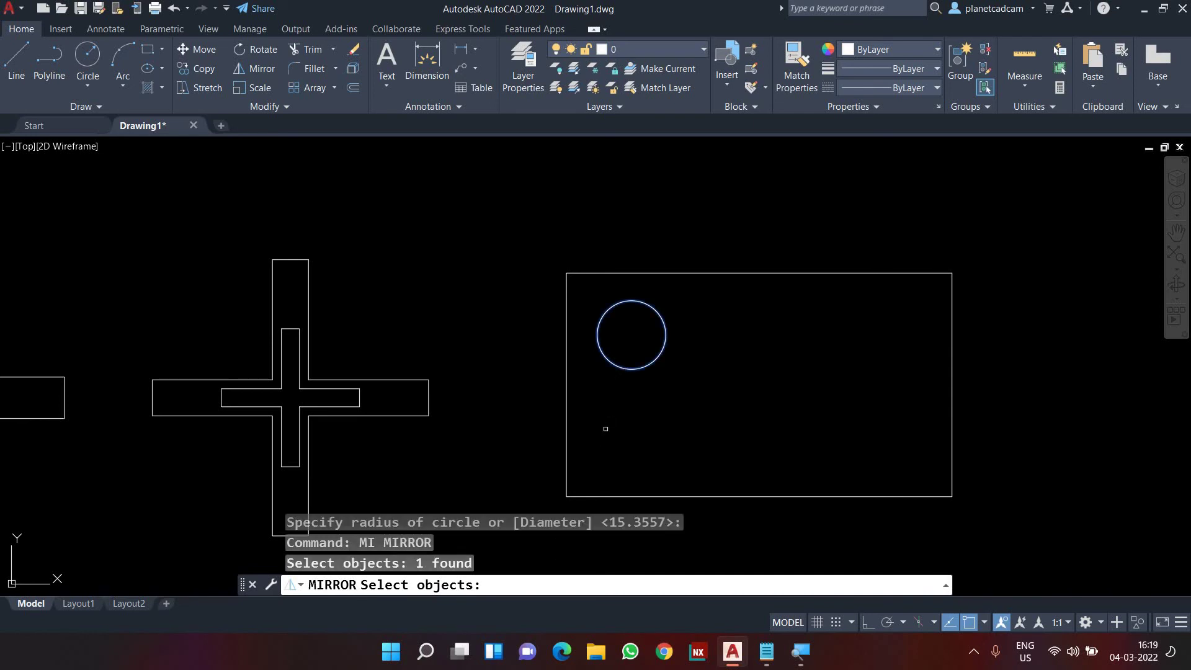
{"action": "key", "text": "Return"}
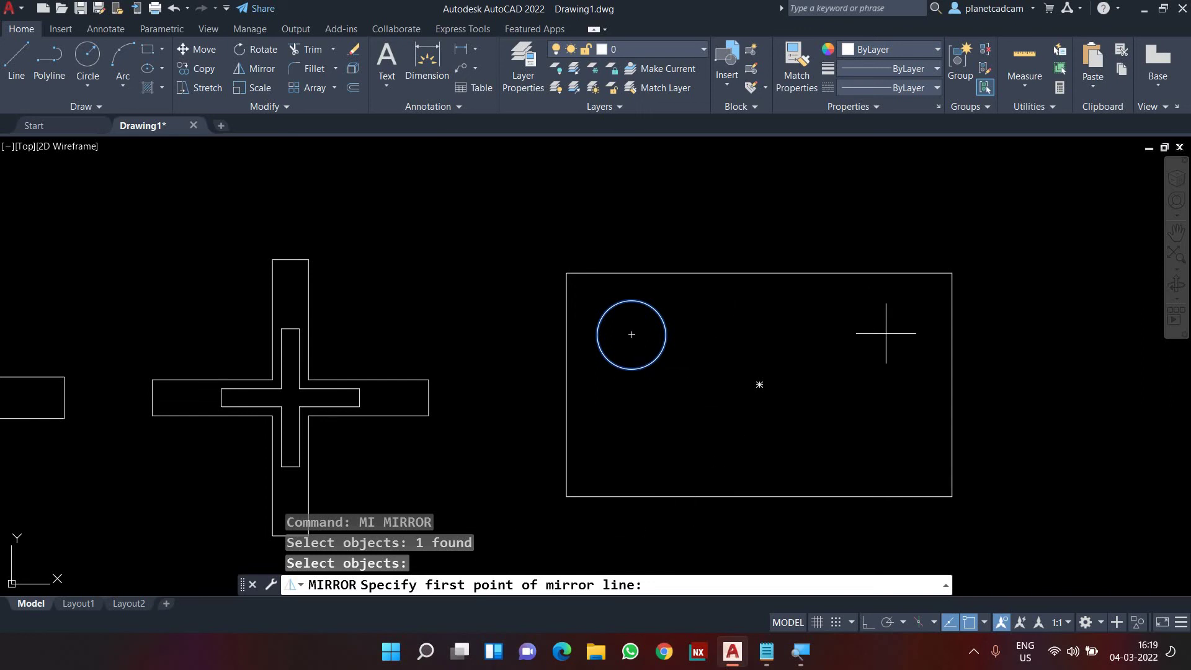
{"action": "left_click", "coordinate": [759, 272]}
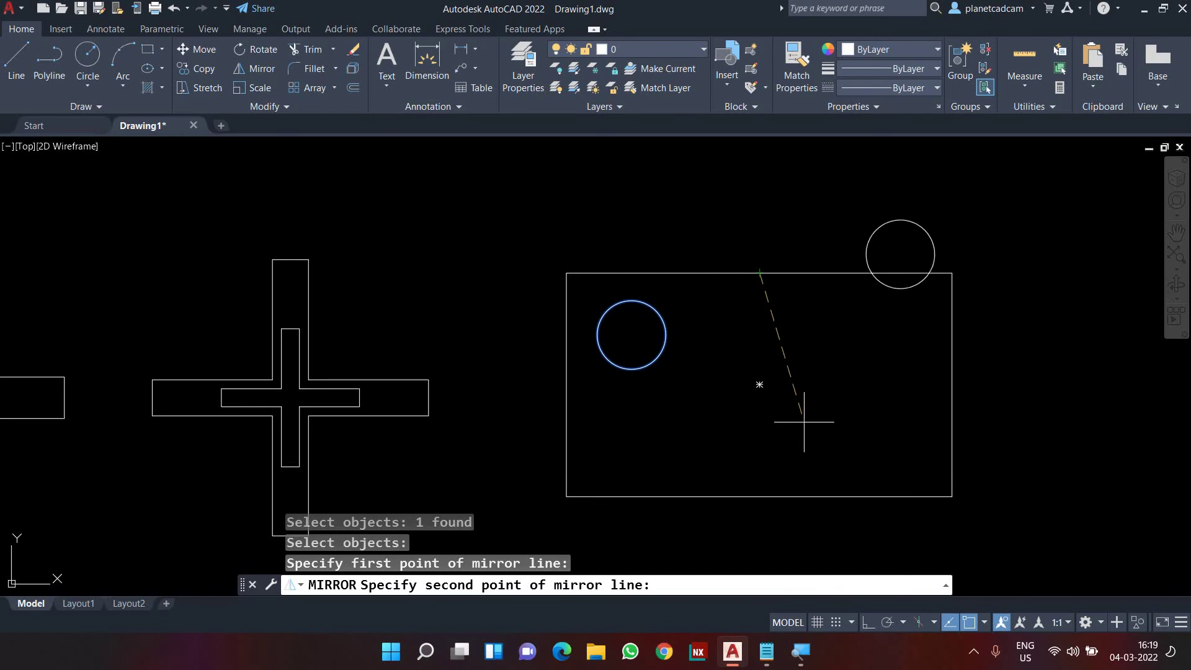
{"action": "left_click", "coordinate": [759, 496]}
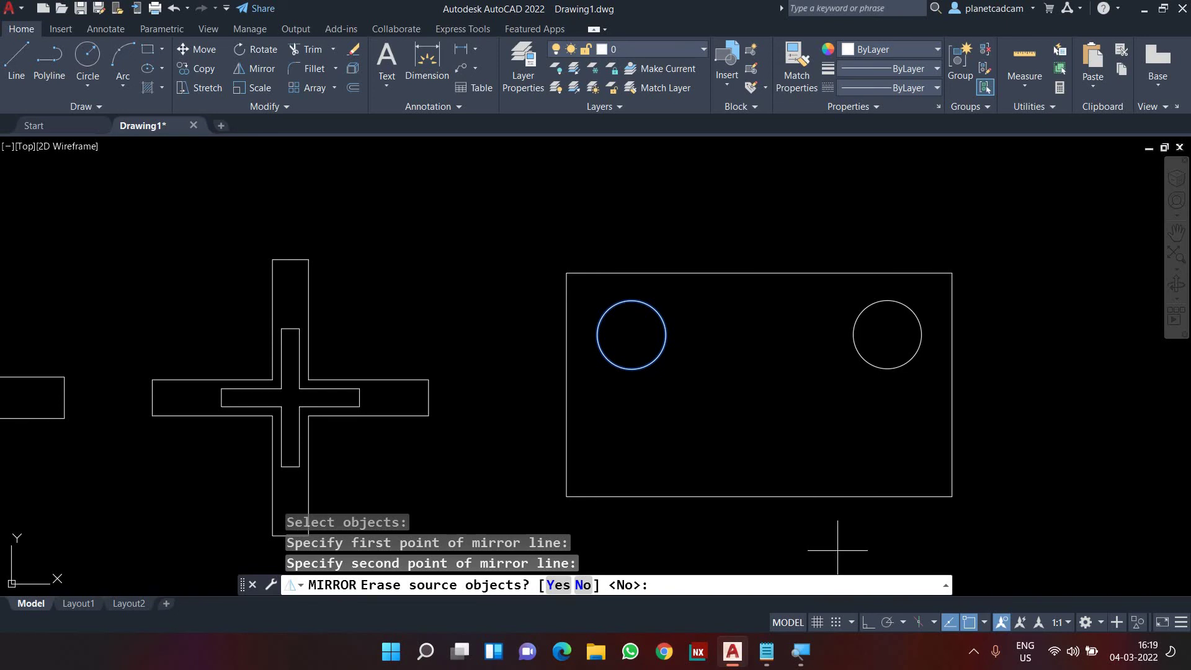
{"action": "key", "text": "Return"}
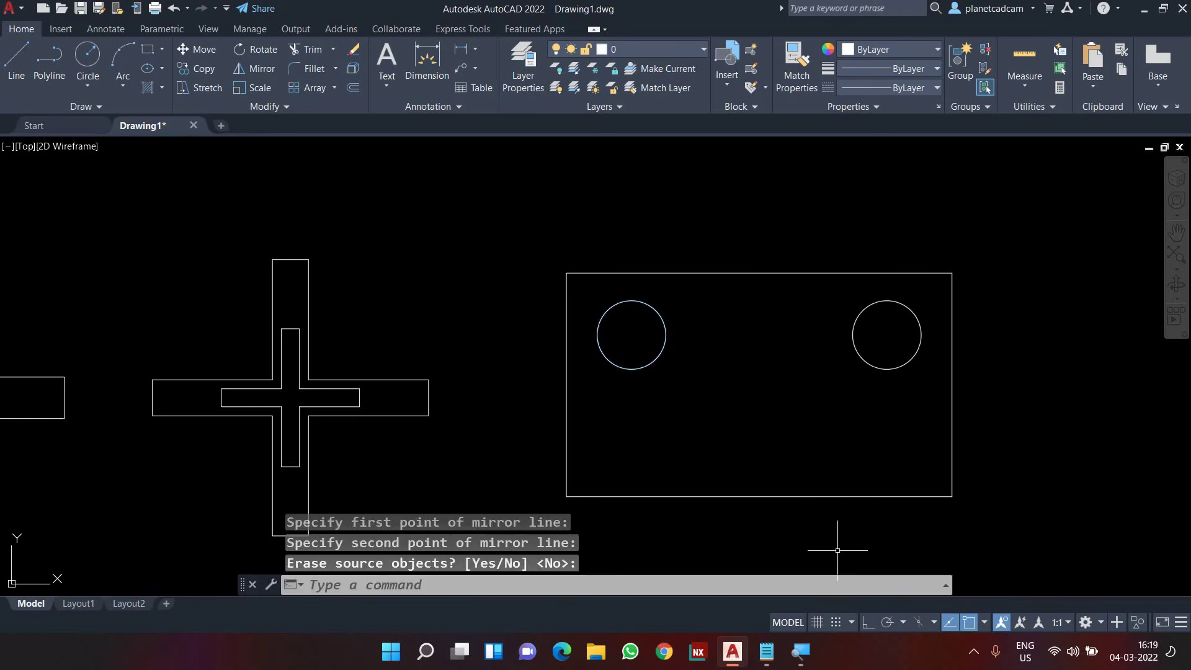
- Erase the rectangle's left edge
{"action": "left_click", "coordinate": [630, 426]}
{"action": "left_click", "coordinate": [531, 464]}
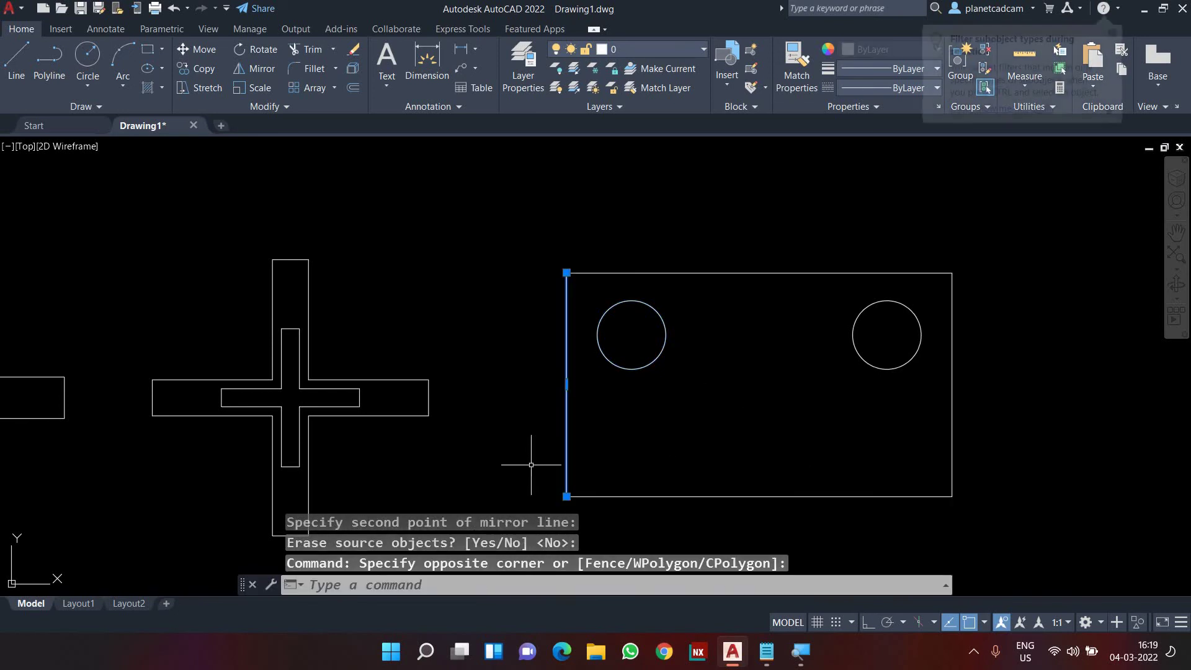
{"action": "key", "text": "Delete"}
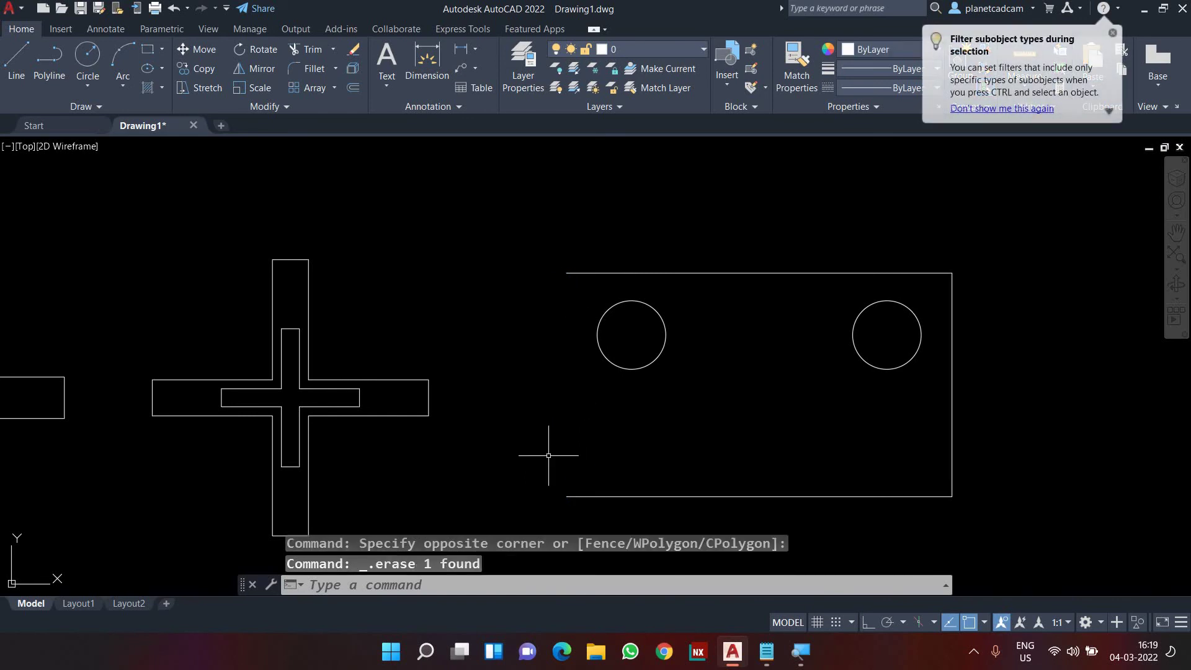
- Mirror both circles about a horizontal line from the midpoint of the rectangle's right edge with Ortho on, keeping the source circles
{"action": "type", "text": "mi"}
{"action": "key", "text": "Return"}
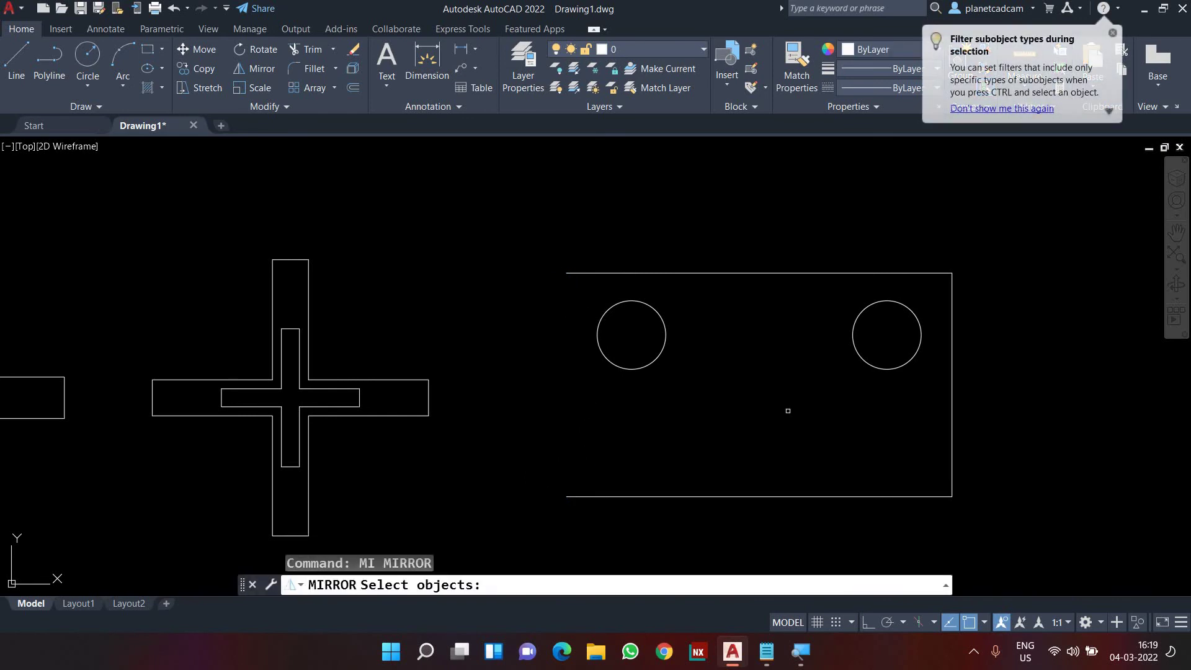
{"action": "left_click", "coordinate": [877, 403]}
{"action": "left_click", "coordinate": [605, 327]}
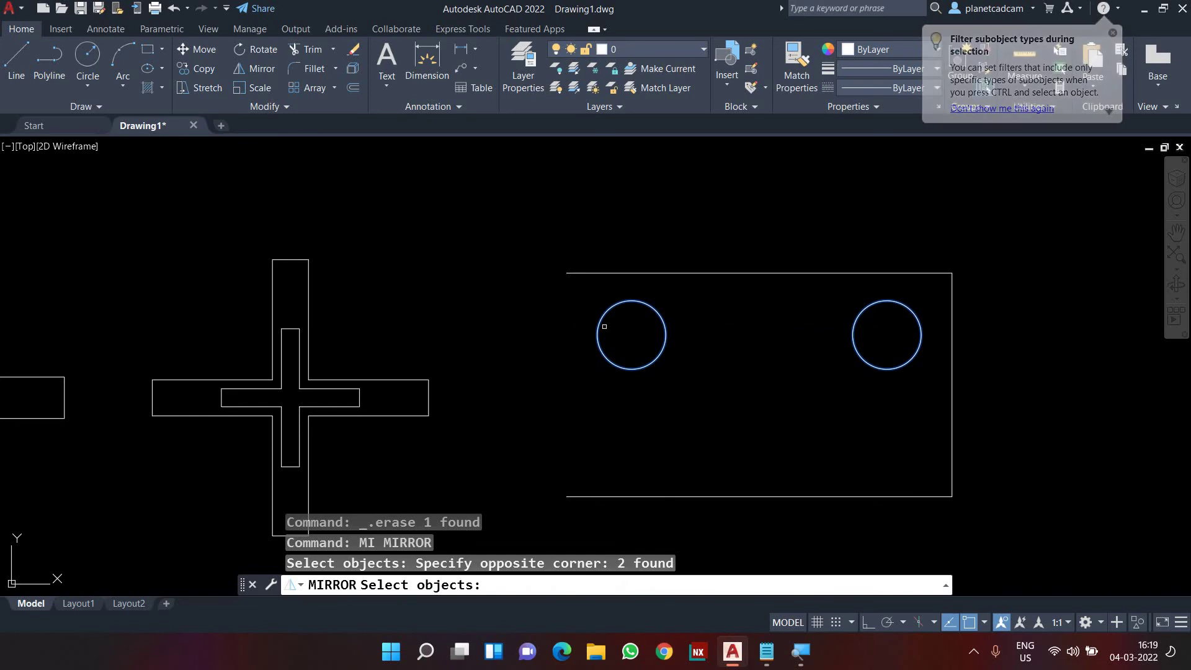
{"action": "key", "text": "Return"}
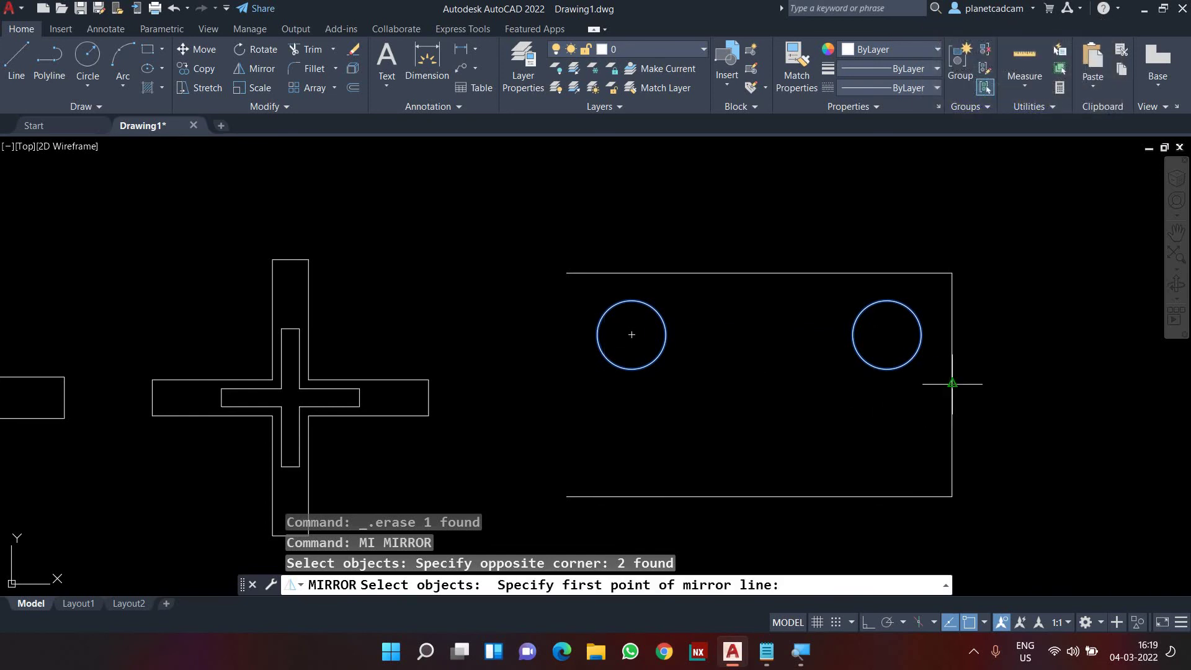
{"action": "left_click", "coordinate": [952, 383]}
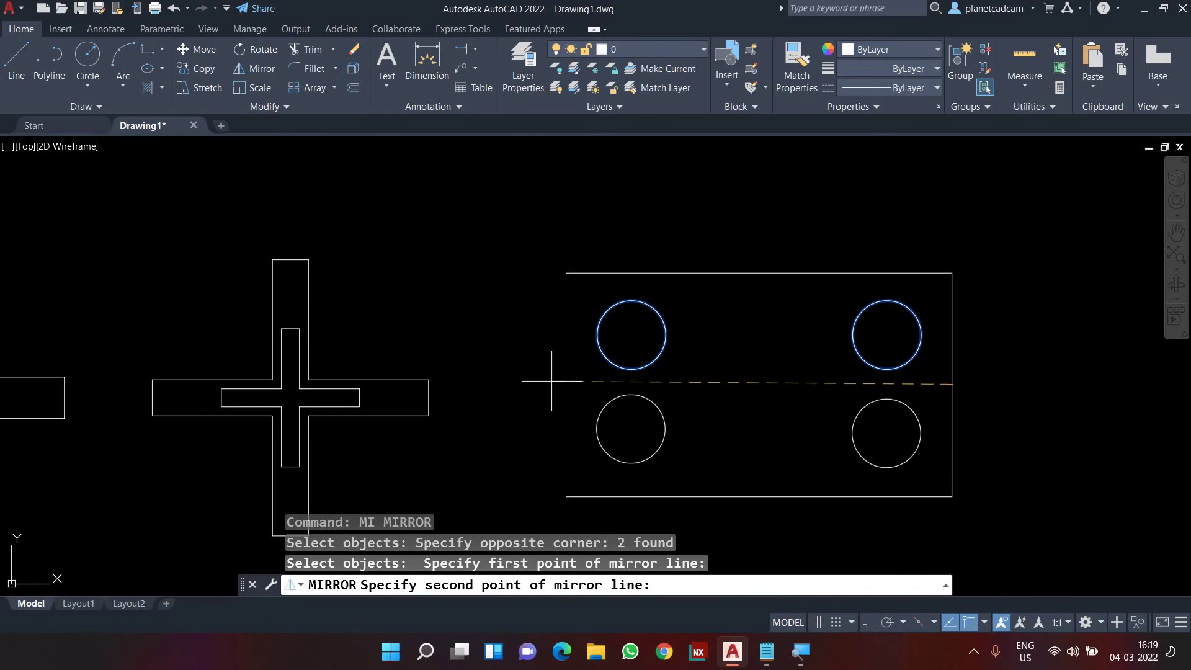
{"action": "key", "text": "F8"}
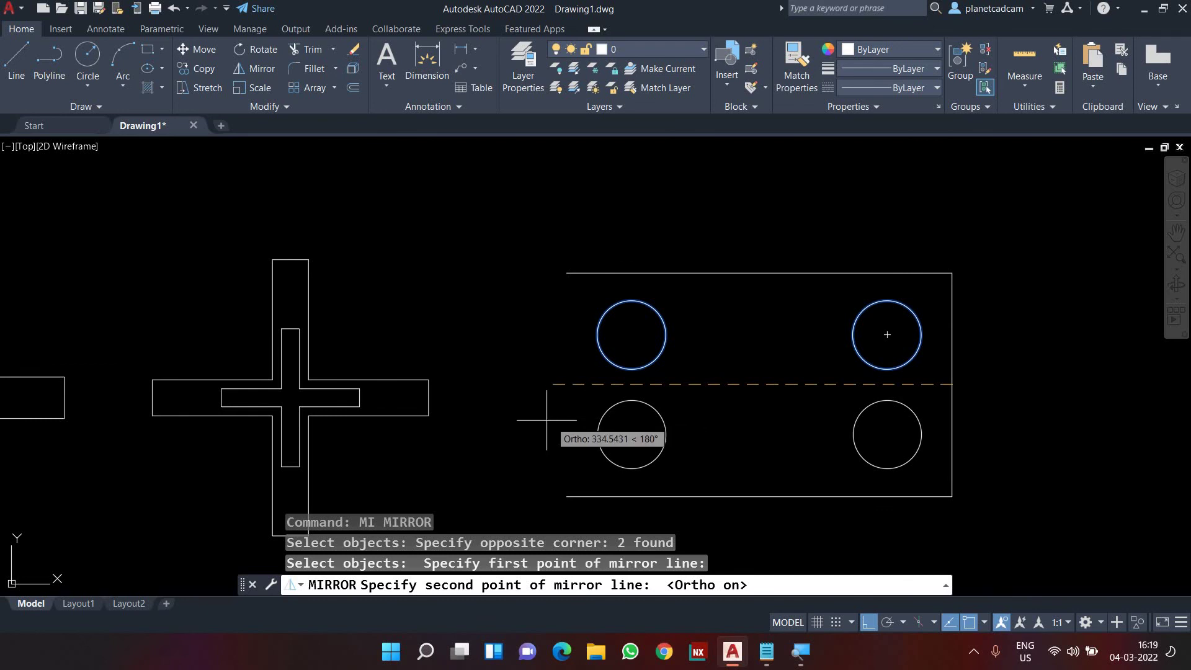
{"action": "left_click", "coordinate": [827, 394]}
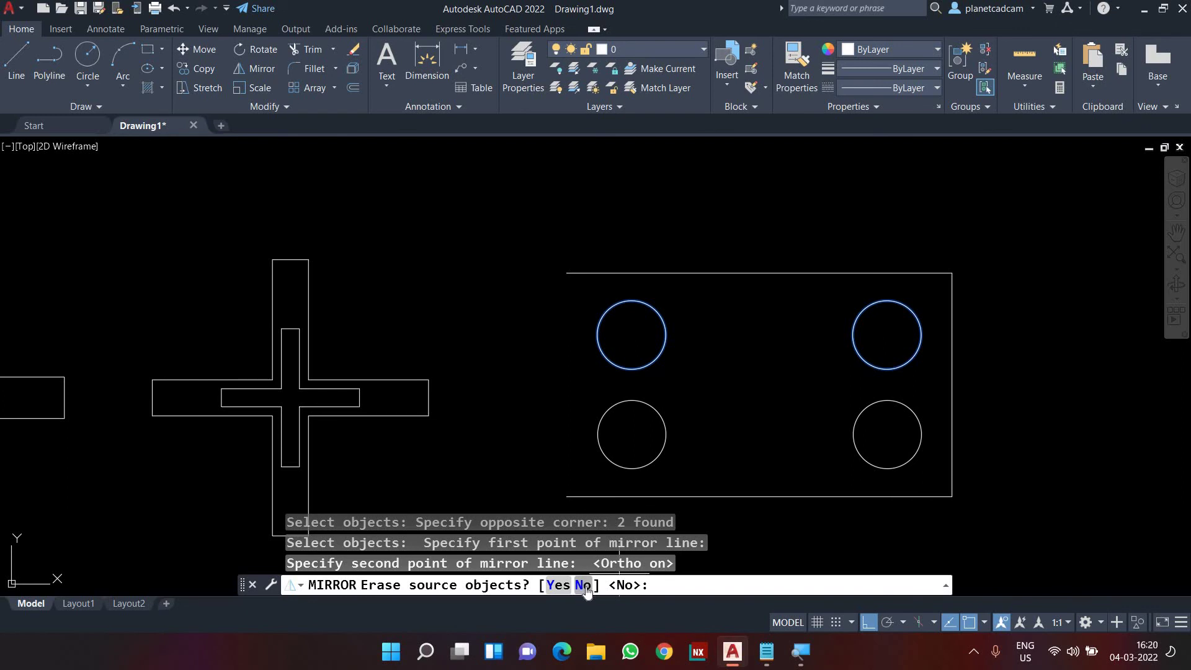
{"action": "type", "text": "N"}
{"action": "key", "text": "Return"}
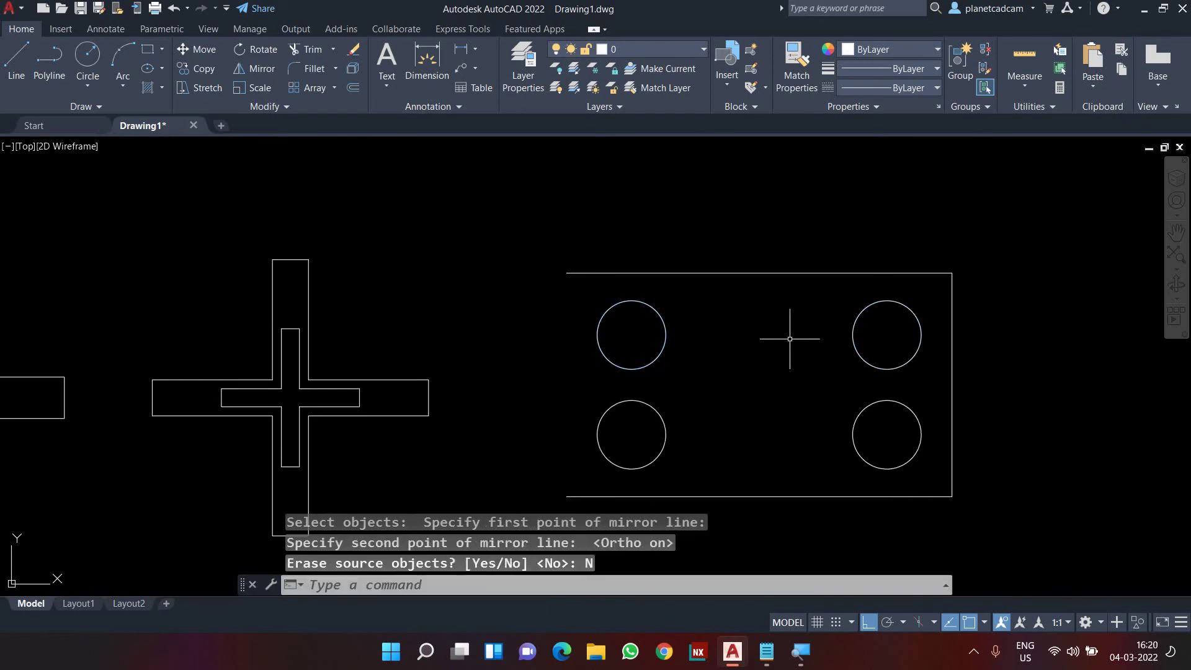
- Mirror the open rectangle and its four circles about a vertical line to their right, erasing the source objects
{"action": "scroll", "coordinate": [769, 360], "scroll_direction": "down", "scroll_amount": 2}
{"action": "type", "text": "mi"}
{"action": "key", "text": "Return"}
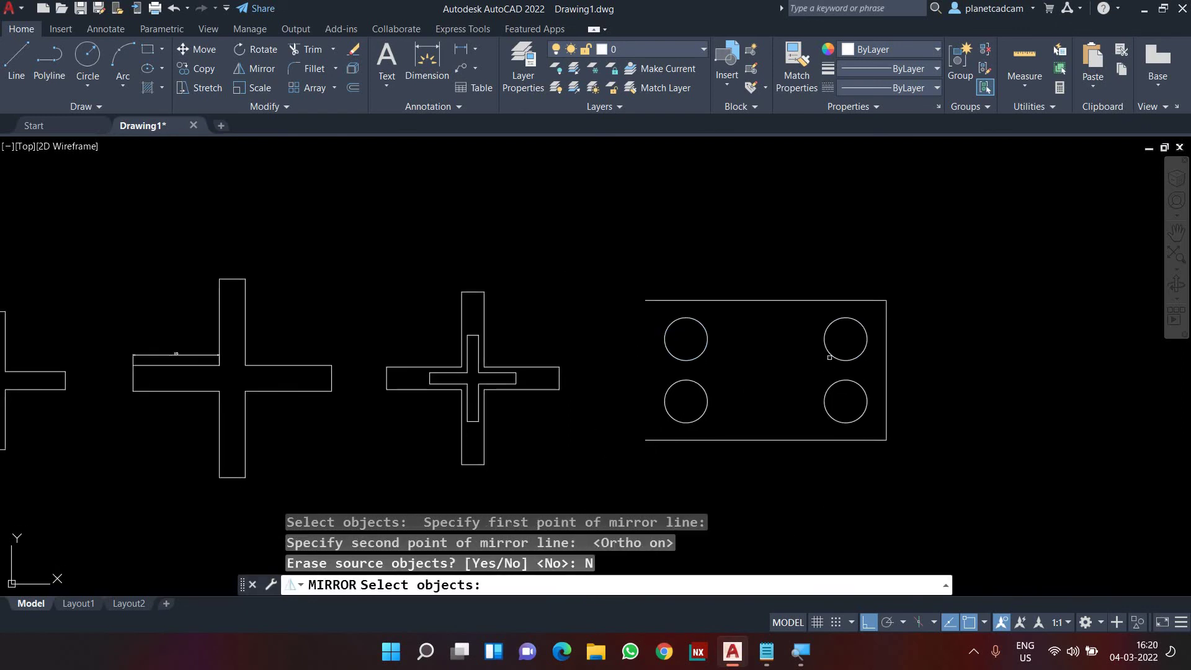
{"action": "left_click", "coordinate": [912, 267]}
{"action": "left_click", "coordinate": [720, 407]}
{"action": "key", "text": "Return"}
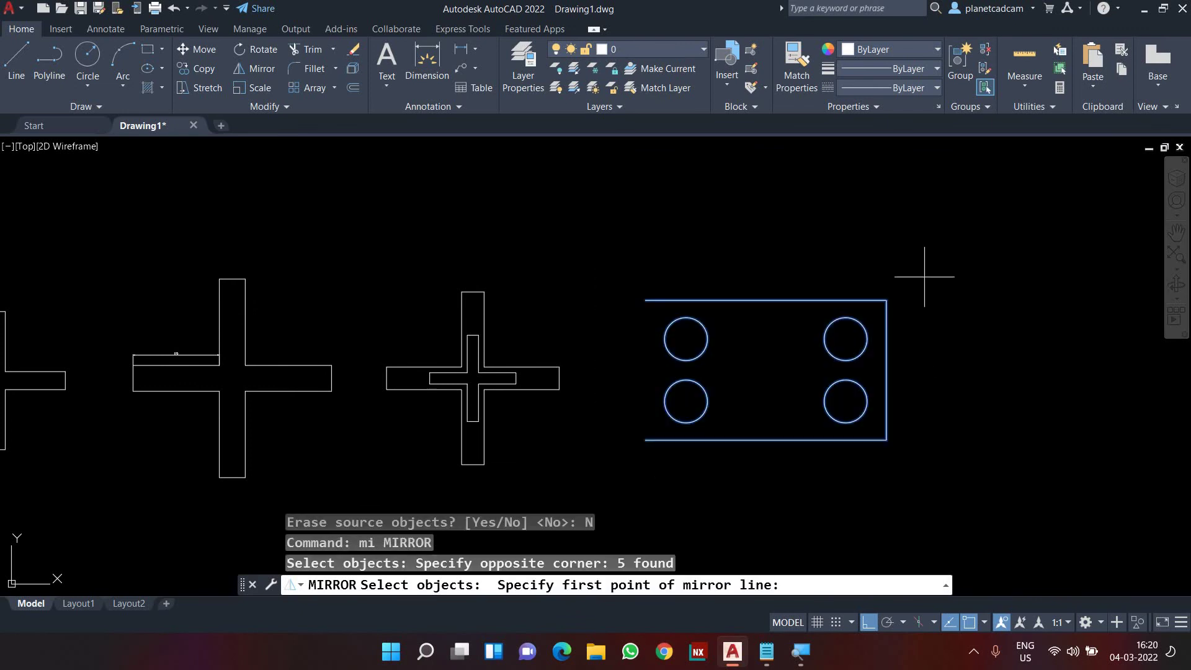
{"action": "left_click", "coordinate": [924, 277]}
{"action": "middle_click_drag", "start_coordinate": [903, 478], "coordinate": [694, 484]}
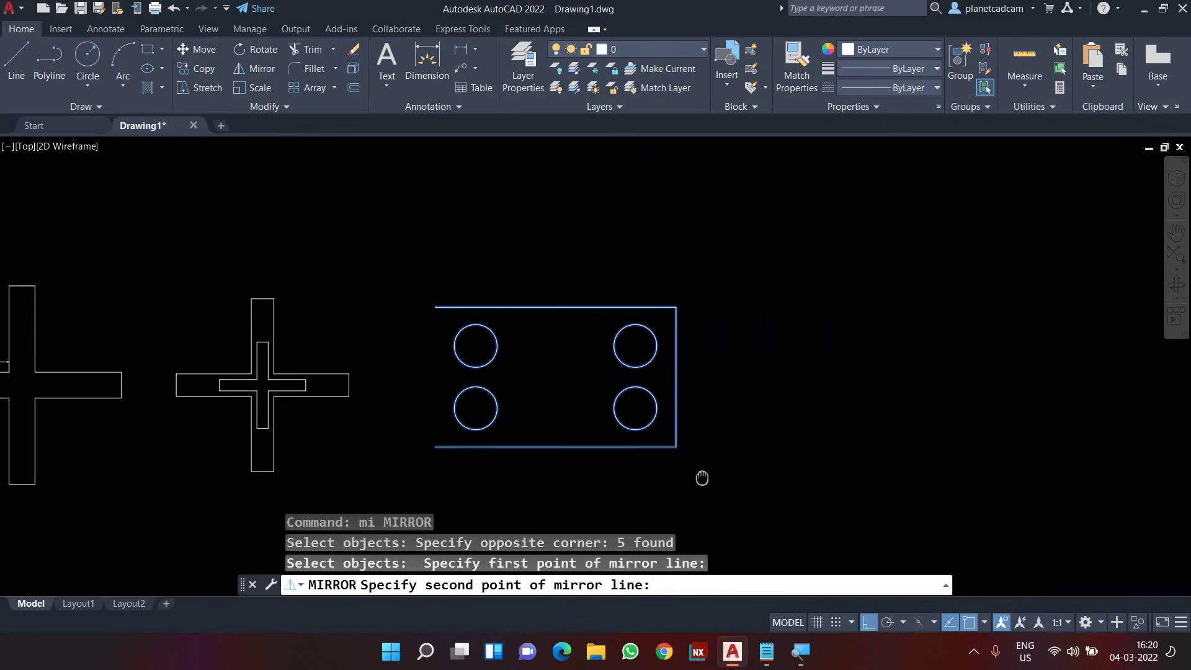
{"action": "left_click", "coordinate": [743, 492]}
{"action": "type", "text": "Y"}
{"action": "key", "text": "Return"}
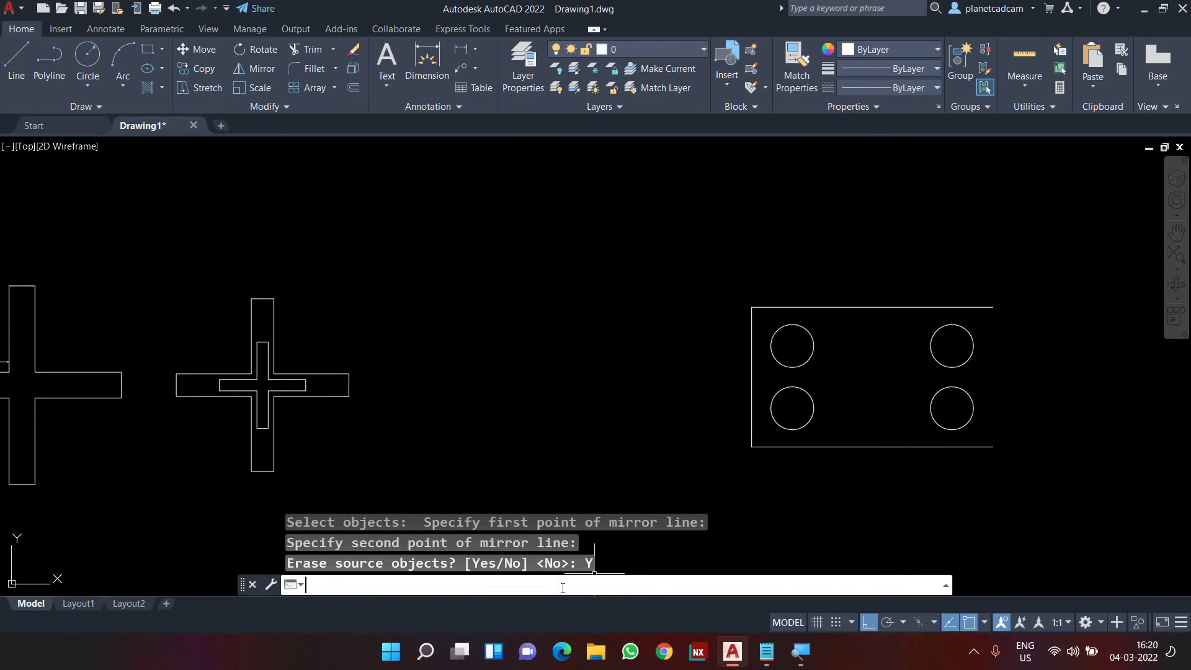
- Erase the mirrored open rectangle together with its four circles
{"action": "middle_click_drag", "start_coordinate": [639, 367], "coordinate": [500, 361]}
{"action": "left_click", "coordinate": [886, 469]}
{"action": "left_click", "coordinate": [553, 267]}
{"action": "key", "text": "Delete"}
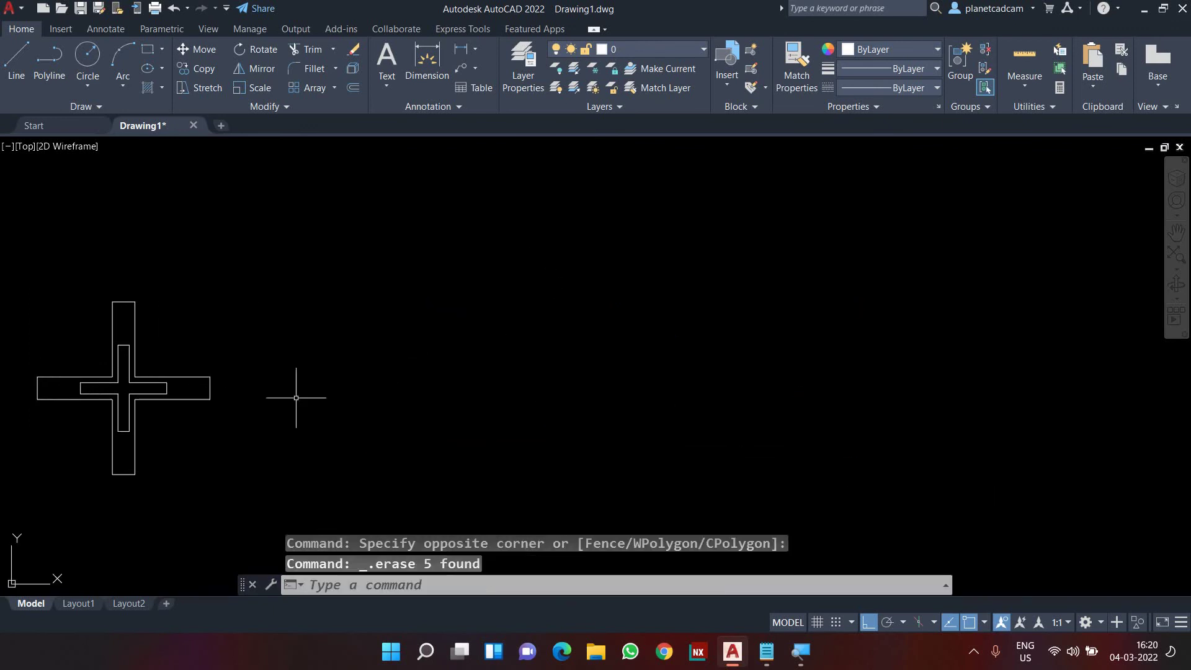
- Draw connected lines right of the last cross: 30 to the right, 100 down, 100 to the right and 30 down
{"action": "mouse_move", "coordinate": [297, 399]}
{"action": "middle_mouse_down"}
{"action": "mouse_move", "coordinate": [385, 354]}
{"action": "mouse_move", "coordinate": [319, 361]}
{"action": "middle_mouse_up"}
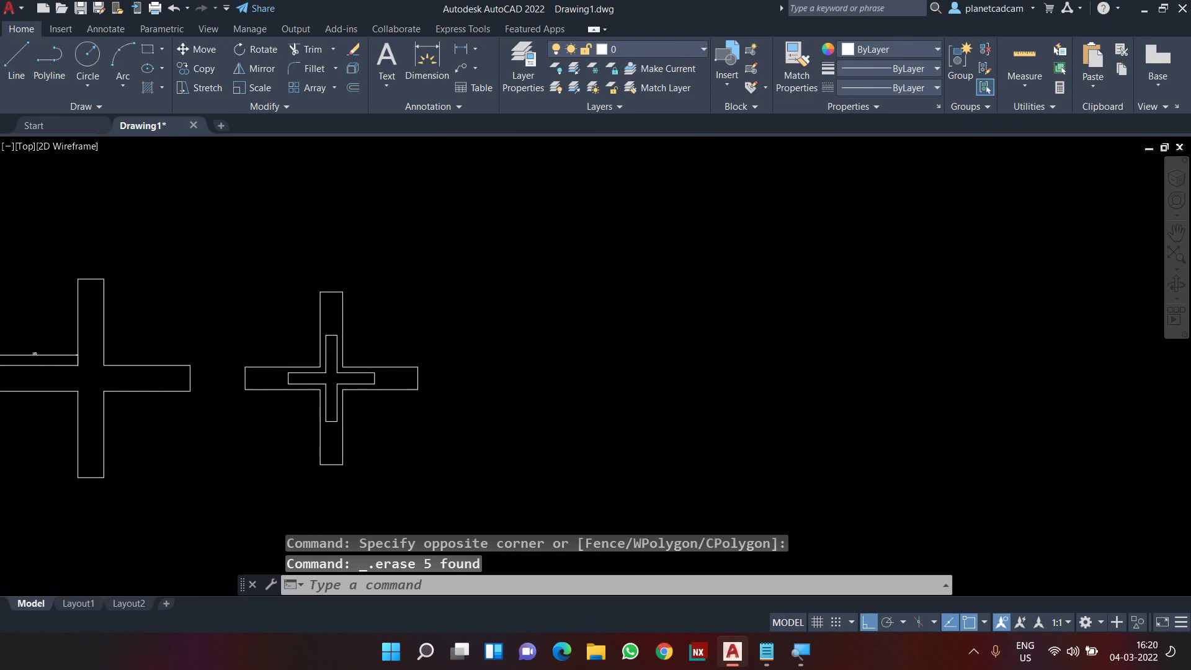
{"action": "scroll", "coordinate": [638, 391], "scroll_direction": "up", "scroll_amount": 2}
{"action": "type", "text": "l"}
{"action": "key", "text": "Return"}
{"action": "left_click", "coordinate": [567, 270]}
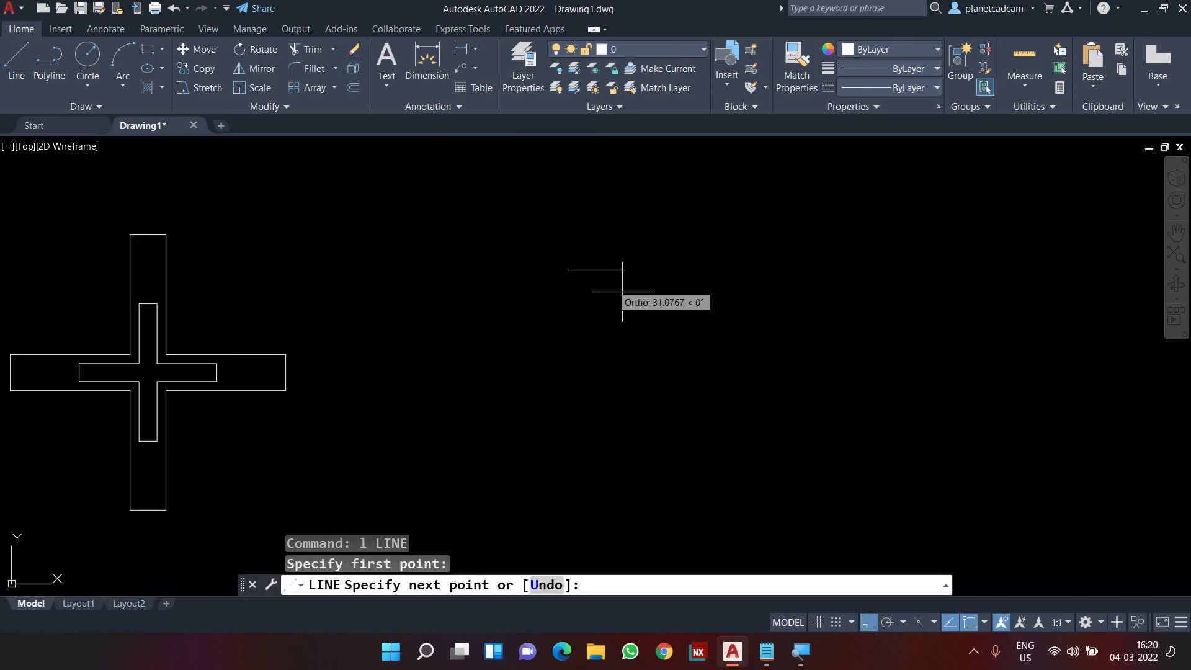
{"action": "key", "text": "Return"}
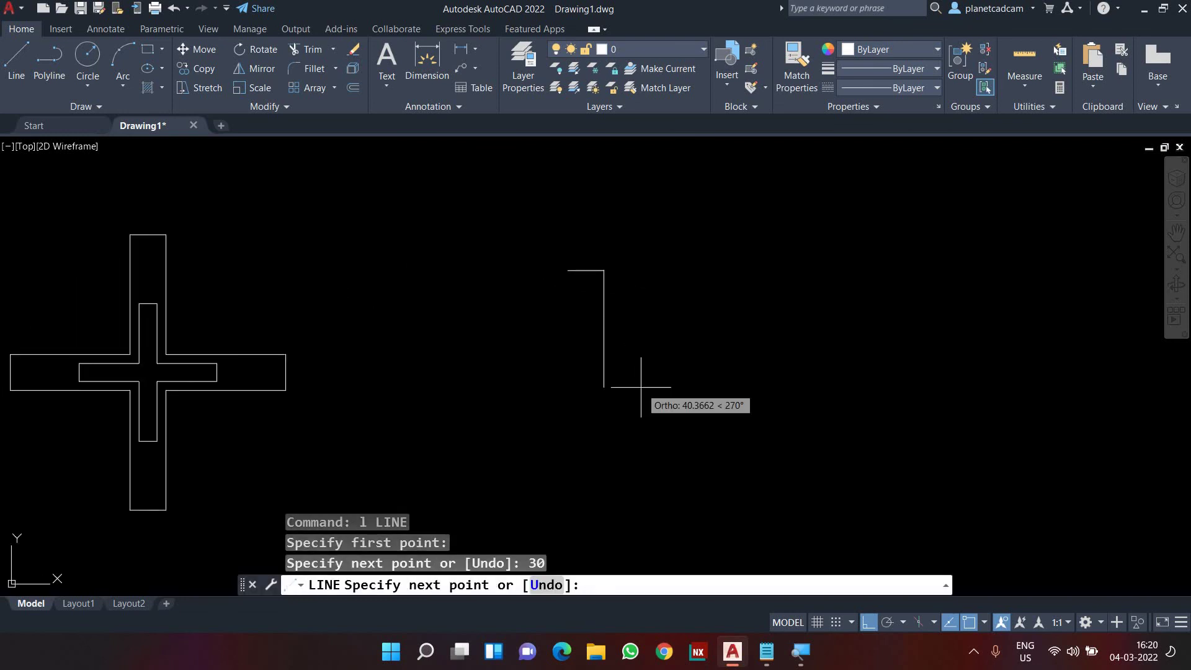
{"action": "type", "text": "100"}
{"action": "key", "text": "Return"}
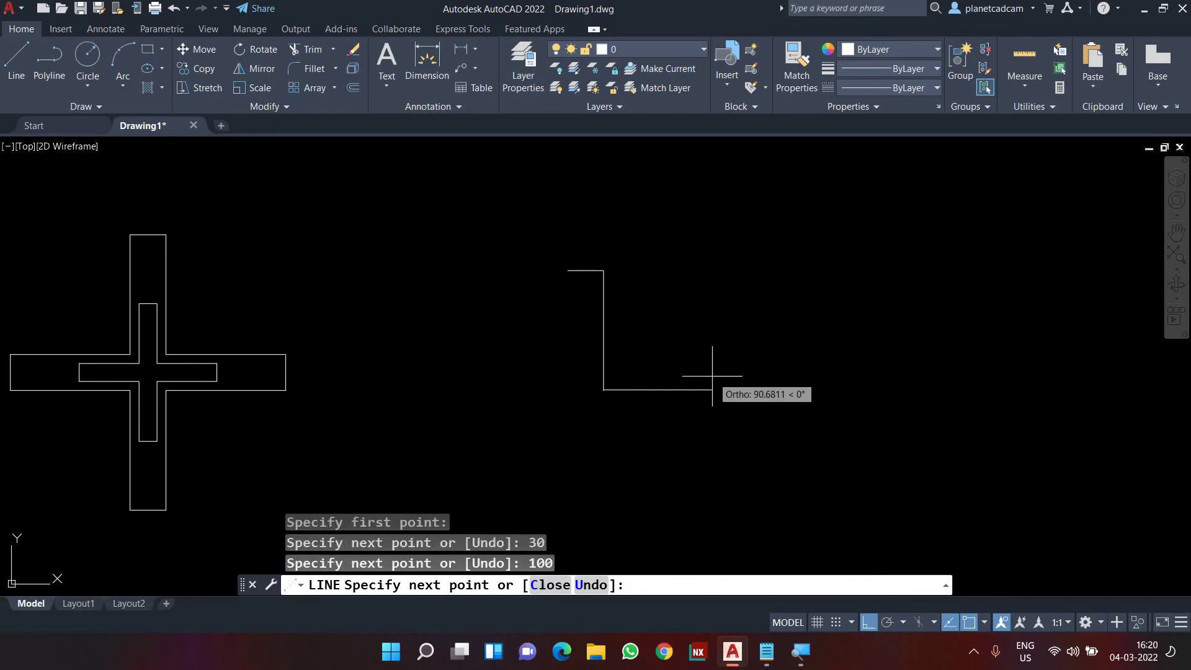
{"action": "type", "text": "100"}
{"action": "key", "text": "Return"}
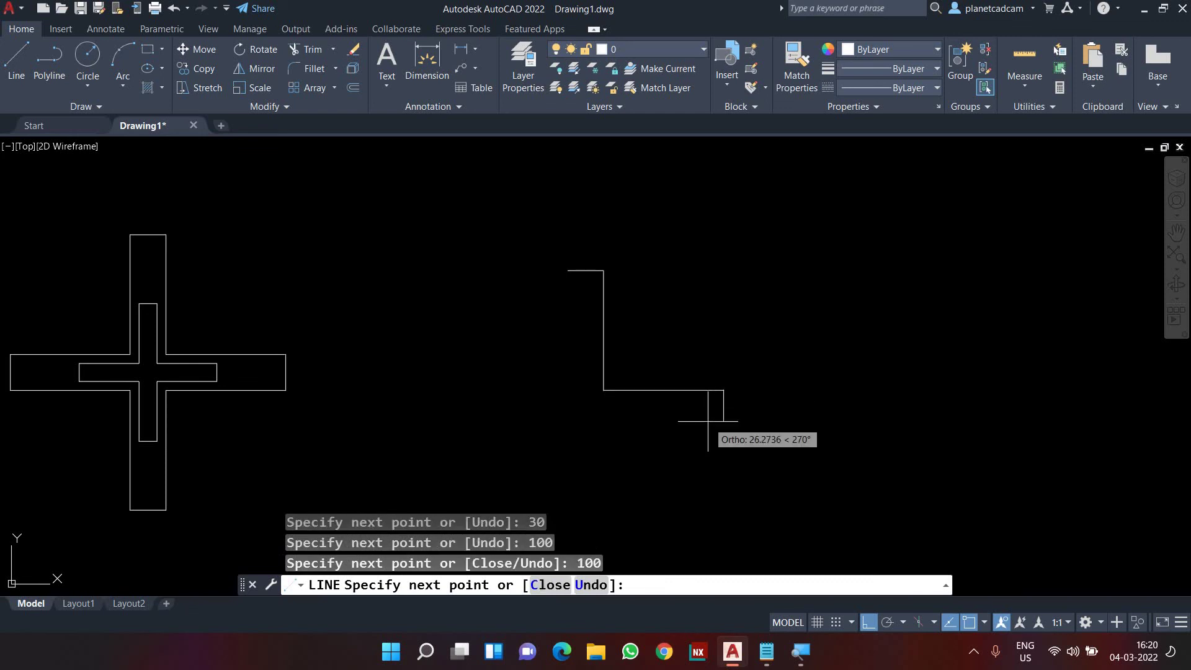
{"action": "type", "text": "30"}
{"action": "key", "text": "Return"}
{"action": "key", "text": "Return"}
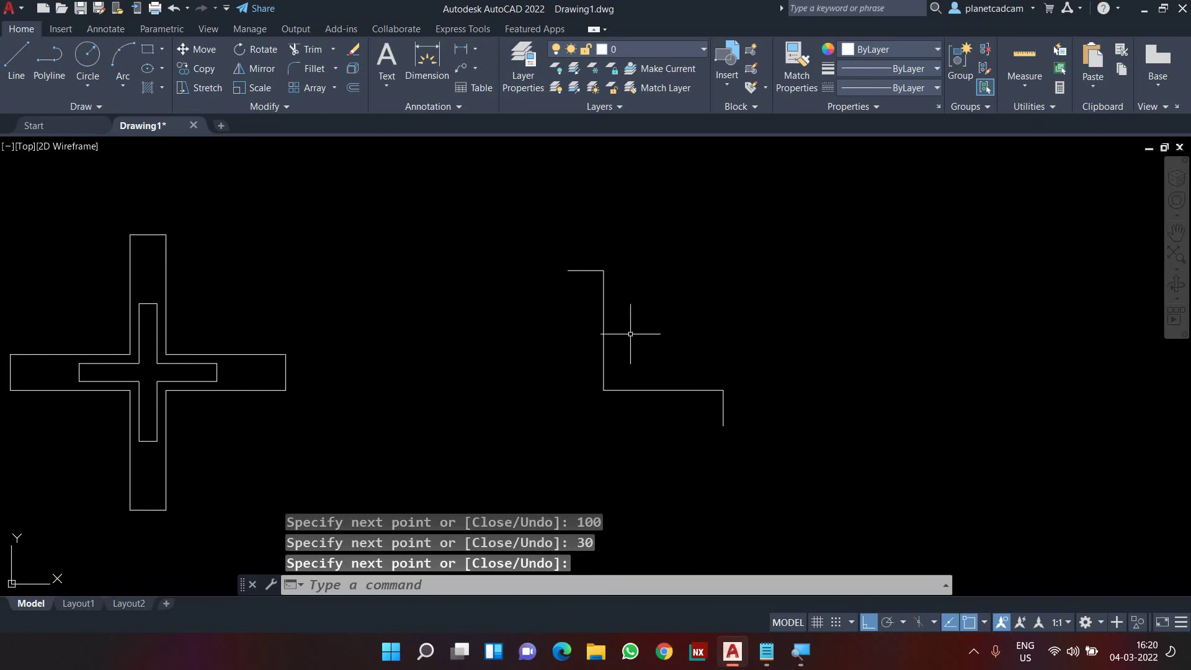
- Mirror the first three lines about a horizontal line through the midpoint of the short vertical end line, keeping the source lines
{"action": "middle_click_drag", "start_coordinate": [643, 339], "coordinate": [658, 338]}
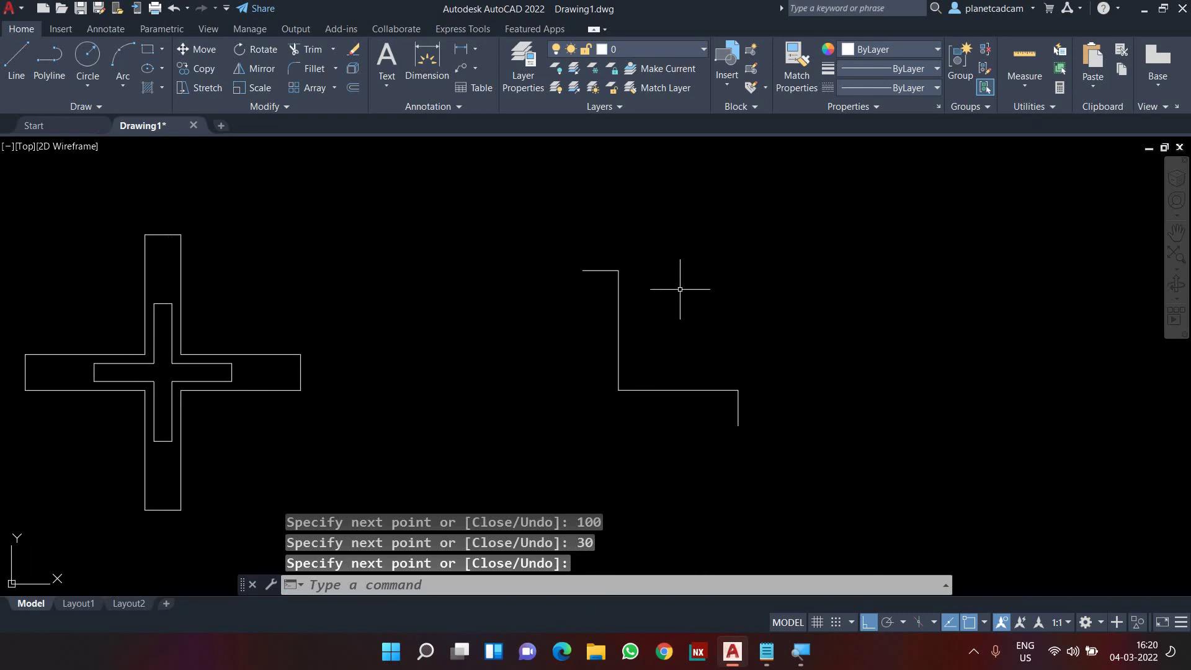
{"action": "type", "text": "mi"}
{"action": "key", "text": "Return"}
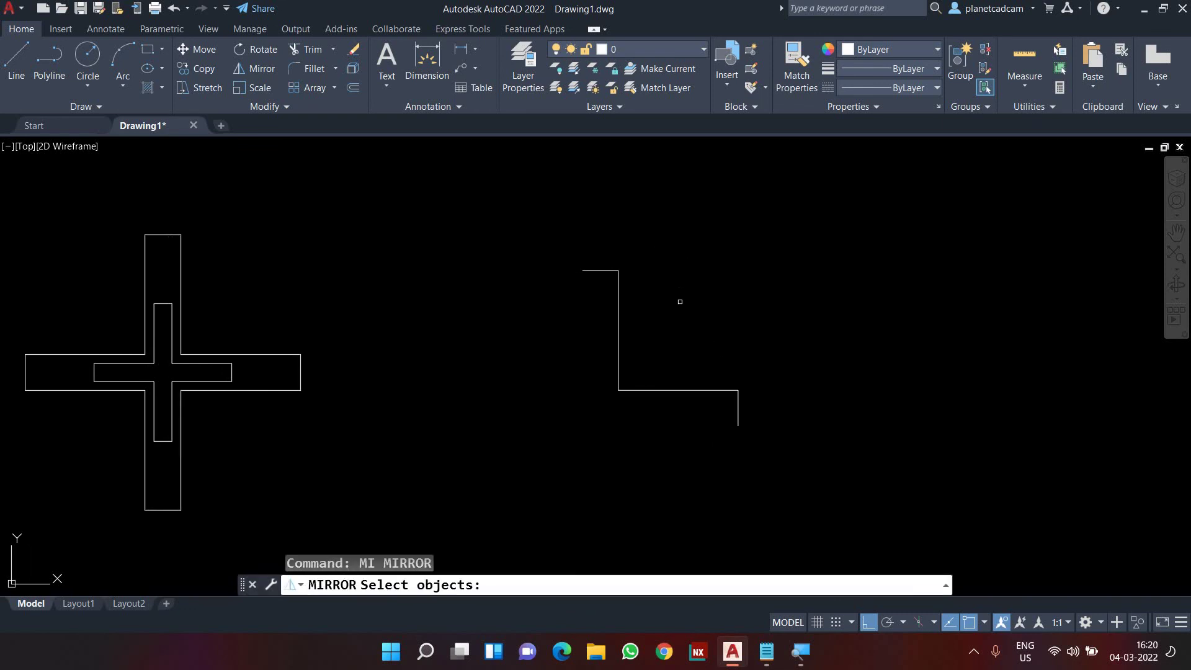
{"action": "left_click", "coordinate": [617, 349]}
{"action": "left_click", "coordinate": [643, 390]}
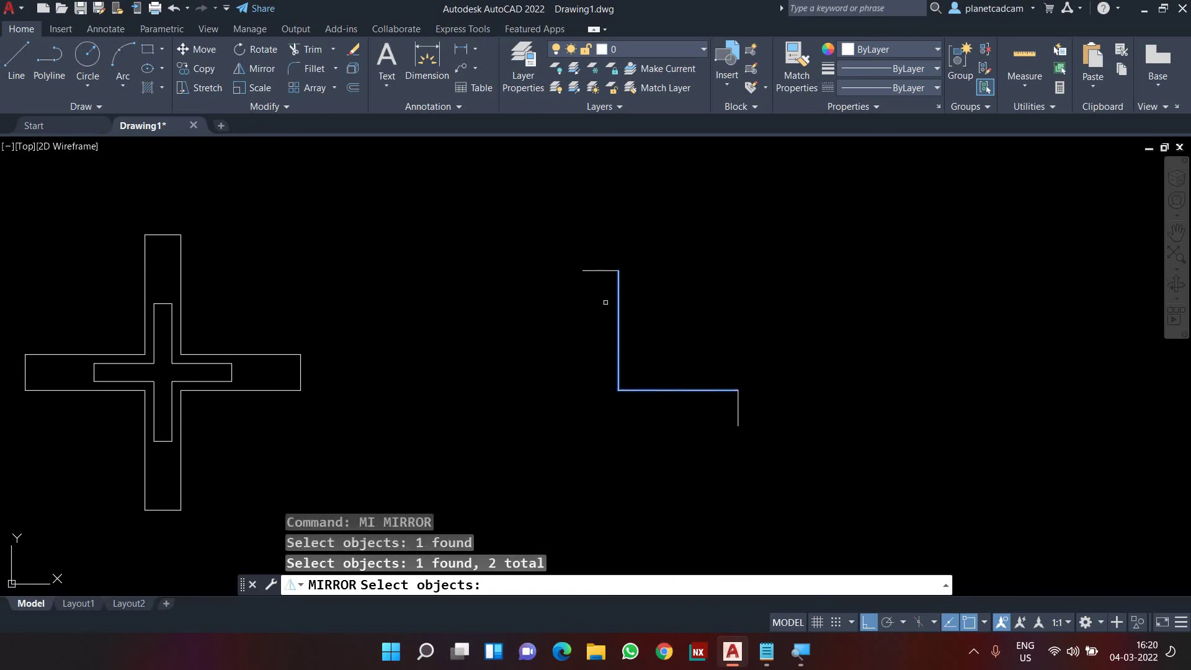
{"action": "left_click", "coordinate": [605, 271]}
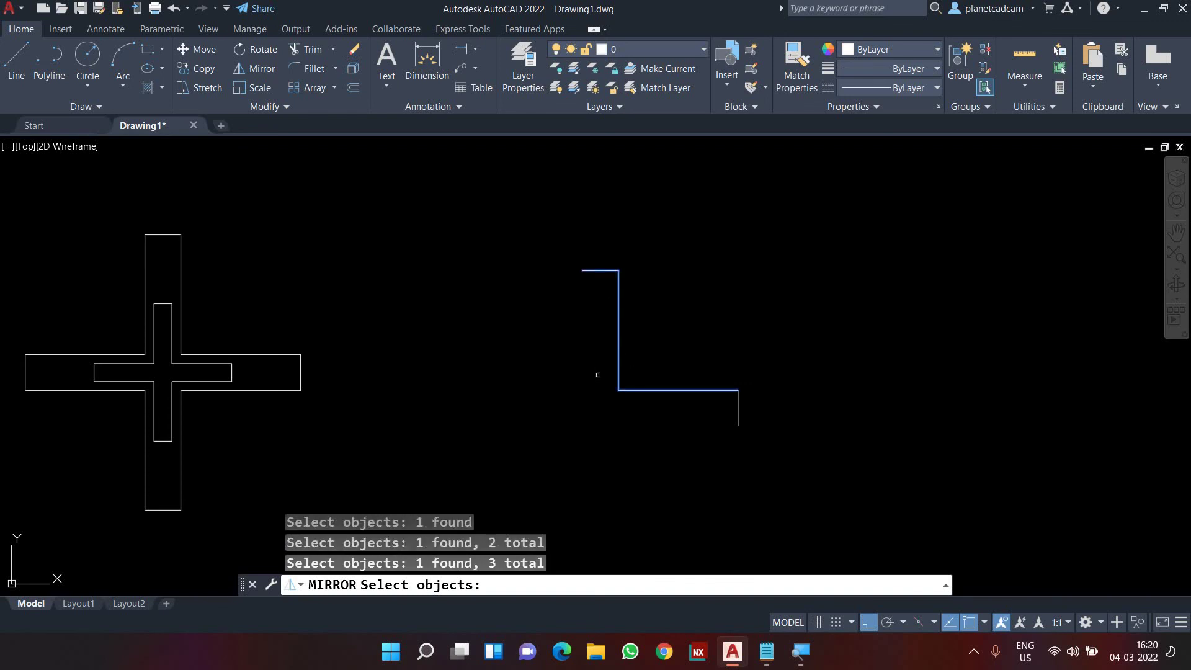
{"action": "key", "text": "Return"}
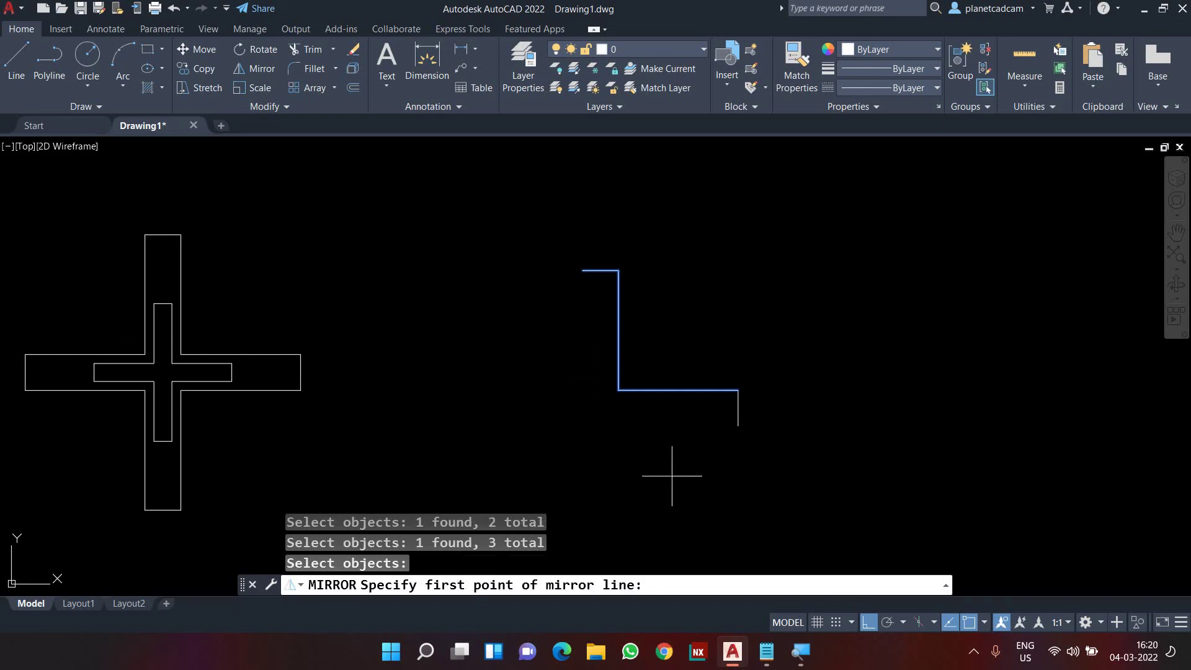
{"action": "left_click", "coordinate": [738, 408]}
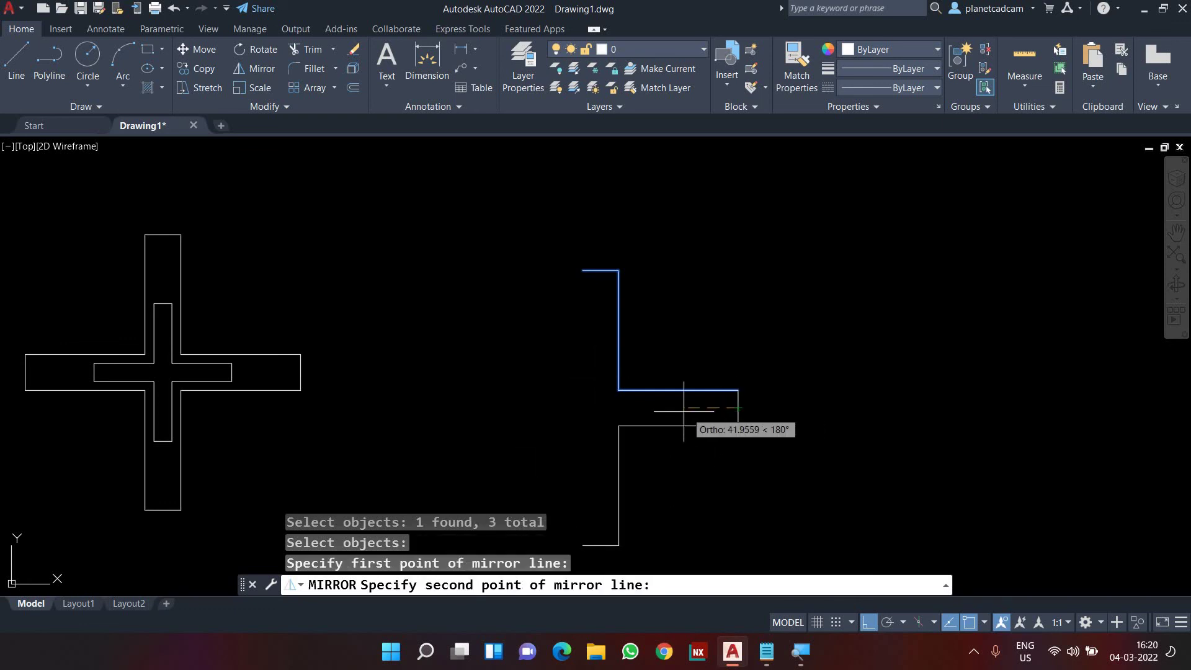
{"action": "left_click", "coordinate": [577, 418]}
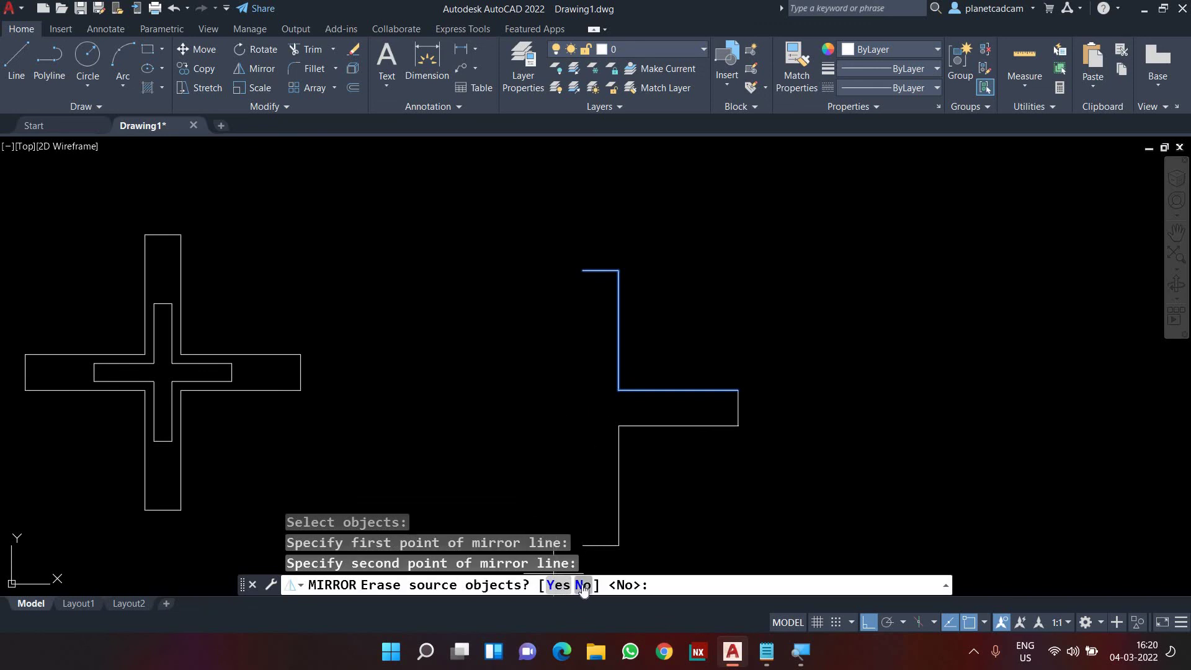
{"action": "key", "text": "Return"}
- Complete the cross by mirroring the five right-hand lines about a vertical line through the lower short edge's midpoint, keeping the source lines
{"action": "middle_click_drag", "start_coordinate": [556, 393], "coordinate": [657, 375]}
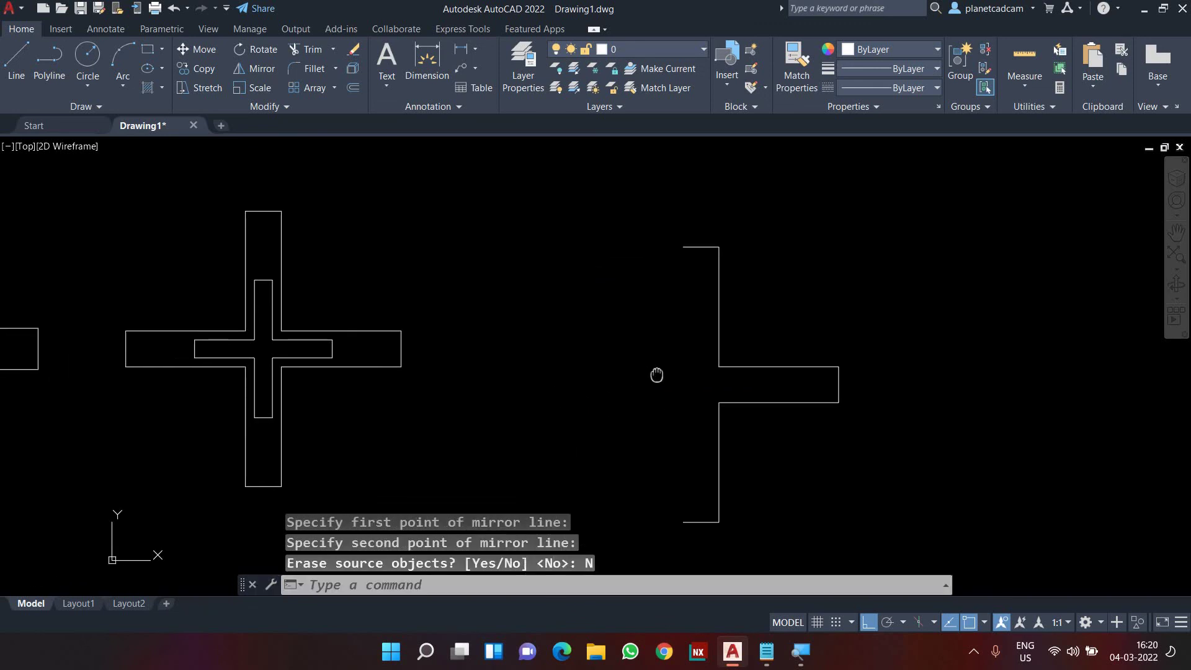
{"action": "type", "text": "mi"}
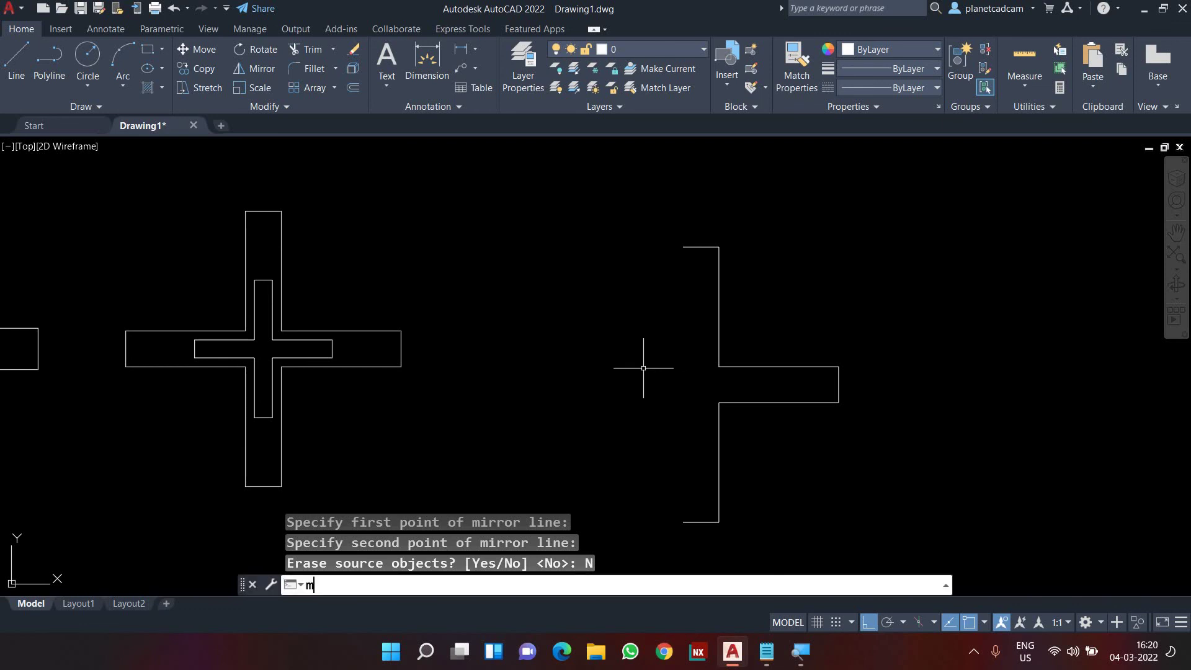
{"action": "key", "text": "Return"}
{"action": "left_click", "coordinate": [703, 234]}
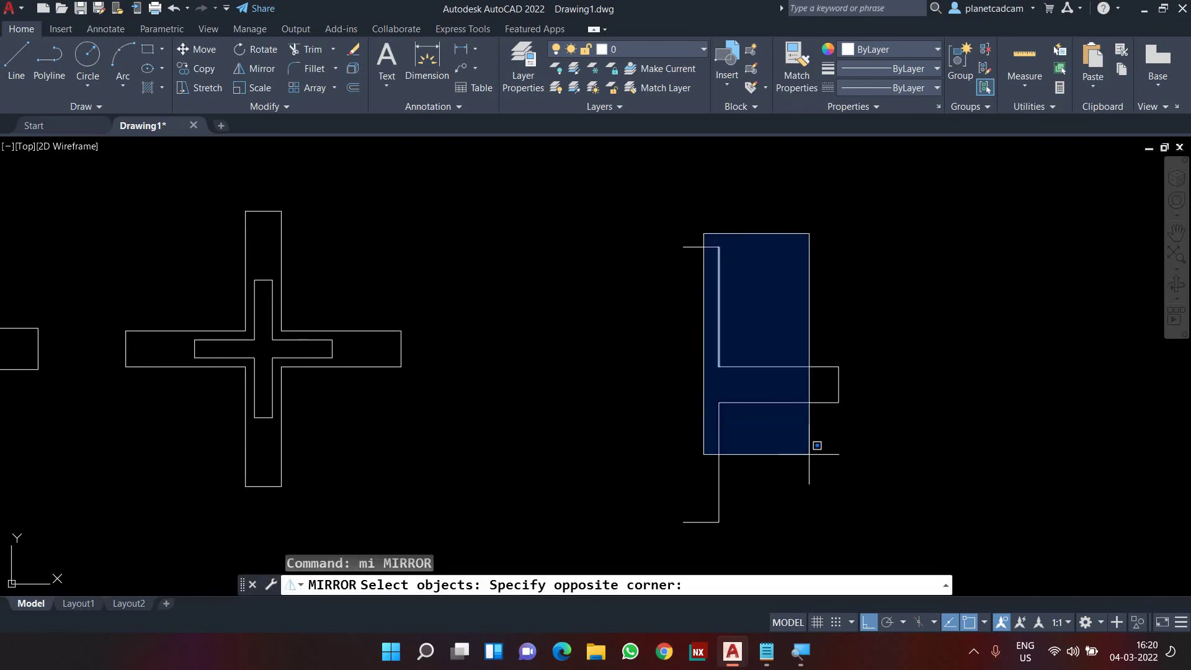
{"action": "left_click", "coordinate": [871, 547]}
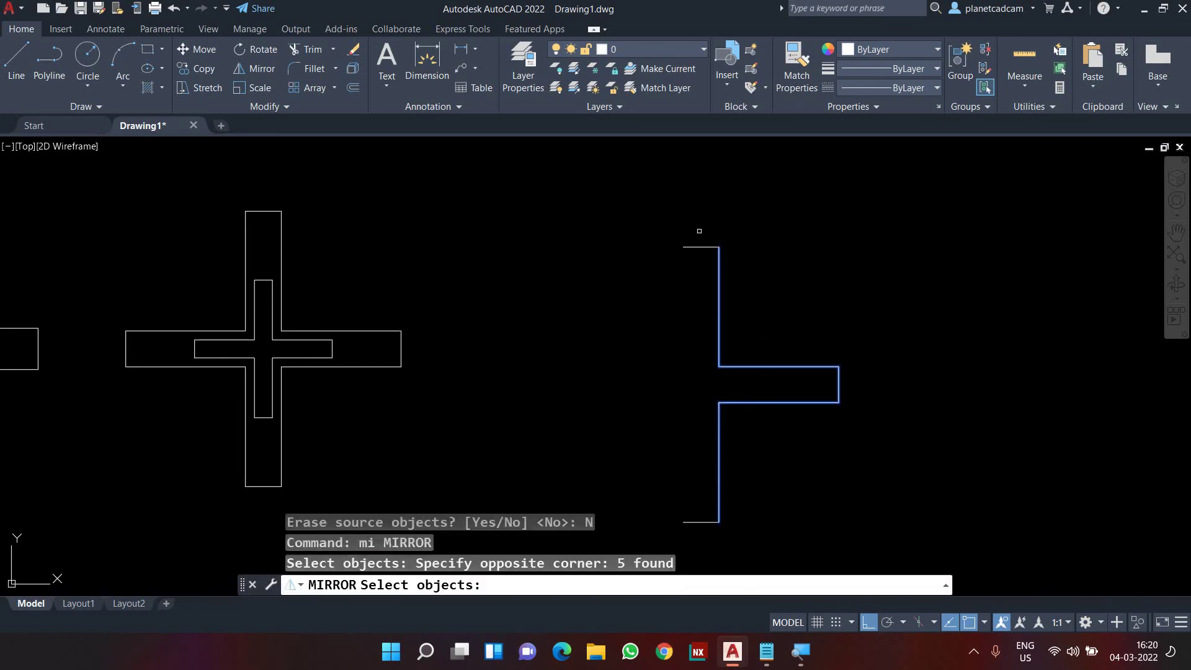
{"action": "key", "text": "Return"}
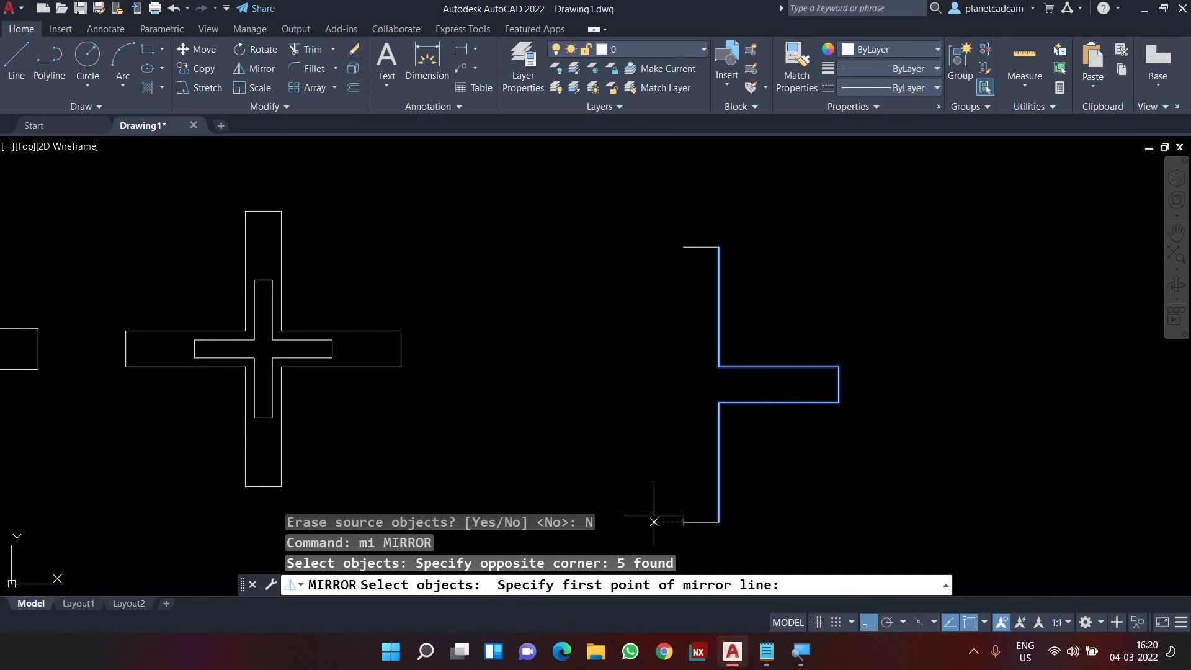
{"action": "left_click", "coordinate": [701, 521]}
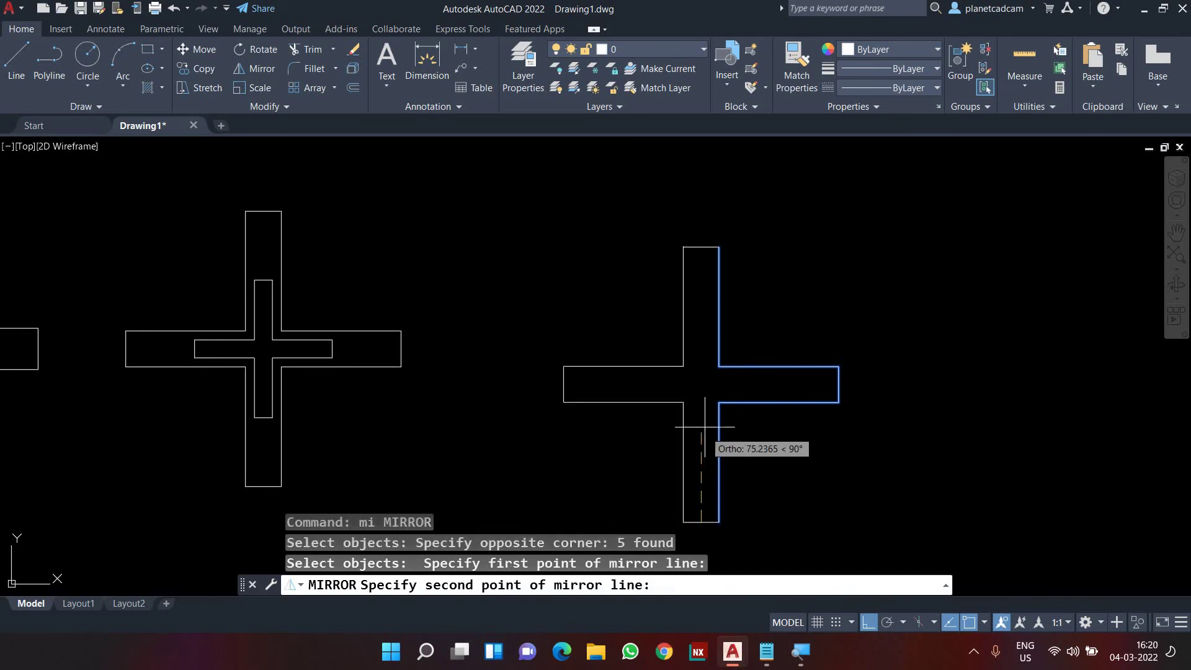
{"action": "left_click", "coordinate": [701, 392]}
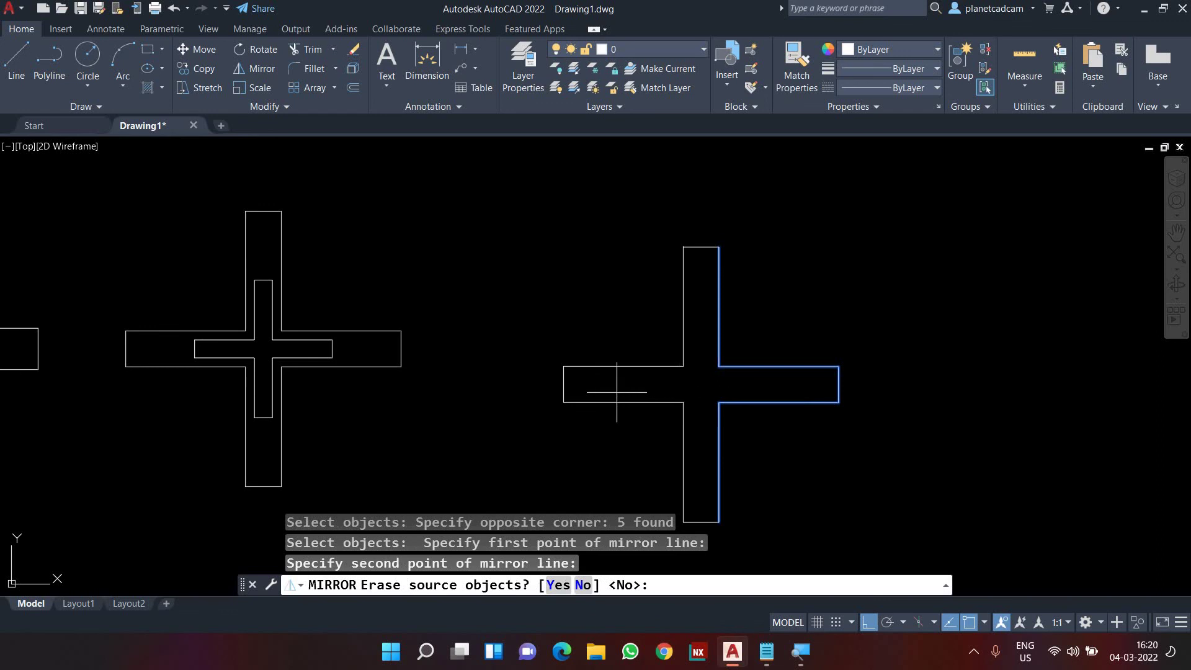
{"action": "type", "text": "N"}
{"action": "key", "text": "Return"}
{"action": "middle_click_drag", "start_coordinate": [557, 423], "coordinate": [614, 409]}
{"action": "scroll", "coordinate": [871, 483], "scroll_direction": "down", "scroll_amount": 2}
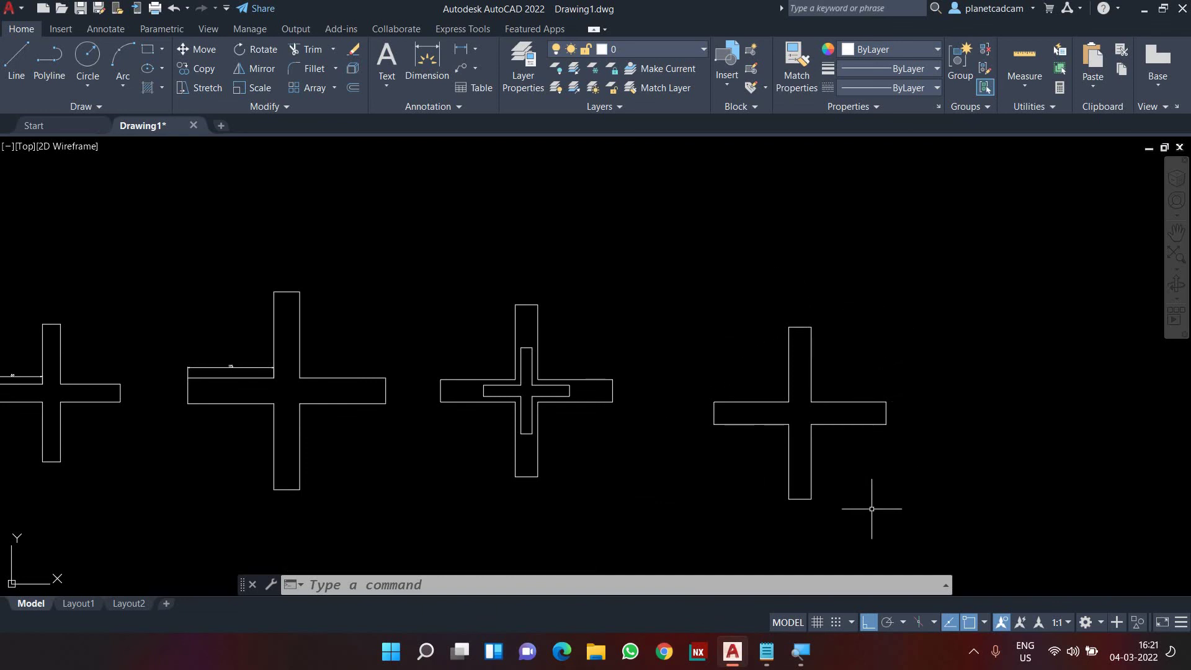
- Check the list of modify commands and shortcuts in the Notepad notes, and return to the AutoCAD drawing
{"action": "scroll", "coordinate": [869, 497], "scroll_direction": "down", "scroll_amount": 2}
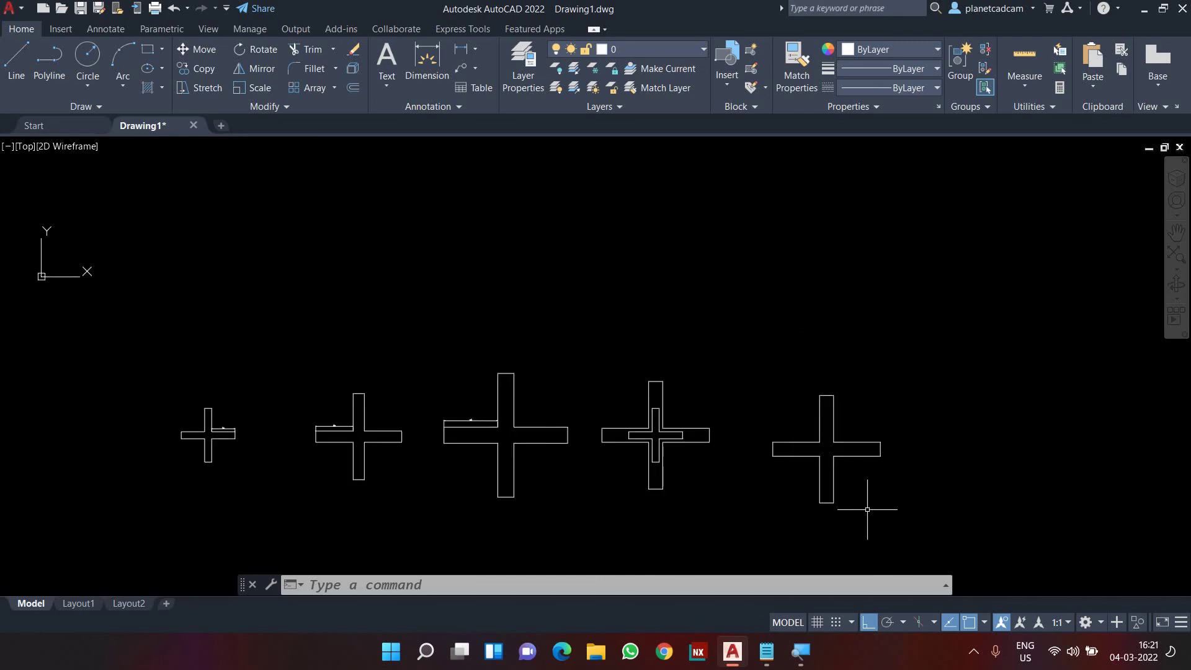
{"action": "left_click", "coordinate": [764, 657]}
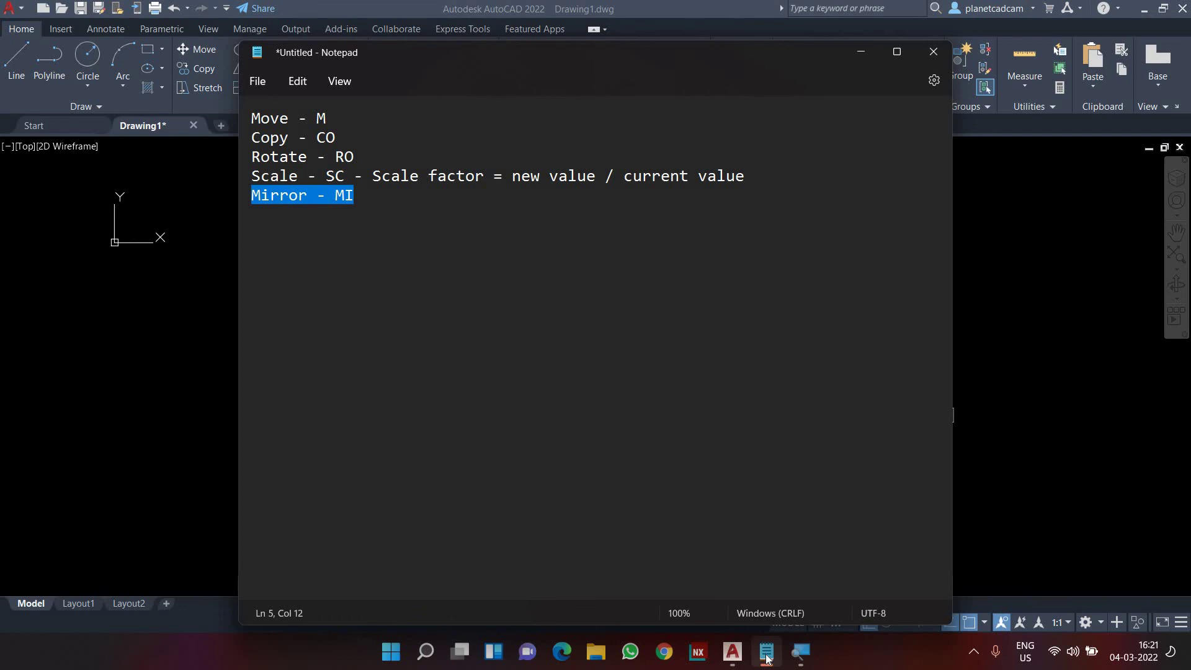
{"action": "left_click", "coordinate": [859, 57]}
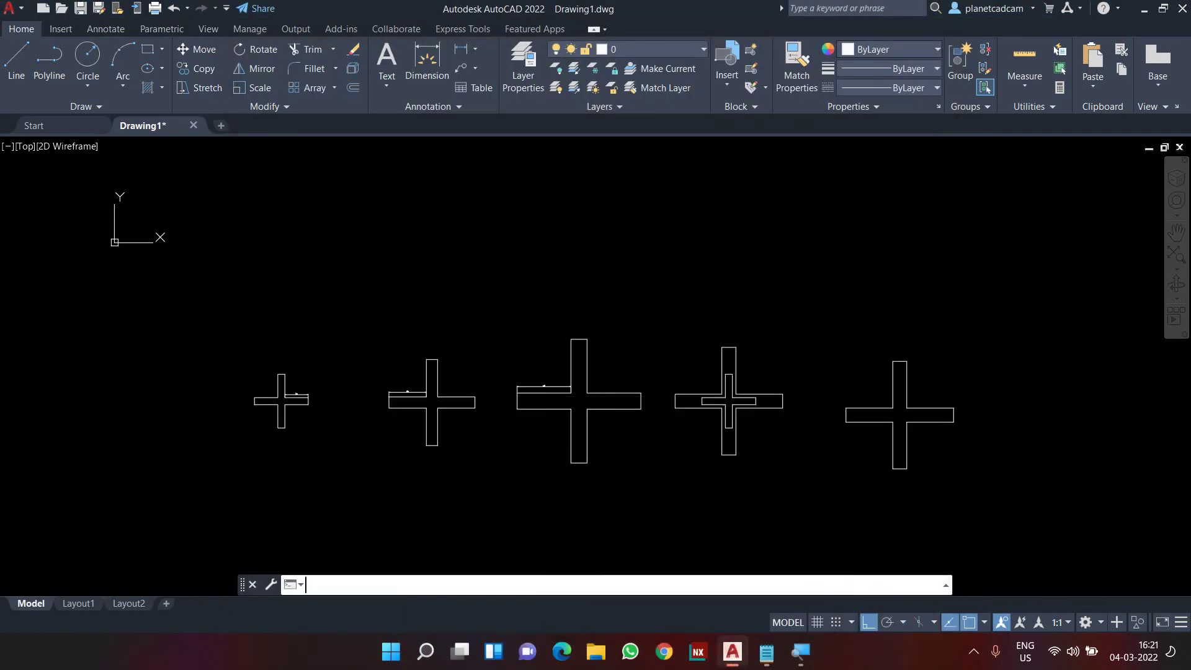
- Open the Practice Drawings file and examine the dimensions of the stepped outline with the notched base
{"action": "left_click", "coordinate": [72, 129]}
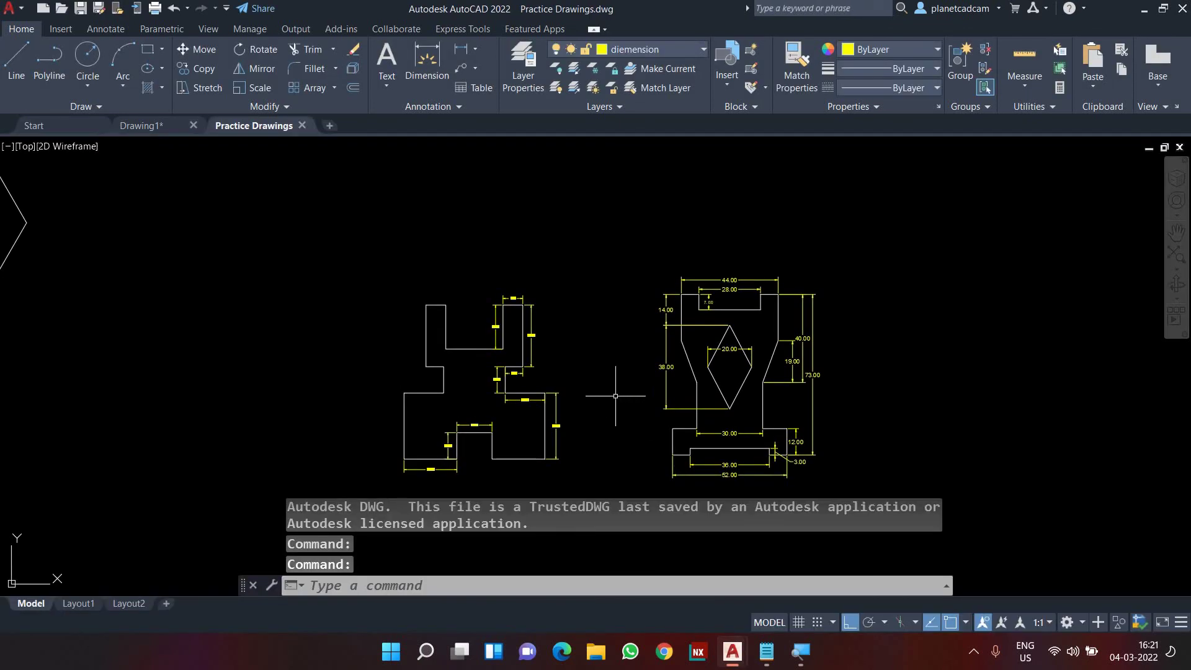
{"action": "scroll", "coordinate": [614, 403], "scroll_direction": "up", "scroll_amount": 6}
{"action": "mouse_move", "coordinate": [504, 343]}
{"action": "middle_mouse_down"}
{"action": "mouse_move", "coordinate": [642, 367]}
{"action": "mouse_move", "coordinate": [625, 415]}
{"action": "mouse_move", "coordinate": [638, 381]}
{"action": "middle_mouse_up"}
{"action": "scroll", "coordinate": [644, 366], "scroll_direction": "down", "scroll_amount": 4}
{"action": "scroll", "coordinate": [636, 363], "scroll_direction": "up", "scroll_amount": 4}
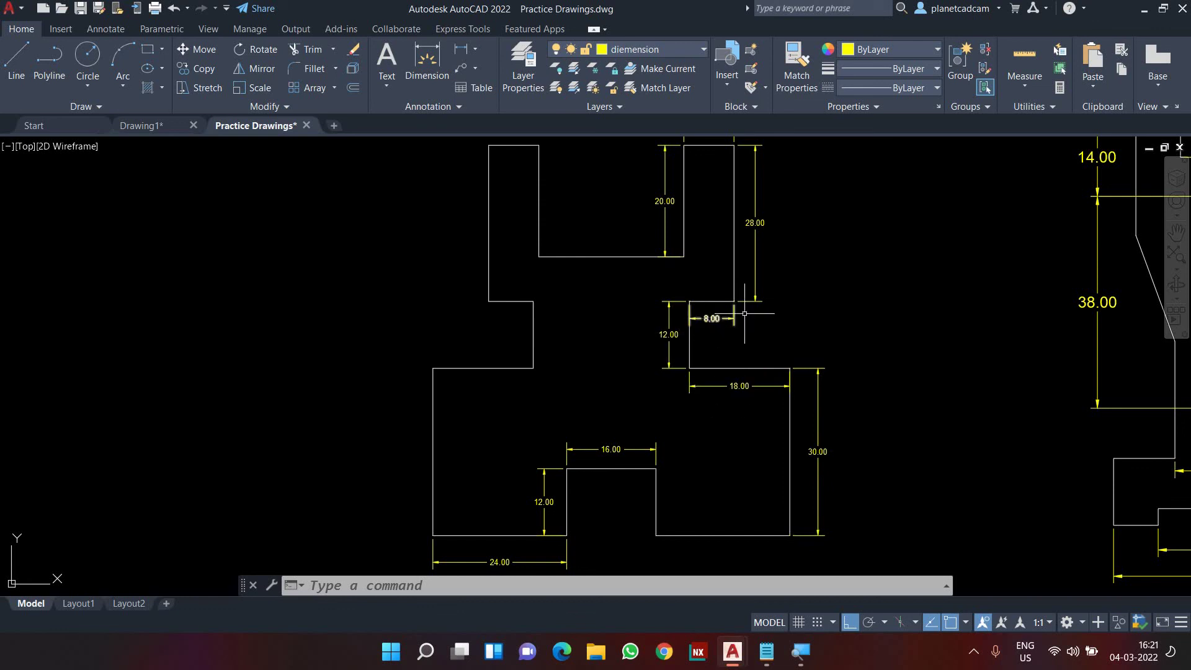
{"action": "middle_click_drag", "start_coordinate": [754, 227], "coordinate": [756, 258]}
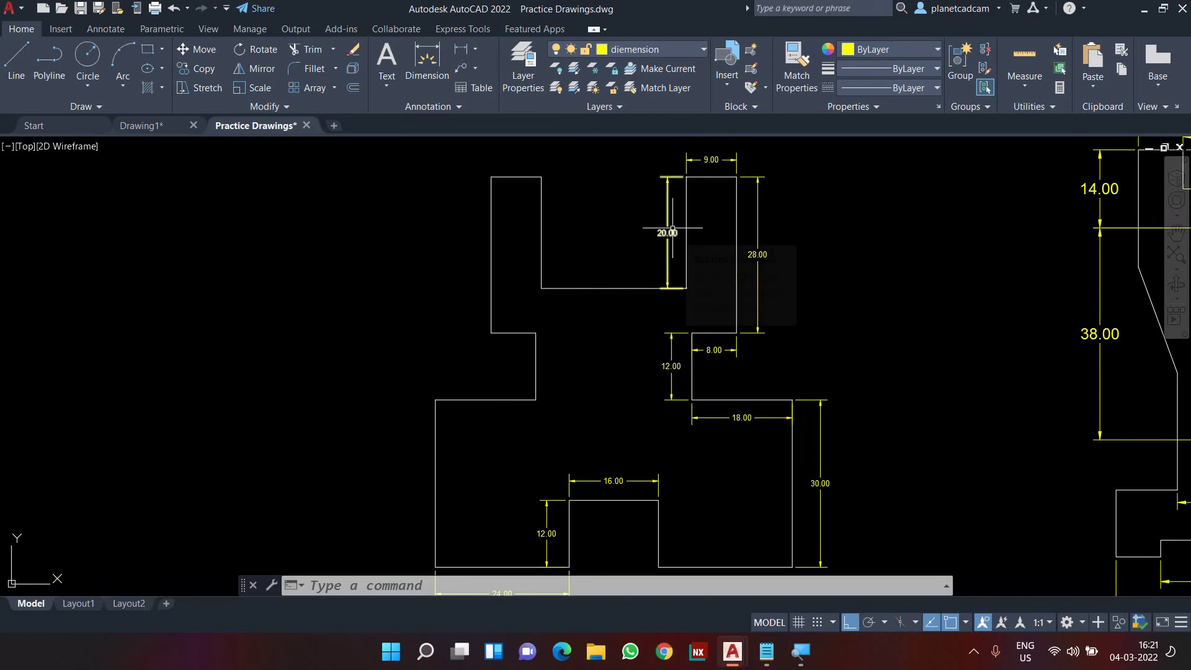
- Examine the dimensions of the second practice outline, the tapered shape with the diamond inside
{"action": "scroll", "coordinate": [794, 347], "scroll_direction": "down", "scroll_amount": 2}
{"action": "mouse_move", "coordinate": [850, 373]}
{"action": "middle_mouse_down"}
{"action": "mouse_move", "coordinate": [732, 347]}
{"action": "mouse_move", "coordinate": [550, 344]}
{"action": "middle_mouse_up"}
{"action": "scroll", "coordinate": [798, 333], "scroll_direction": "up", "scroll_amount": 1}
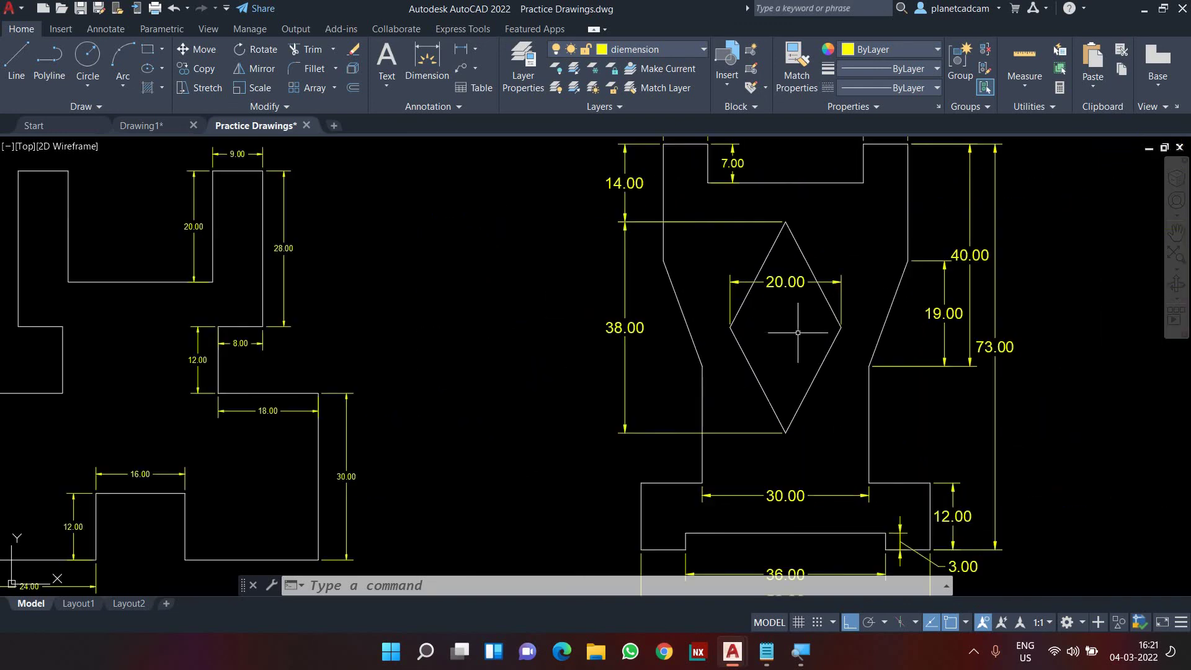
{"action": "scroll", "coordinate": [791, 338], "scroll_direction": "down", "scroll_amount": 1}
{"action": "middle_click_drag", "start_coordinate": [791, 338], "coordinate": [718, 343]}
{"action": "scroll", "coordinate": [717, 341], "scroll_direction": "up", "scroll_amount": 2}
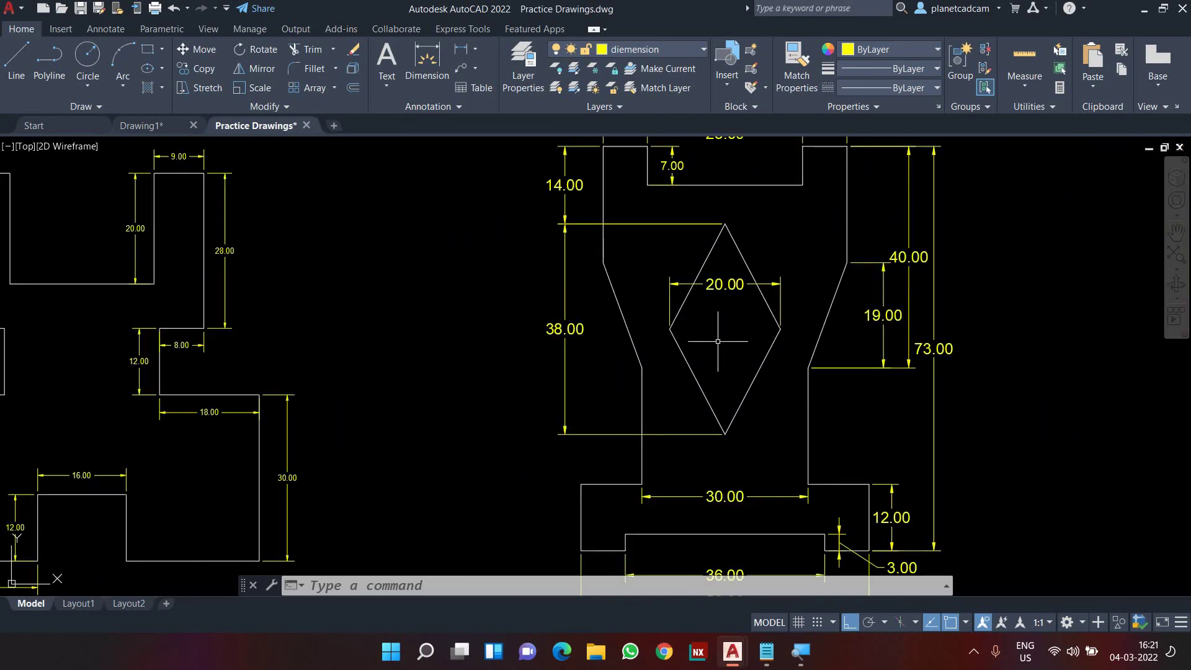
{"action": "scroll", "coordinate": [717, 343], "scroll_direction": "down", "scroll_amount": 2}
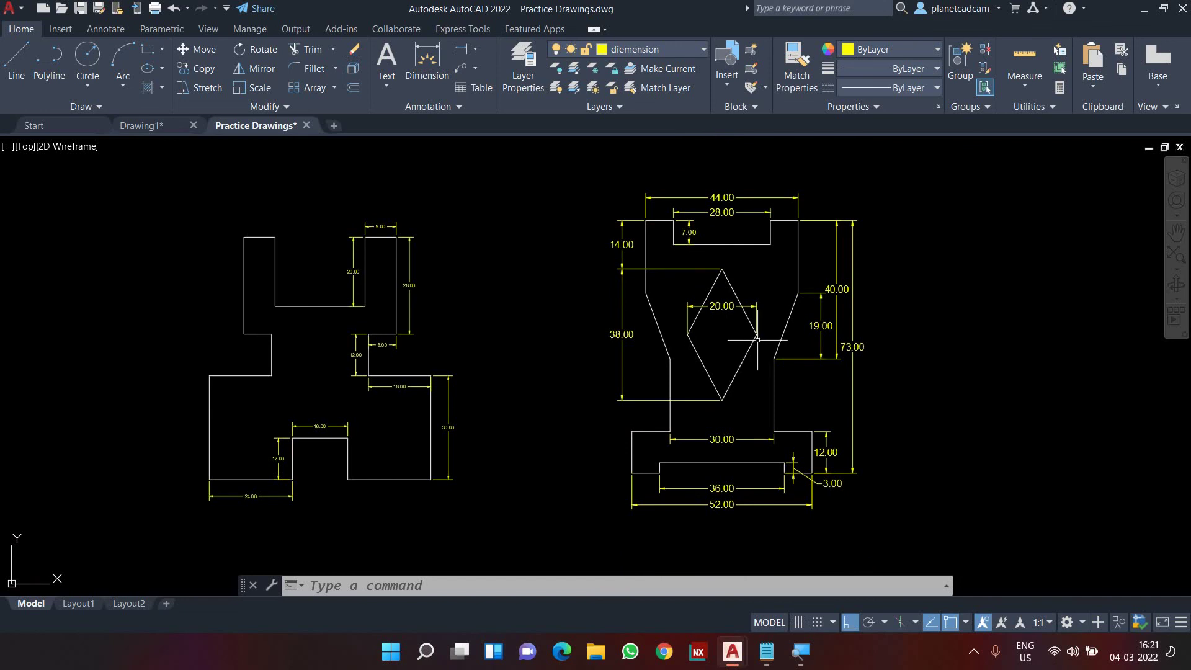
{"action": "scroll", "coordinate": [757, 340], "scroll_direction": "up", "scroll_amount": 2}
{"action": "scroll", "coordinate": [757, 340], "scroll_direction": "down", "scroll_amount": 2}
{"action": "middle_click_drag", "start_coordinate": [733, 341], "coordinate": [567, 311]}
- Fit the view to the tapered outline, its diamond and its dimensions with the Zoom command's Object option
{"action": "type", "text": "z"}
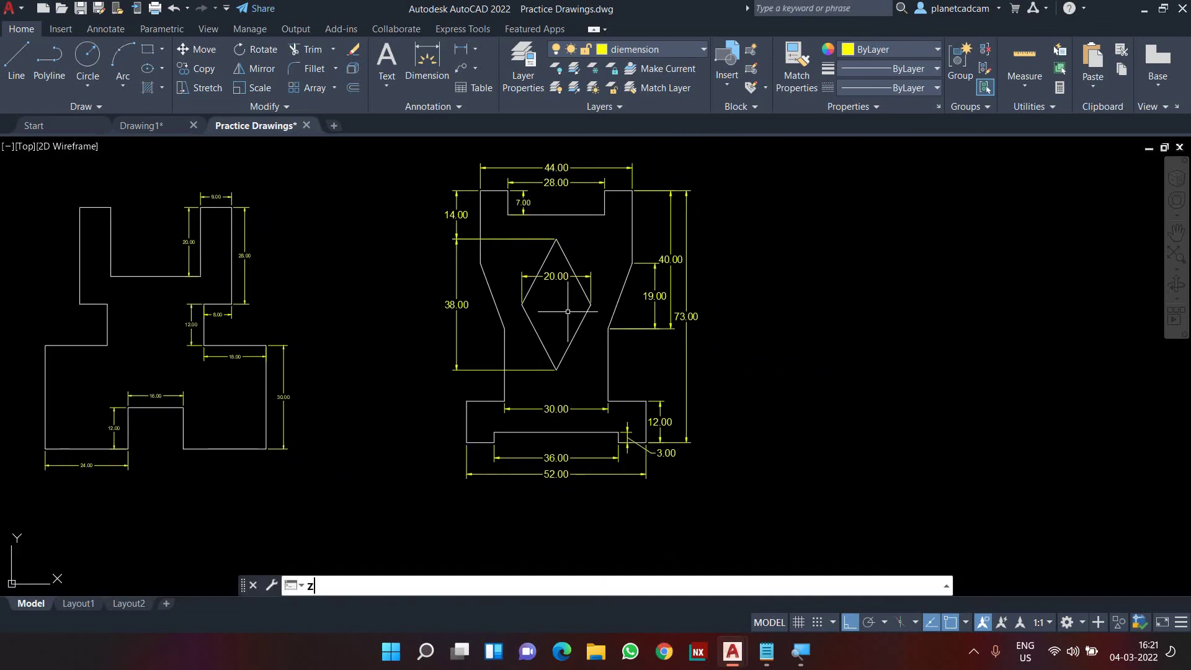
{"action": "key", "text": "Return"}
{"action": "type", "text": "o"}
{"action": "key", "text": "Return"}
{"action": "scroll", "coordinate": [568, 311], "scroll_direction": "down", "scroll_amount": 2}
{"action": "left_click", "coordinate": [474, 178]}
{"action": "left_click", "coordinate": [735, 475]}
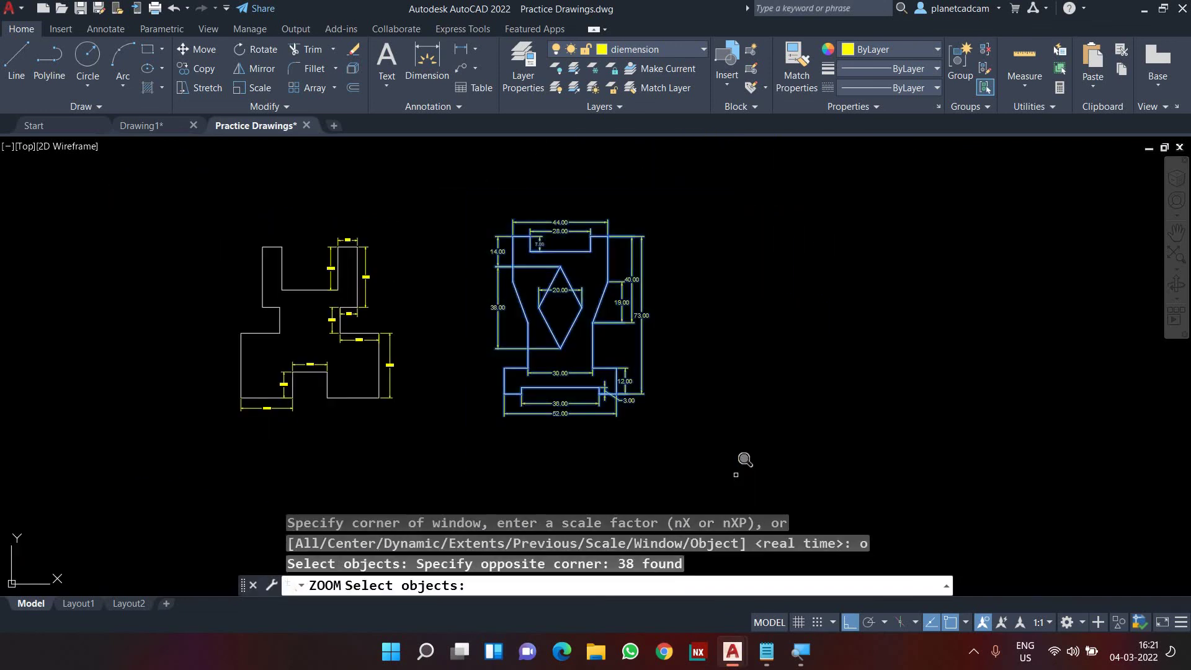
{"action": "key", "text": "Return"}
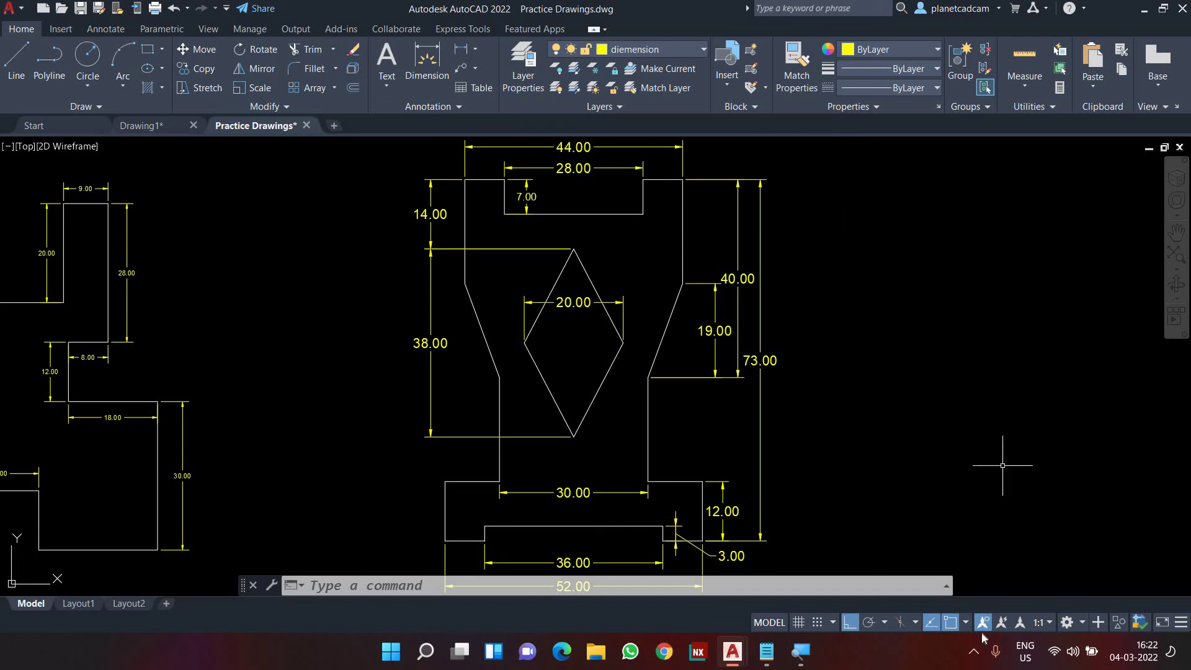
{"action": "left_click", "coordinate": [973, 651]}
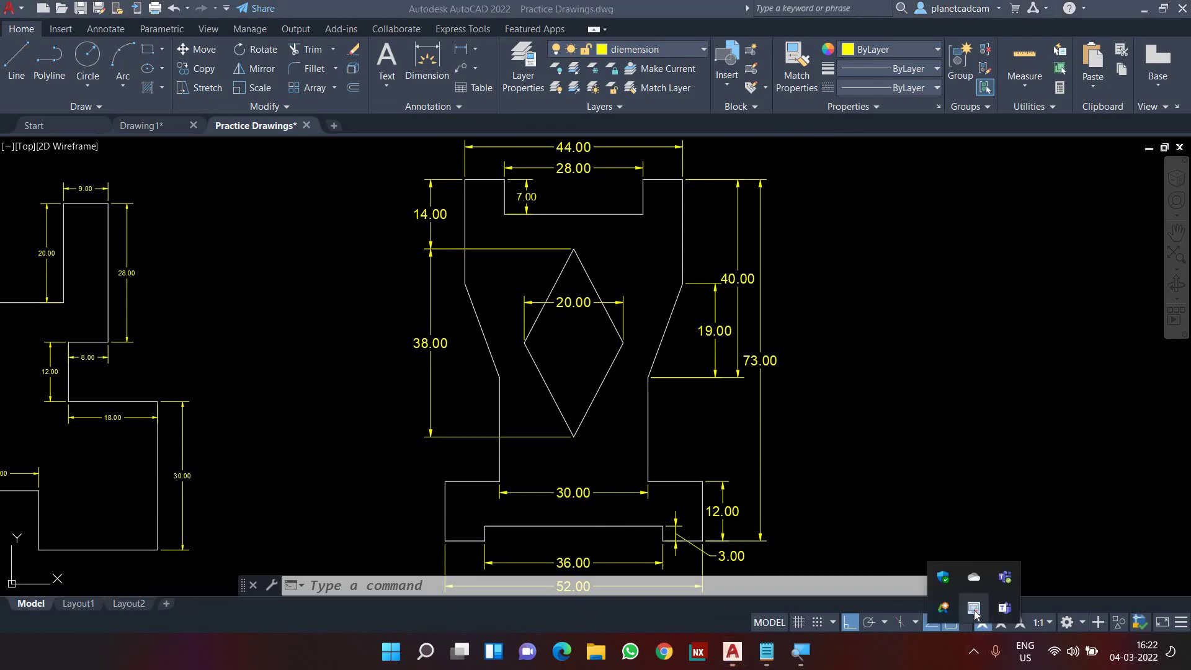